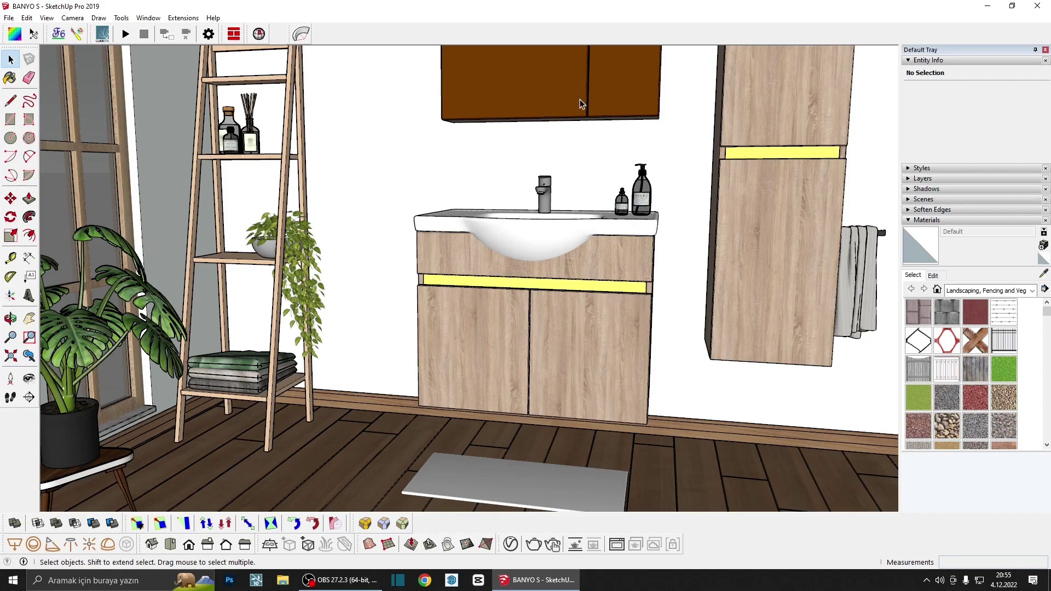
Delete the towel hanging beside the cabinet
left_click(856, 243)
scroll(856, 241, "up", 2)
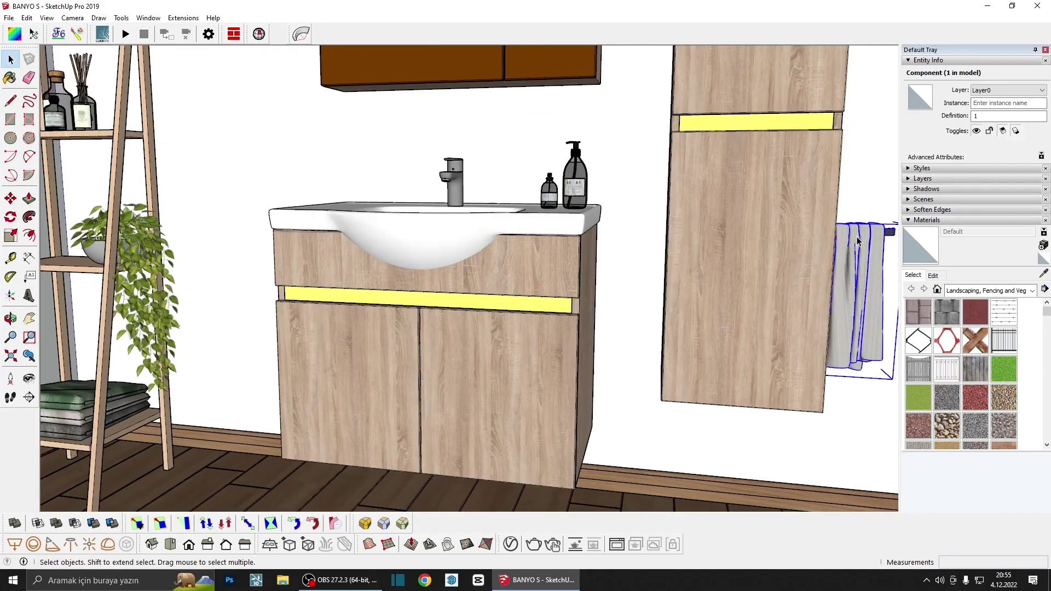
key("Delete")
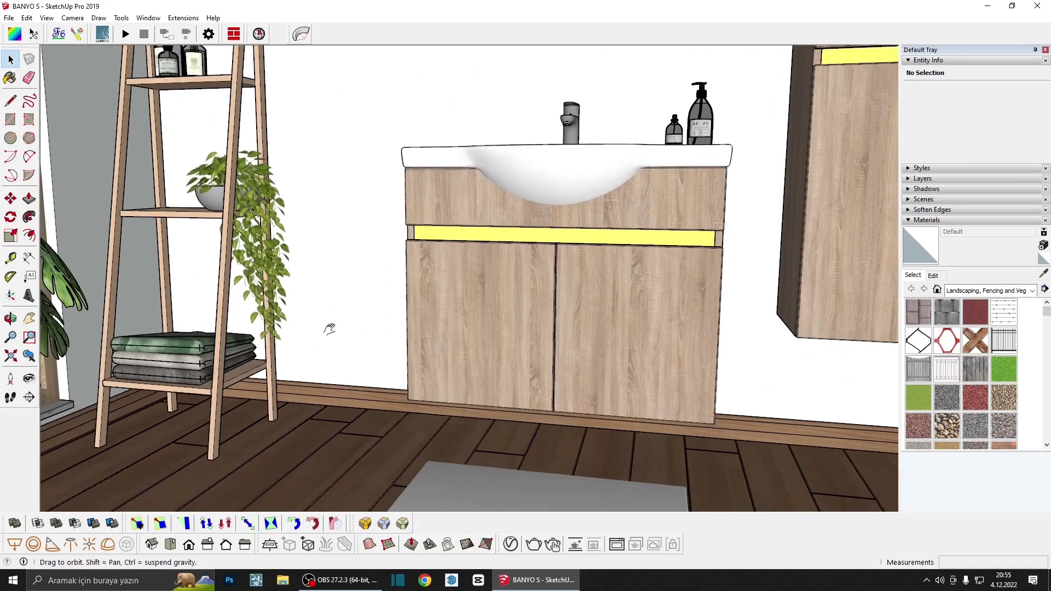
Orbit and zoom to a low, level view of the vanity above the bath mat
middle_click_drag(224, 385, 331, 320)
scroll(331, 320, "up", 3)
scroll(382, 295, "up", 2)
scroll(382, 294, "down", 3)
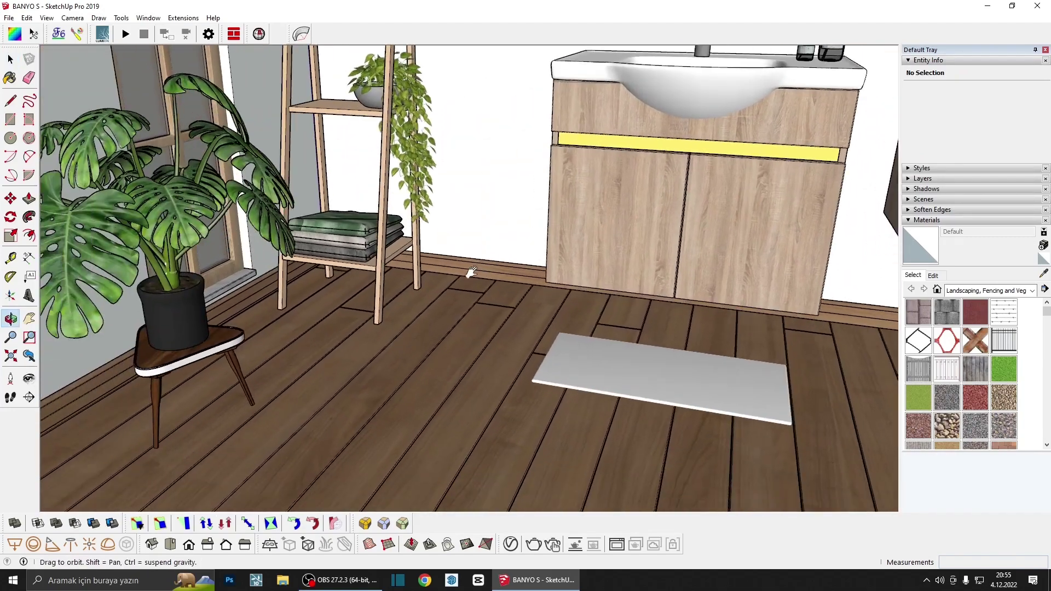
scroll(452, 285, "down", 1)
mouse_move(452, 285)
middle_mouse_down()
mouse_move(432, 280)
mouse_move(425, 327)
middle_mouse_up()
scroll(427, 327, "up", 3)
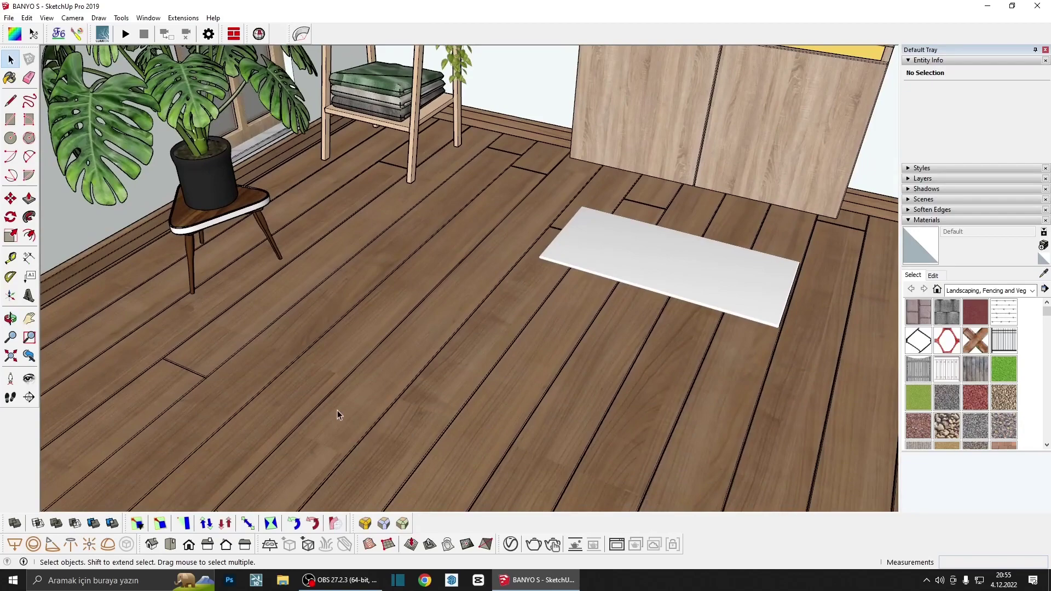
scroll(405, 394, "down", 3)
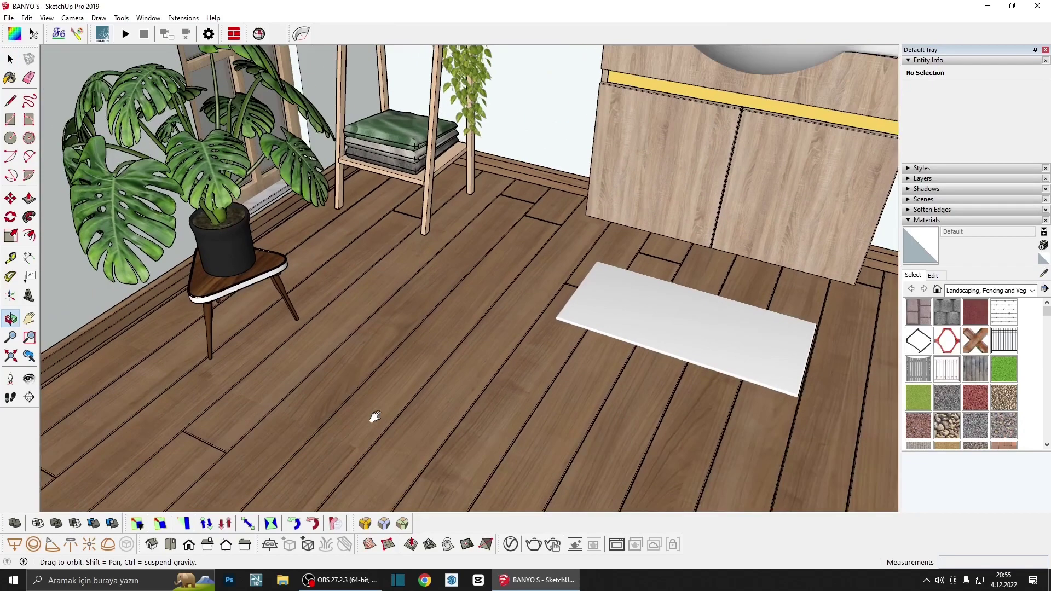
mouse_move(370, 417)
middle_mouse_down()
mouse_move(380, 380)
mouse_move(281, 410)
mouse_move(529, 342)
mouse_move(507, 331)
mouse_move(535, 347)
mouse_move(511, 369)
mouse_move(488, 356)
mouse_move(478, 364)
middle_mouse_up()
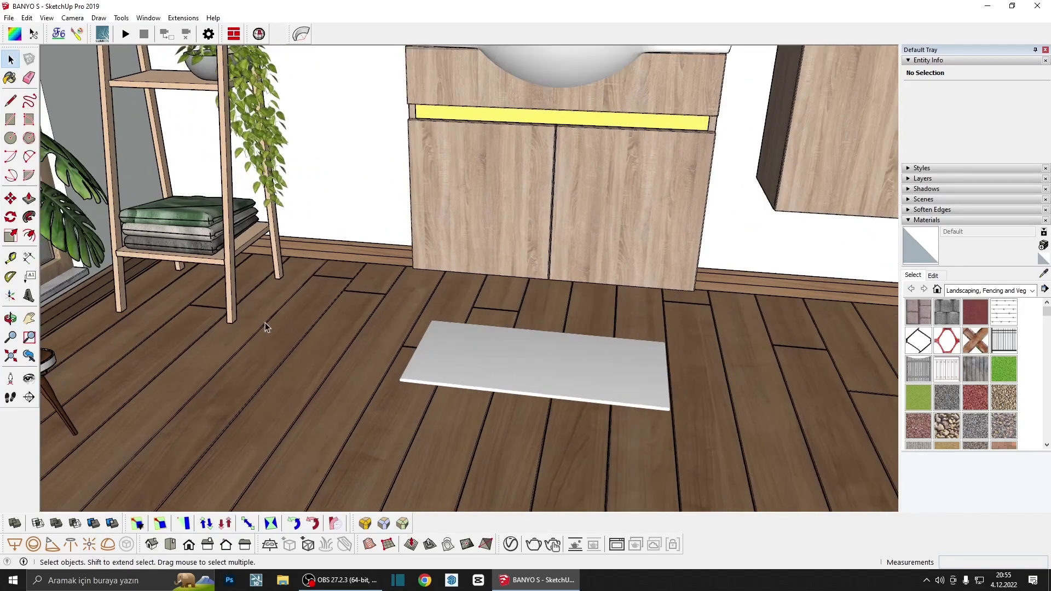
scroll(265, 327, "up", 3)
scroll(222, 268, "up", 2)
scroll(274, 274, "up", 1)
scroll(307, 287, "up", 1)
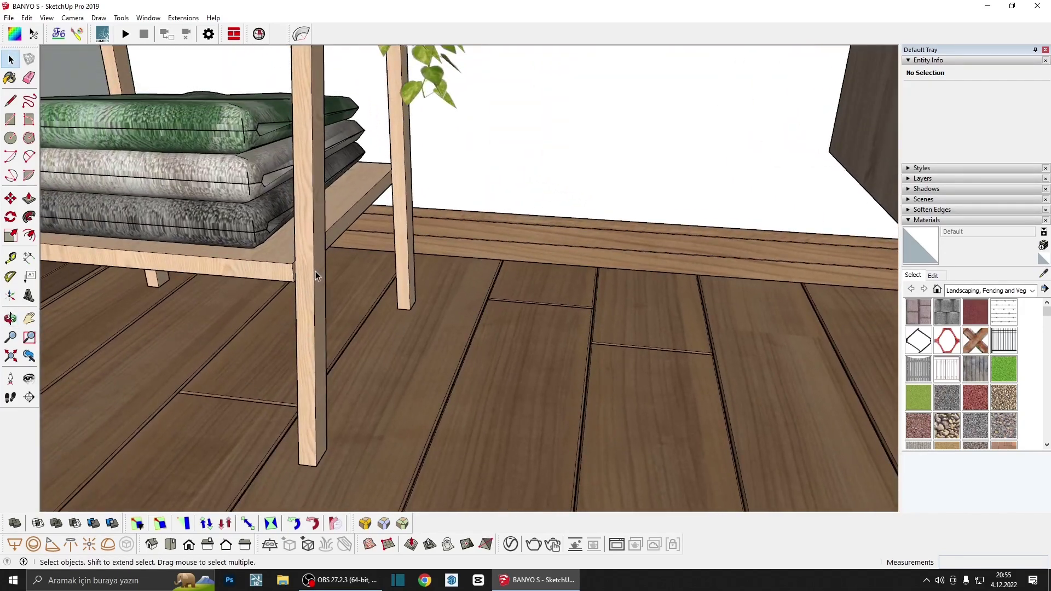
Sample Plywood_C_50cm from the shelf and enter the floor group for editing
key("b")
left_click(310, 247, "alt")
scroll(310, 245, "down", 3)
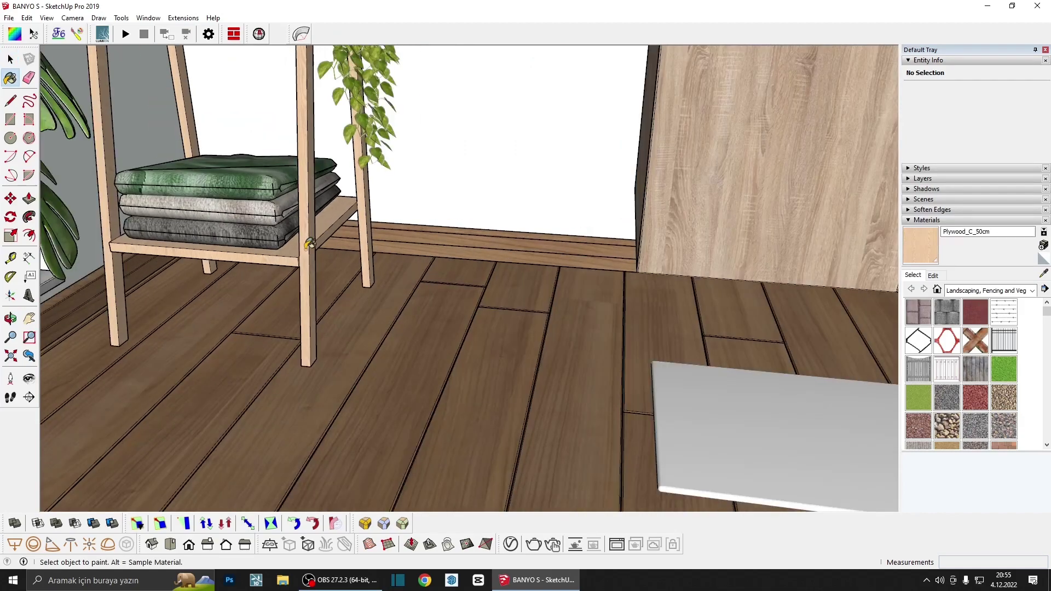
key("space")
scroll(422, 350, "down", 2)
double_click(421, 350)
left_click(419, 350)
scroll(375, 244, "down", 1)
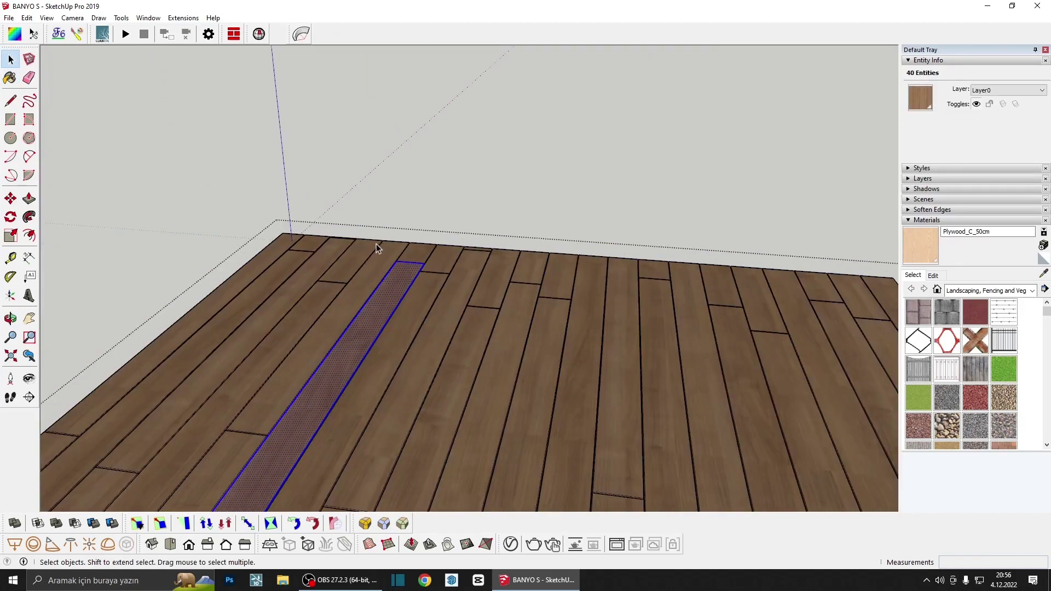
scroll(376, 241, "down", 3)
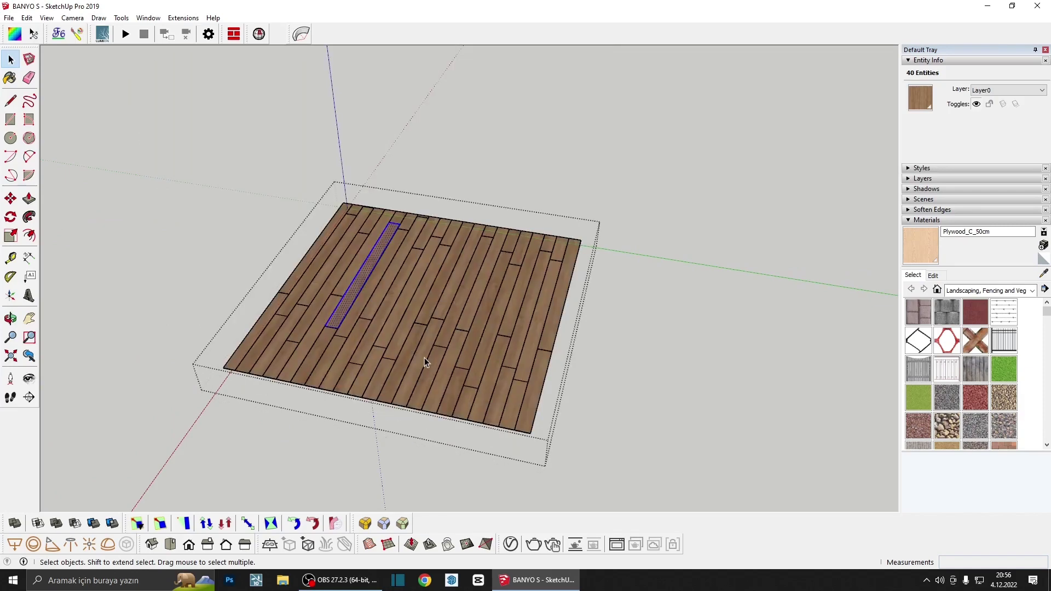
Select all floor planks and paint them with Plywood_C_50cm
middle_click_drag(424, 357, 546, 429)
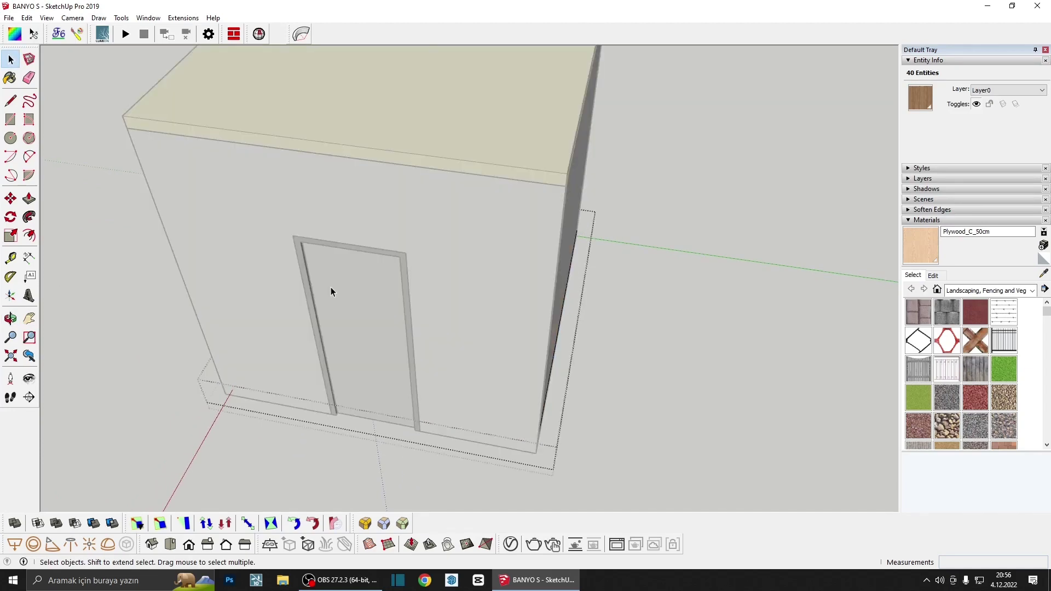
left_click_drag(597, 438, 216, 167)
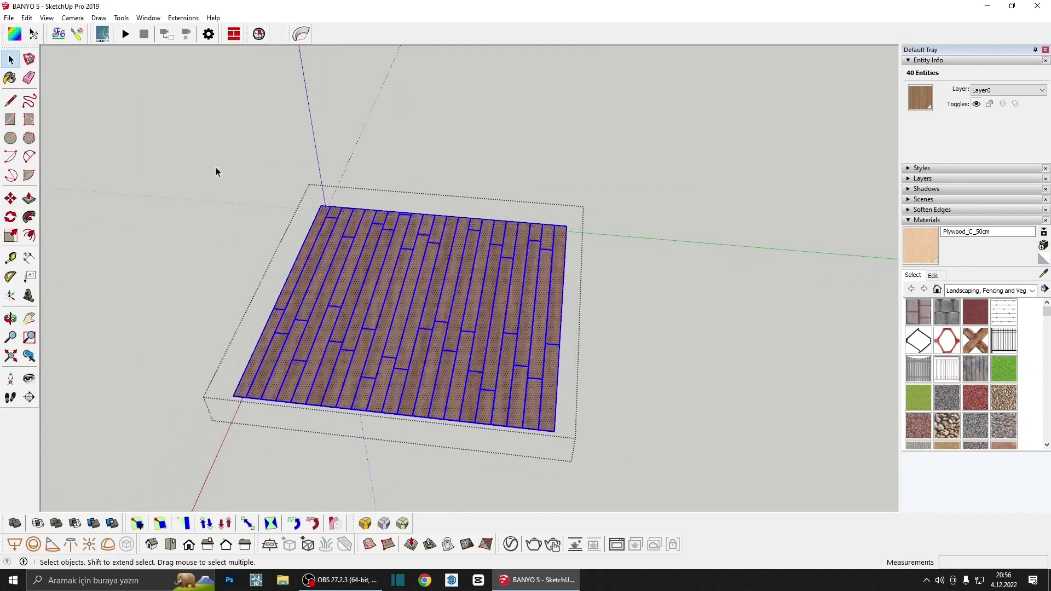
key("b")
scroll(351, 328, "up", 1)
scroll(369, 326, "up", 4)
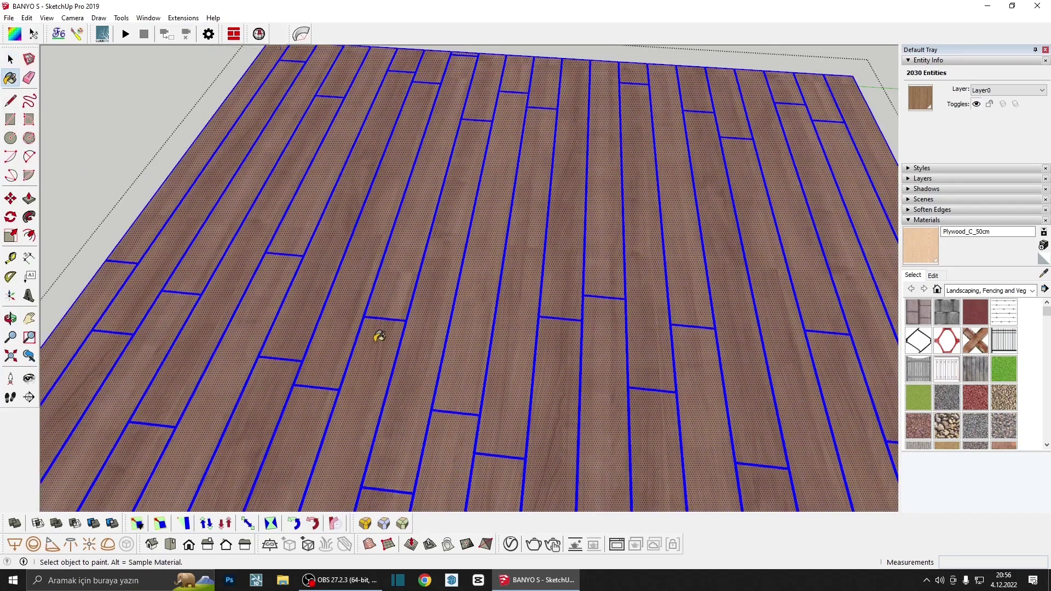
left_click(380, 332)
scroll(380, 329, "up", 2)
mouse_move(382, 297)
middle_mouse_down()
mouse_move(253, 492)
mouse_move(392, 300)
mouse_move(408, 305)
mouse_move(273, 357)
mouse_move(370, 300)
middle_mouse_up()
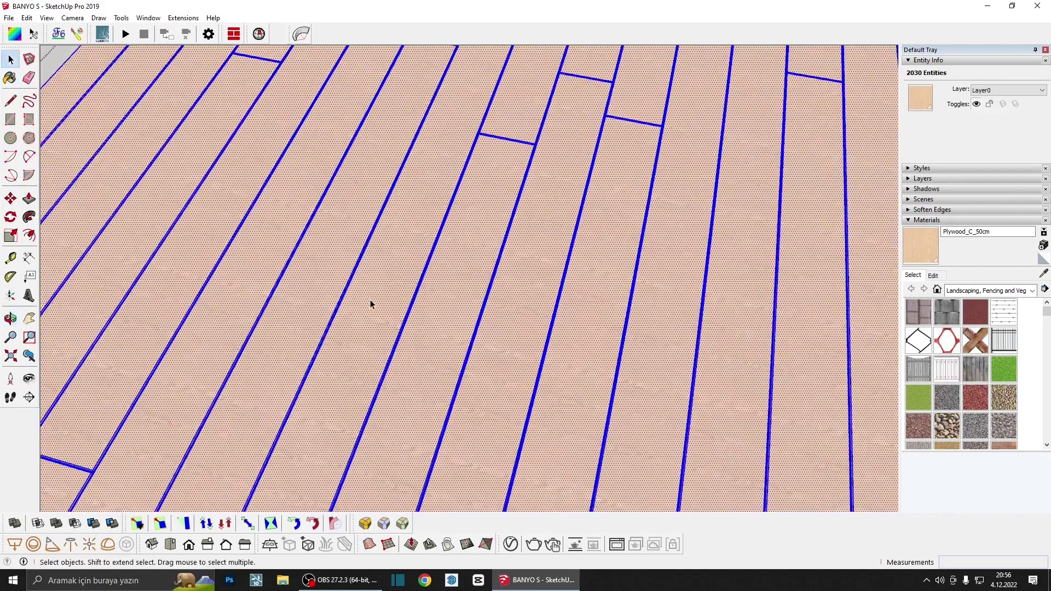
Rotate the plywood texture on a floor plank by 90°
left_click(370, 300)
right_click(370, 300)
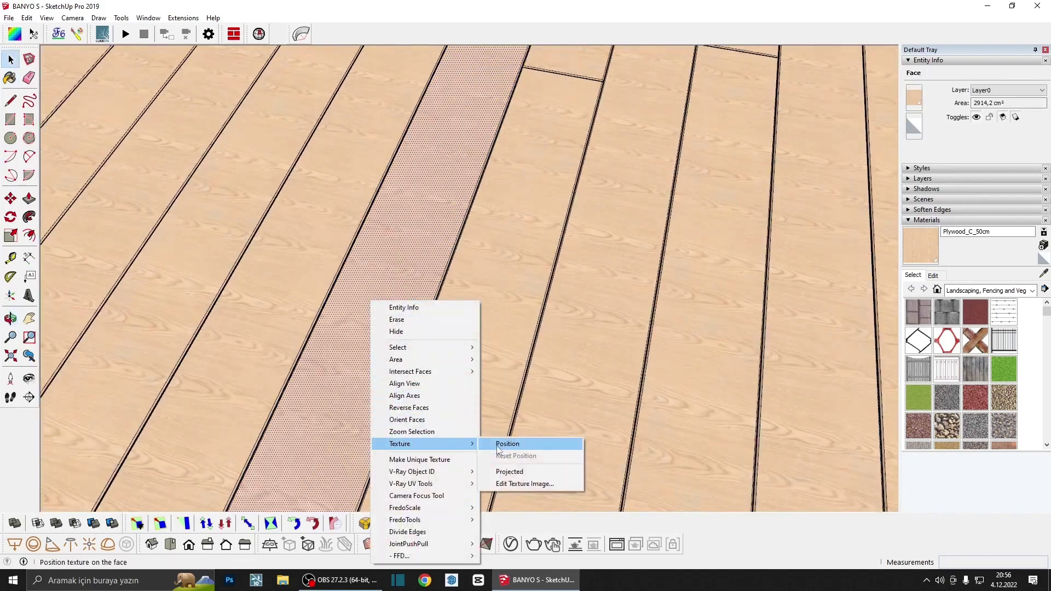
left_click(497, 445)
right_click(377, 375)
left_click(472, 418)
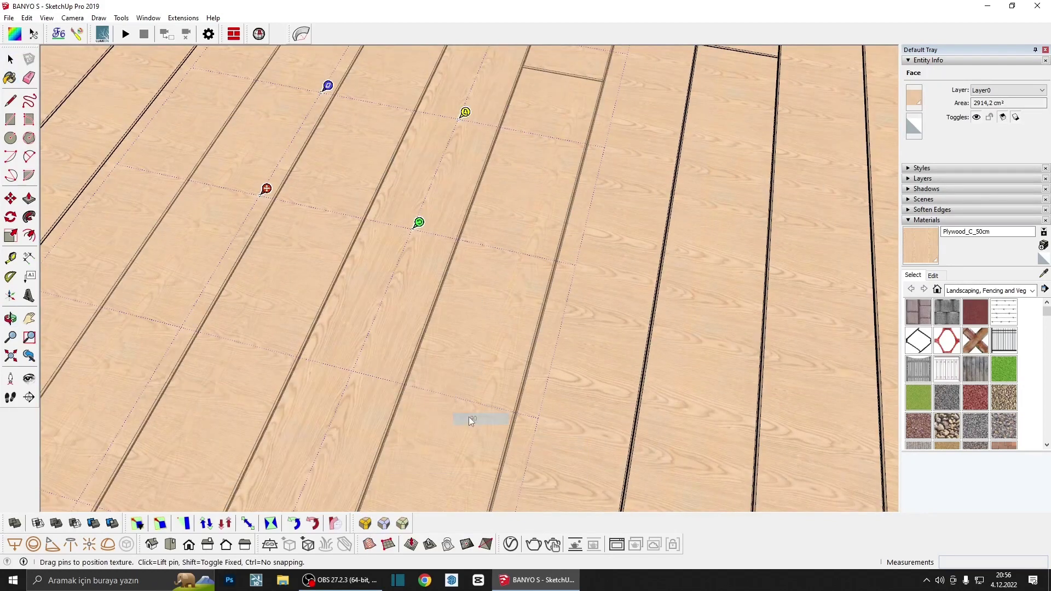
key("Return")
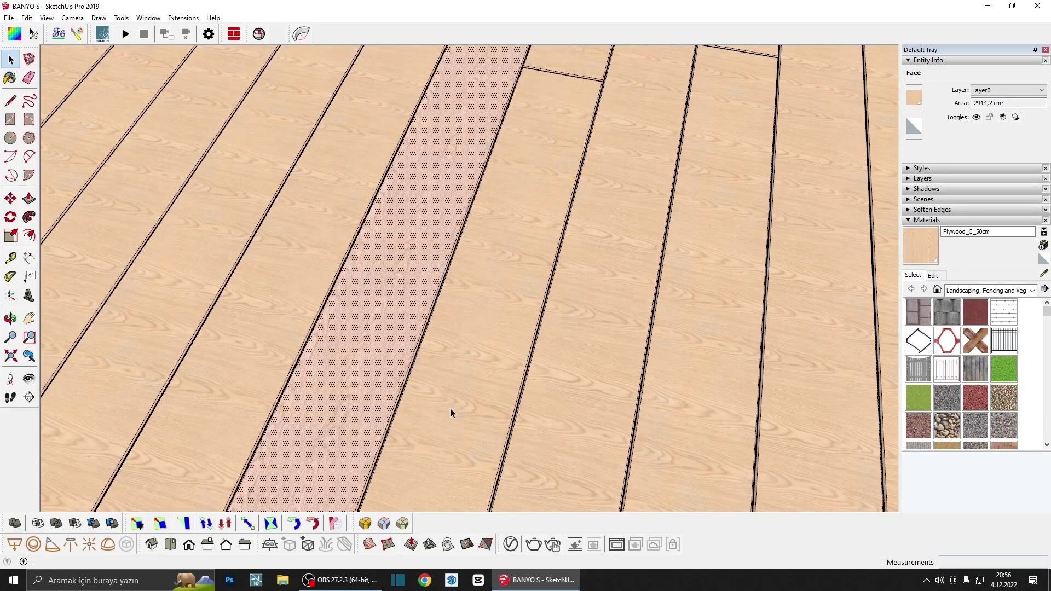
Set the Plywood_C_50cm texture width to 50 cm, fixing the mistyped entry
left_click(934, 275)
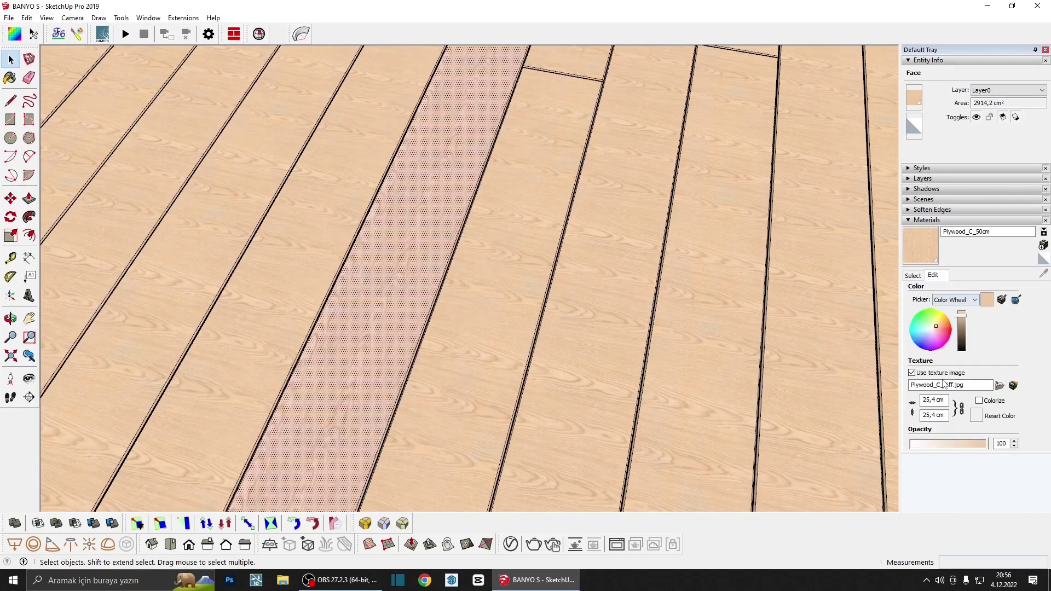
left_click(933, 400)
type("50")
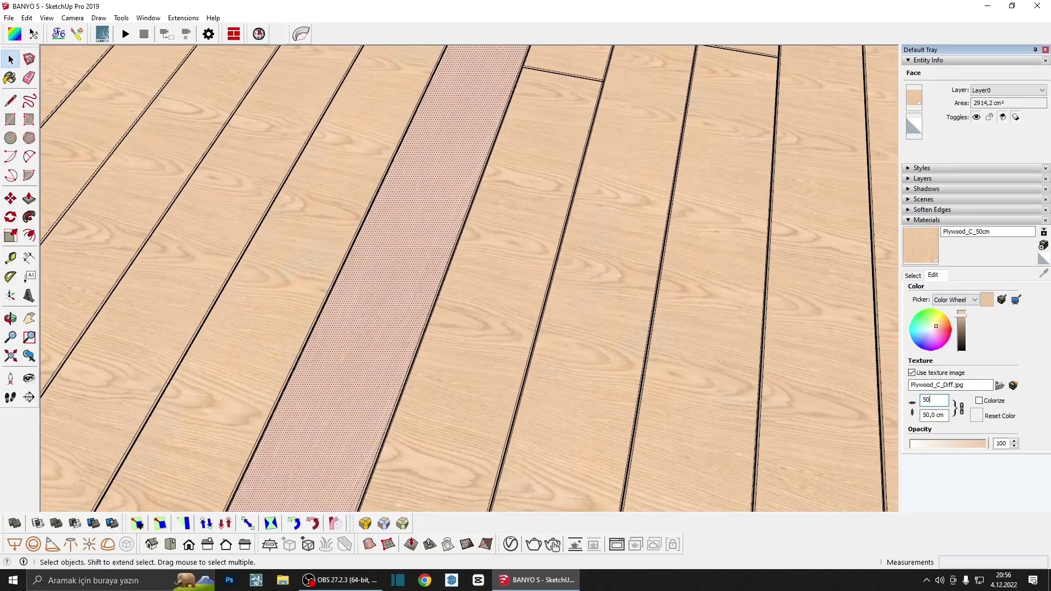
scroll(519, 305, "down", 2)
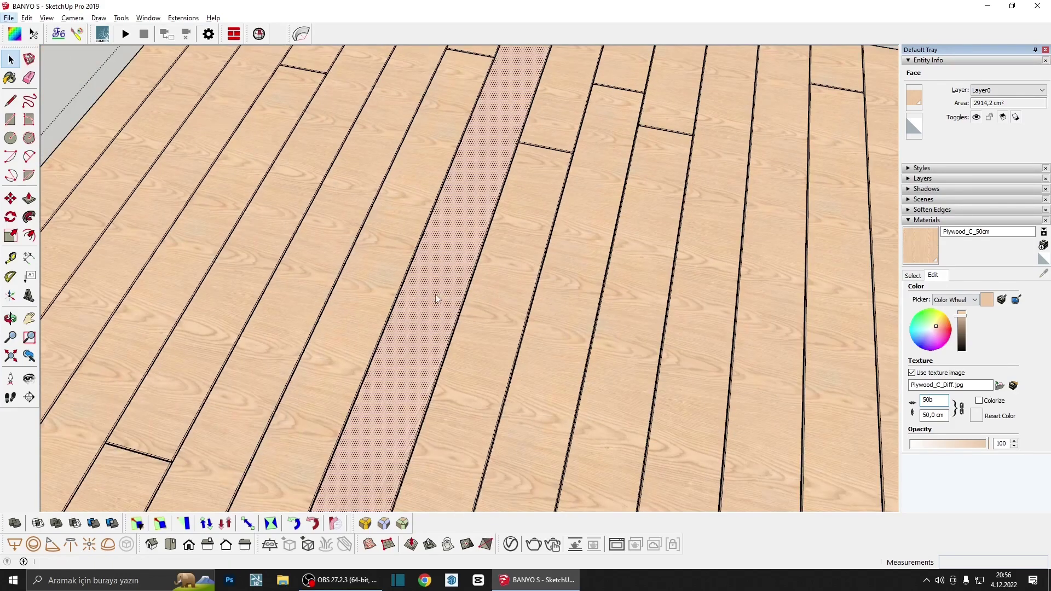
type("b")
key("Return")
key("Return")
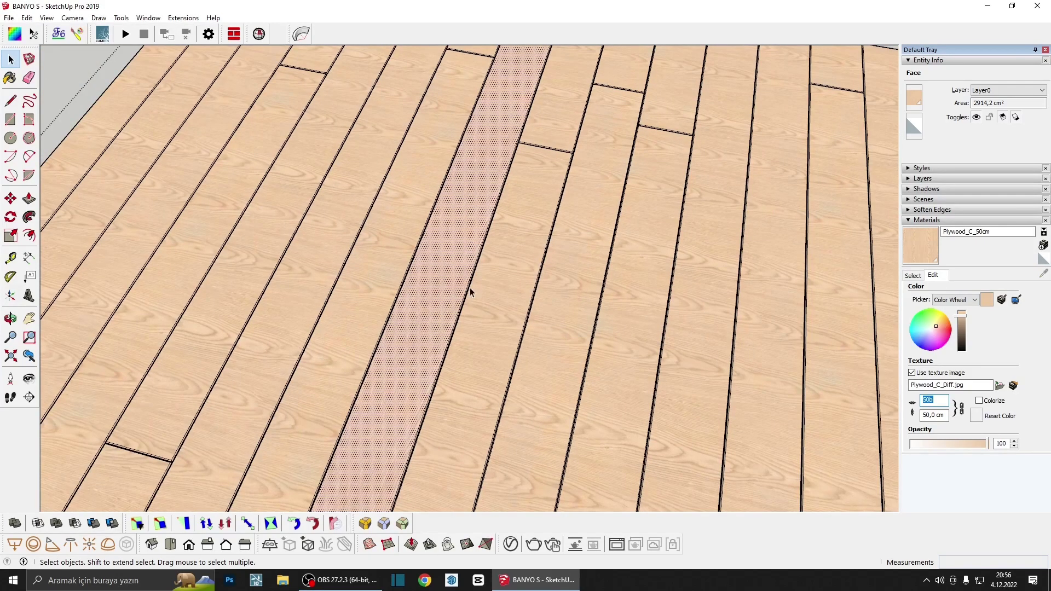
left_click(938, 401)
key("Return")
scroll(422, 321, "up", 2)
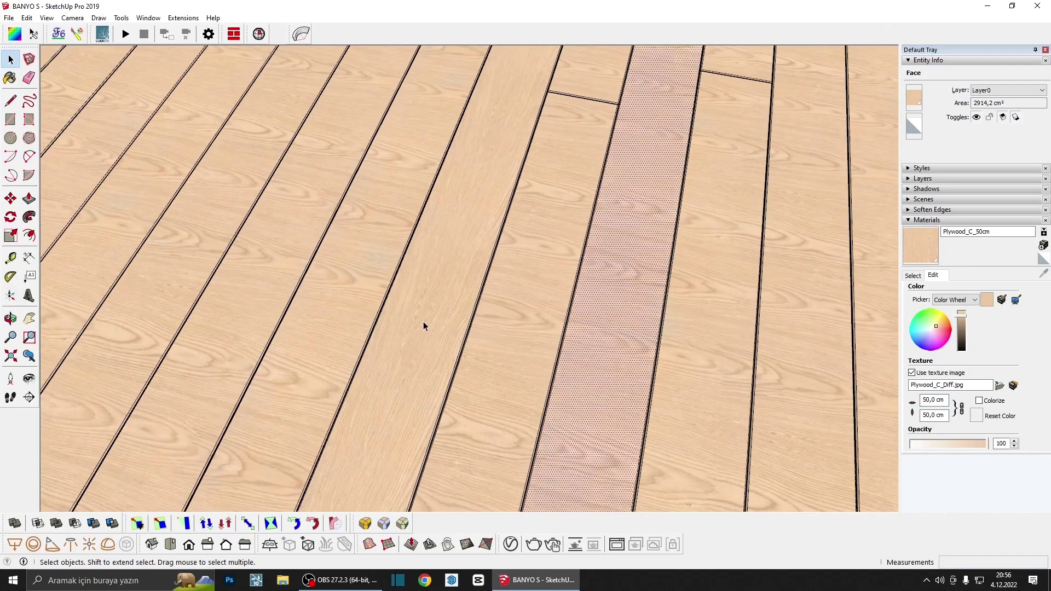
scroll(424, 324, "up", 1)
key("b")
key("alt+space")
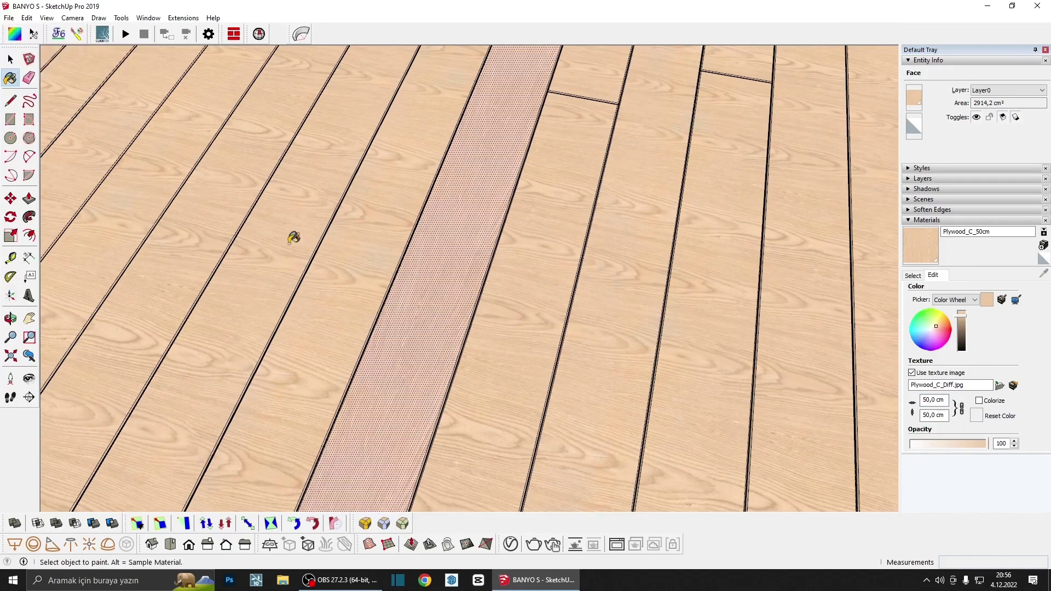
key("Escape")
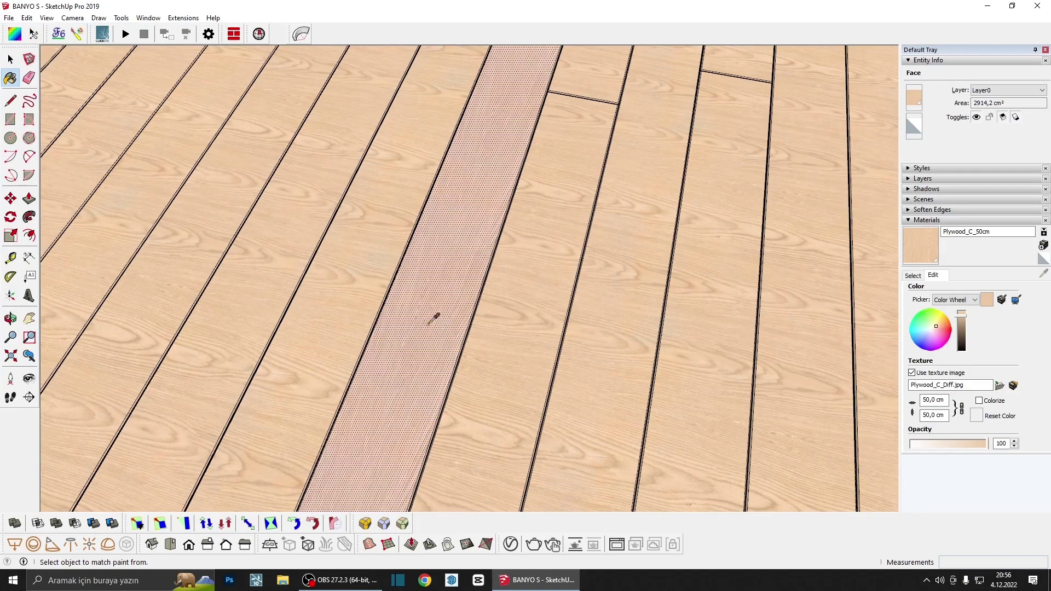
scroll(410, 285, "down", 3)
scroll(401, 272, "down", 5)
scroll(385, 222, "down", 3)
Repaint all floor planks with the resized plywood and close the floor group
key("space")
left_click_drag(551, 356, 412, 258)
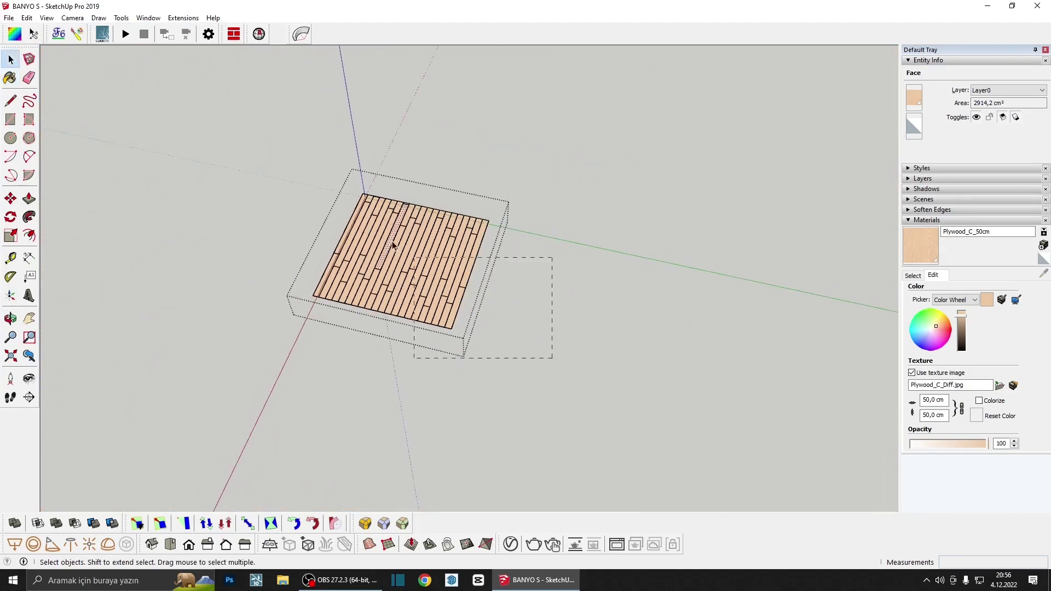
scroll(340, 250, "up", 1)
key("b")
scroll(340, 235, "up", 4)
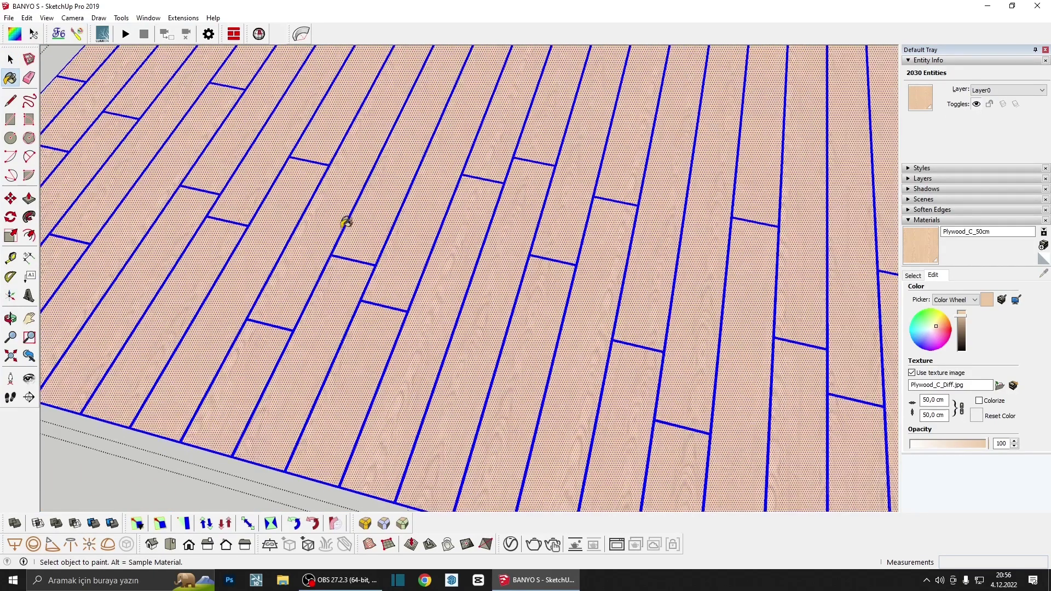
scroll(335, 195, "up", 2)
left_click(335, 196)
key("space")
key("ctrl+t")
mouse_move(514, 155)
middle_mouse_down()
mouse_move(382, 317)
mouse_move(430, 277)
mouse_move(378, 361)
mouse_move(426, 364)
mouse_move(429, 330)
mouse_move(347, 394)
mouse_move(378, 347)
mouse_move(469, 368)
mouse_move(448, 432)
mouse_move(415, 378)
mouse_move(458, 432)
mouse_move(429, 217)
middle_mouse_up()
scroll(459, 245, "up", 5)
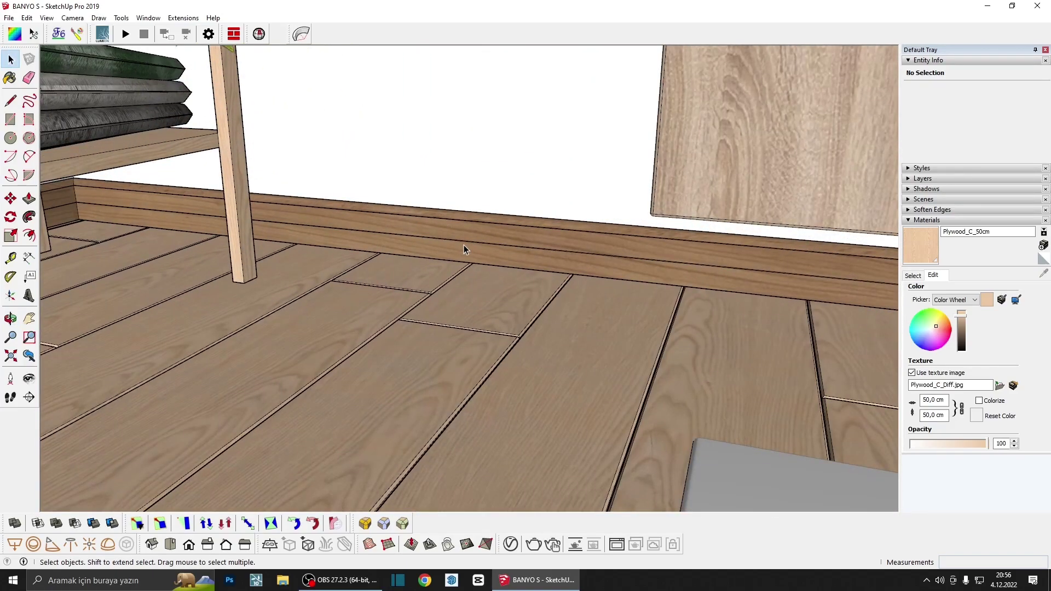
Select all the baseboards and paint them with Plywood_C_50cm
key("b")
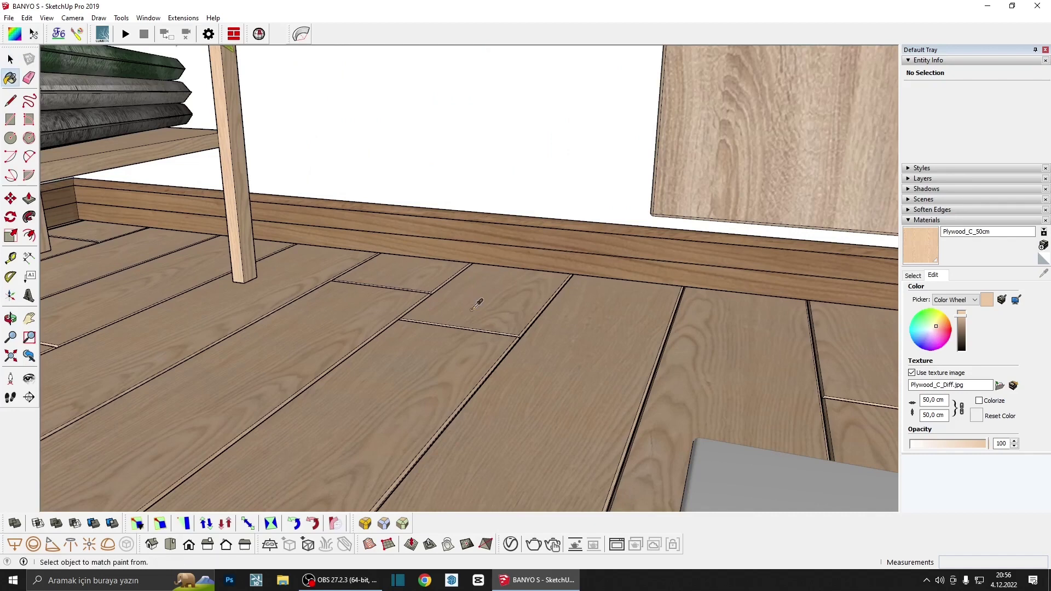
key("space")
scroll(499, 248, "down", 2)
scroll(500, 247, "down", 3)
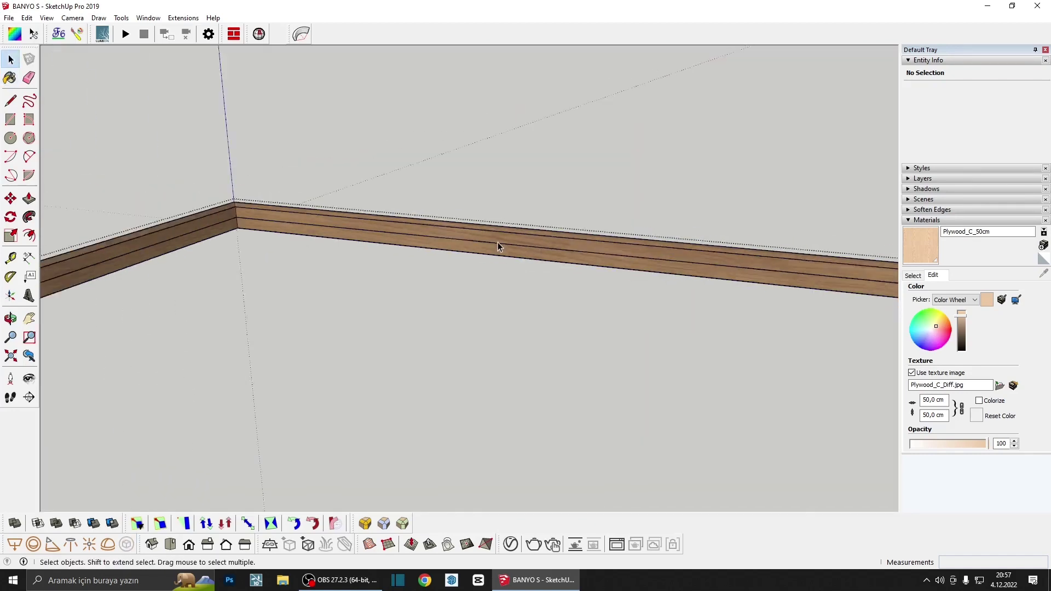
scroll(498, 243, "down", 3)
scroll(495, 238, "down", 3)
left_click_drag(727, 431, 208, 130)
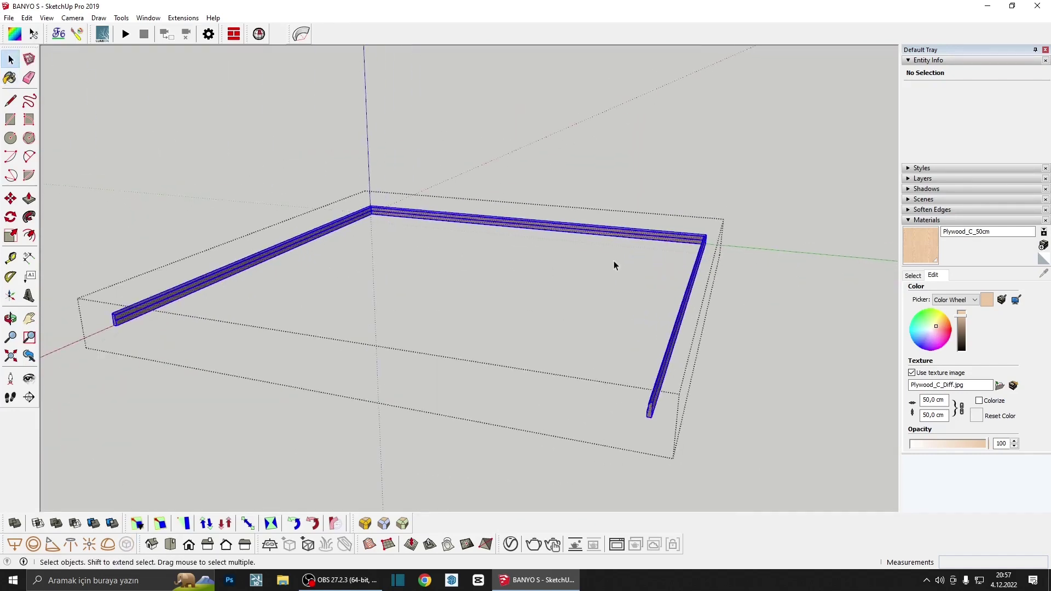
scroll(624, 246, "up", 3)
key("b")
scroll(506, 215, "up", 2)
left_click(506, 214)
Orbit along the wall to check the painted baseboards, then return to the previous view
middle_click_drag(506, 215, 594, 235)
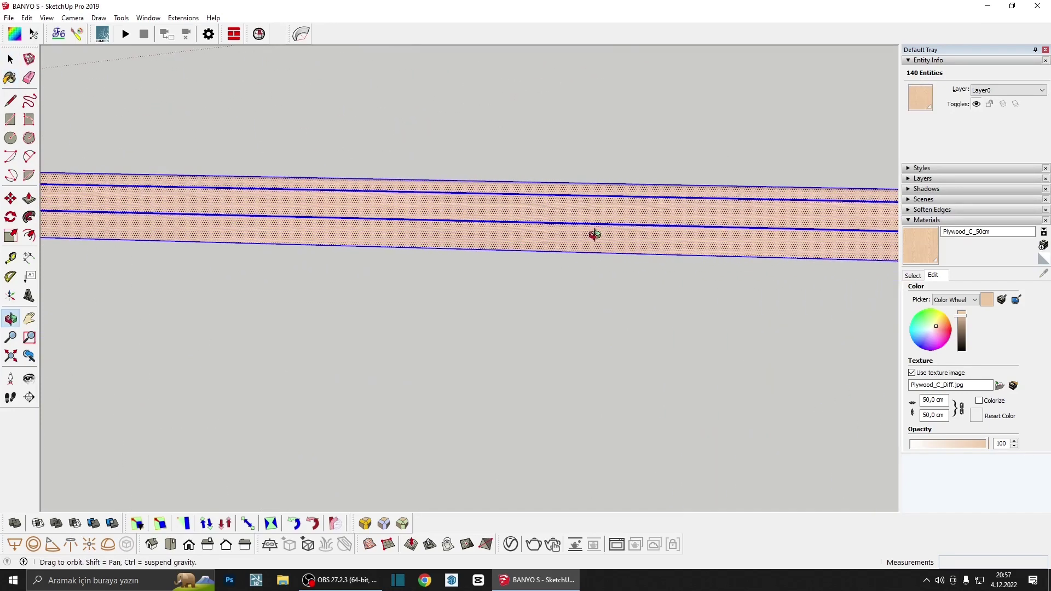
key("space")
key("o")
mouse_move(357, 308)
left_mouse_down()
mouse_move(697, 313)
mouse_move(577, 244)
left_mouse_up()
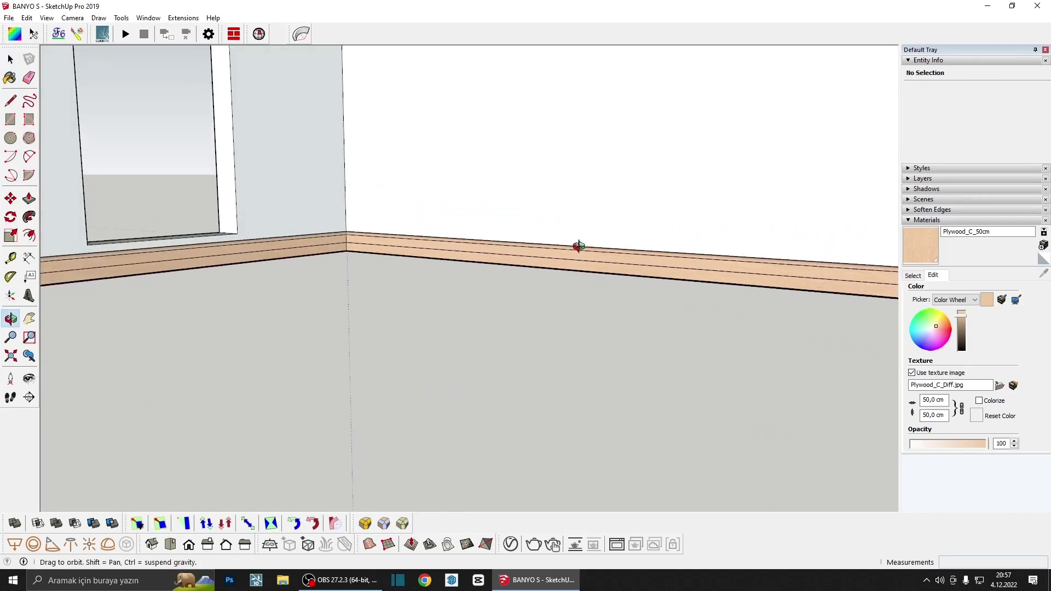
key("space")
scroll(621, 292, "up", 3)
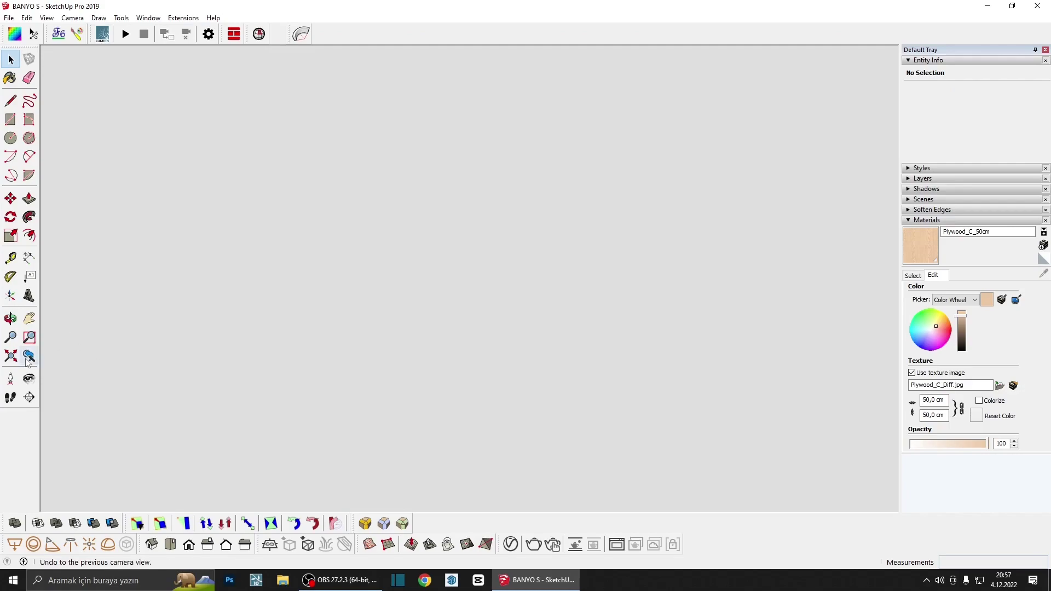
left_click(29, 355)
Orbit around the sink cabinet, ladder shelf and upper wall cabinet, then restore the previous vanity view
mouse_move(507, 432)
middle_mouse_down()
mouse_move(552, 270)
mouse_move(628, 313)
middle_mouse_up()
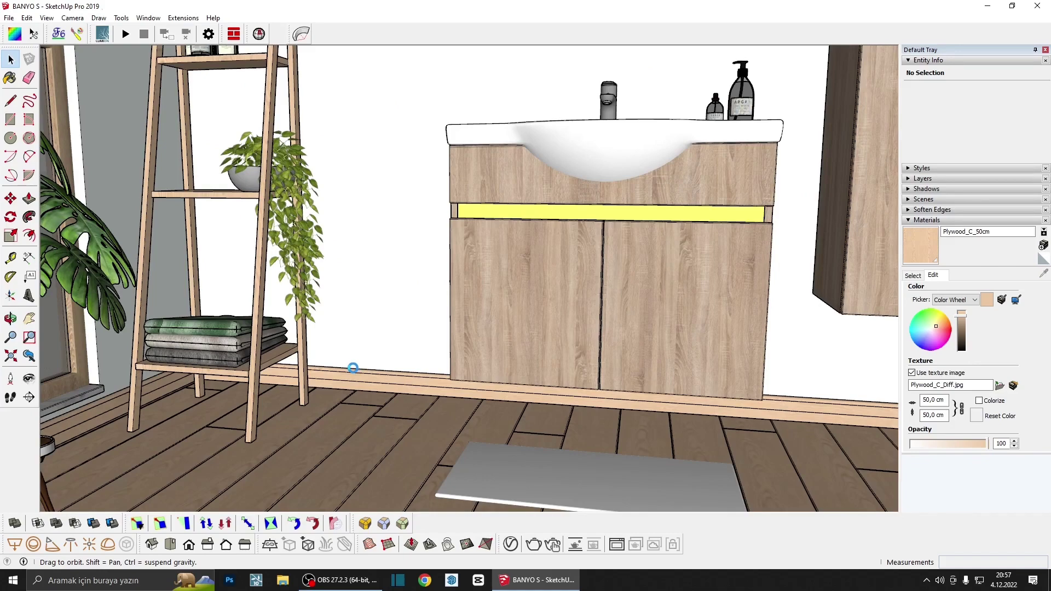
middle_click_drag(353, 368, 286, 360)
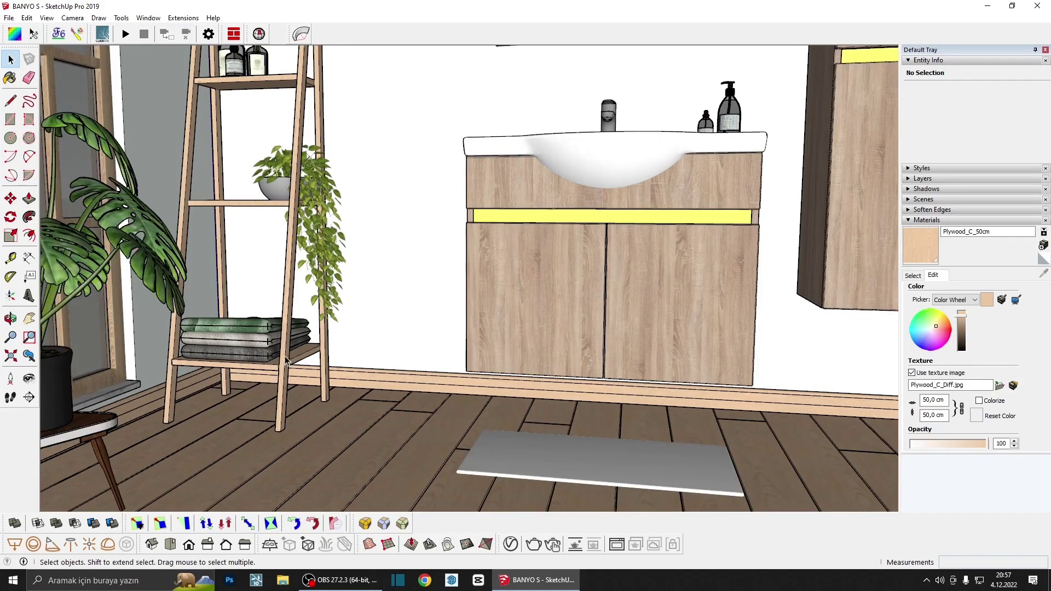
mouse_move(446, 328)
middle_mouse_down()
mouse_move(438, 348)
mouse_move(446, 361)
middle_mouse_up()
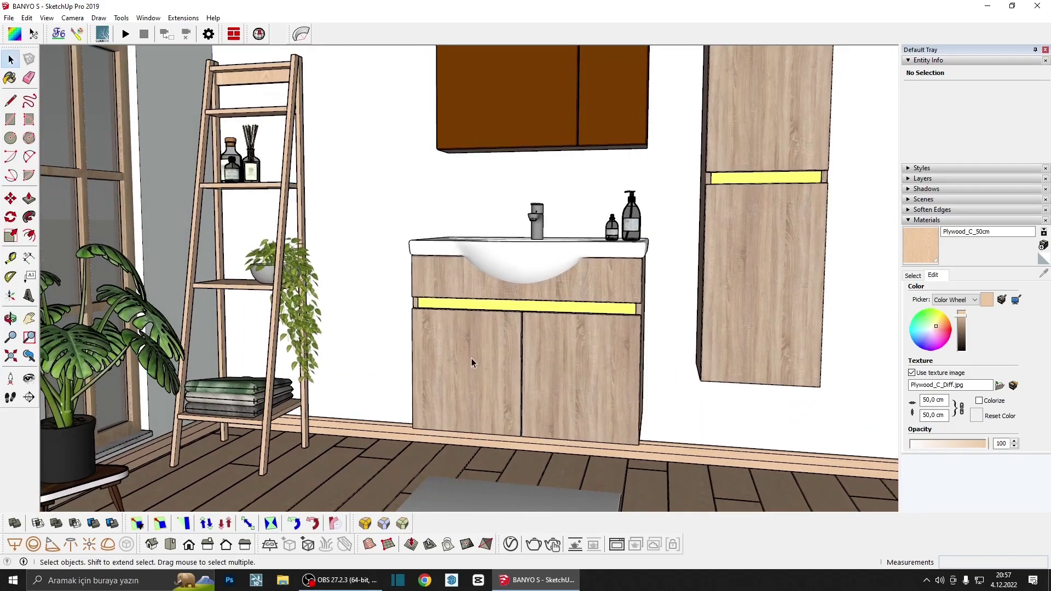
scroll(449, 365, "up", 5)
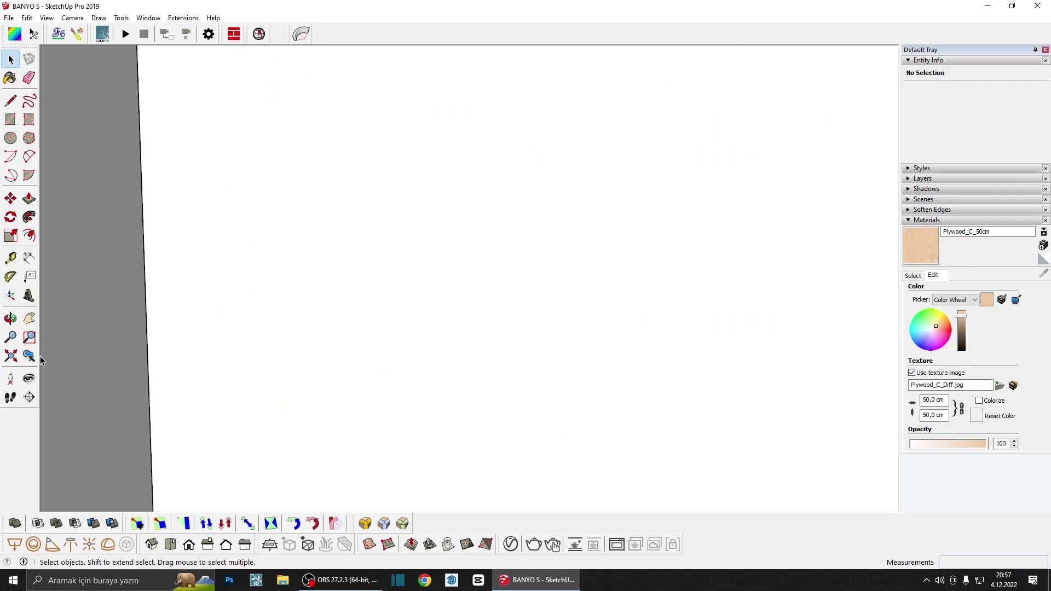
left_click(30, 357)
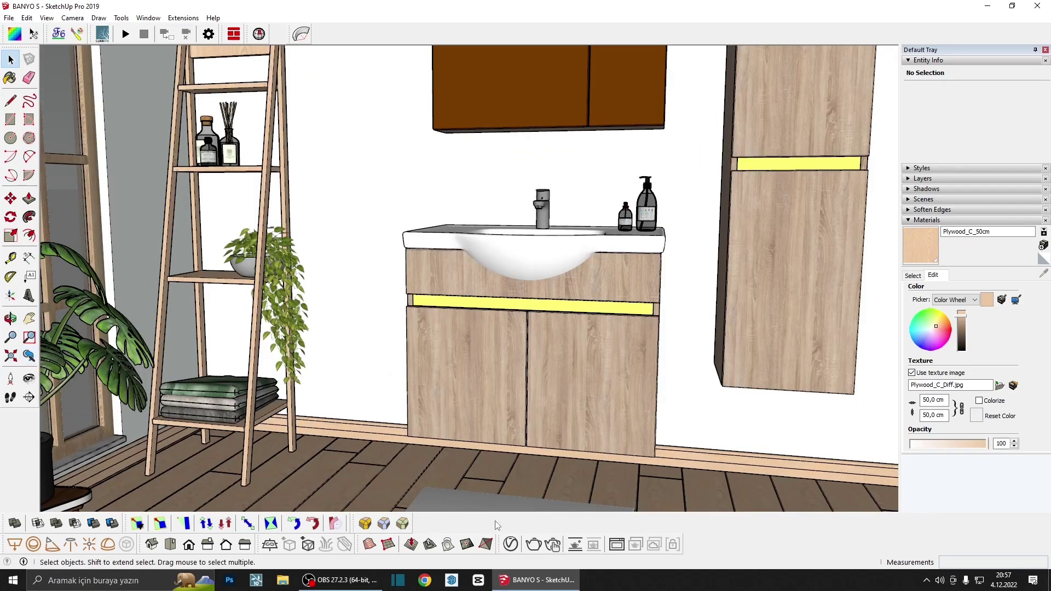
In V-Ray render settings, set the Render Output aspect ratio to 1:1 - Square at 450 × 450
left_click(511, 545)
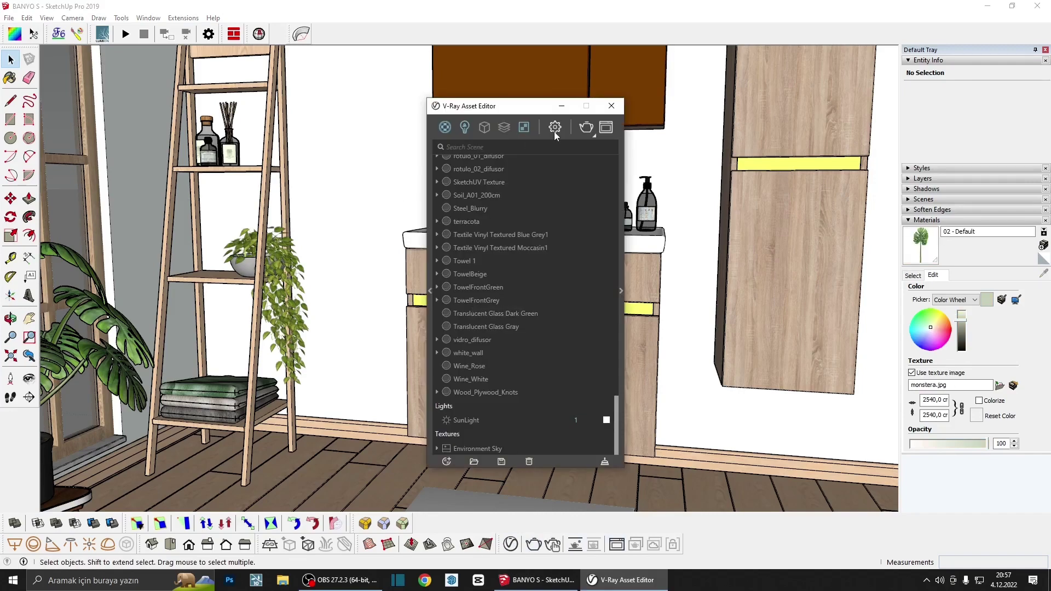
left_click(555, 131)
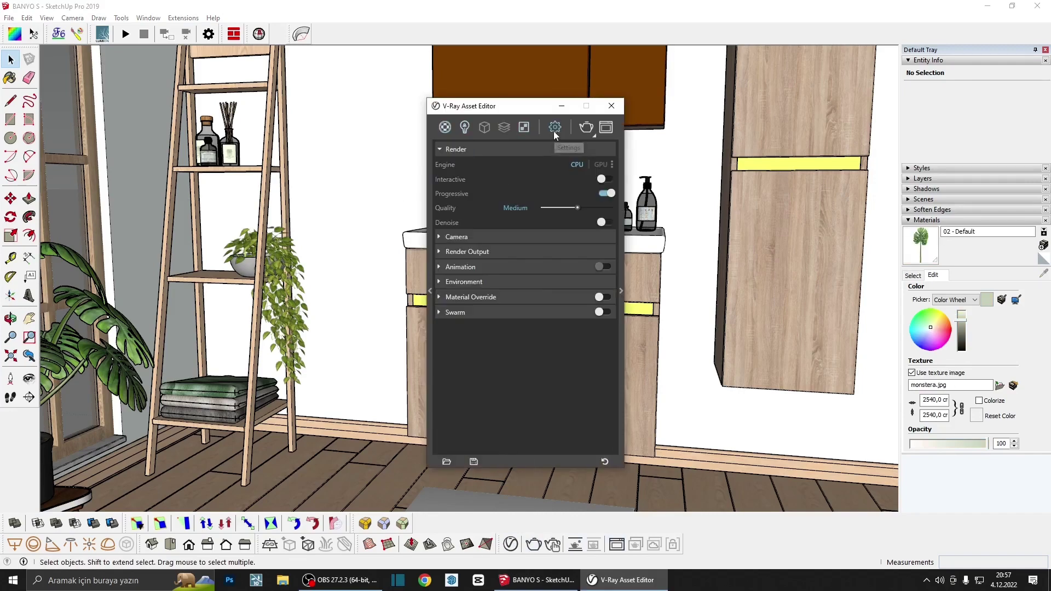
left_click(468, 252)
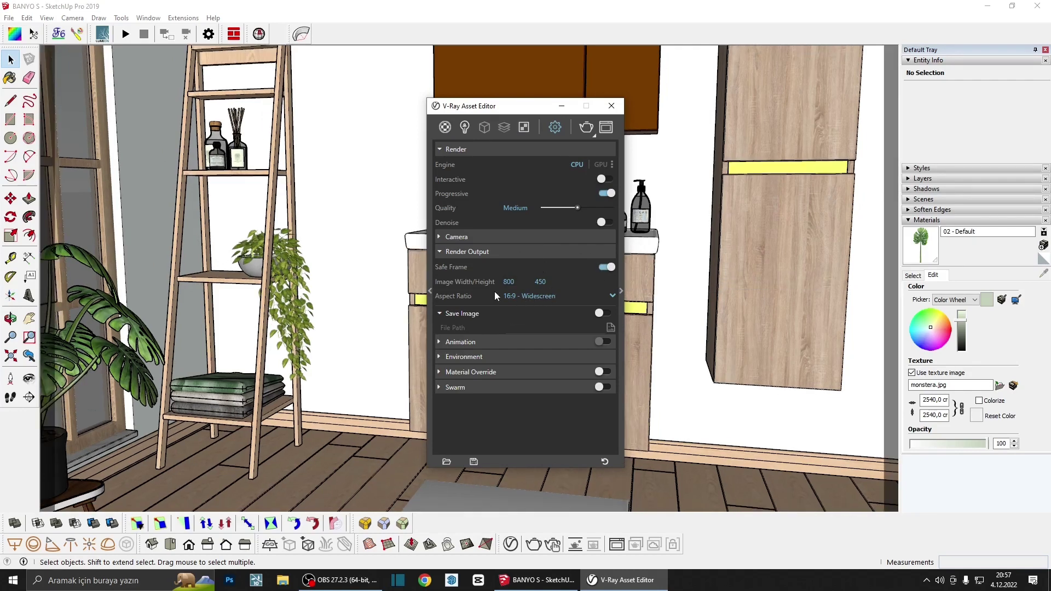
left_click(536, 298)
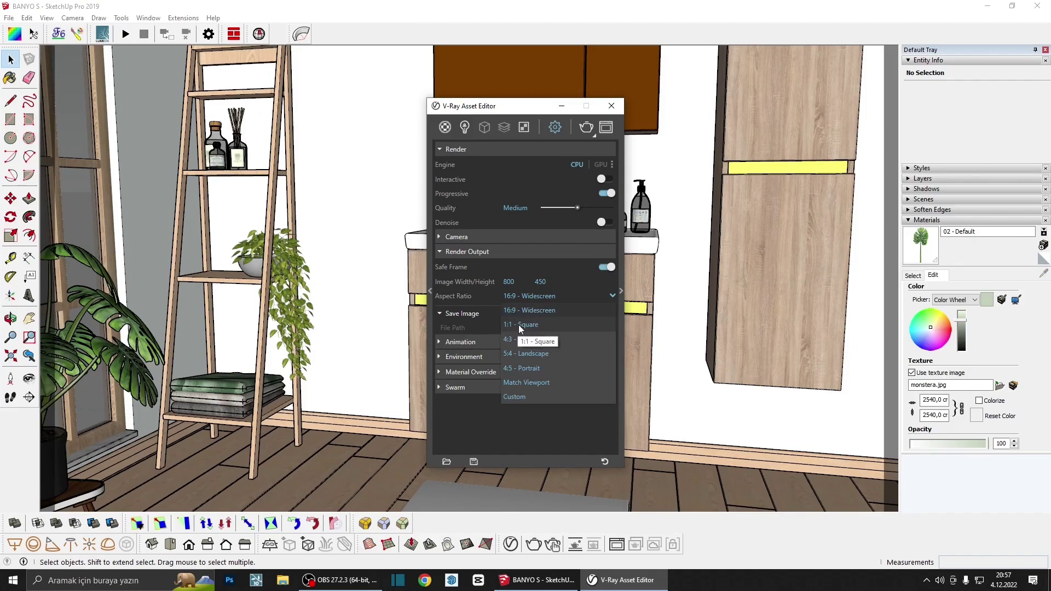
left_click(518, 324)
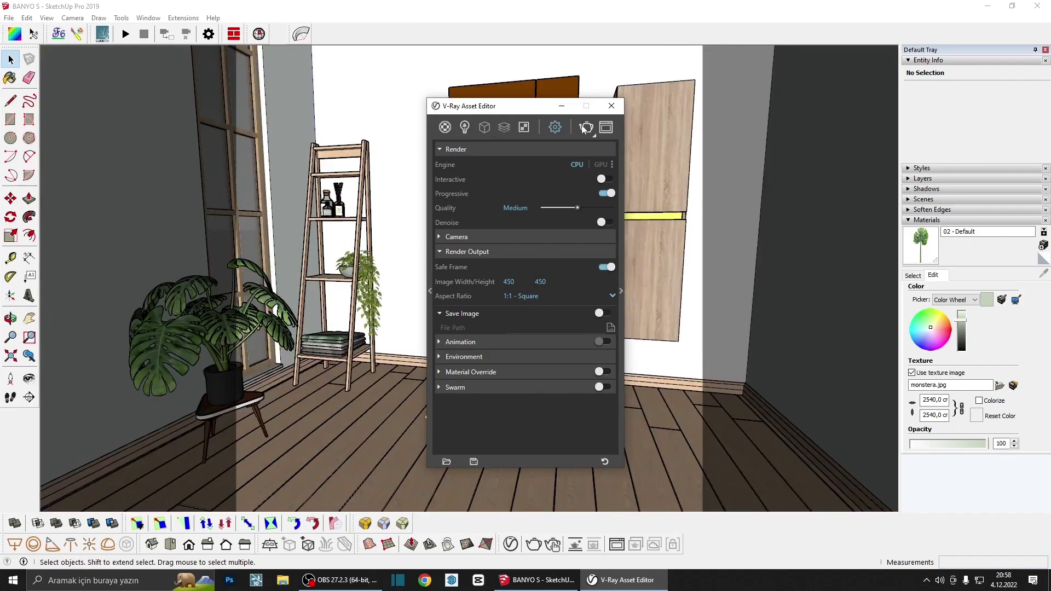
Move the V-Ray editor aside, compose the vanity and mat in the square frame, then move it back
left_click_drag(529, 107, 1007, 444)
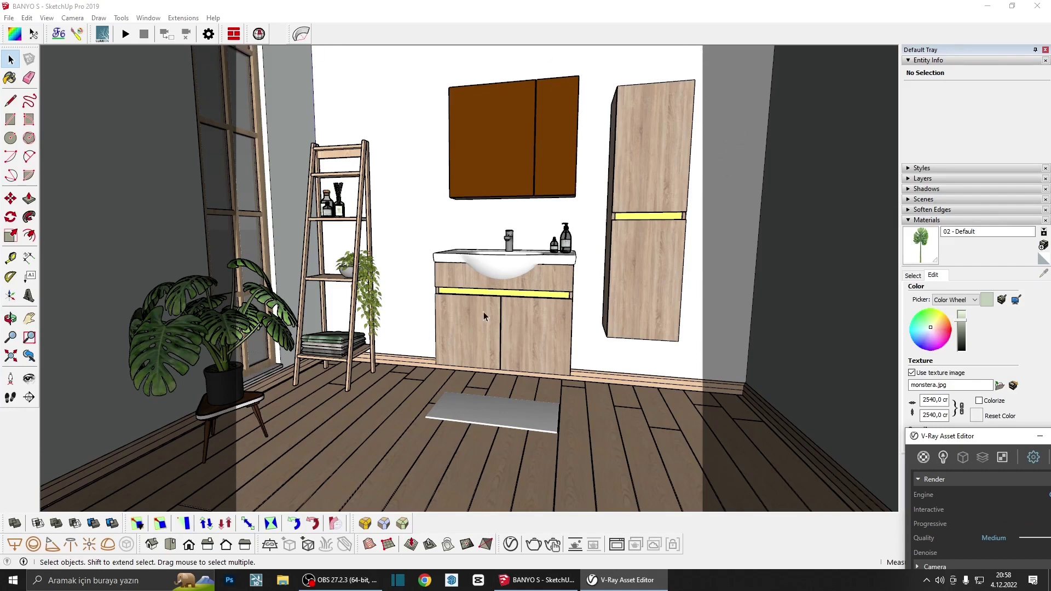
mouse_move(391, 280)
middle_mouse_down()
mouse_move(372, 323)
mouse_move(385, 253)
mouse_move(355, 287)
middle_mouse_up()
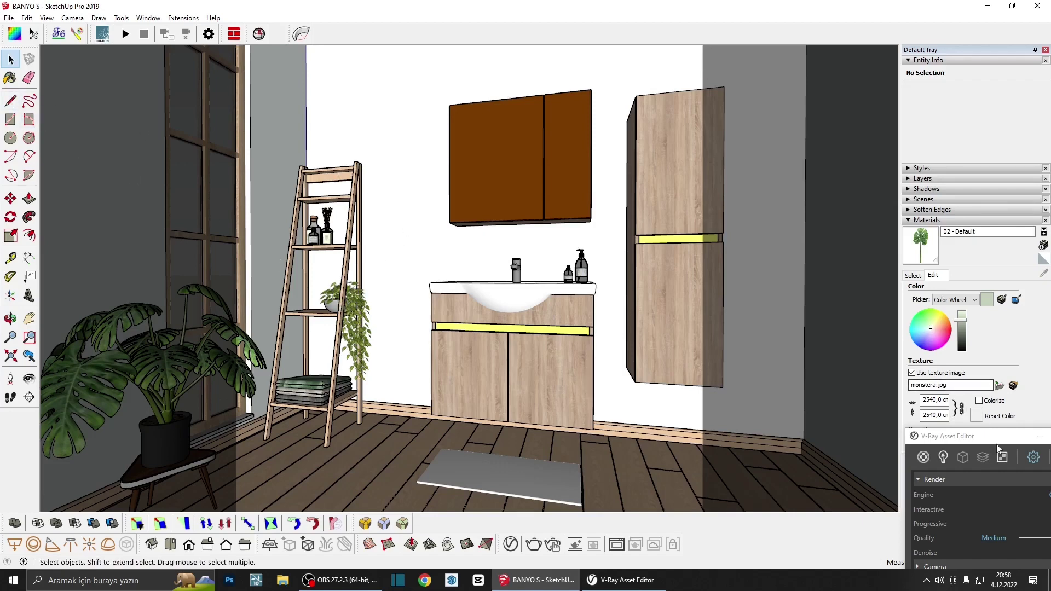
left_click_drag(947, 436, 402, 128)
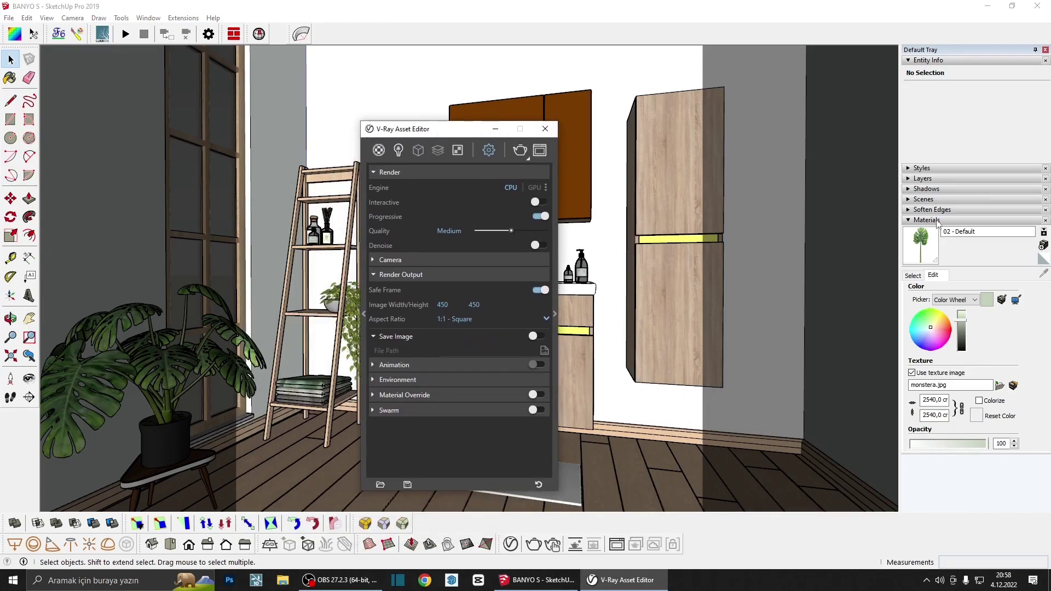
Add the framed view as Scene 1, close the V-Ray editor, and return to Scene 1
left_click(933, 221)
left_click(923, 200)
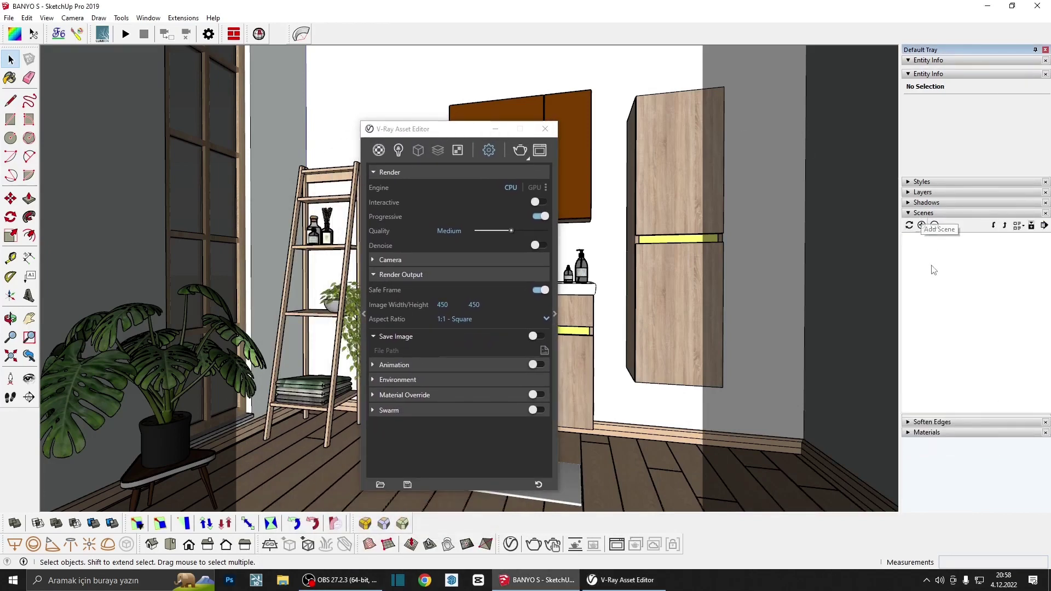
left_click(921, 225)
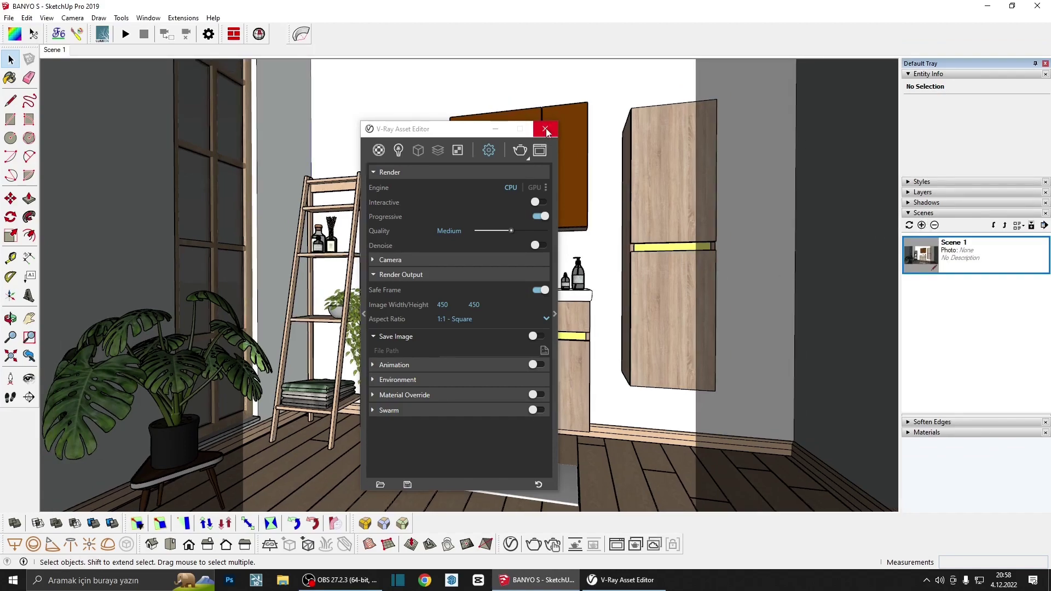
left_click(545, 129)
middle_click_drag(527, 234, 366, 341)
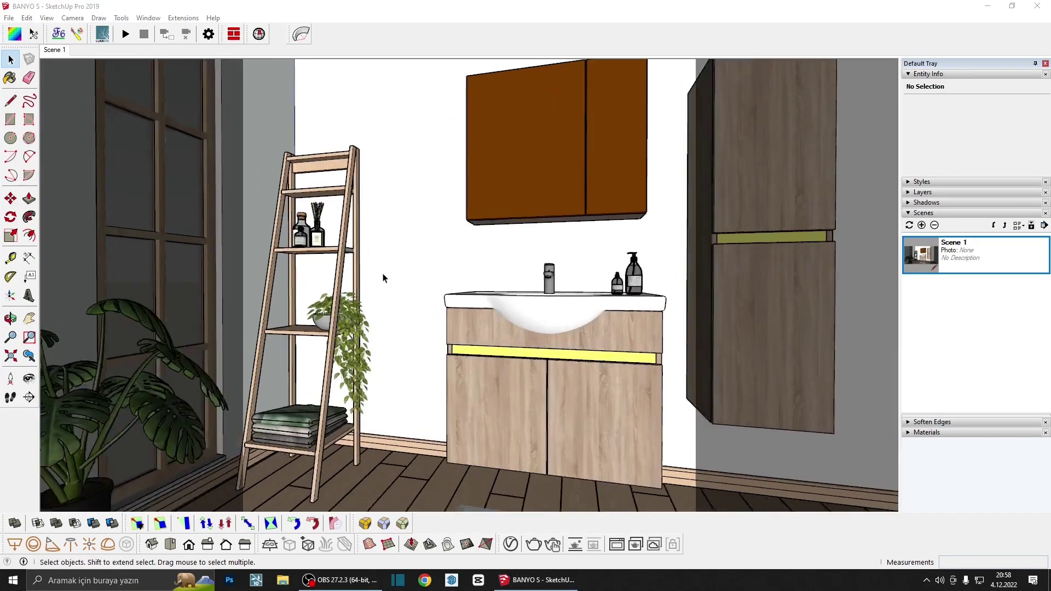
left_click(11, 58)
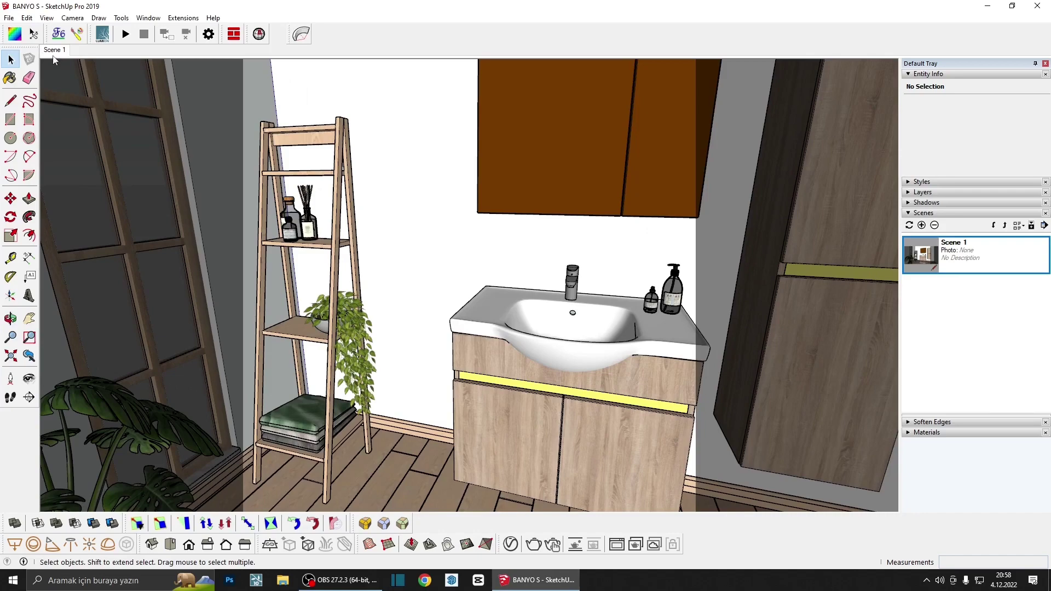
left_click(55, 52)
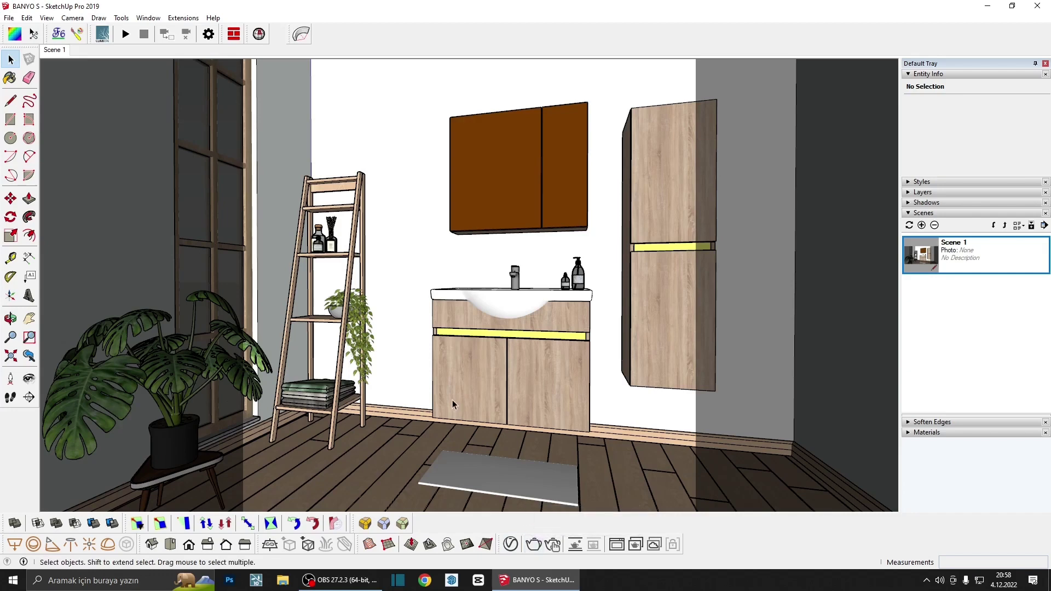
Sample Plywood_C_50cm, raise its V-Ray bump amount from 0.42 to 0.47, and close the editor
left_click(511, 544)
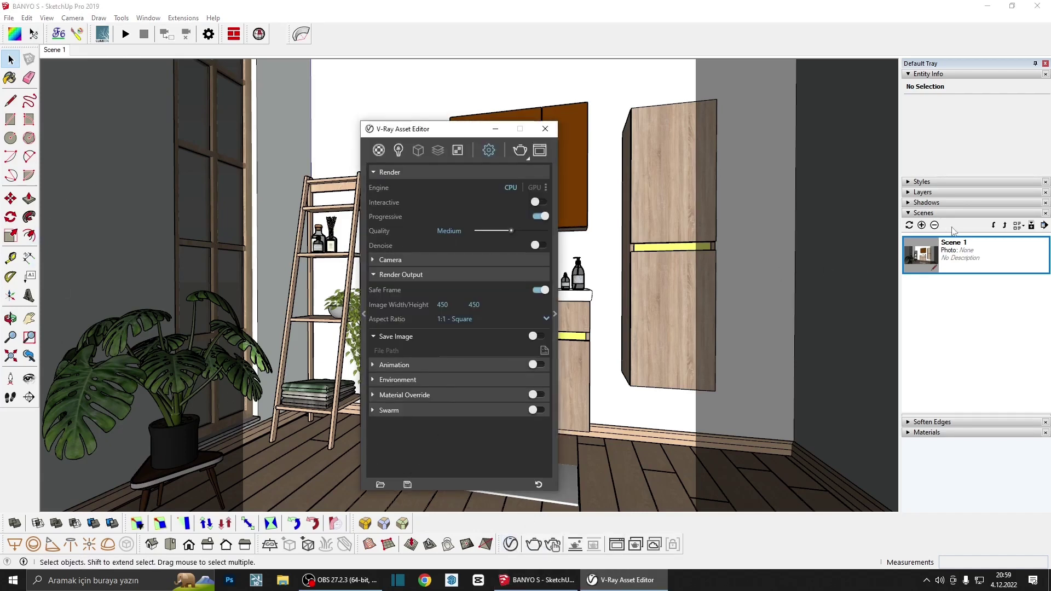
left_click(941, 213)
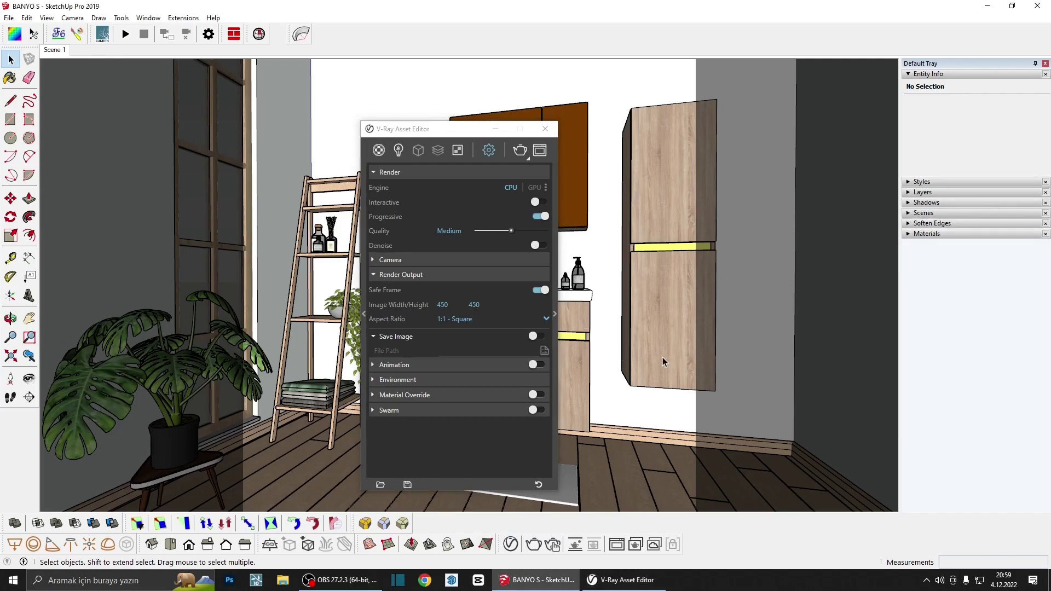
key("b")
left_click(330, 480)
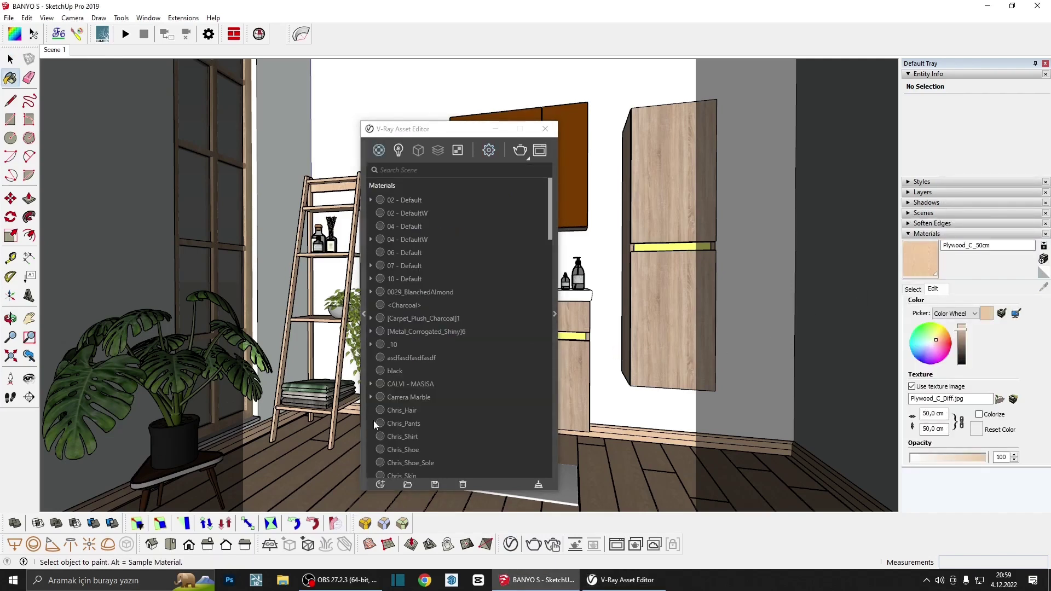
left_click(555, 314)
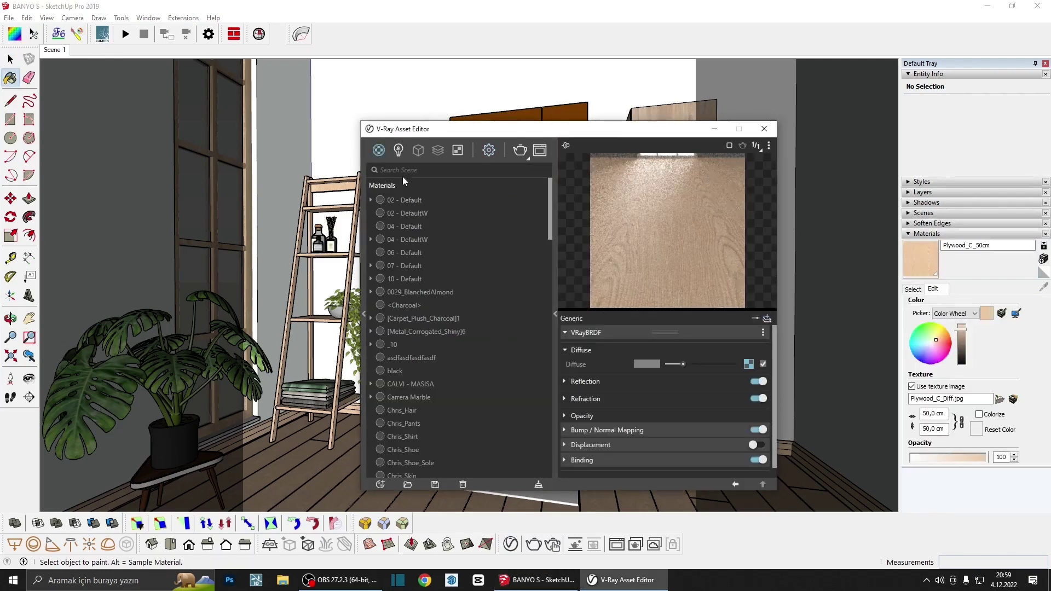
left_click(663, 382)
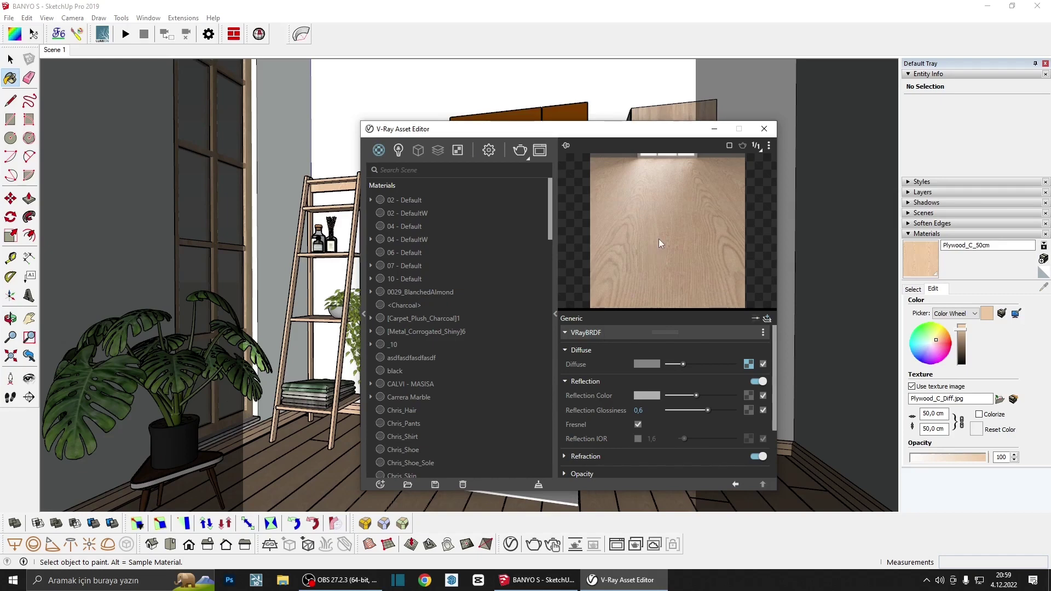
scroll(655, 360, "down", 3)
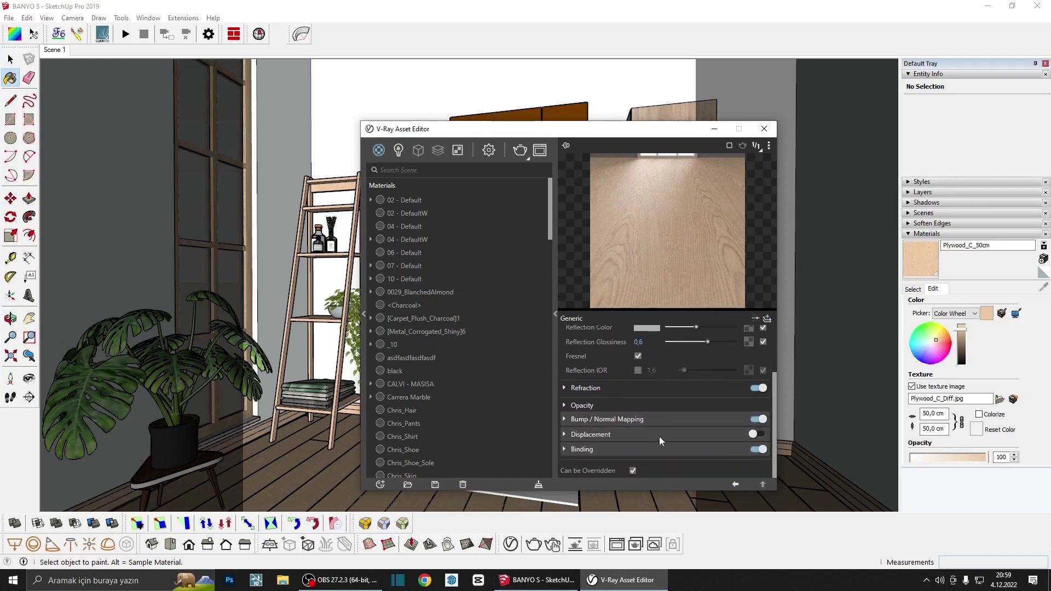
left_click(656, 419)
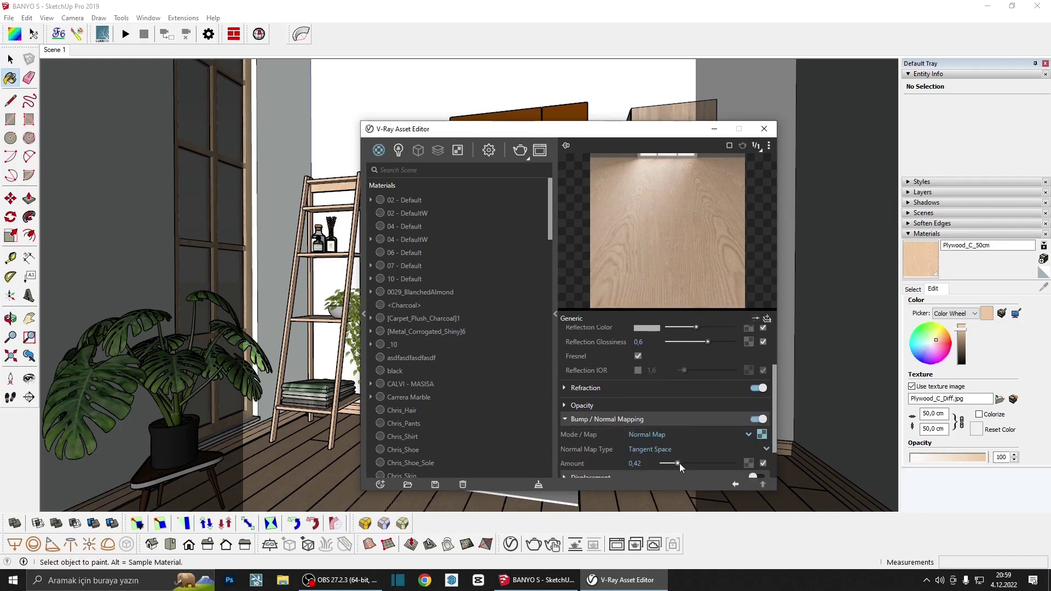
left_click_drag(678, 463, 679, 464)
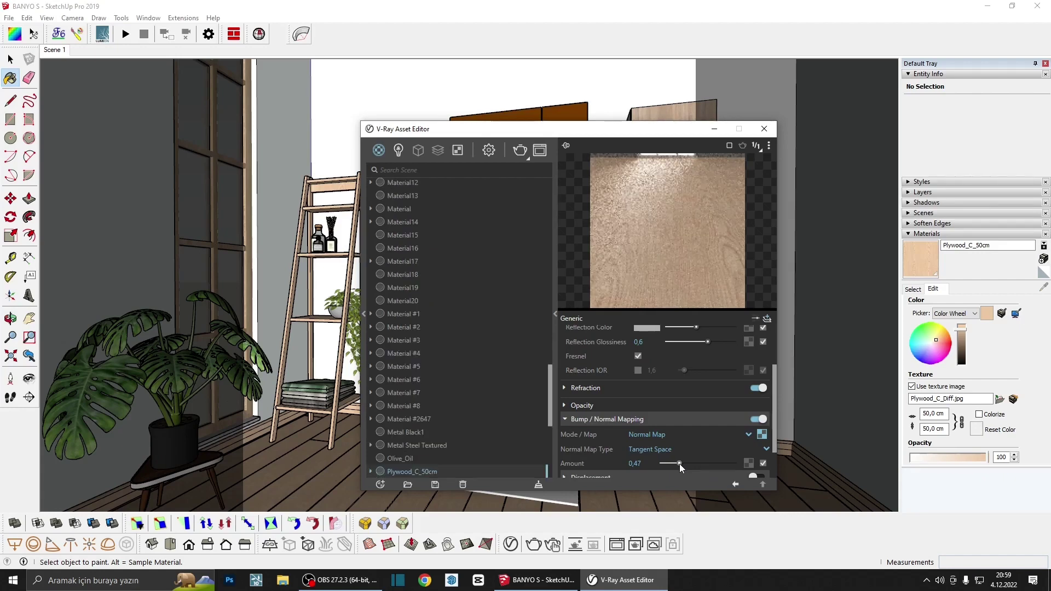
left_click(764, 129)
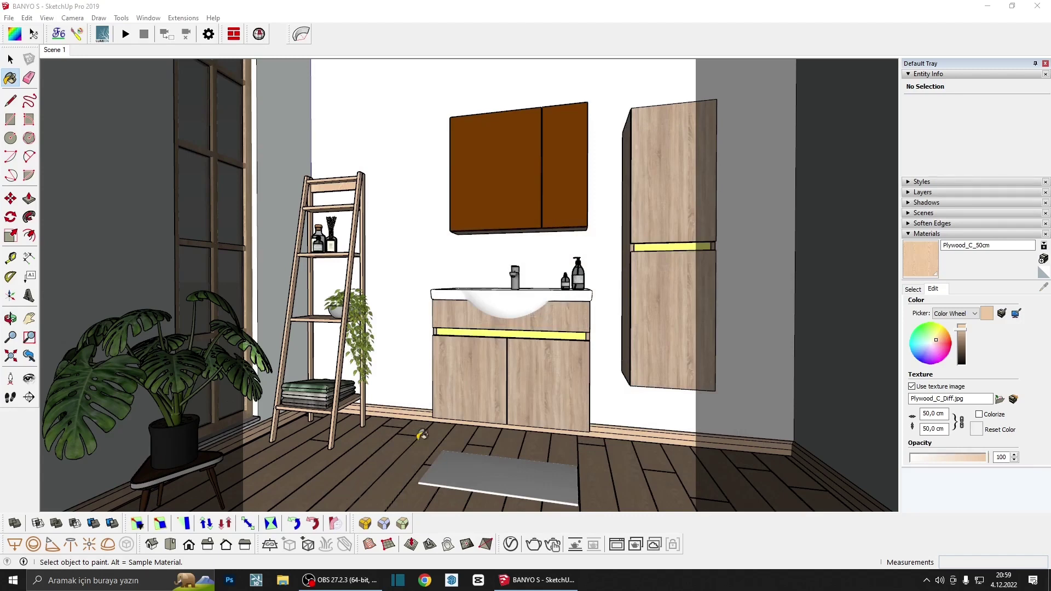
Sample the wood Material14 from the model and open it in the V-Ray editor
left_click(912, 288)
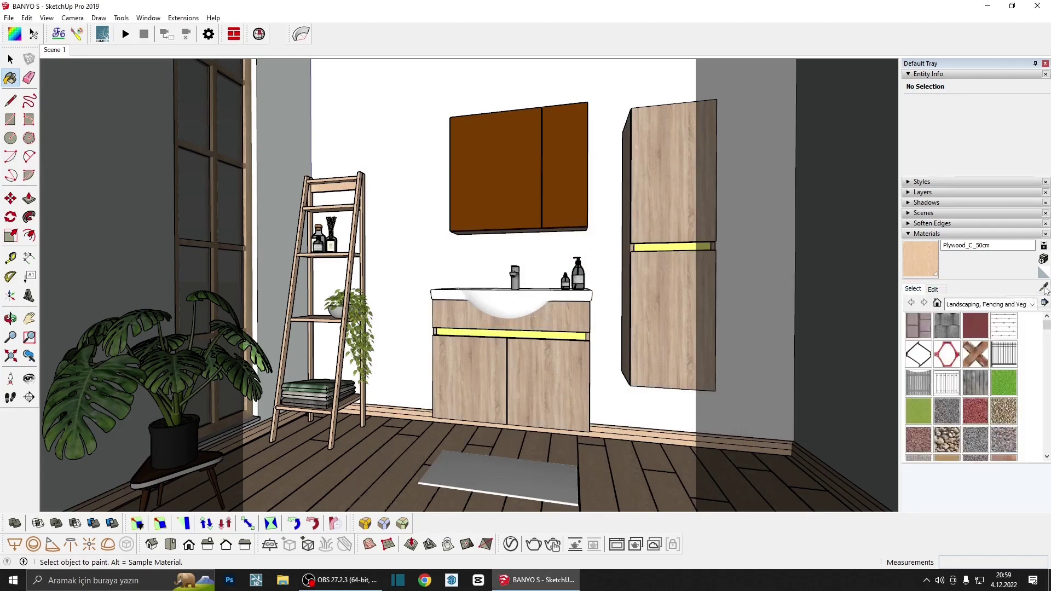
left_click(1044, 287)
left_click(529, 377)
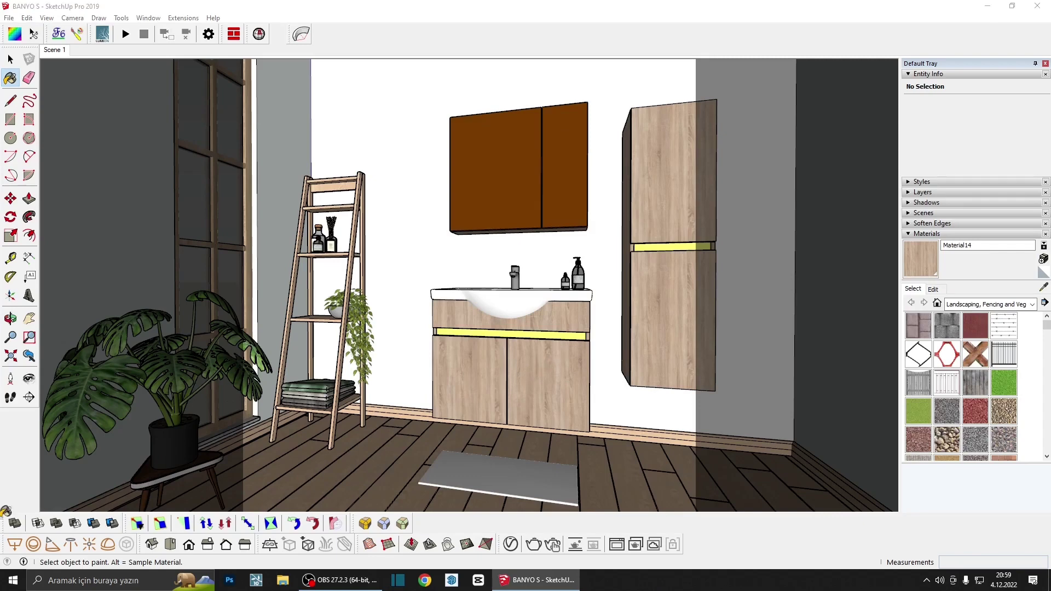
left_click(510, 544)
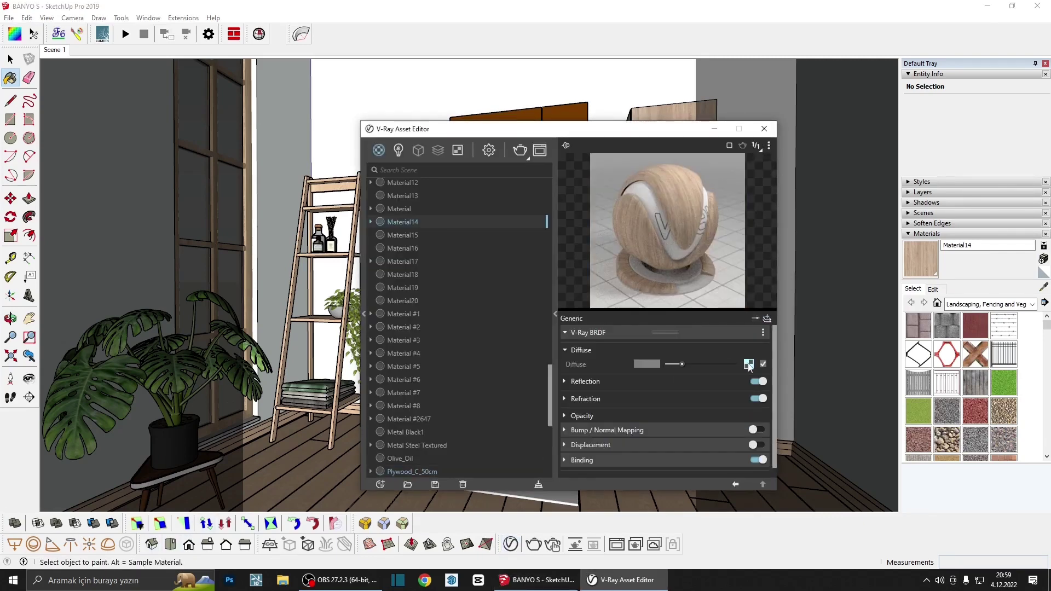
left_click(748, 364)
Give Material14 a light grey reflection colour, preview it on a floor, and bring up glossiness texture choices
left_click(583, 382)
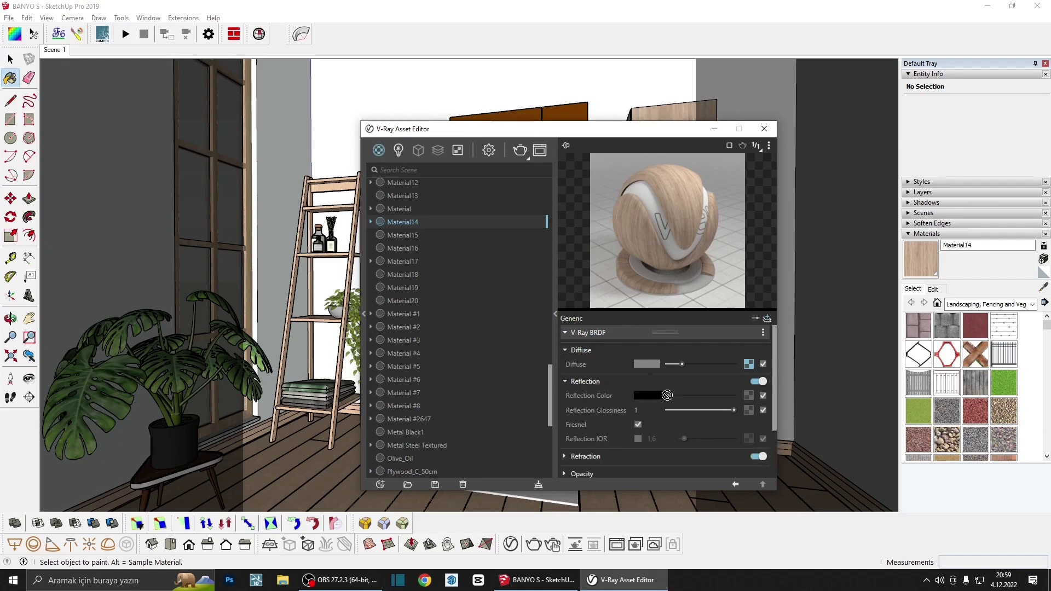
left_click_drag(672, 396, 698, 394)
left_click(769, 146)
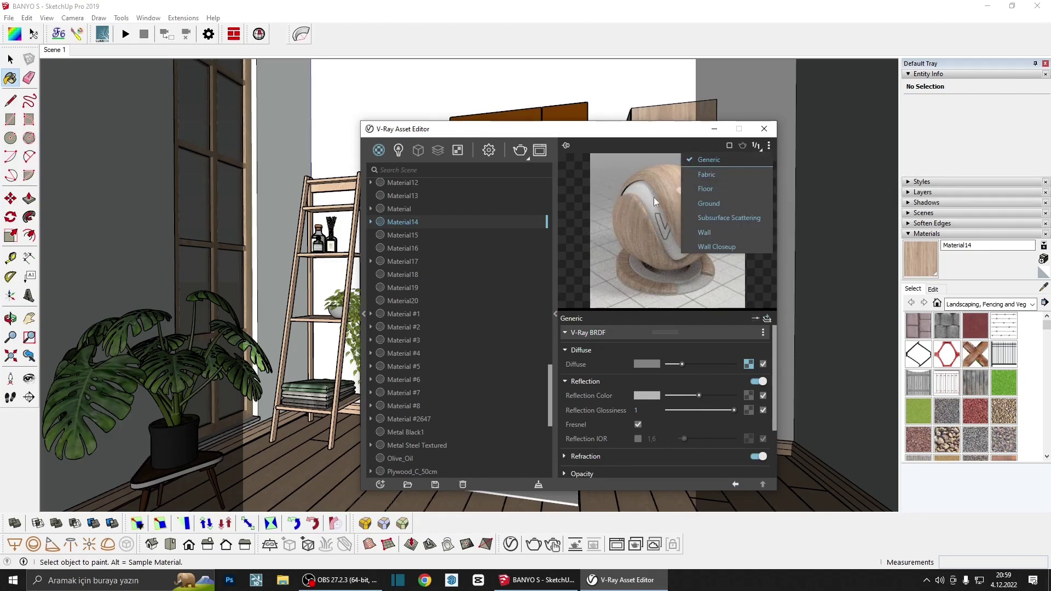
left_click(711, 190)
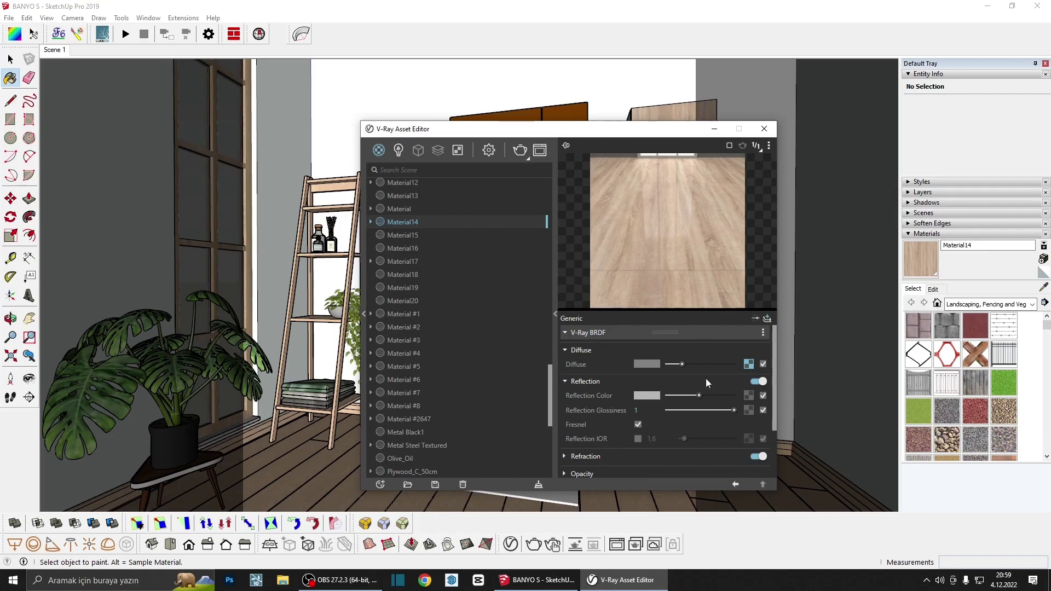
left_click(749, 365)
mouse_move(733, 409)
left_mouse_down()
mouse_move(715, 410)
mouse_move(739, 411)
left_mouse_up()
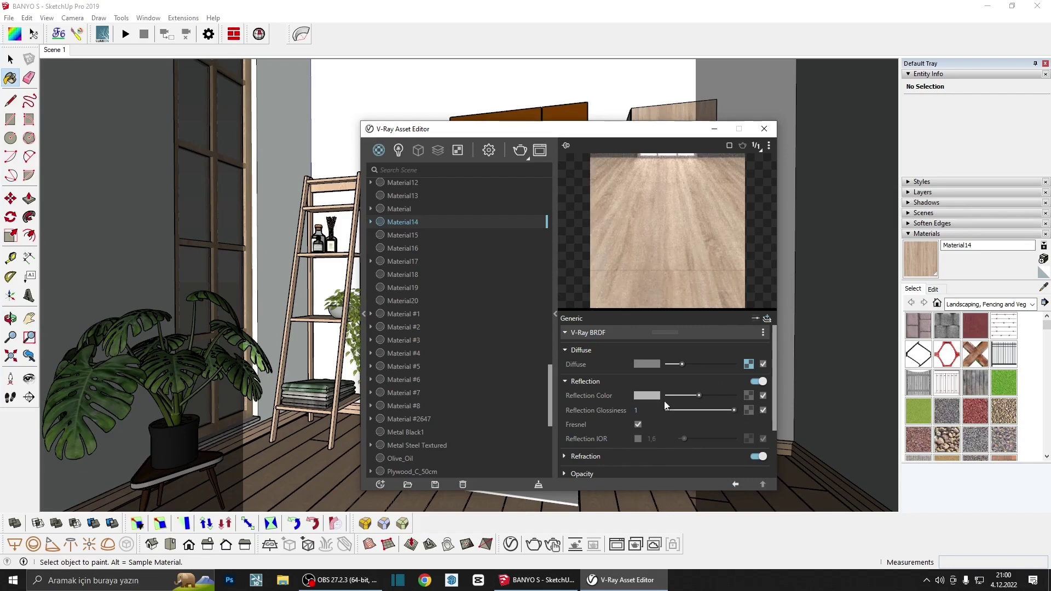
left_click(749, 411)
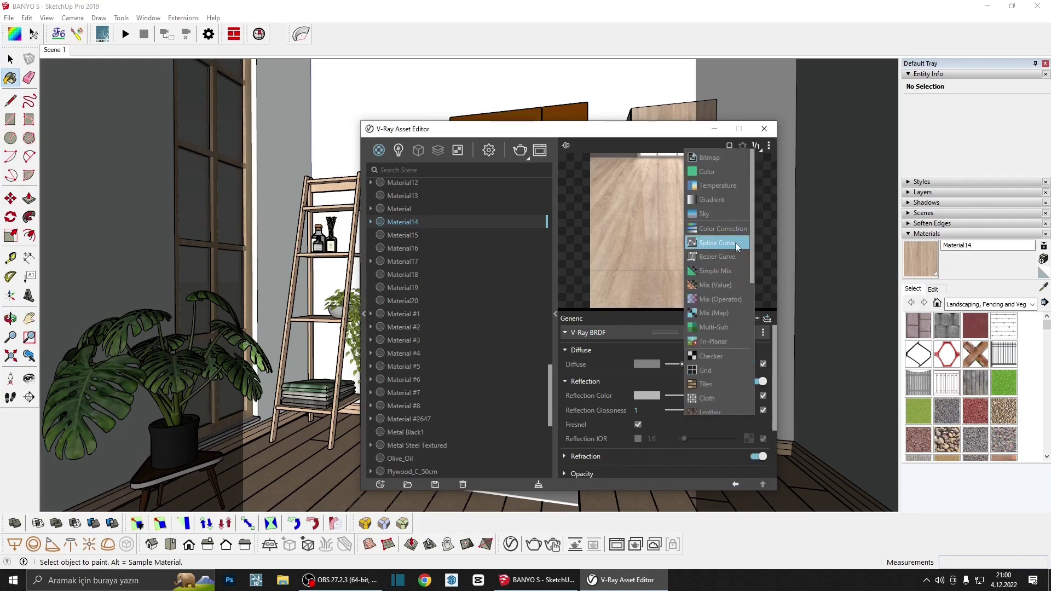
Map glossiness with a Color Correction of the pasted wood bitmap: saturation -1, brightness 0,215
left_click(717, 228)
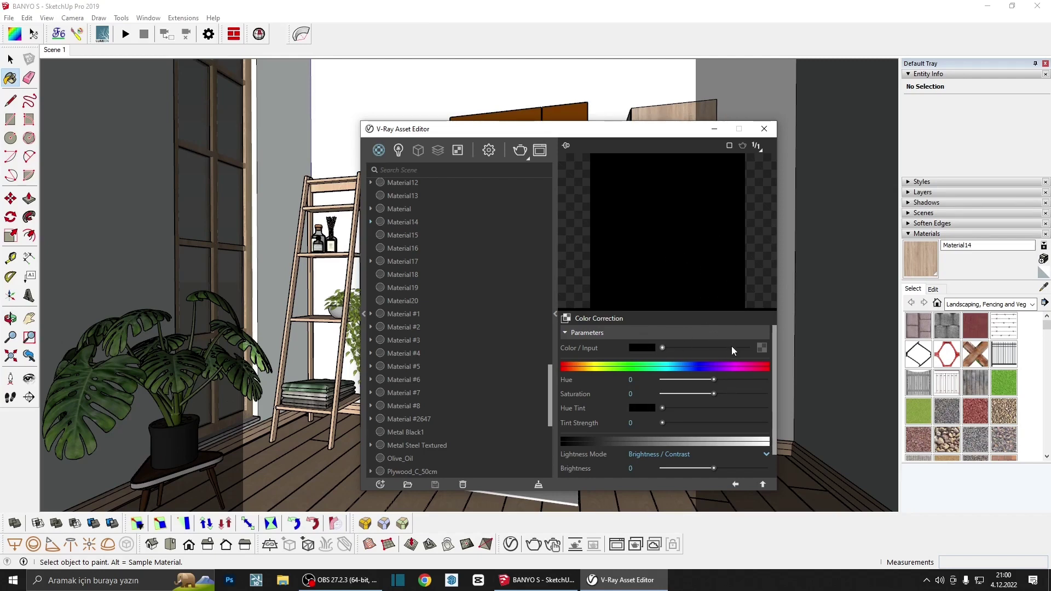
right_click(761, 347)
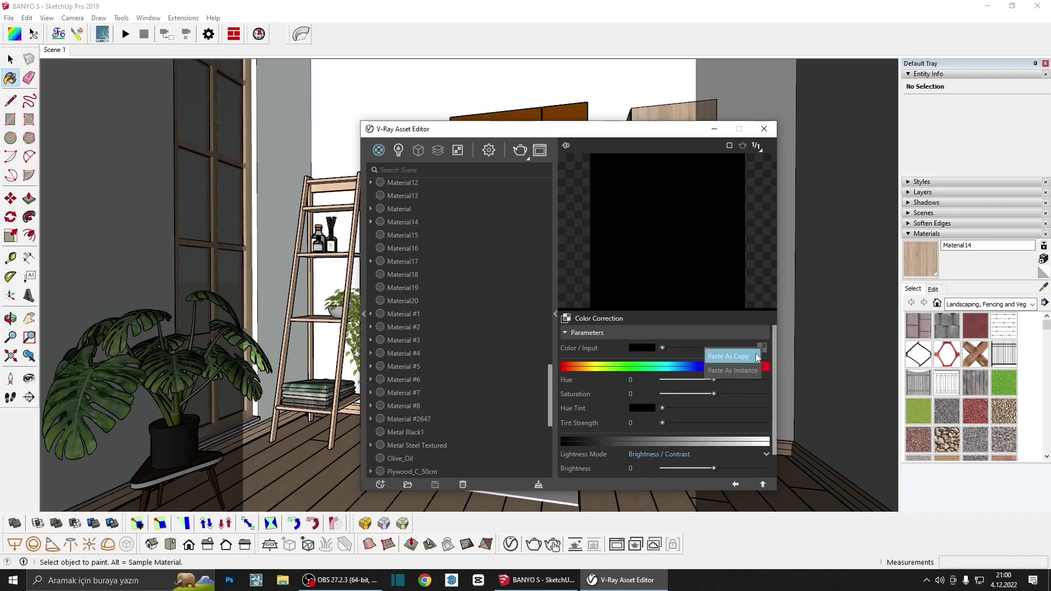
left_click(726, 357)
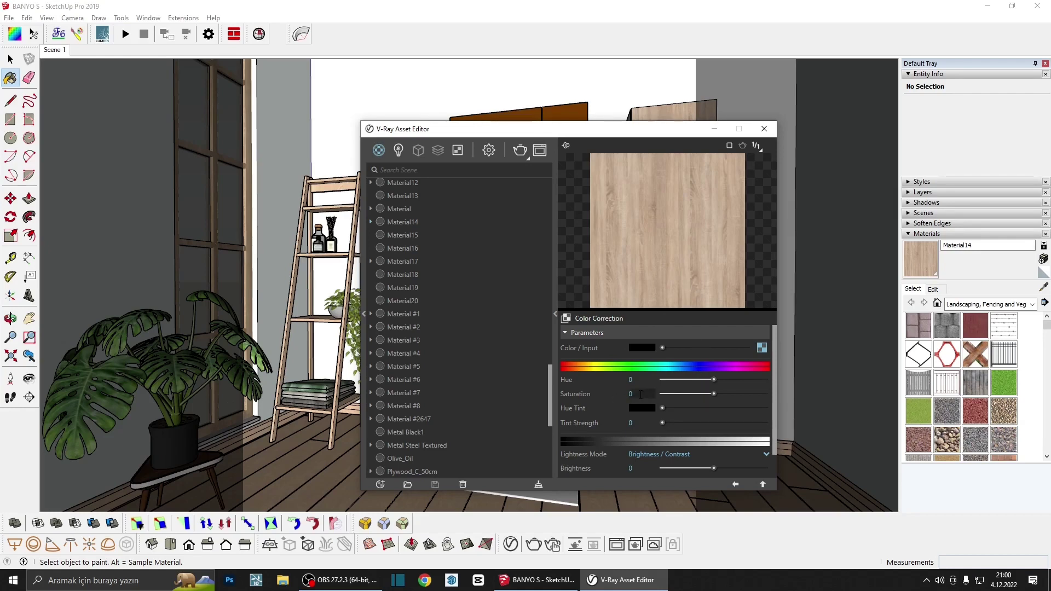
left_click_drag(714, 393, 606, 396)
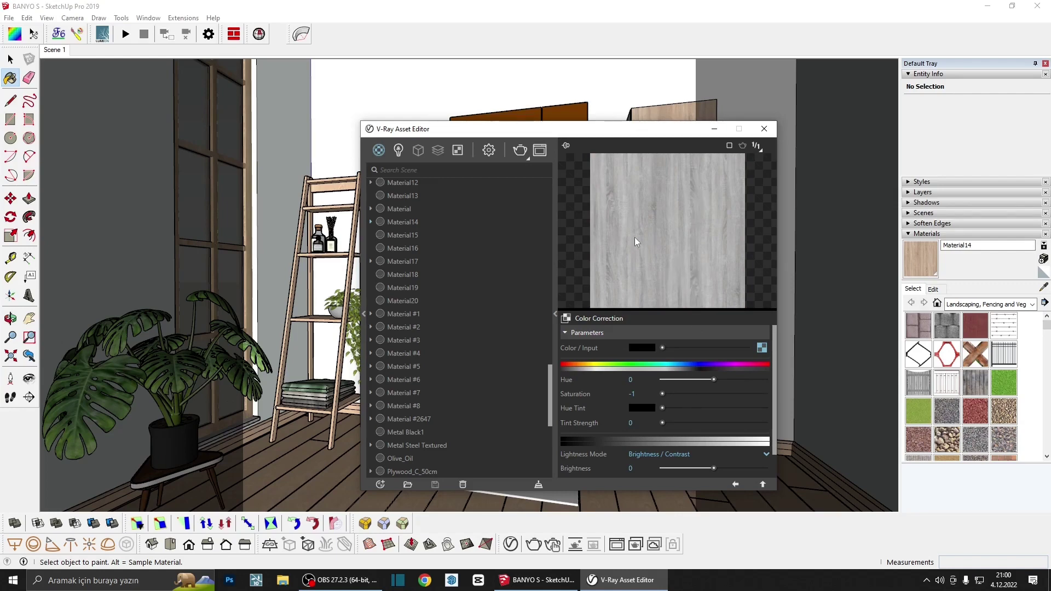
scroll(708, 432, "down", 1)
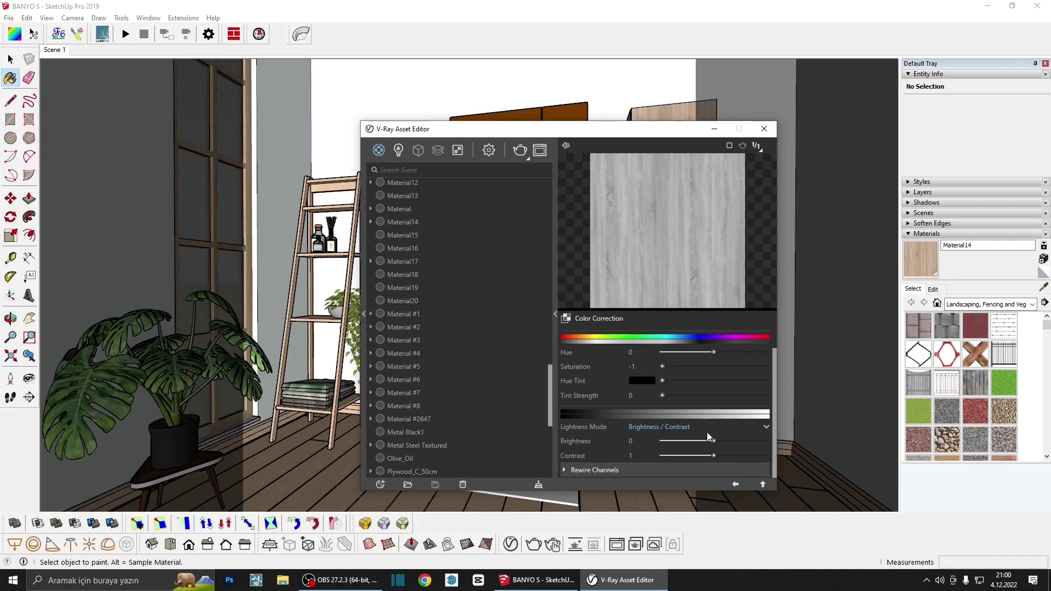
left_click_drag(714, 441, 725, 439)
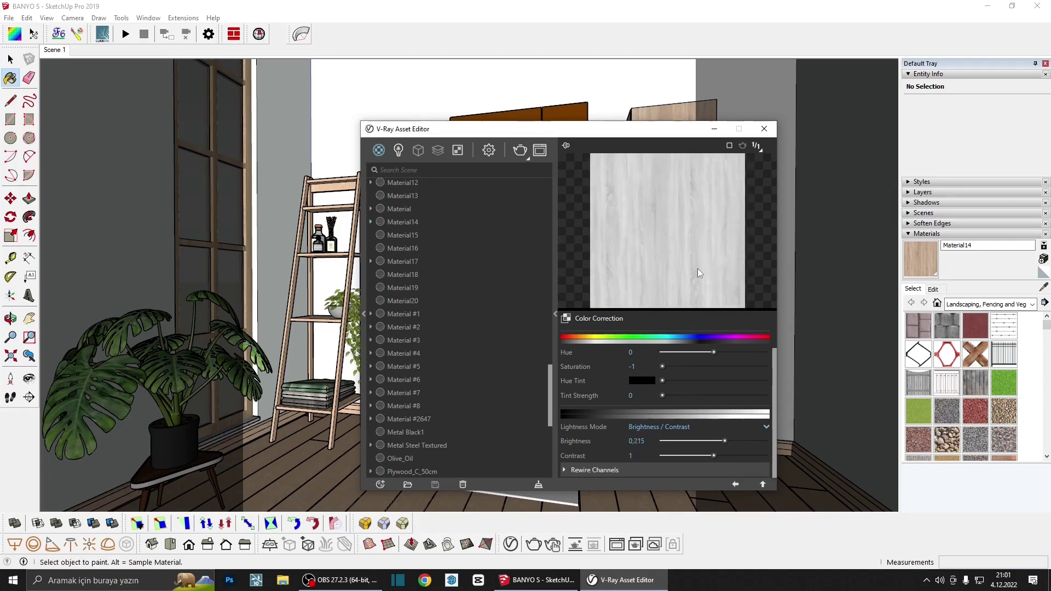
left_click(735, 485)
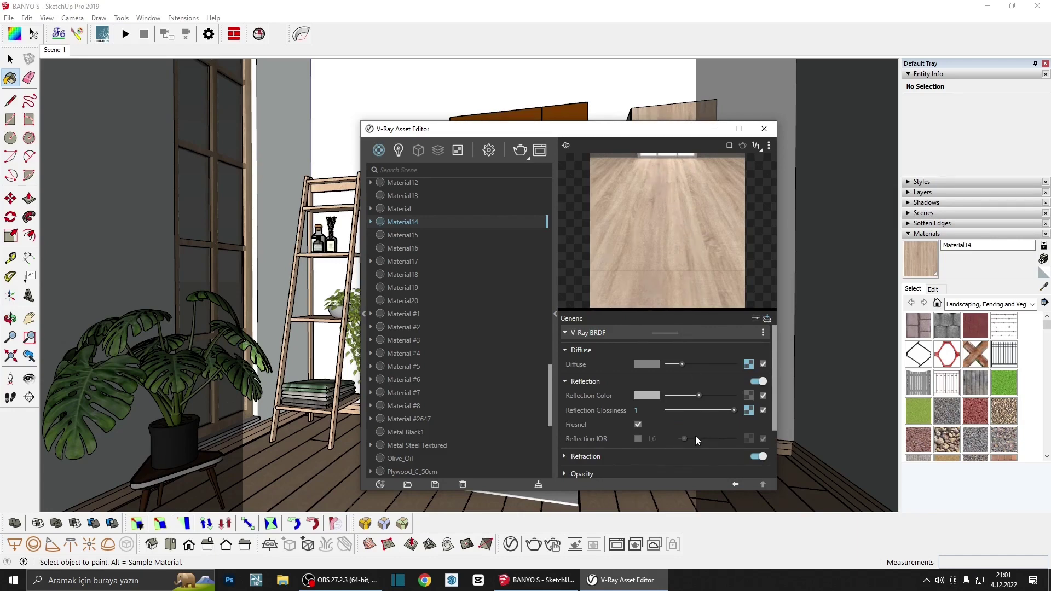
Reuse the greyscale glossiness wood texture as Material14's bump map at amount 0,15
scroll(678, 413, "down", 2)
scroll(672, 412, "up", 2)
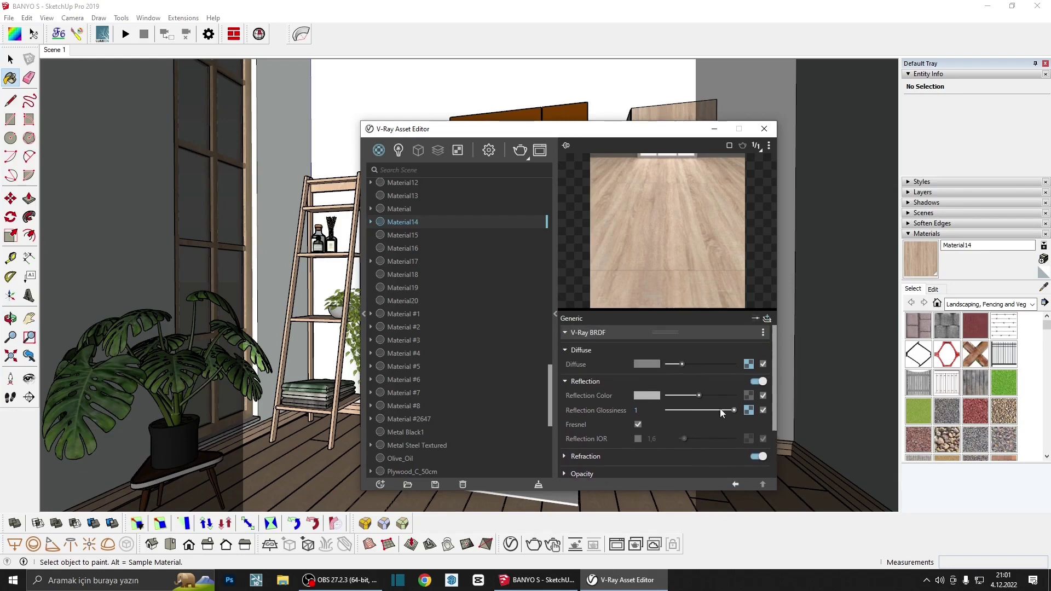
right_click(749, 412)
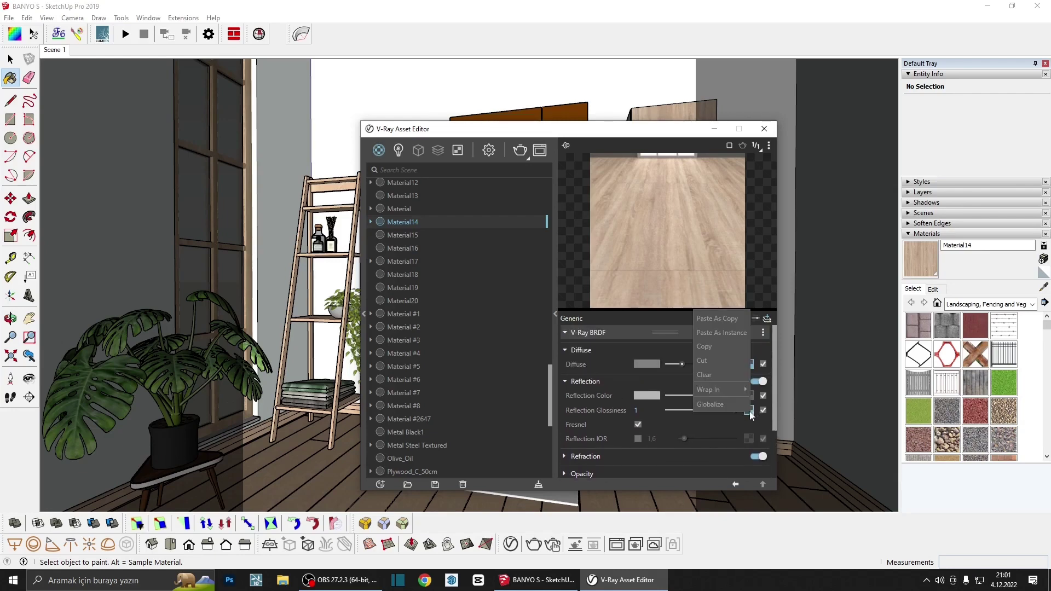
left_click(719, 346)
scroll(683, 406, "down", 3)
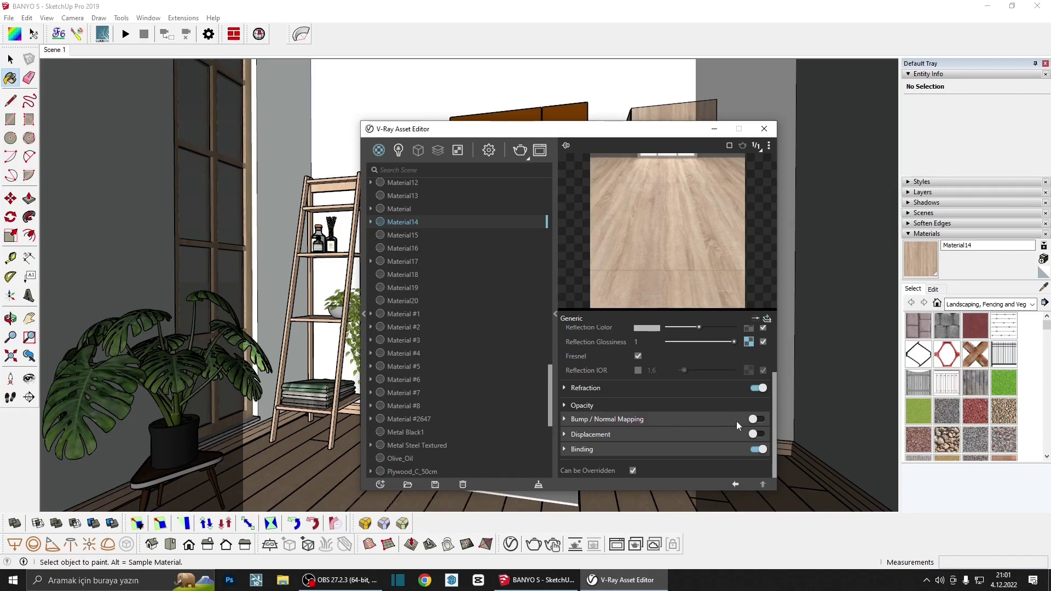
left_click(759, 420)
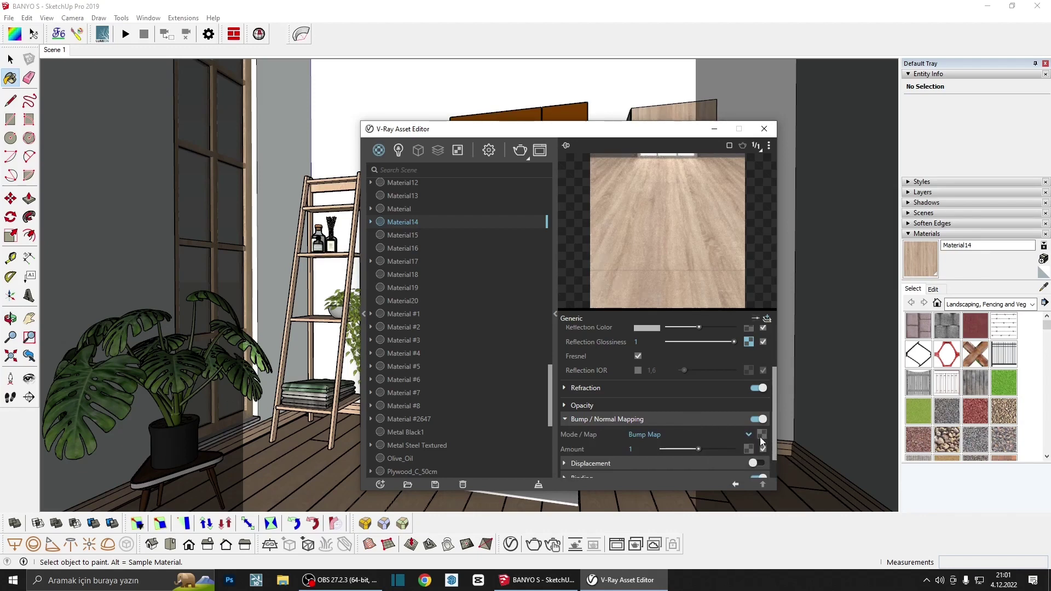
left_click(761, 434)
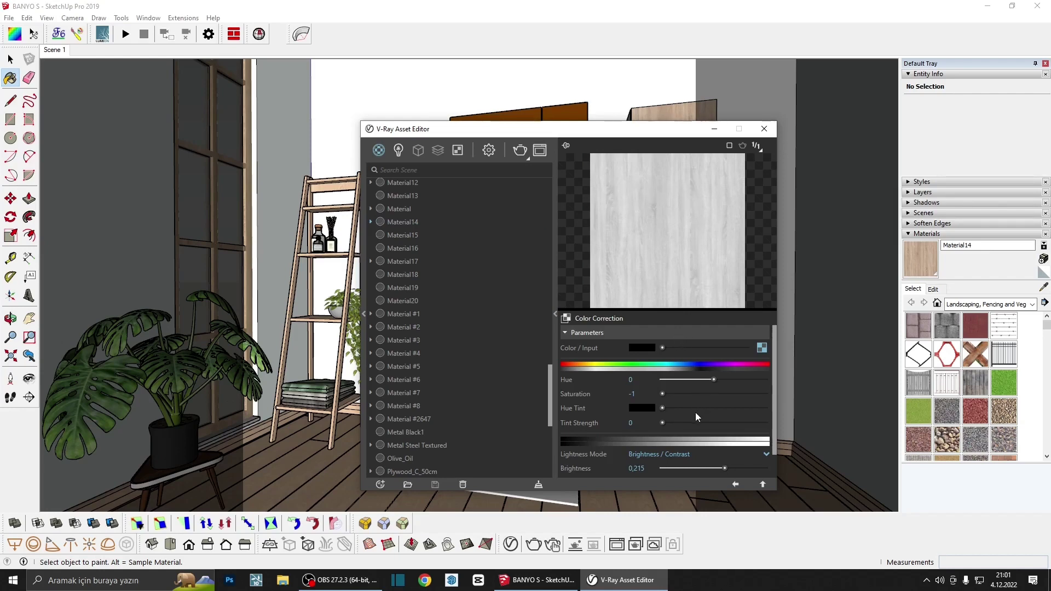
left_click(735, 486)
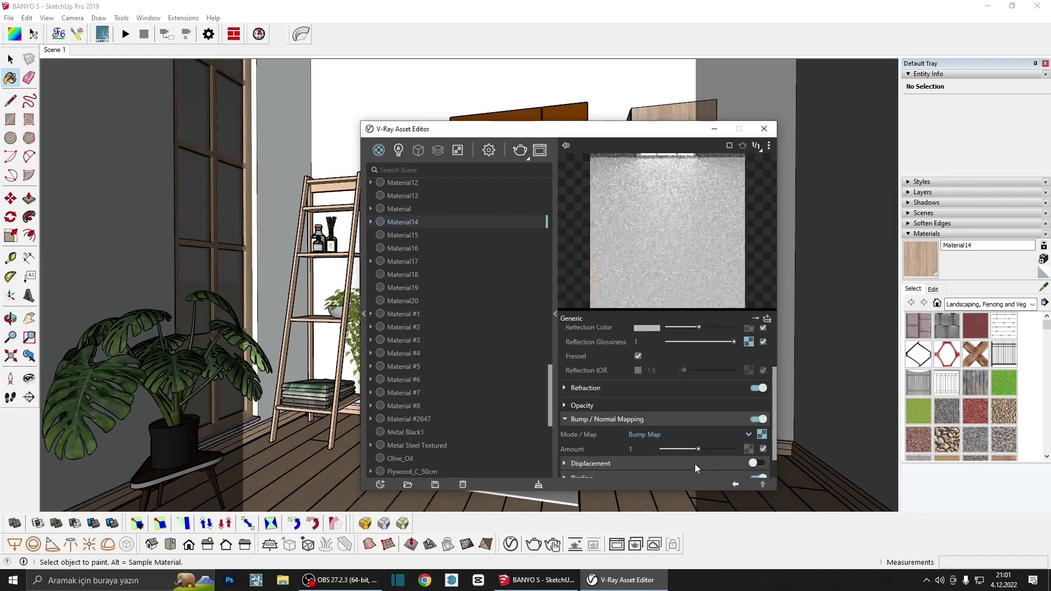
left_click_drag(697, 448, 668, 448)
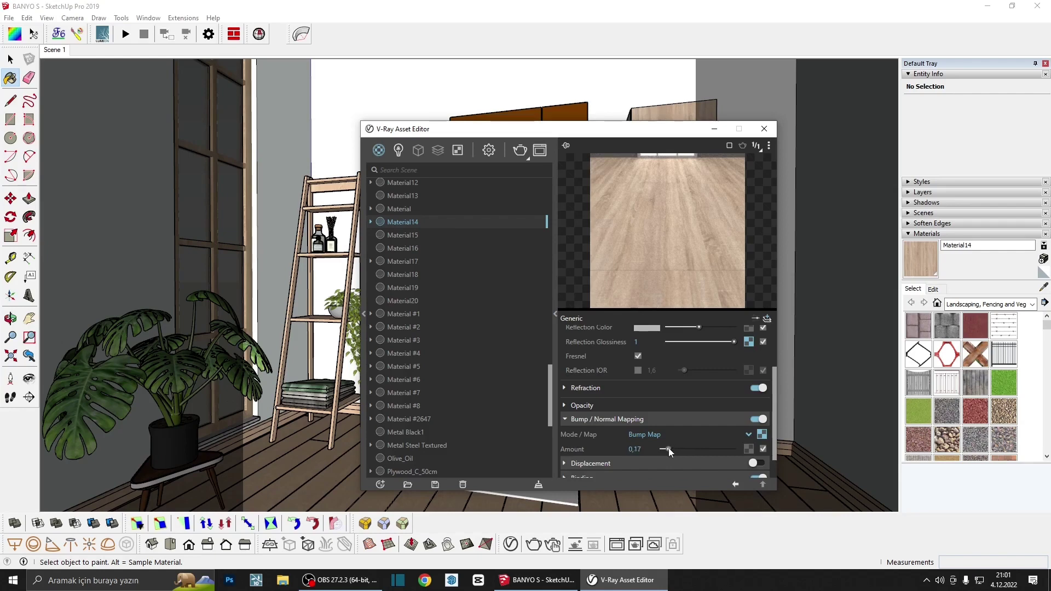
mouse_move(636, 449)
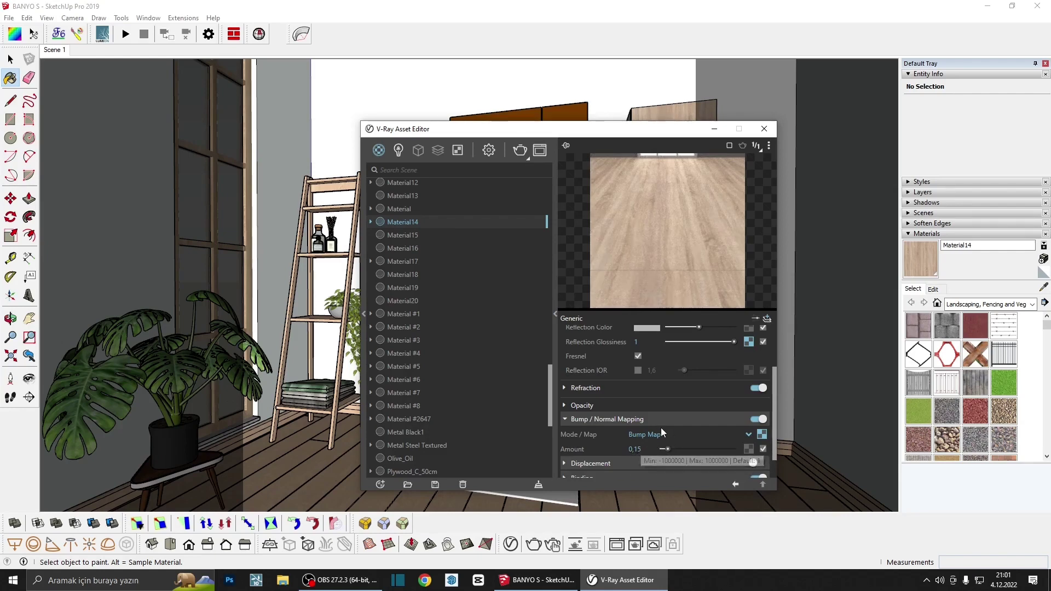
Switch Material14's preview back to a sphere and move the material editor aside
scroll(675, 421, "up", 2)
left_click_drag(708, 395, 709, 396)
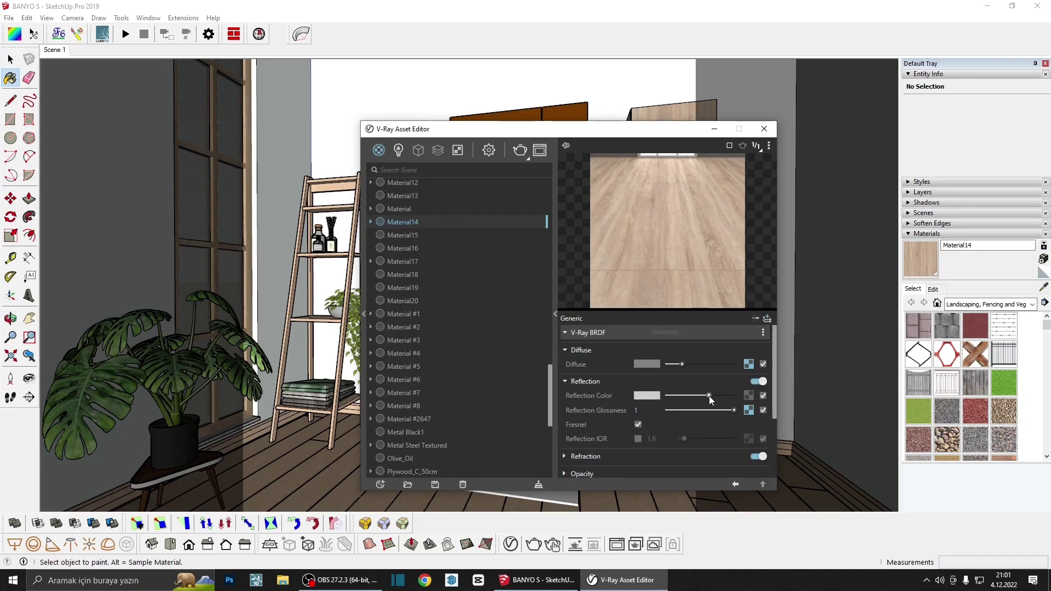
left_click(768, 147)
left_click(727, 160)
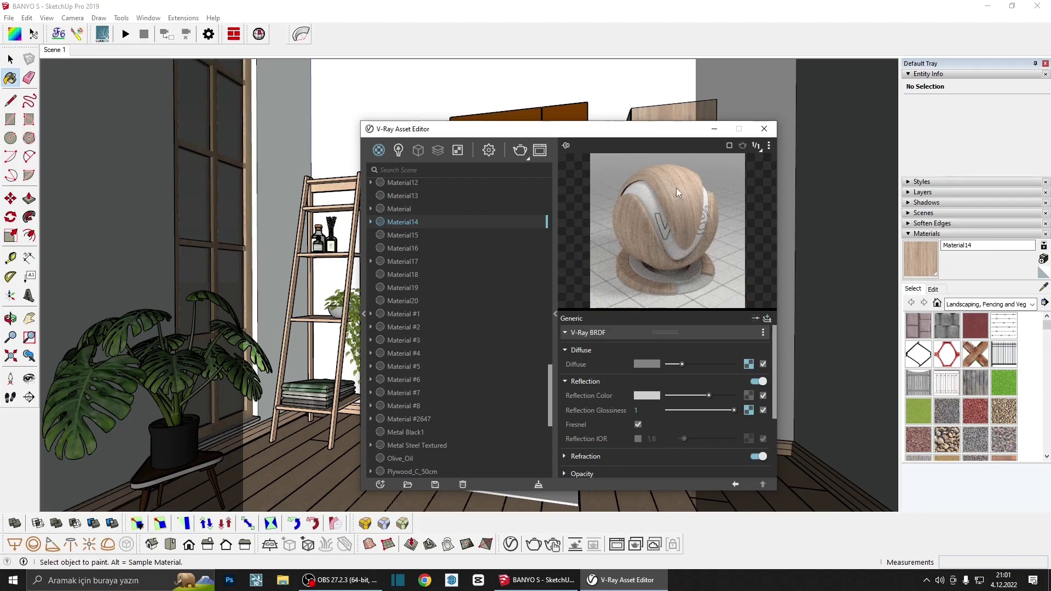
left_click_drag(614, 135, 654, 372)
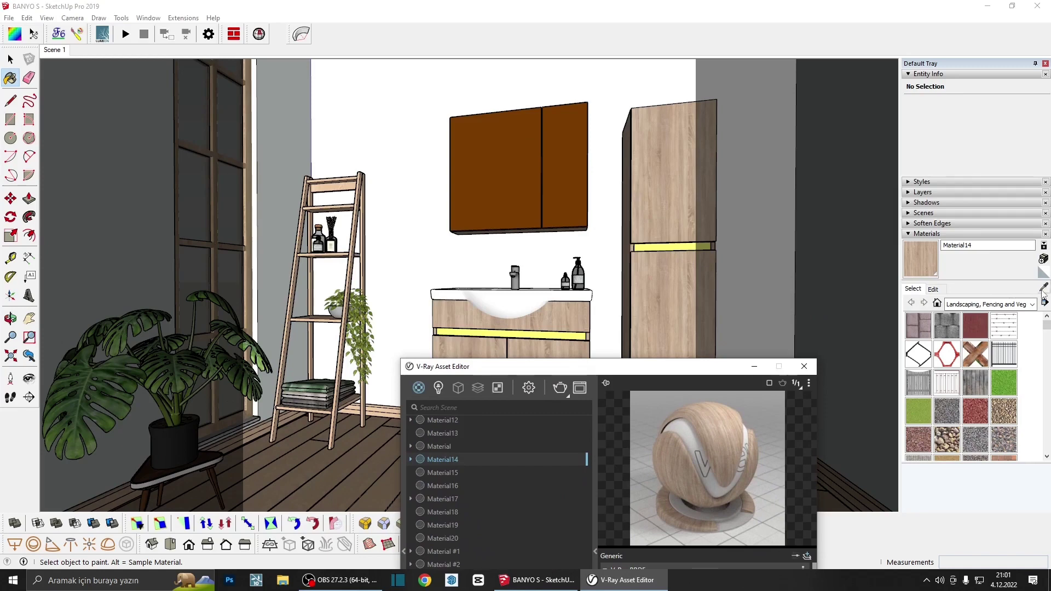
left_click(1043, 287)
left_click(611, 343)
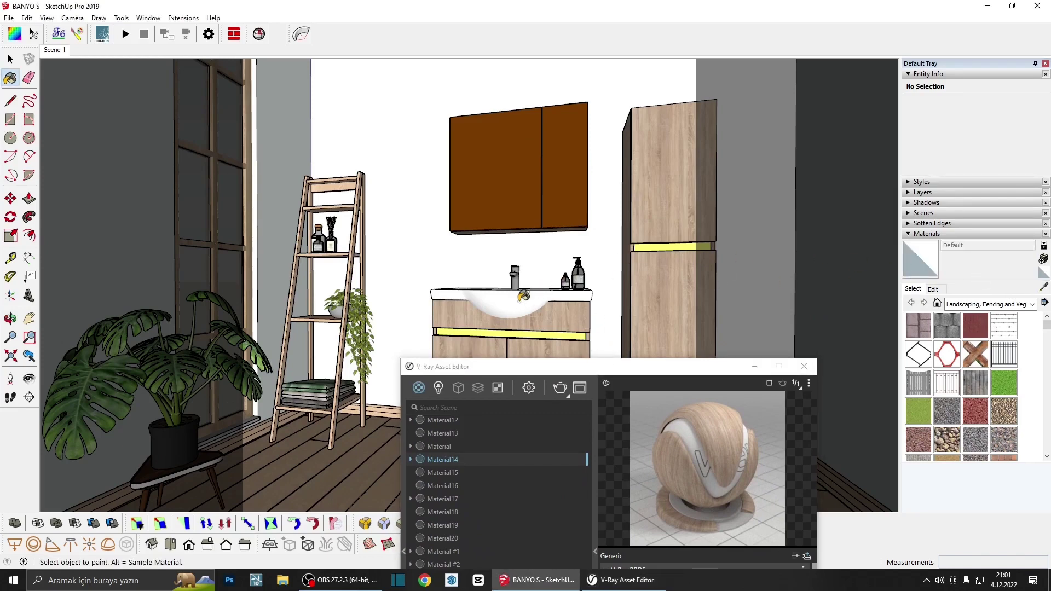
scroll(524, 296, "up", 2)
Create Material11 with a pure white diffuse and a lighter grey reflection colour
left_click(1043, 260)
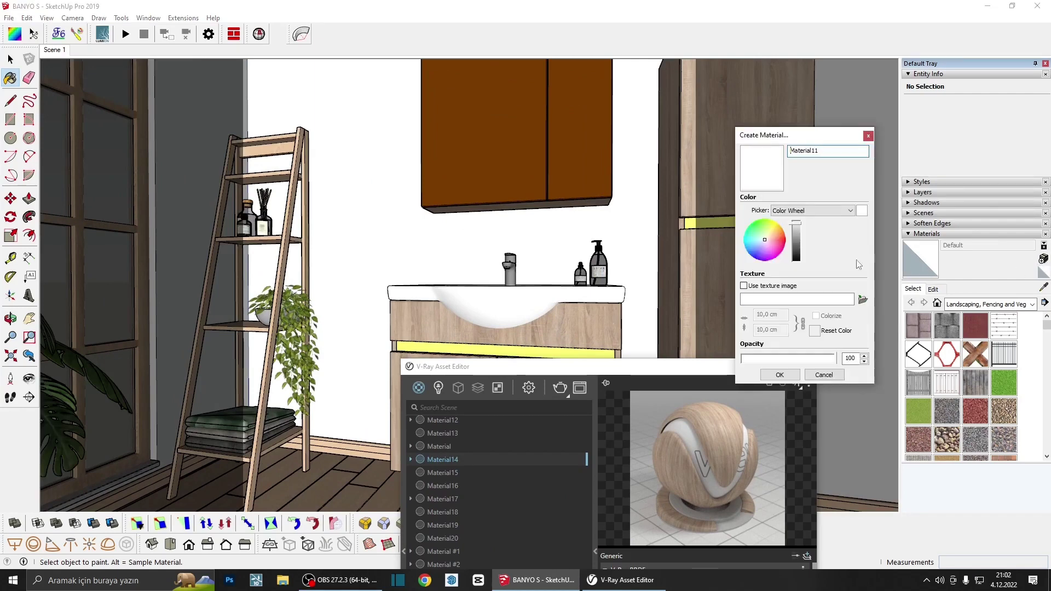
left_click(790, 376)
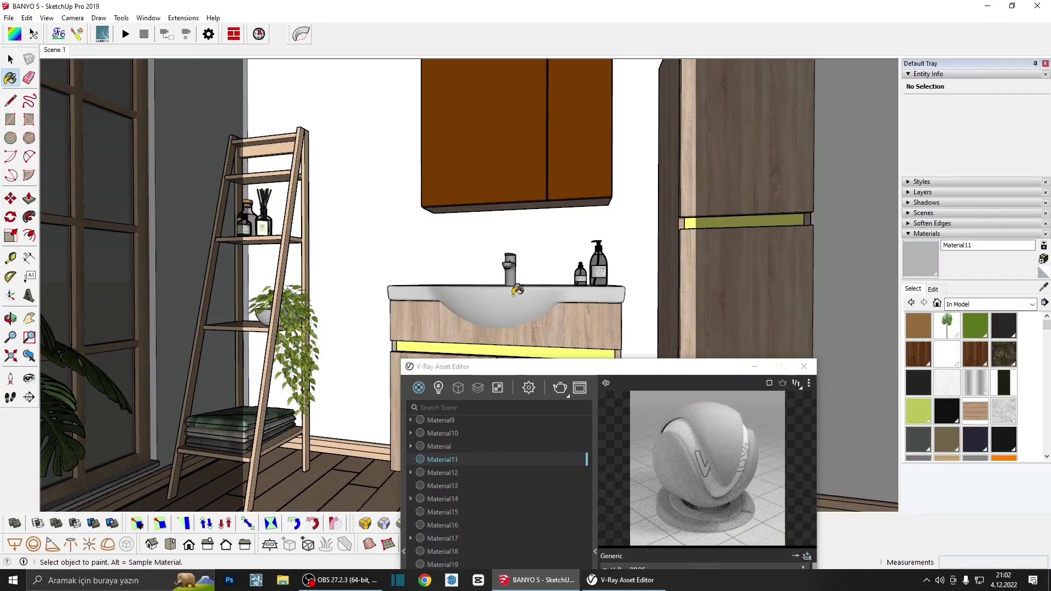
left_click_drag(665, 366, 594, 159)
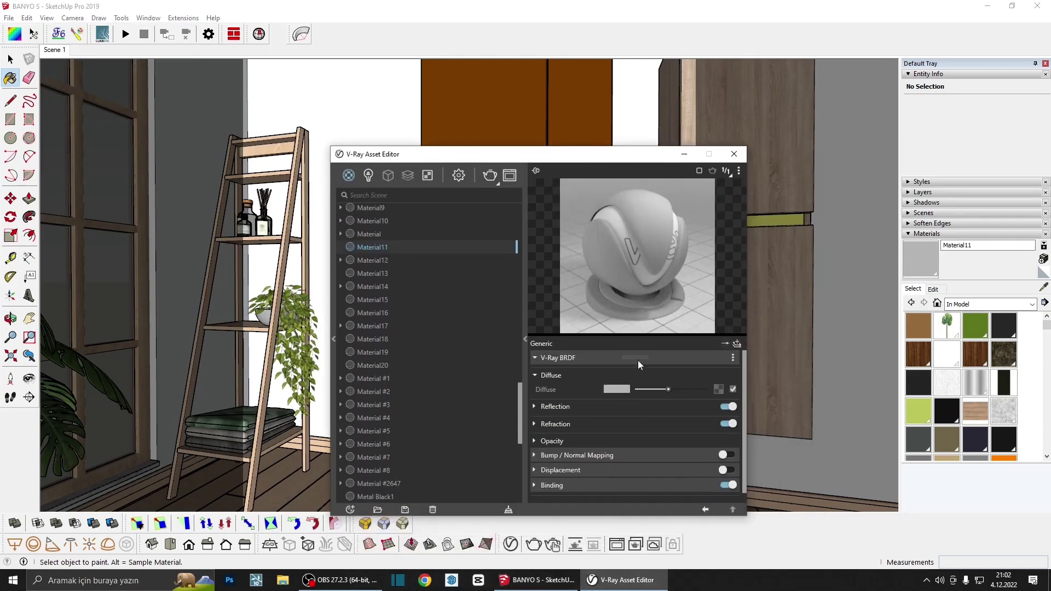
left_click_drag(667, 389, 704, 389)
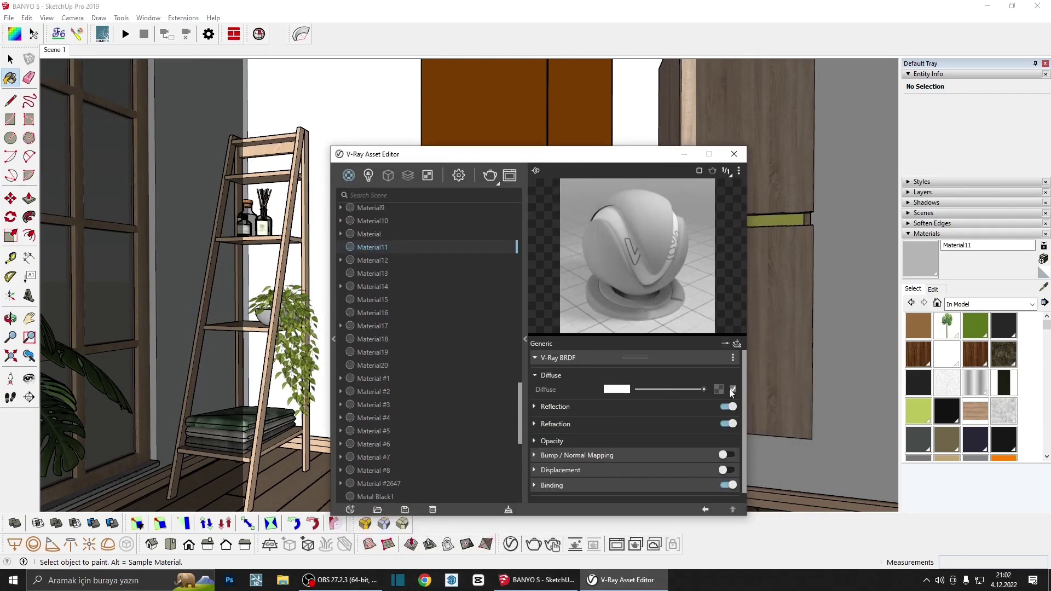
left_click(615, 408)
left_click_drag(672, 421, 700, 436)
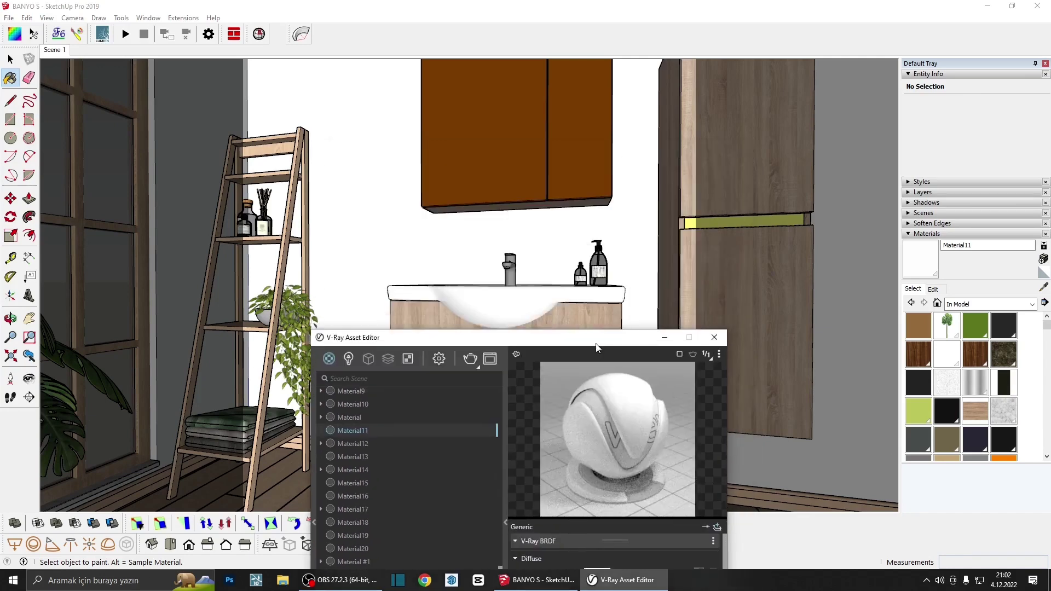
mouse_move(617, 164)
left_mouse_down()
mouse_move(642, 410)
mouse_move(729, 468)
left_mouse_up()
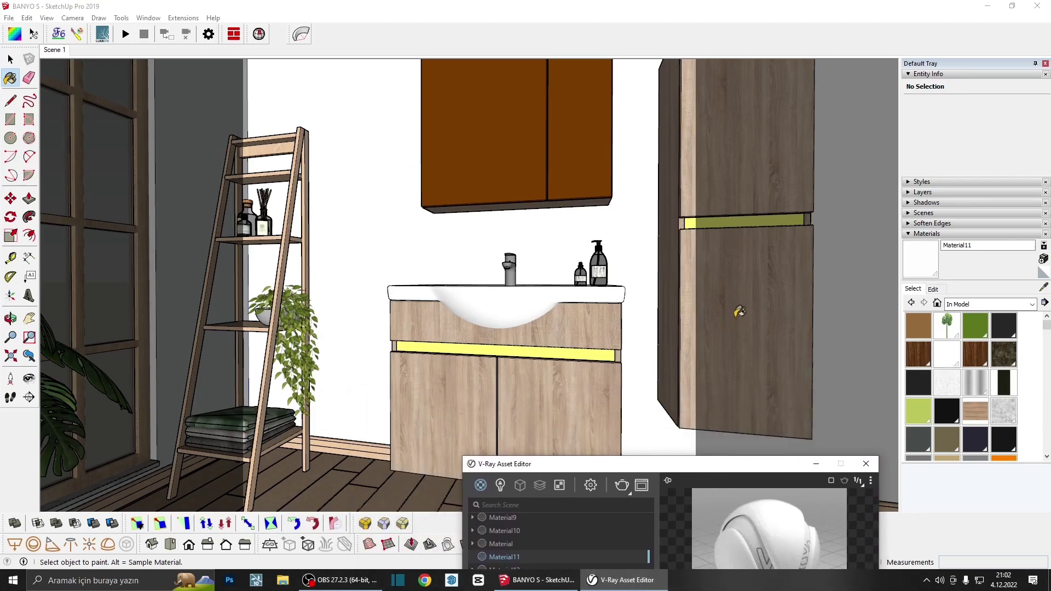
Sample the yellow strip's Color D03 and change its diffuse to dark grey 0,315
left_click(1043, 288)
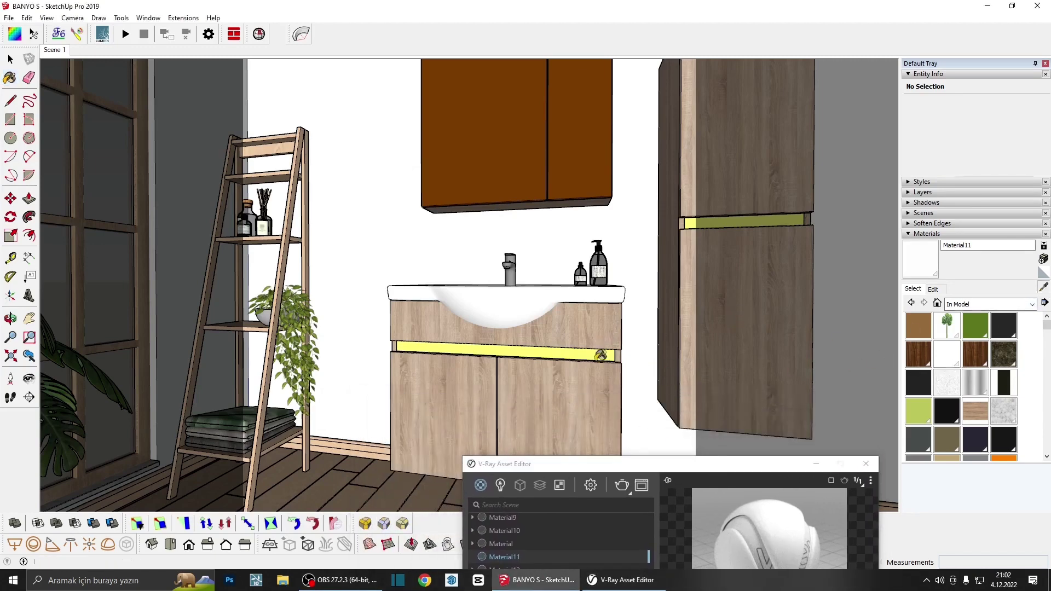
left_click(598, 350)
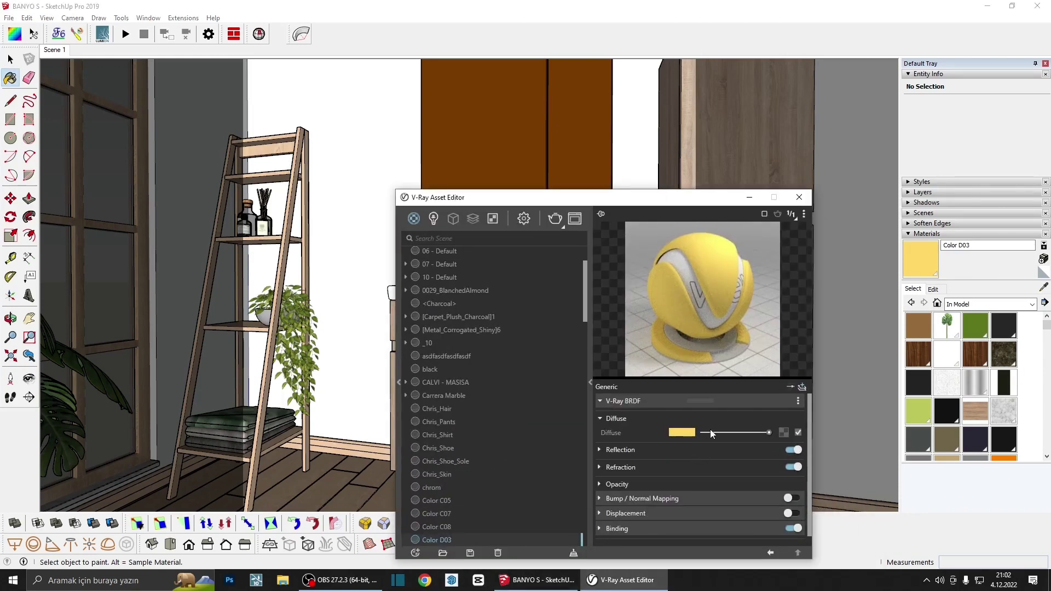
left_click(684, 432)
left_click_drag(482, 322, 353, 319)
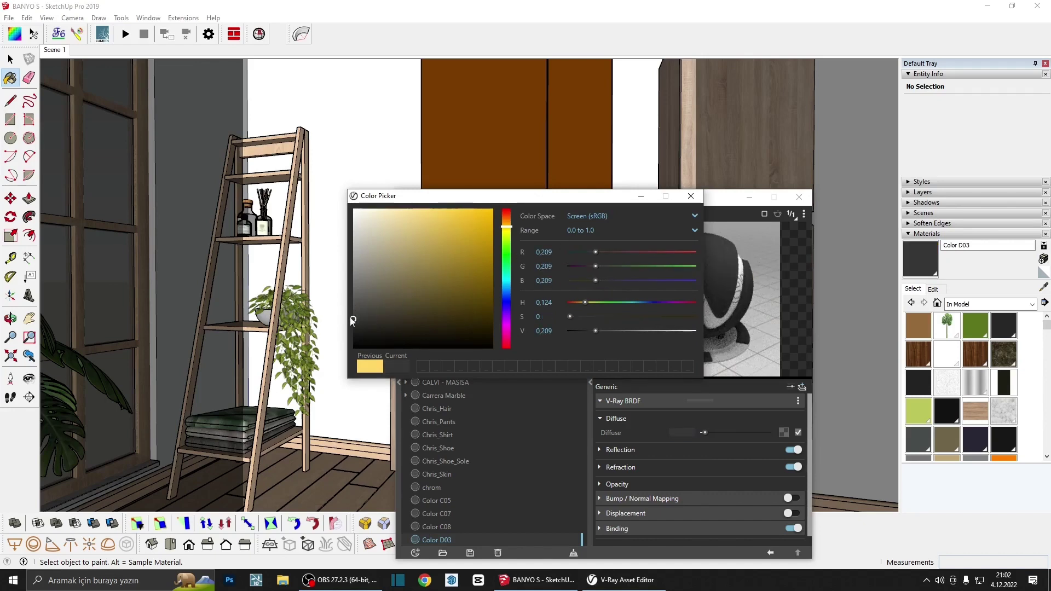
left_click(353, 304)
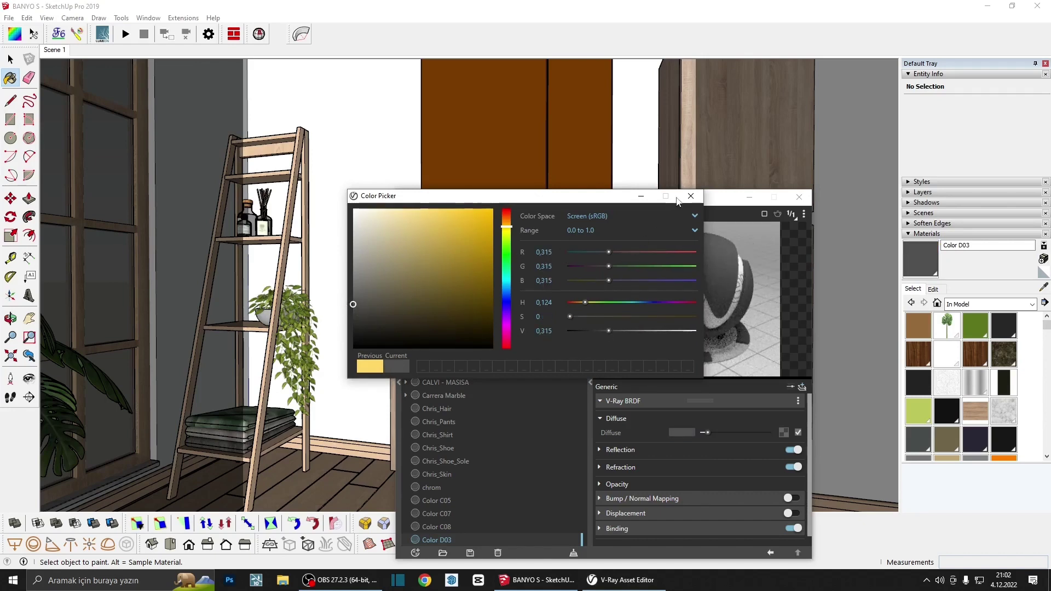
Give Color D03 a grey reflection at glossiness 0,7 and close the colour pickers
left_click(692, 447)
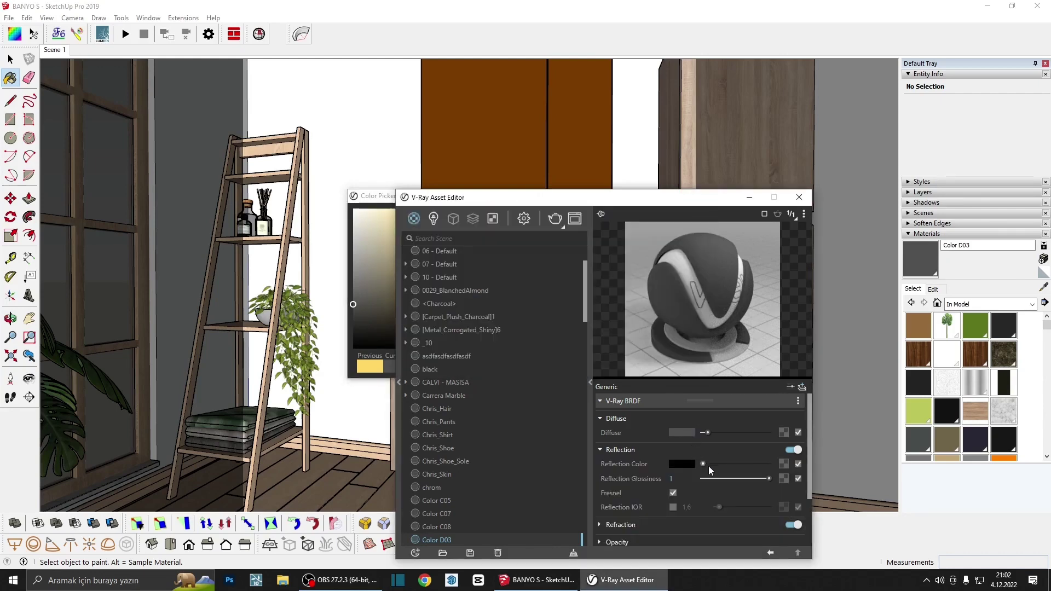
left_click_drag(709, 465, 749, 480)
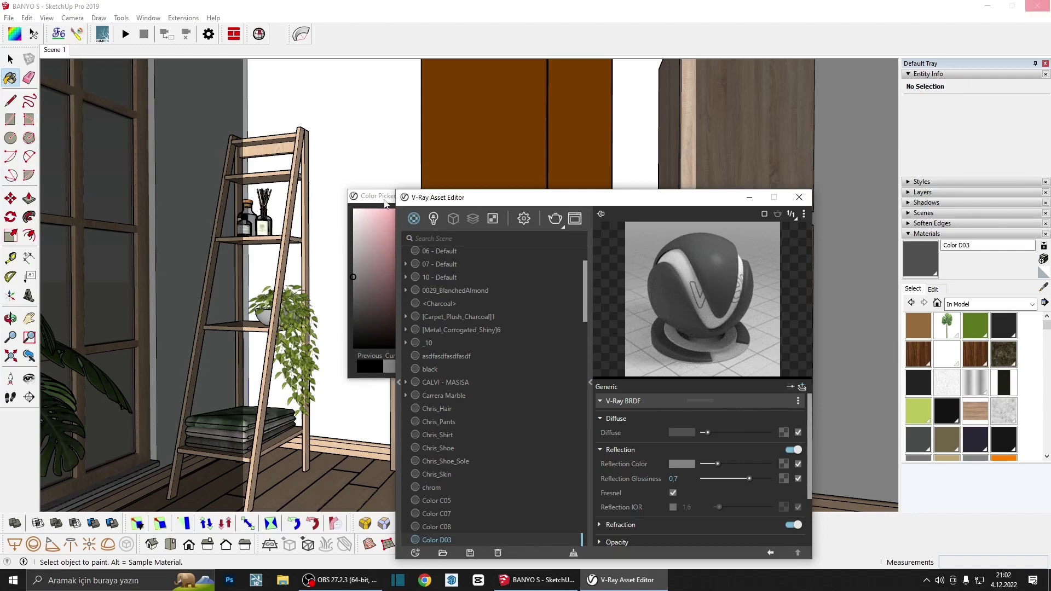
left_click(617, 203)
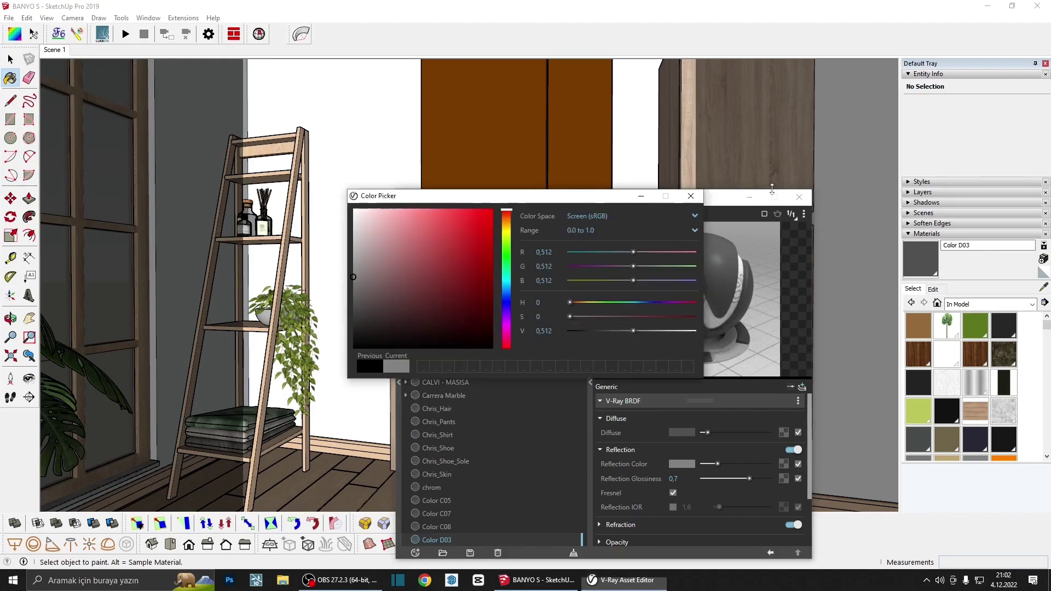
left_click(690, 196)
left_click(684, 432)
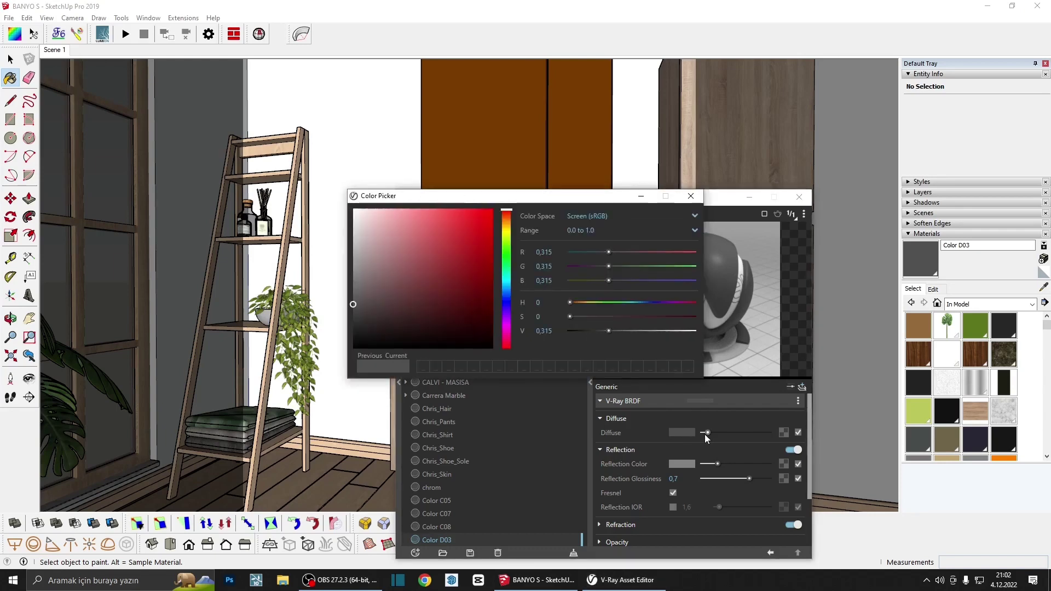
left_click(708, 433)
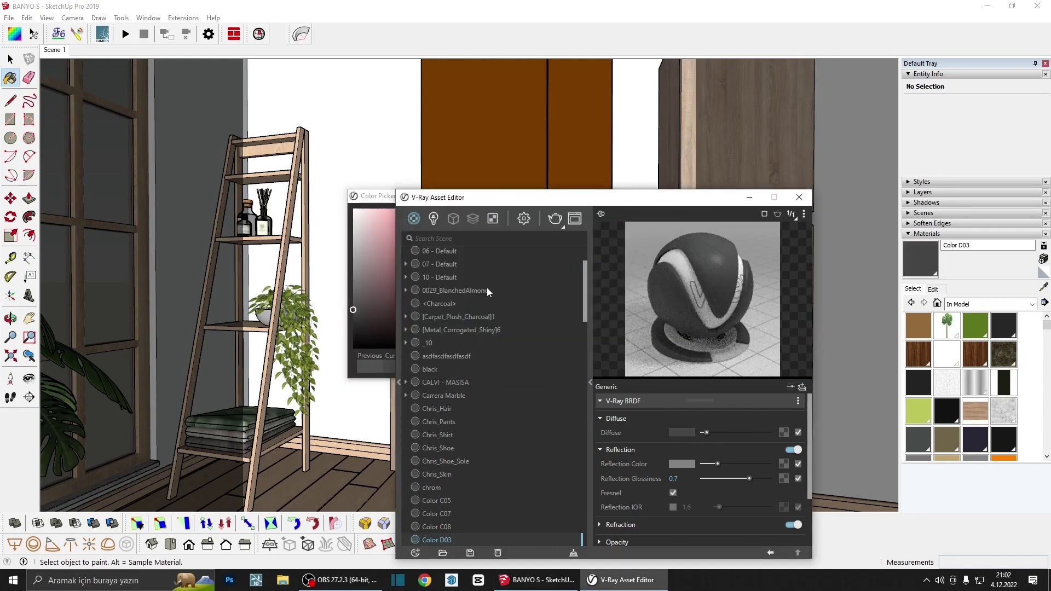
left_click(385, 204)
left_click(691, 195)
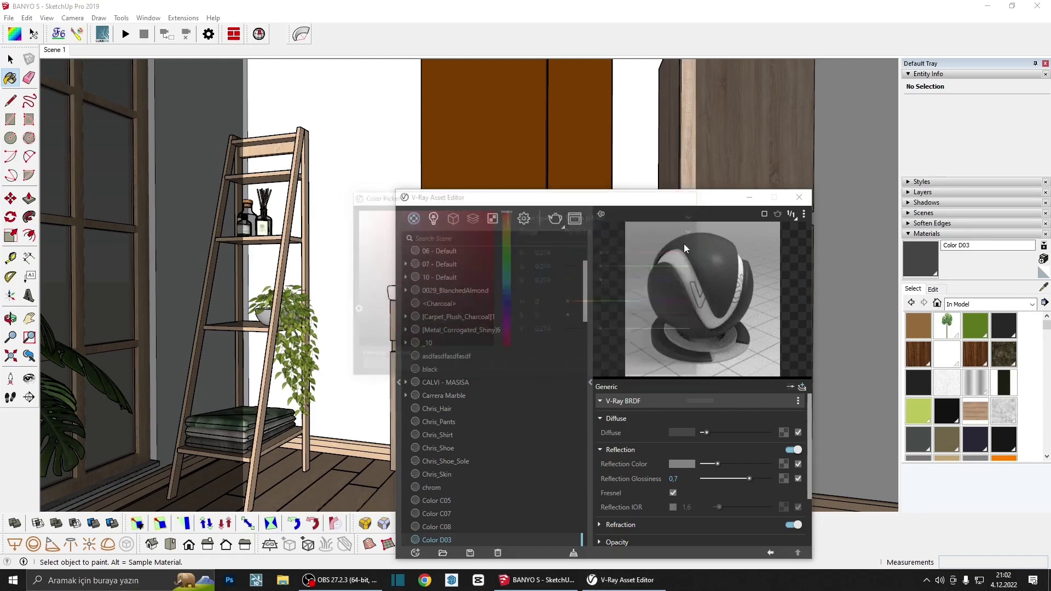
mouse_move(629, 198)
left_mouse_down()
mouse_move(635, 467)
mouse_move(639, 383)
mouse_move(688, 356)
left_mouse_up()
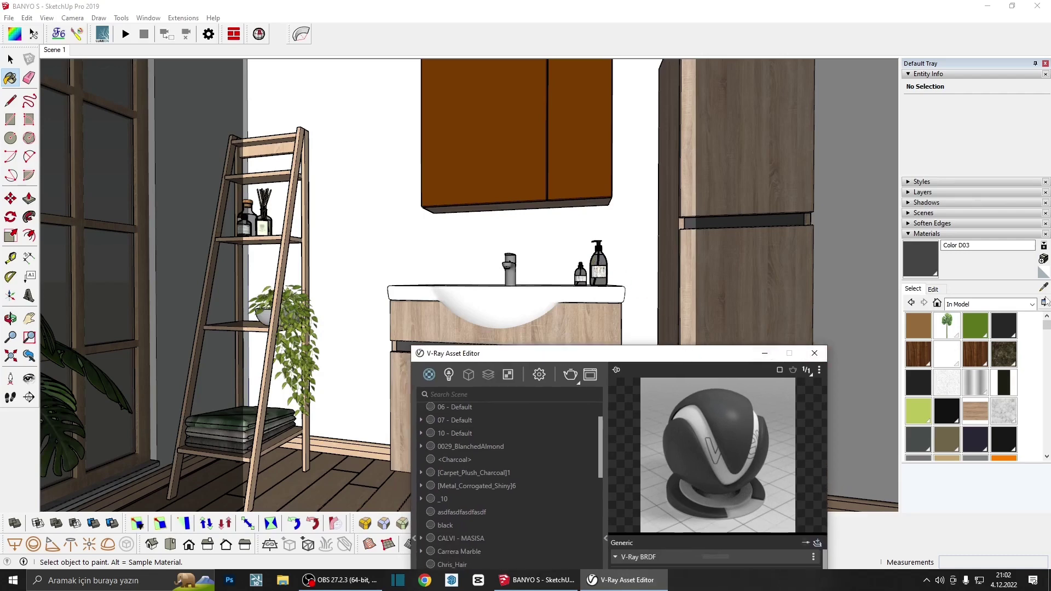
Sample the wall cabinet's Color C08 and make it near-black with white reflection and Fresnel off
left_click(604, 259, "alt")
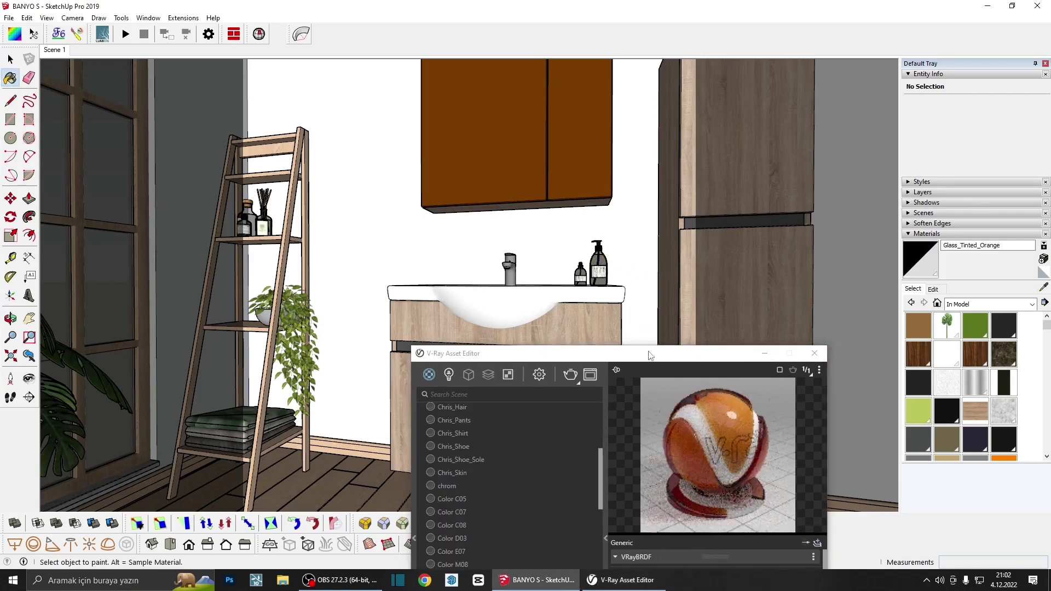
left_click_drag(649, 355, 657, 296)
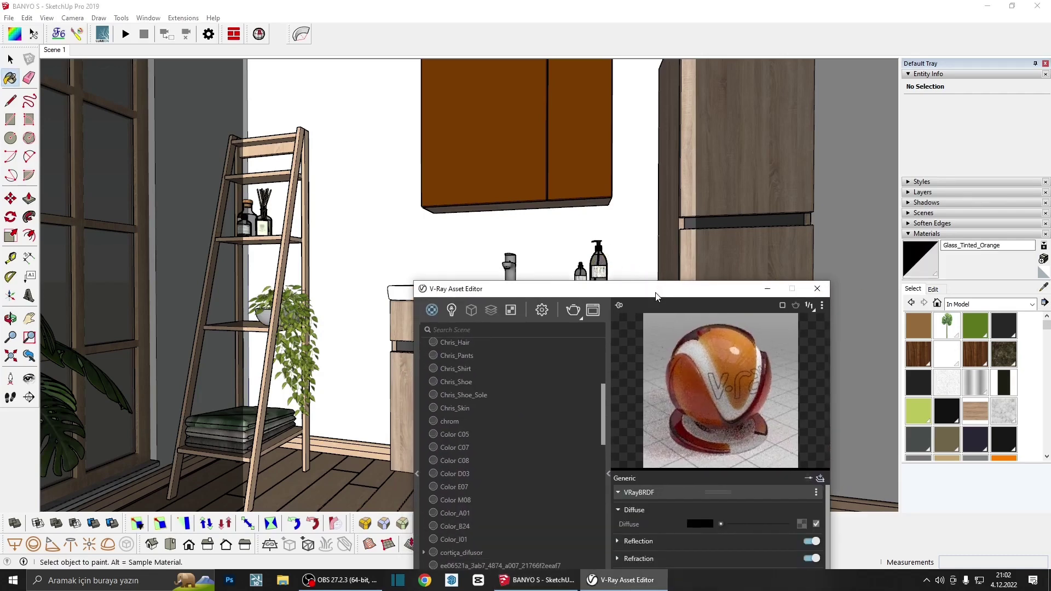
left_click(898, 286)
left_click(580, 172, "alt")
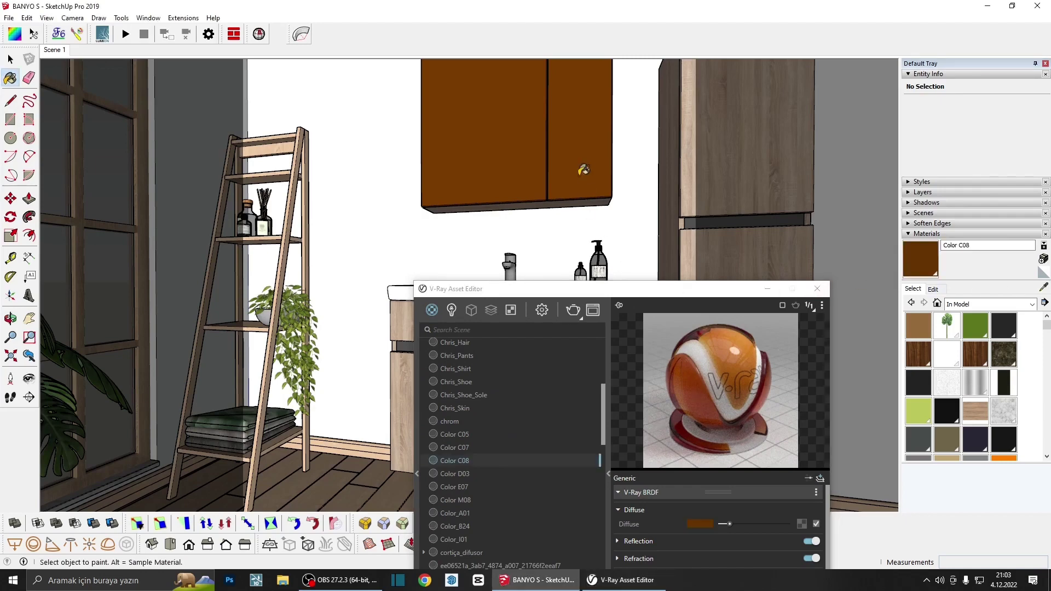
left_click_drag(664, 292, 655, 61)
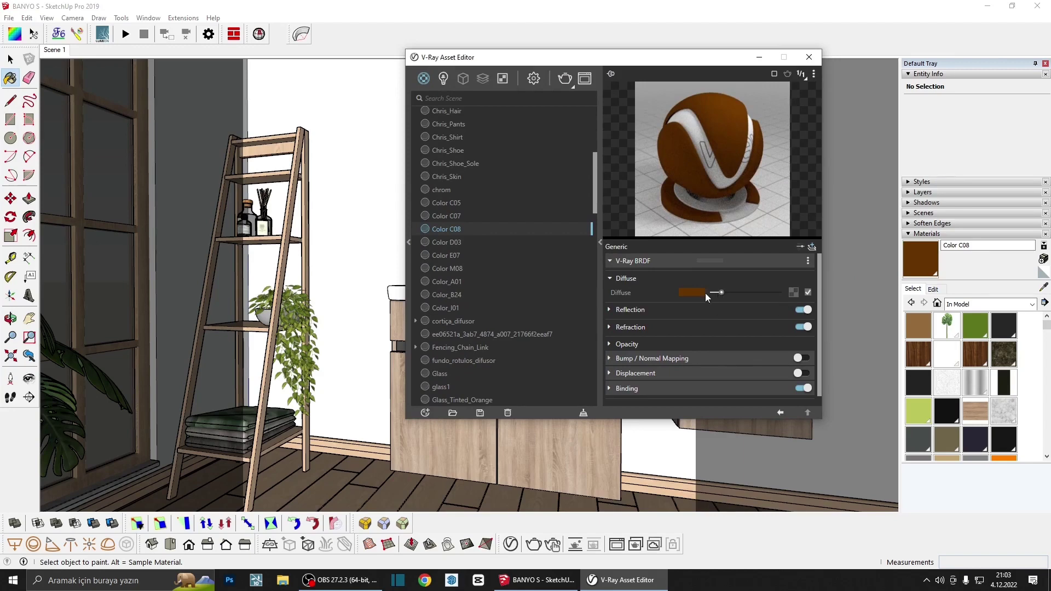
left_click(691, 292)
left_click_drag(426, 307, 275, 352)
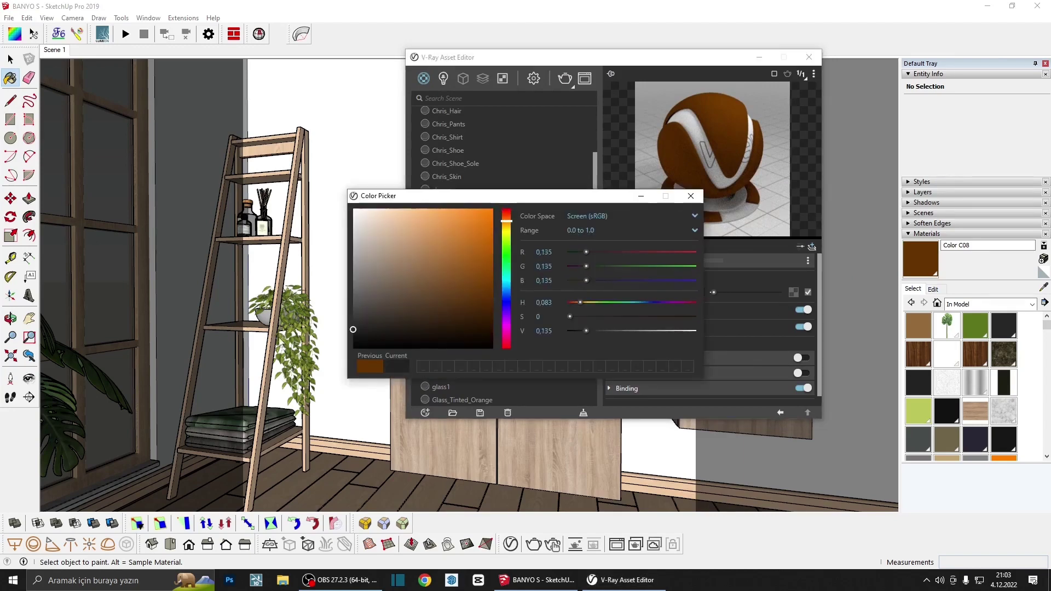
left_click(690, 195)
left_click_drag(713, 324, 867, 319)
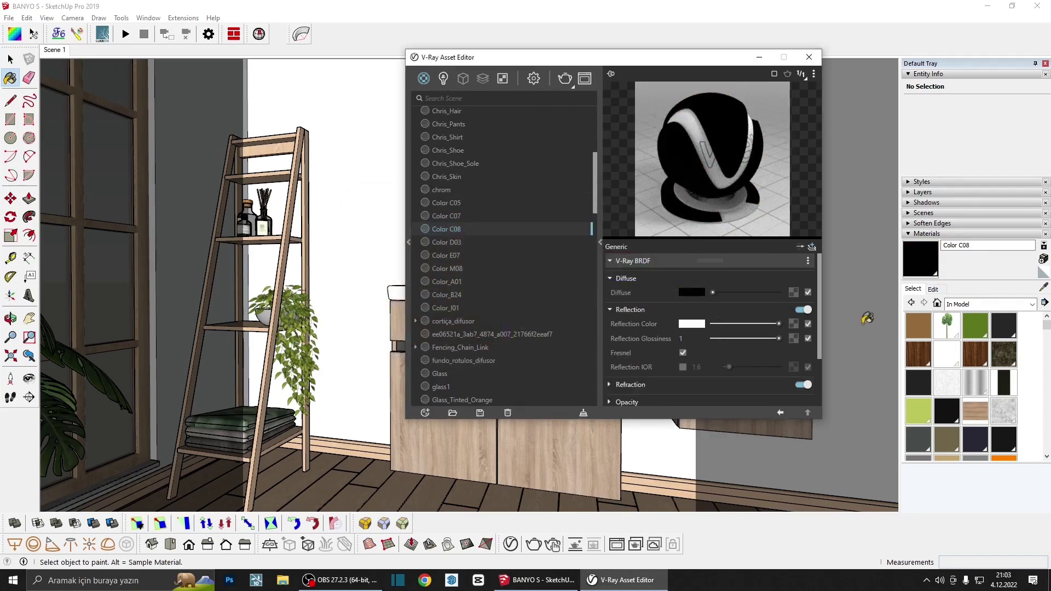
left_click(683, 352)
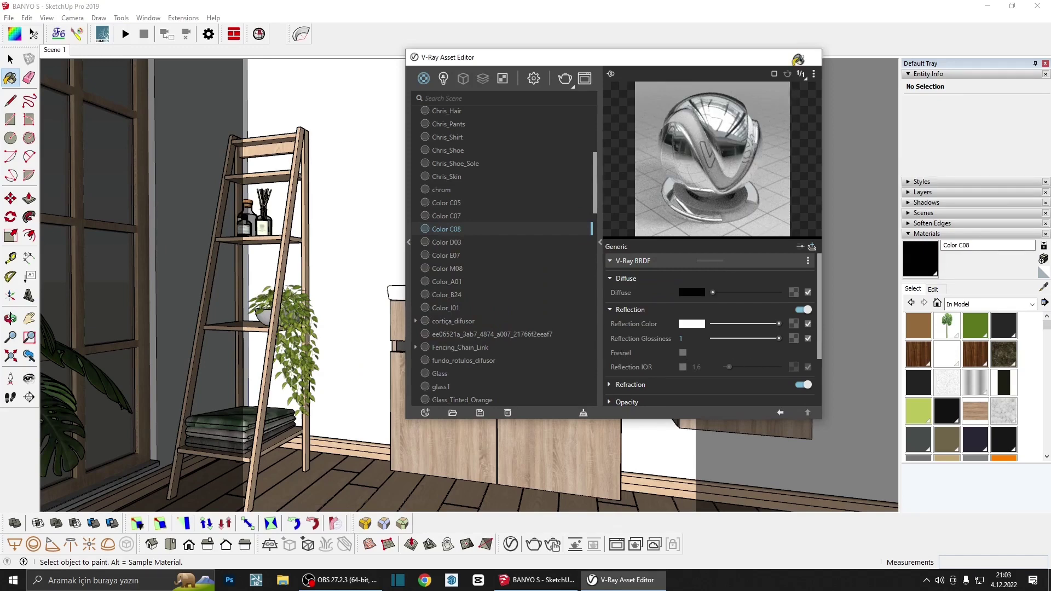
left_click(797, 58)
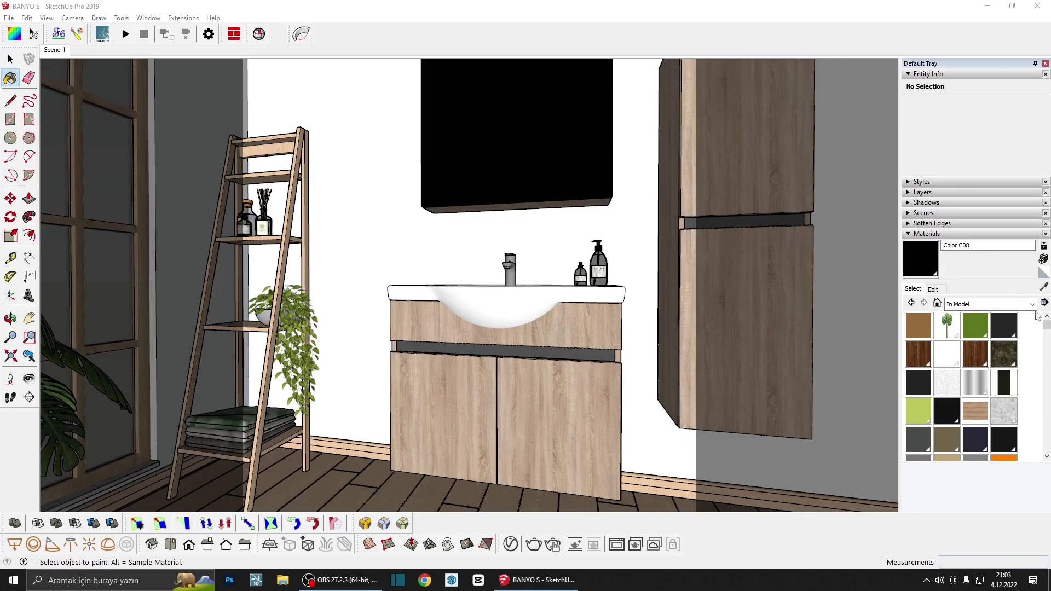
Sample the faucet's chrom material and open its V-Ray reflection settings
scroll(505, 277, "up", 3, "alt")
scroll(504, 277, "up", 3, "alt")
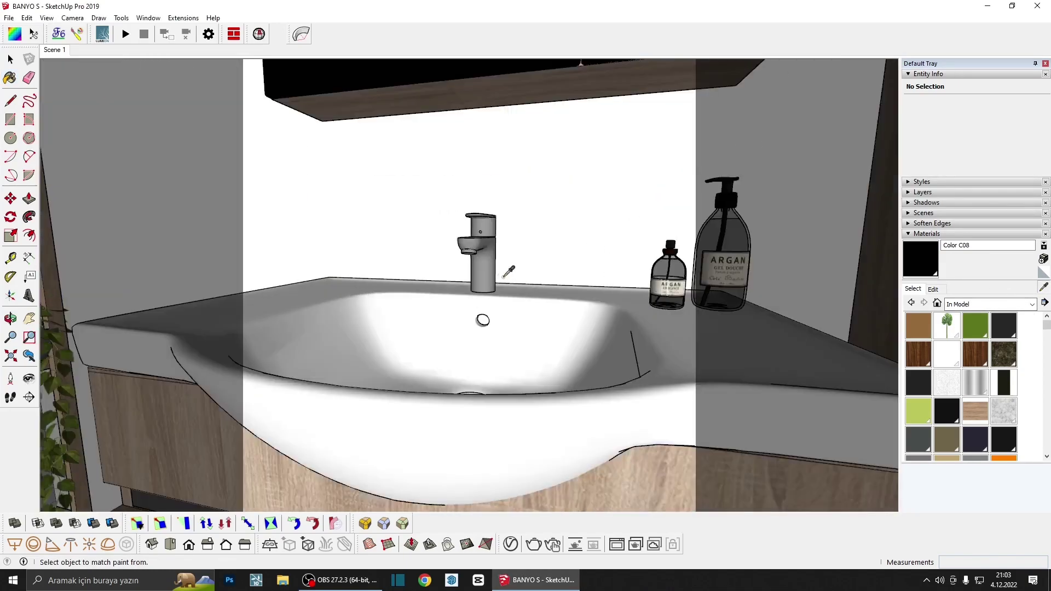
left_click(490, 263, "alt")
scroll(481, 270, "down", 2)
scroll(481, 269, "down", 1)
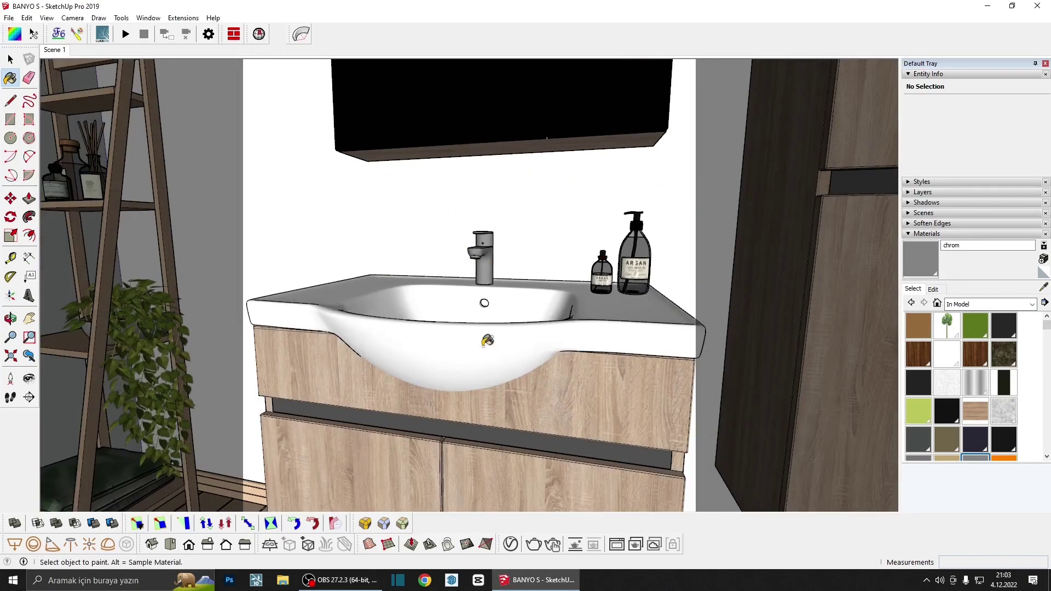
left_click(511, 544)
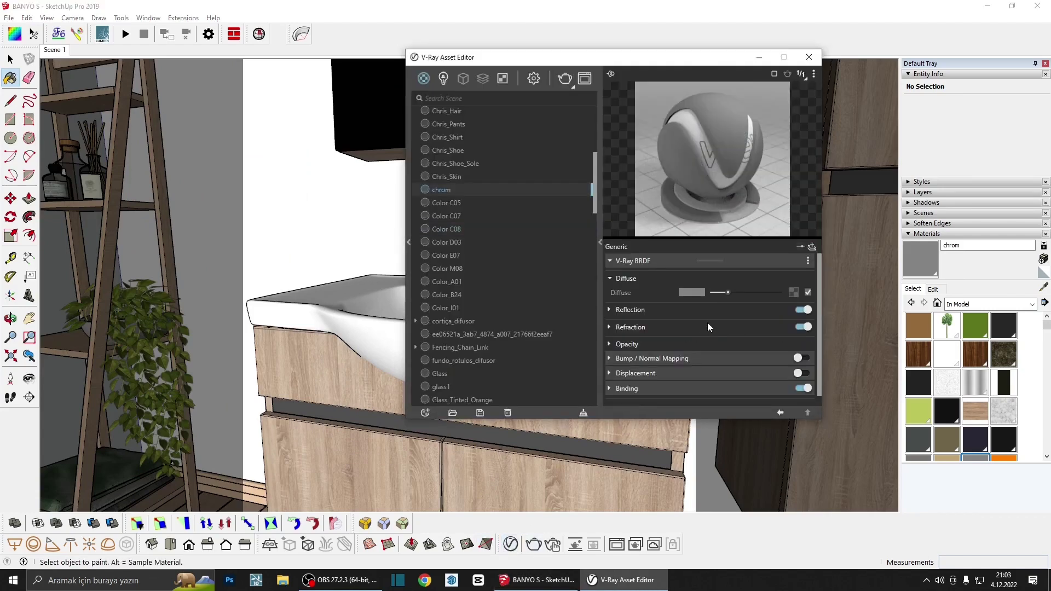
left_click(692, 310)
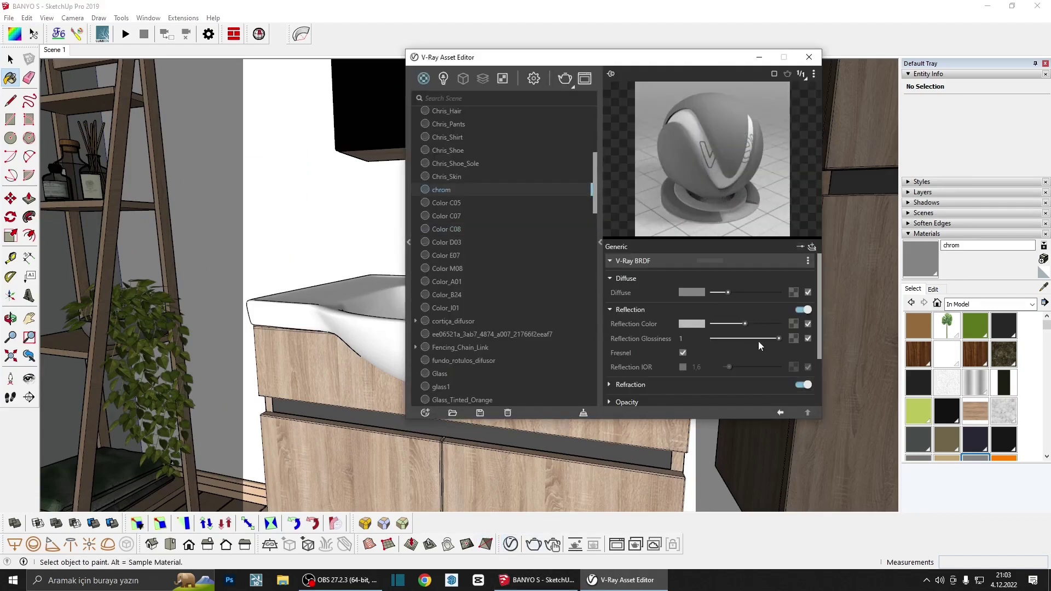
Raise chrom's refraction IOR to 6,66 and lower its reflection glossiness to 0,75
scroll(724, 310, "down", 2)
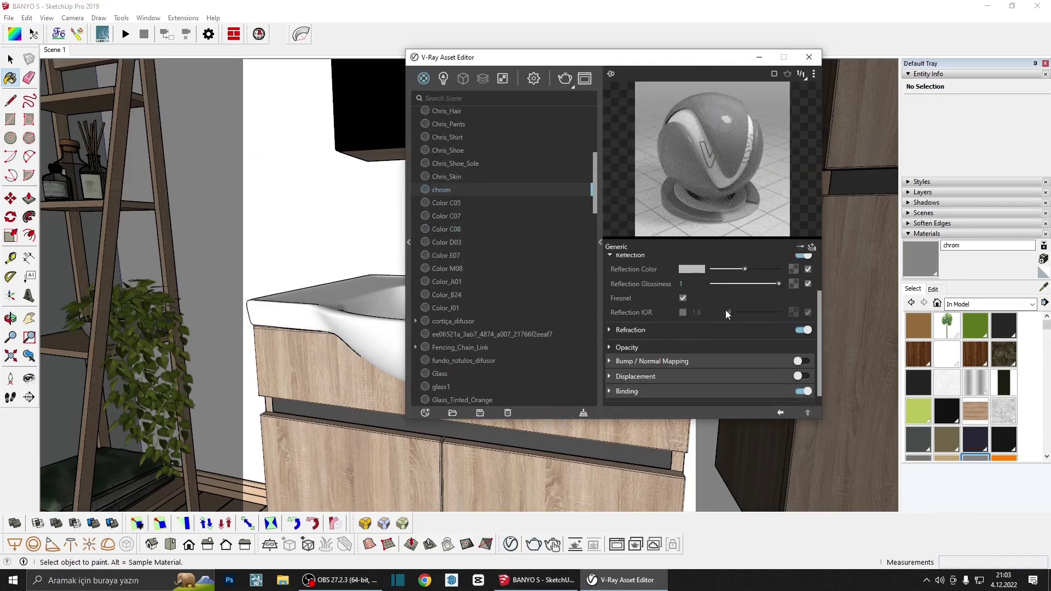
left_click(687, 333)
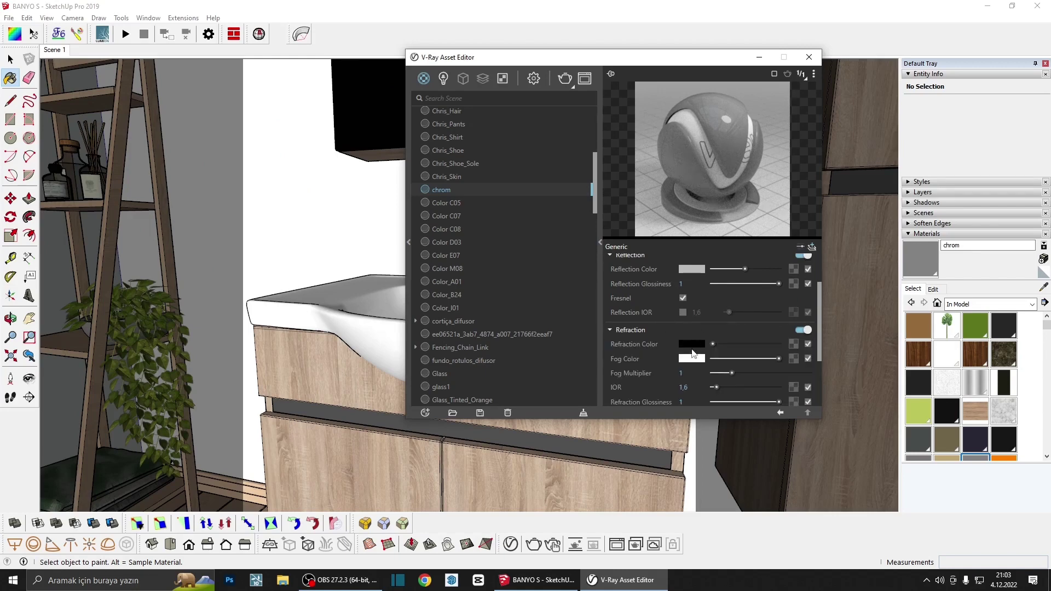
scroll(706, 363, "down", 2)
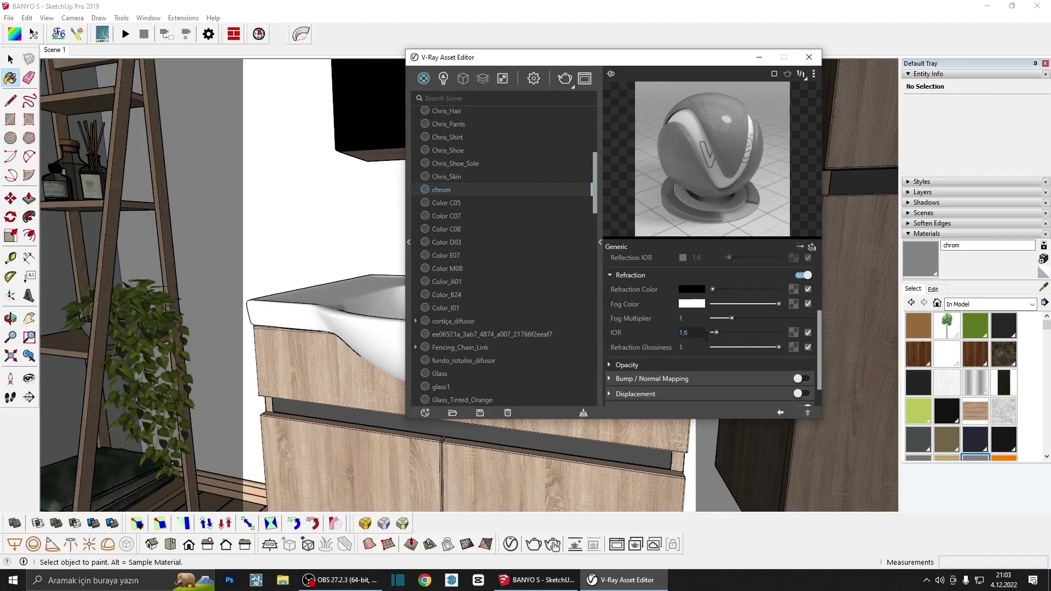
left_click_drag(716, 332, 727, 333)
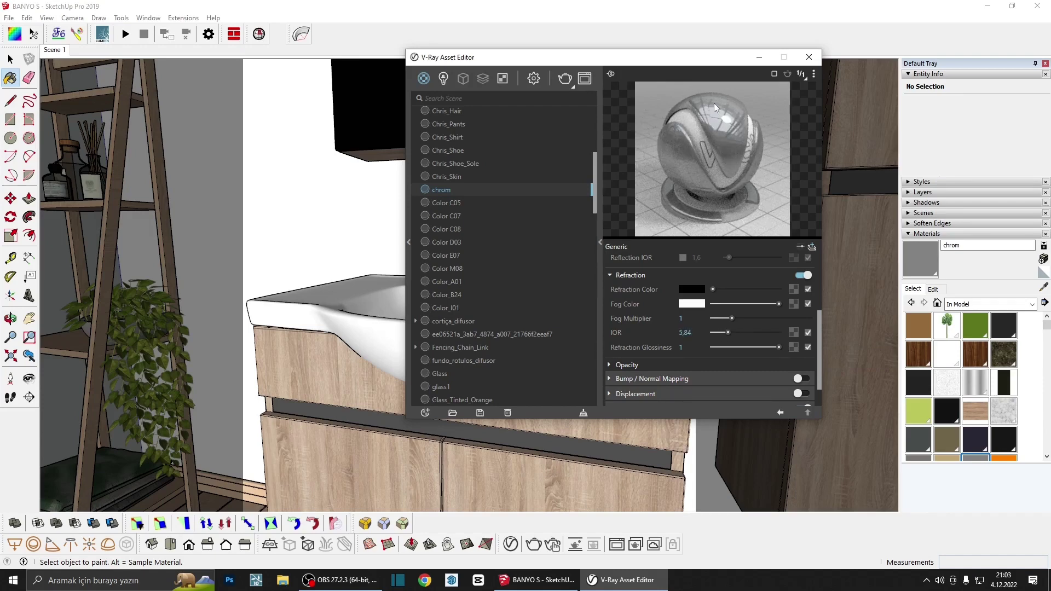
left_click_drag(728, 332, 731, 332)
scroll(730, 313, "up", 3)
left_click(764, 338)
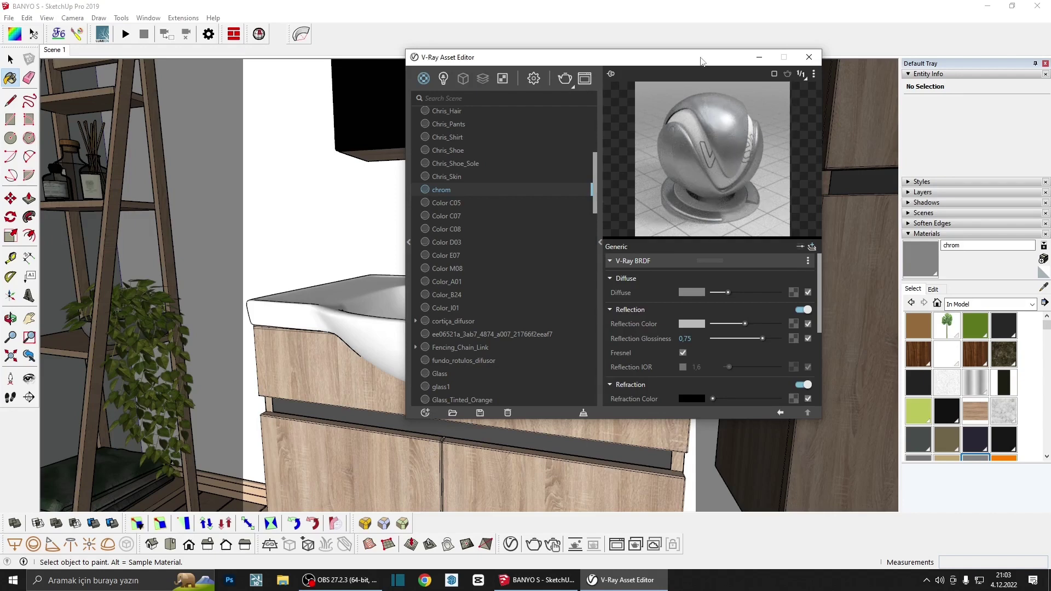
left_click_drag(701, 61, 775, 65)
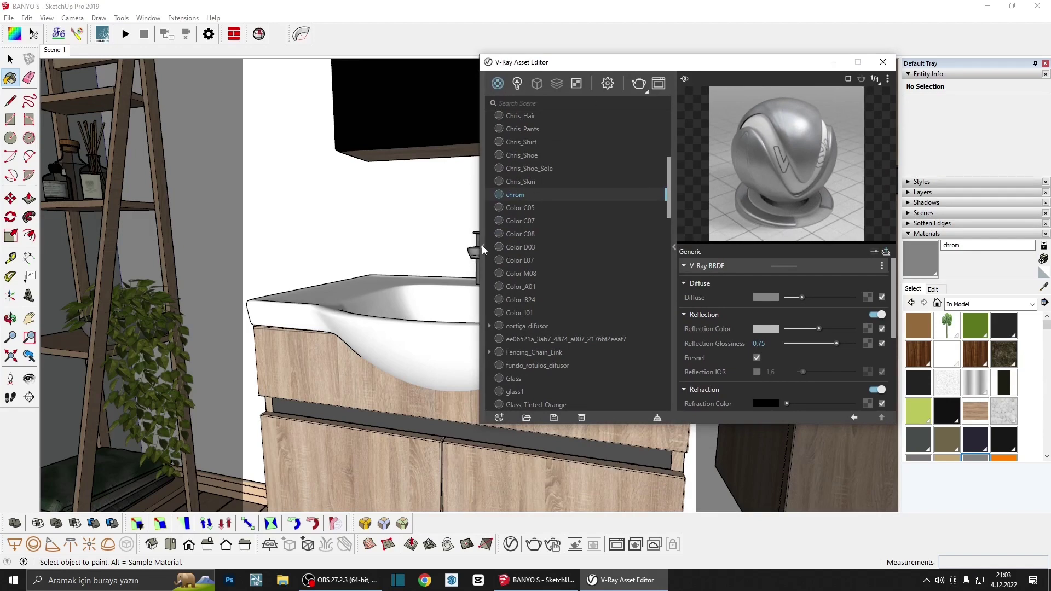
Add Aluminum_Brushed_5cm from the V-Ray Metal library to the scene materials
left_click(482, 245)
left_click(272, 92)
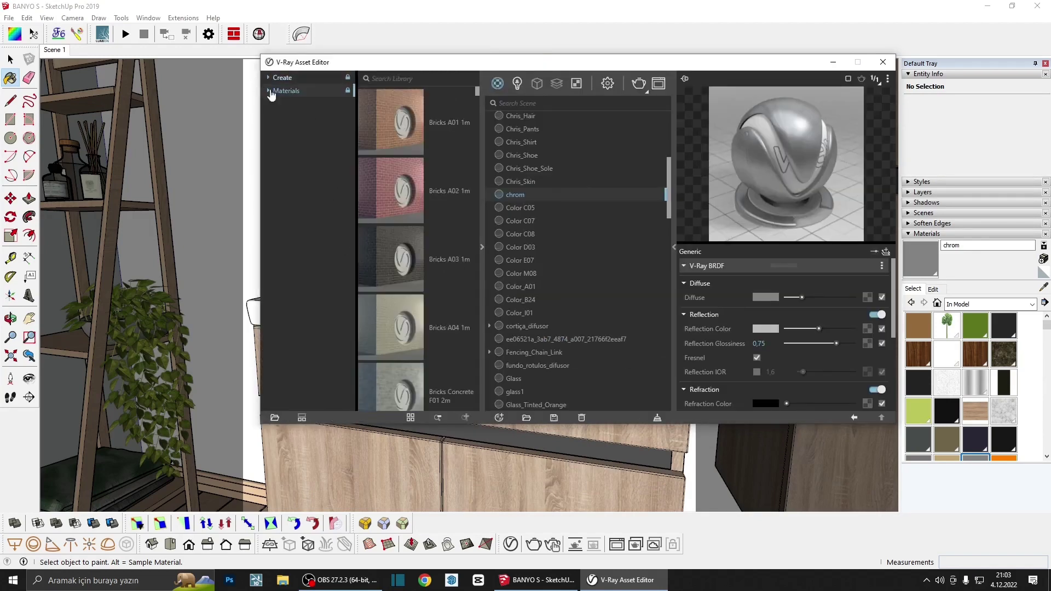
left_click(274, 90)
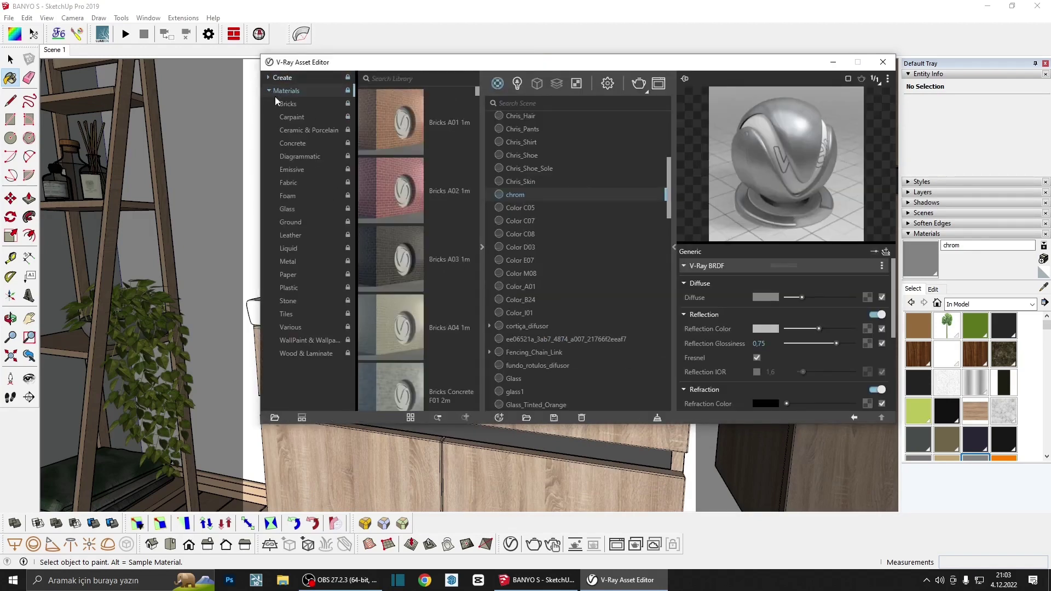
left_click(294, 261)
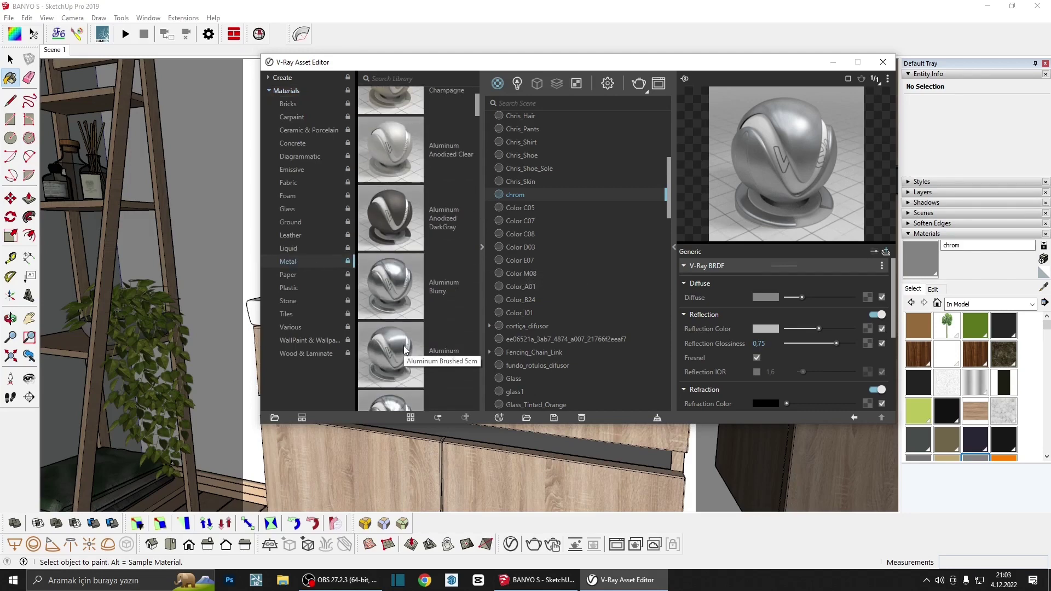
left_click_drag(392, 358, 575, 293)
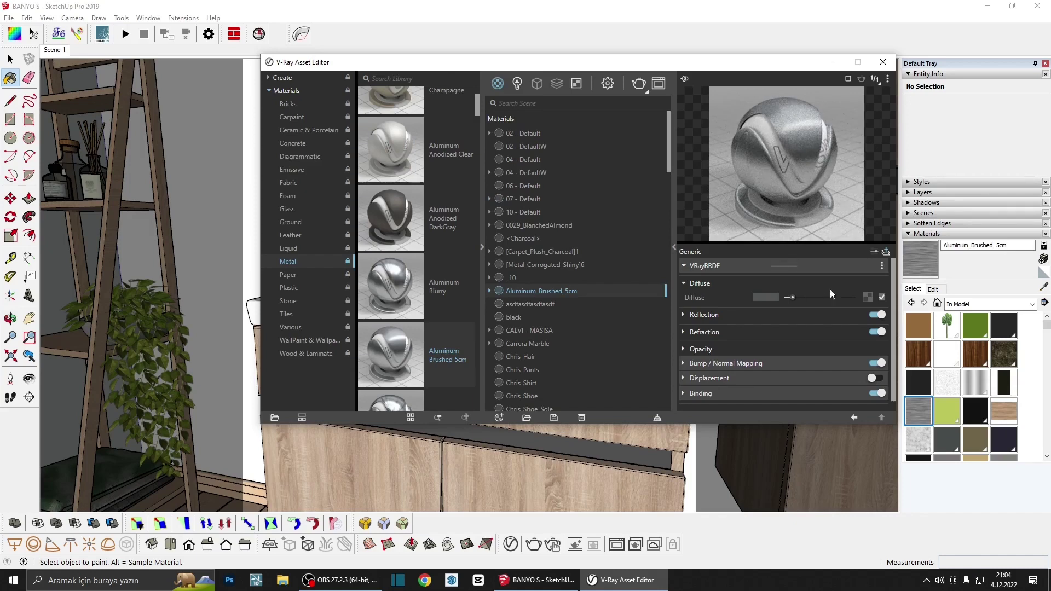
Inspect its reflection, refraction and bump map, then minimize the V-Ray editor
left_click(728, 317)
left_click(710, 317)
left_click(719, 330)
scroll(719, 337, "down", 3)
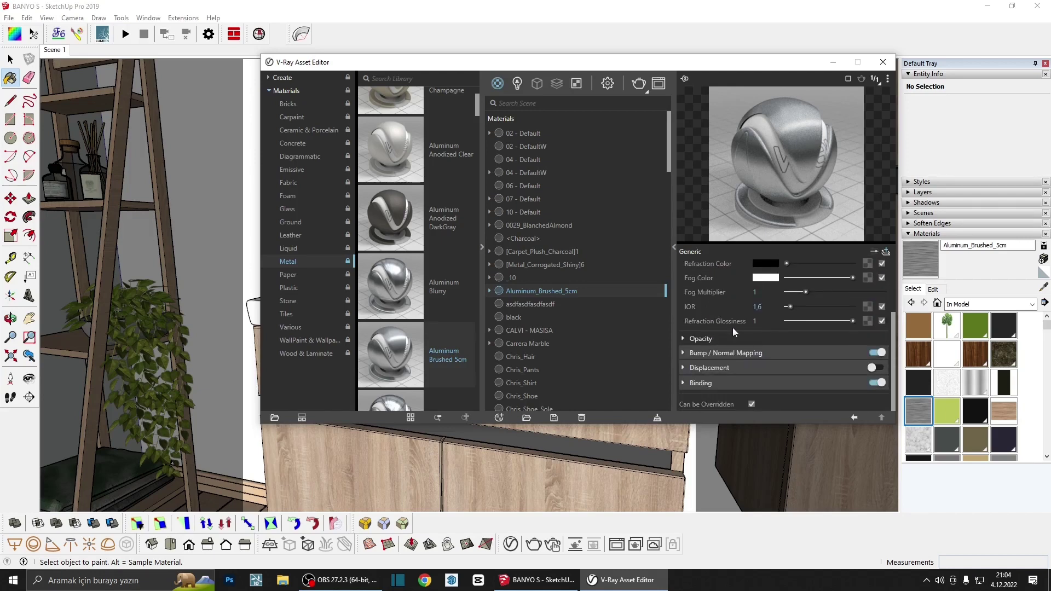
left_click(760, 353)
left_click(880, 368)
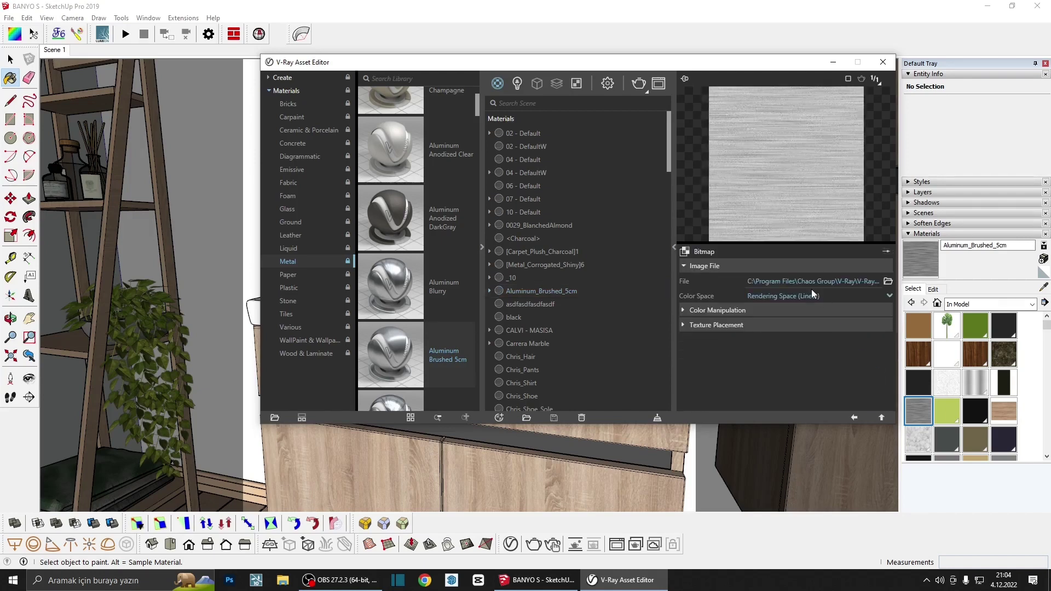
left_click(854, 419)
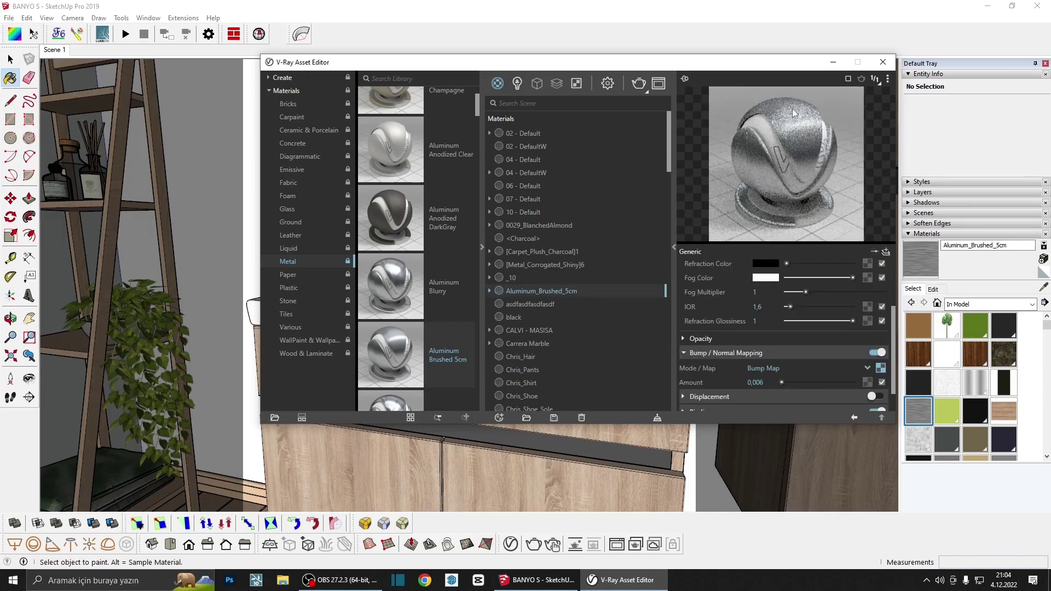
left_click_drag(764, 67, 738, 159)
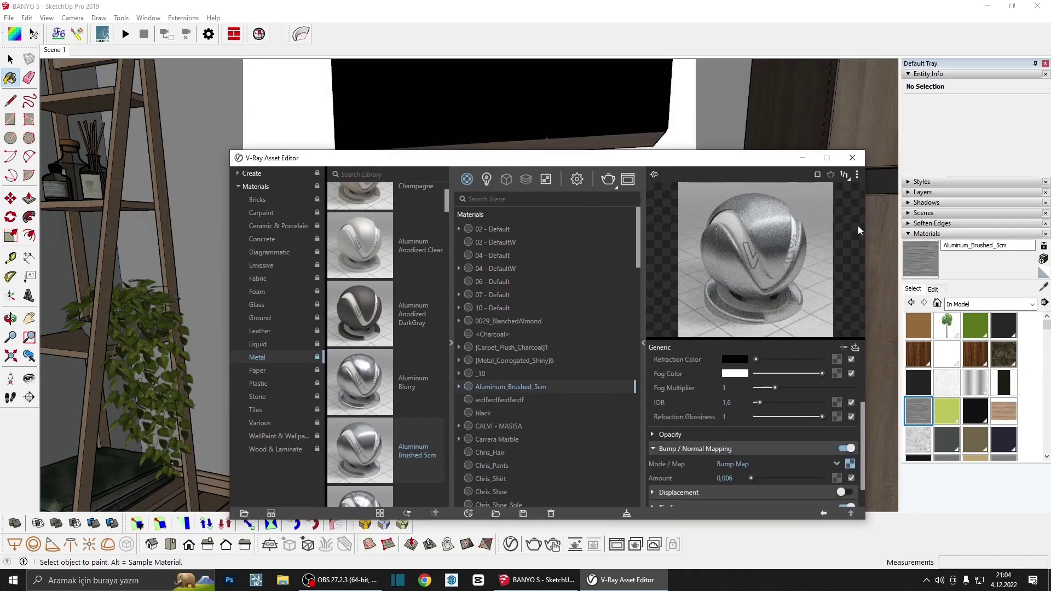
left_click(806, 158)
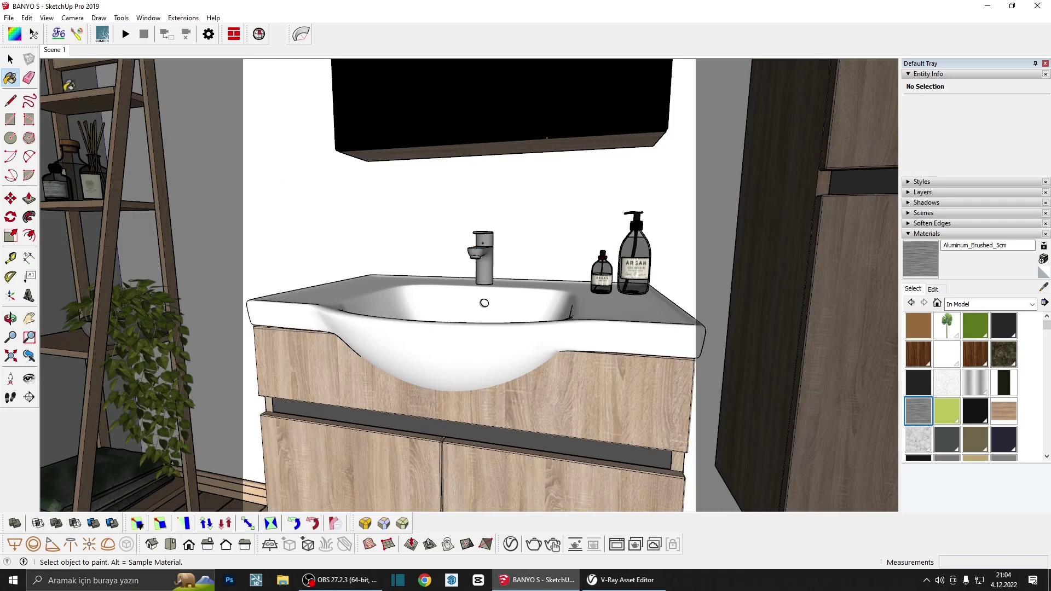
Enter and leave the faucet component's editing, switching to the Paint Bucket
left_click(7, 61)
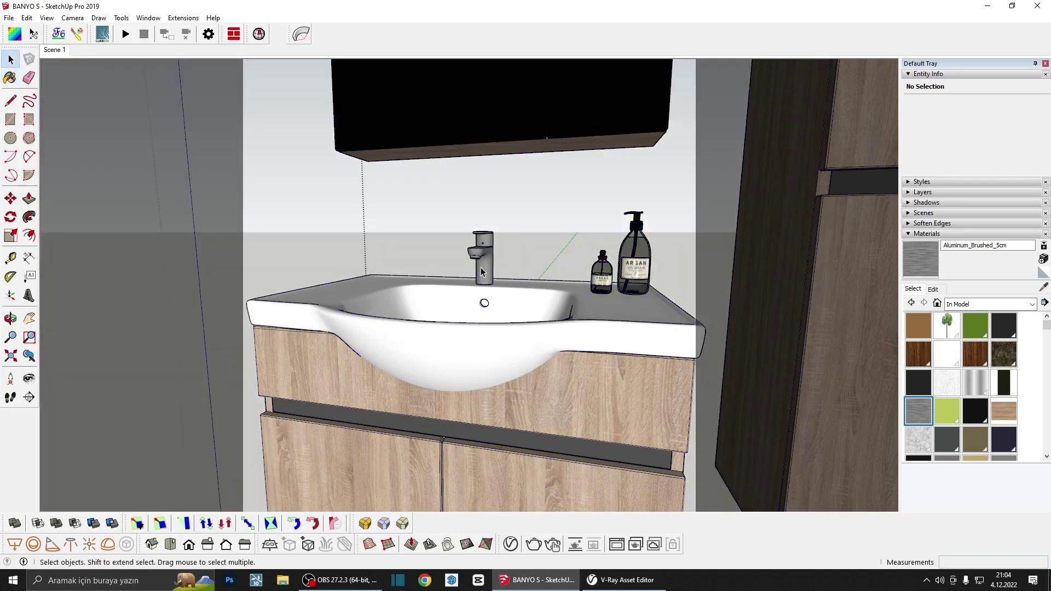
triple_click(482, 272)
key("b")
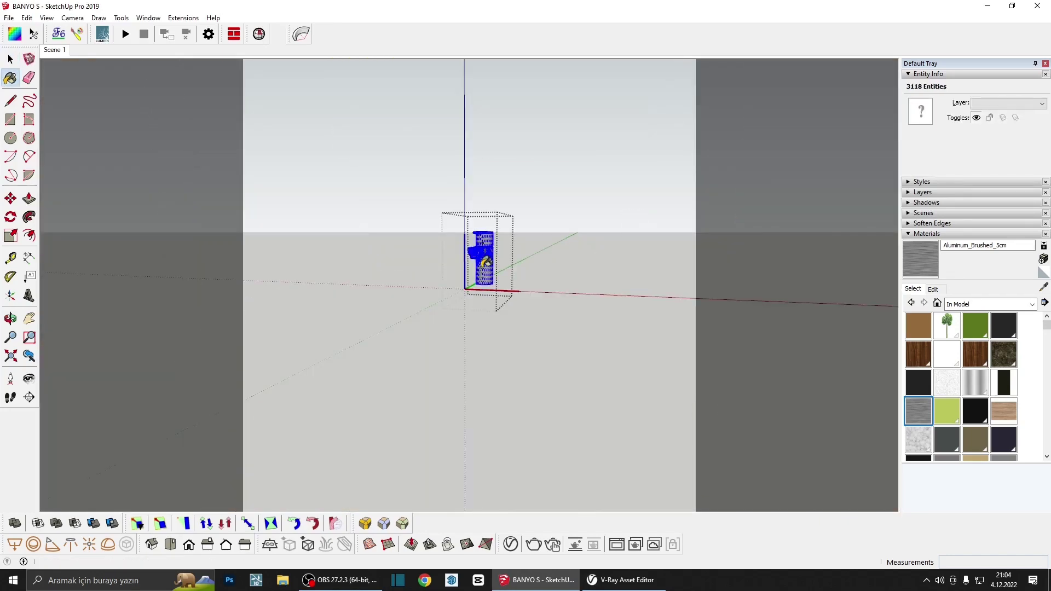
scroll(484, 269, "up", 5)
key("space")
scroll(488, 271, "down", 2)
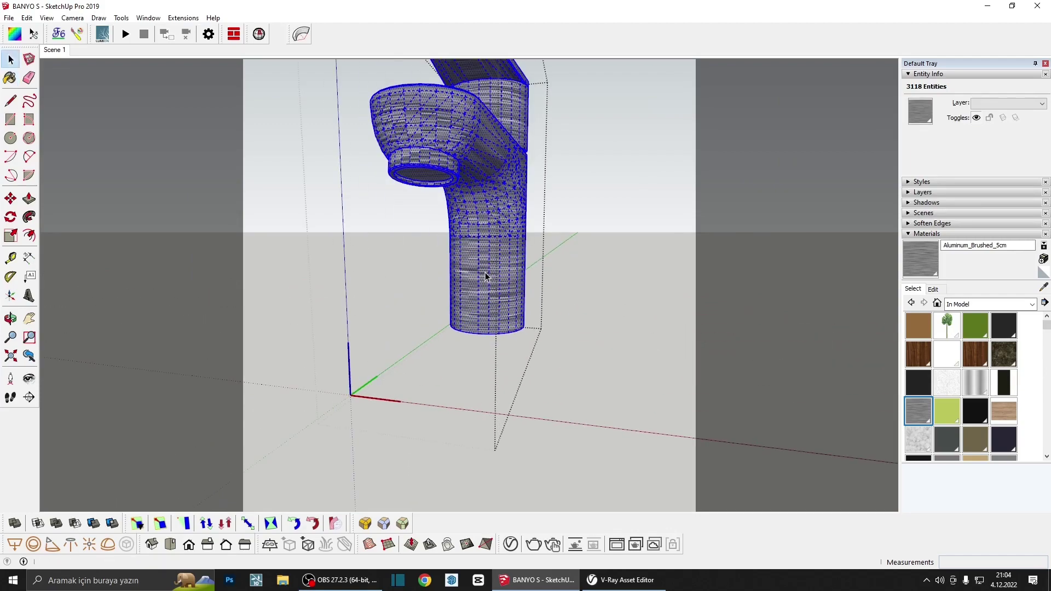
scroll(486, 274, "down", 3)
key("Escape")
Zoom the view in on the ladder shelf and its plant pot
scroll(486, 274, "down", 5)
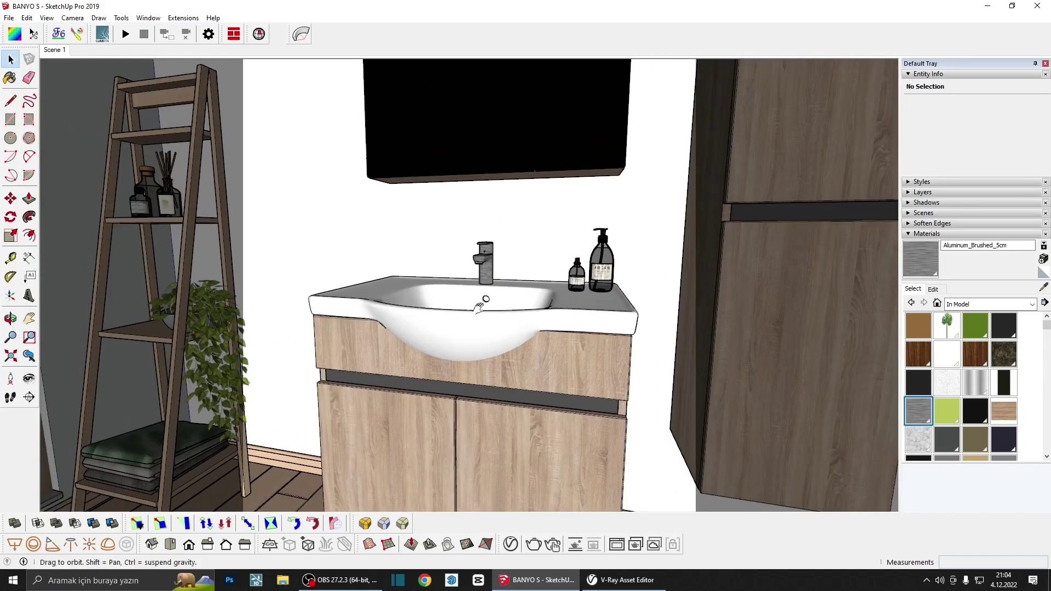
scroll(389, 402, "up", 2)
scroll(388, 402, "up", 2)
scroll(388, 402, "up", 2)
scroll(388, 402, "up", 2)
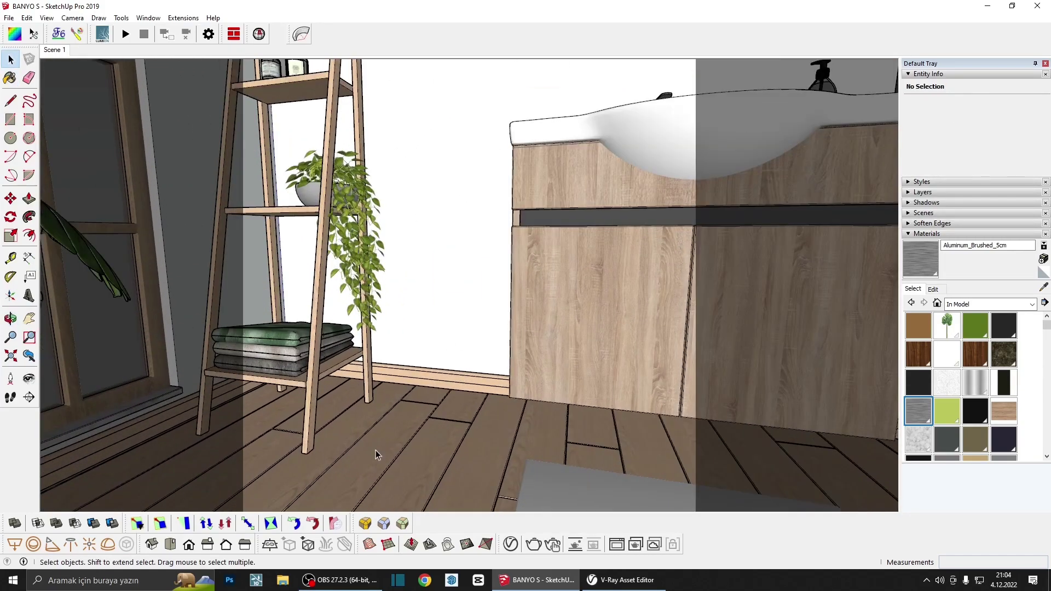
scroll(372, 307, "up", 3)
scroll(370, 304, "up", 2)
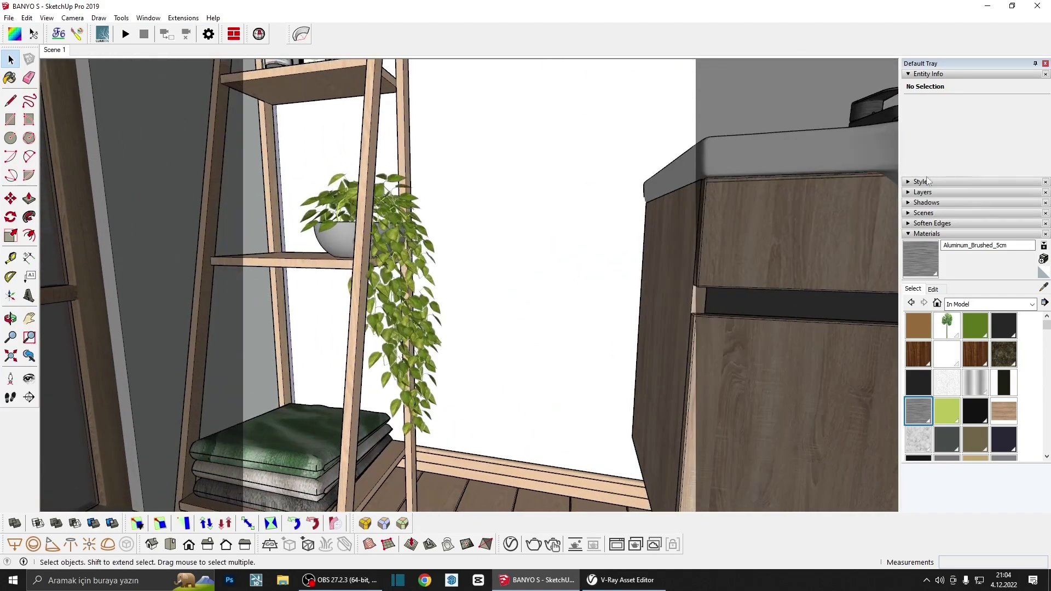
key("b")
left_click(330, 240, "alt")
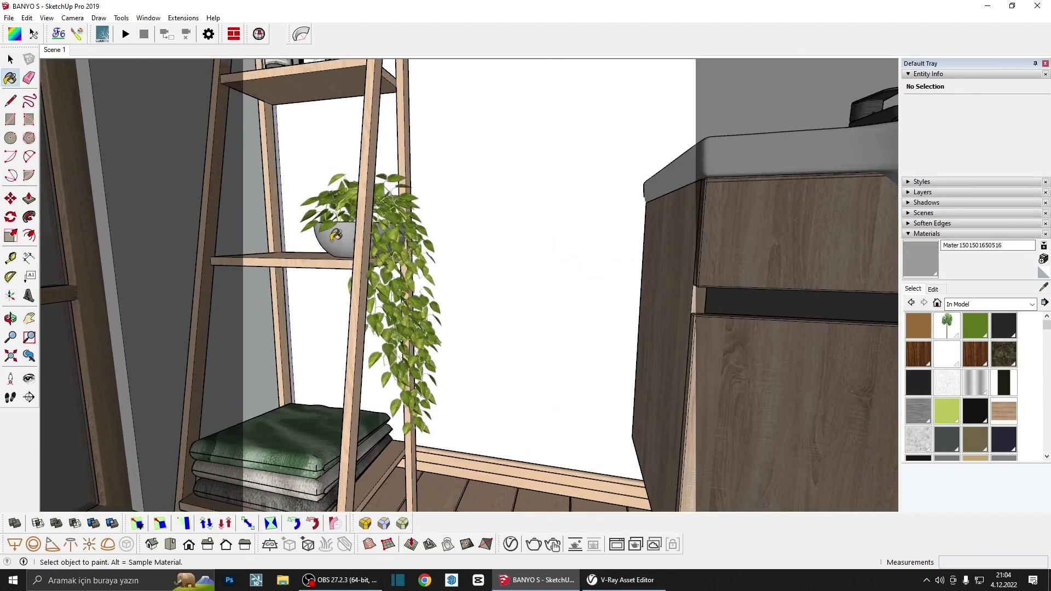
left_click(510, 543)
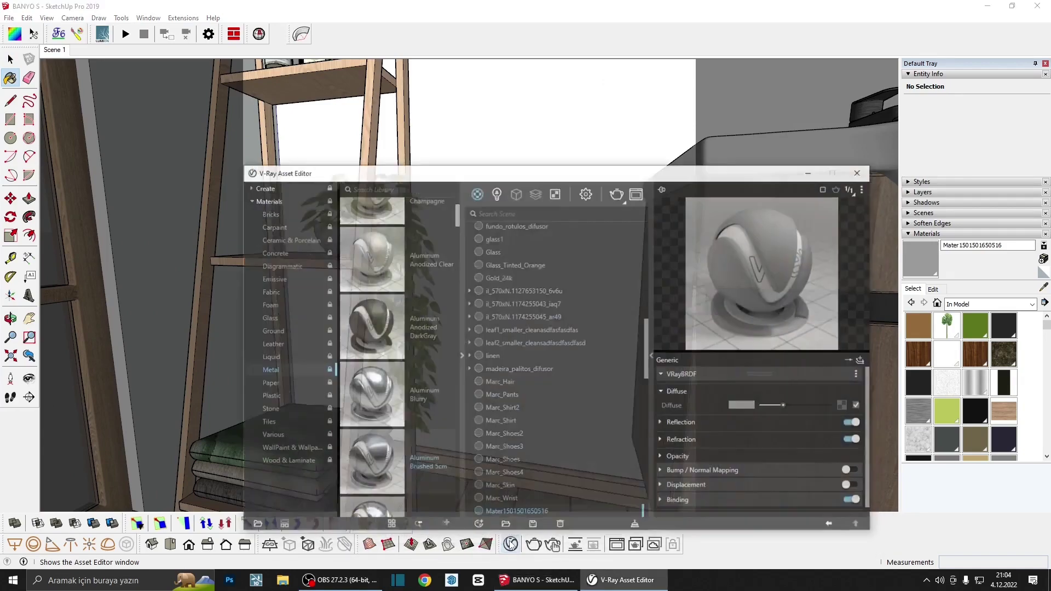
left_click(673, 410)
mouse_move(754, 424)
left_mouse_down()
mouse_move(803, 424)
mouse_move(820, 441)
left_mouse_up()
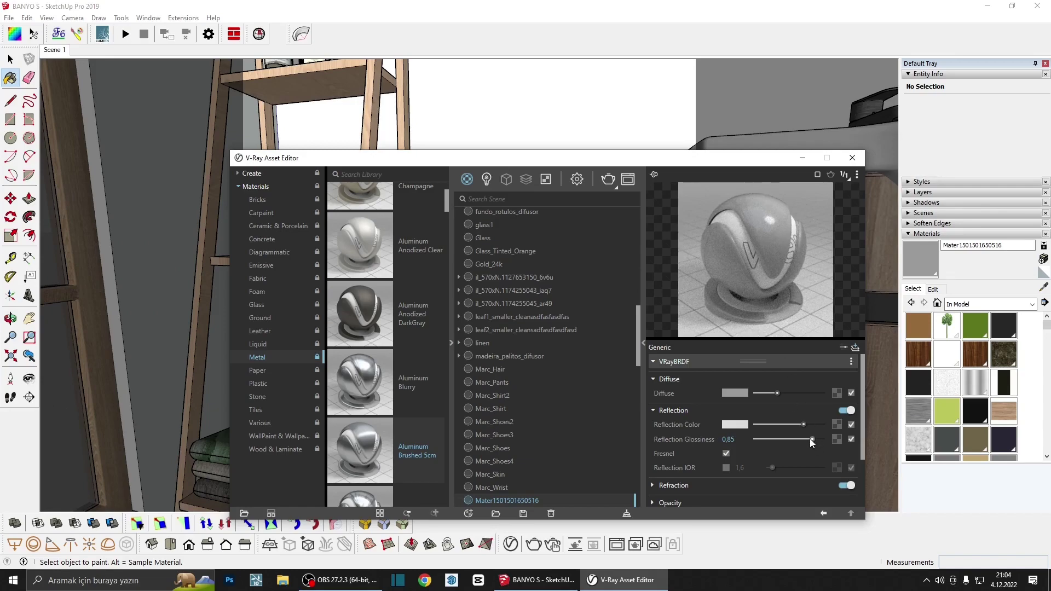
left_click_drag(801, 425, 809, 439)
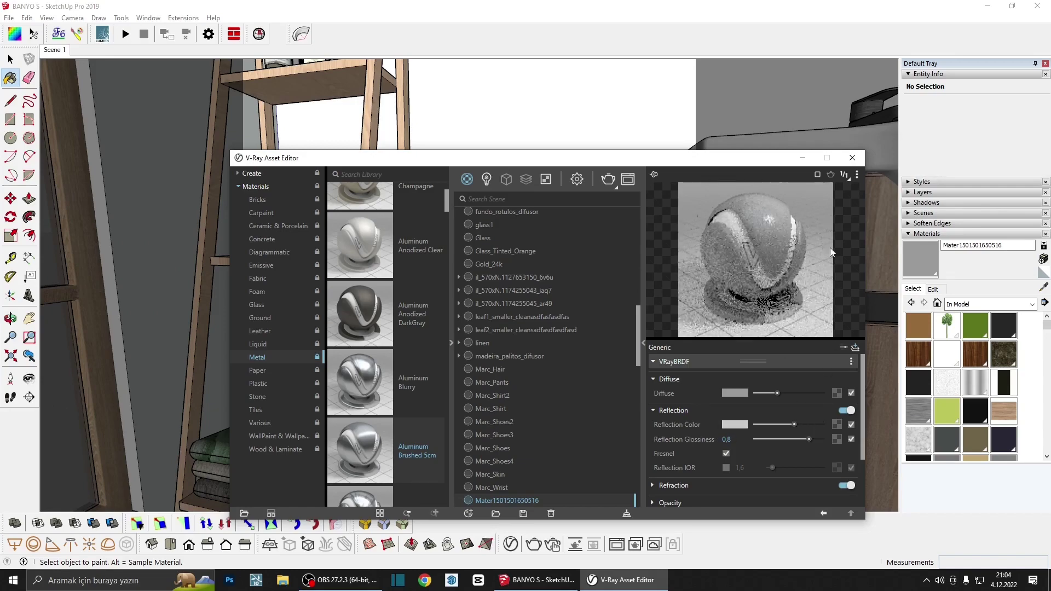
left_click(851, 158)
Orbit toward the shelf and sample the ladder's light wood Material2
middle_click_drag(469, 262, 367, 141)
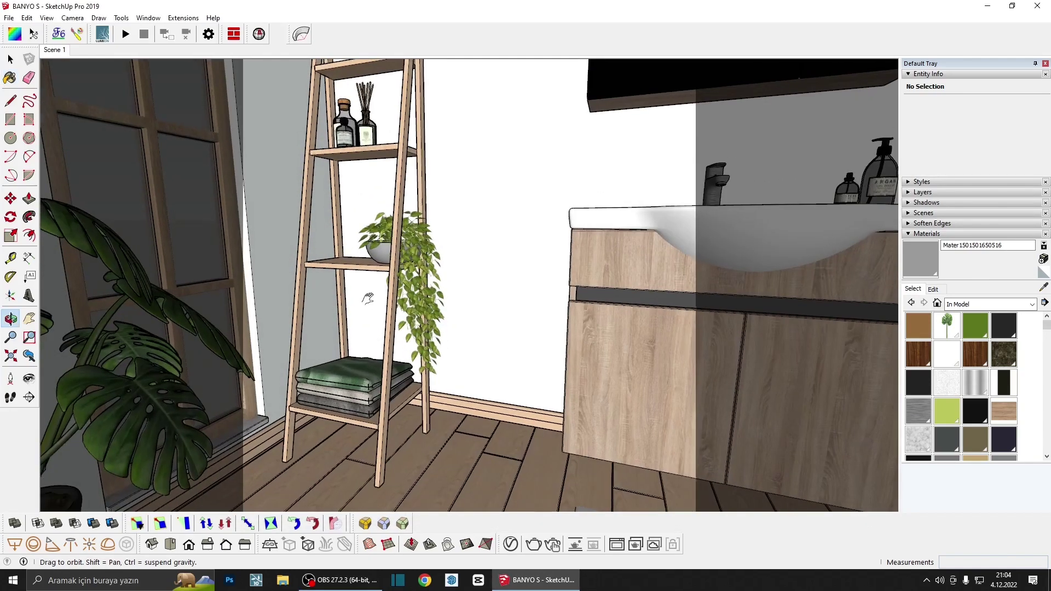
middle_click_drag(368, 249, 358, 321)
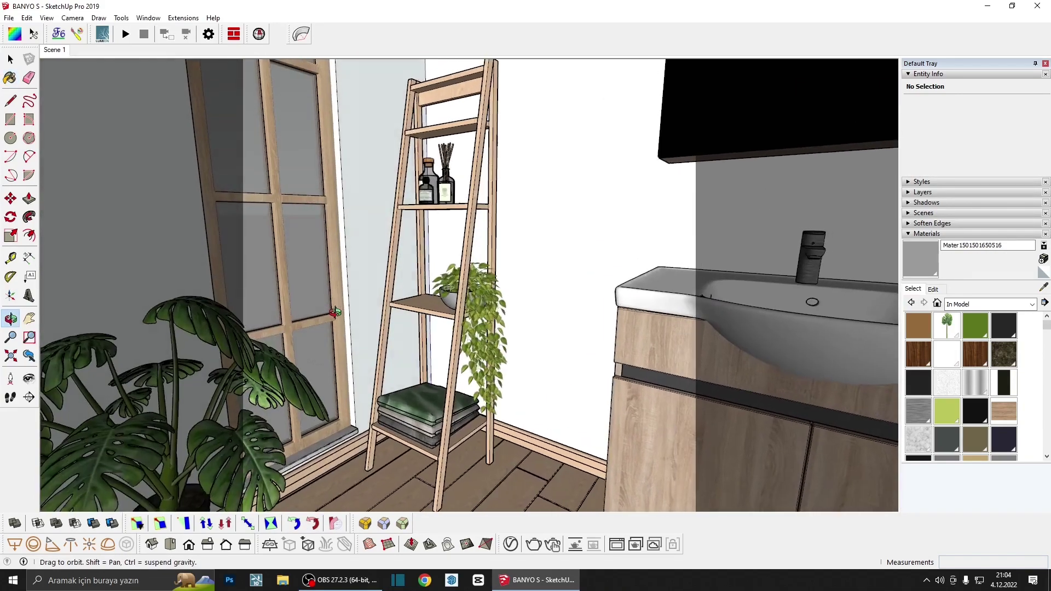
scroll(358, 320, "up", 2)
scroll(350, 328, "up", 2)
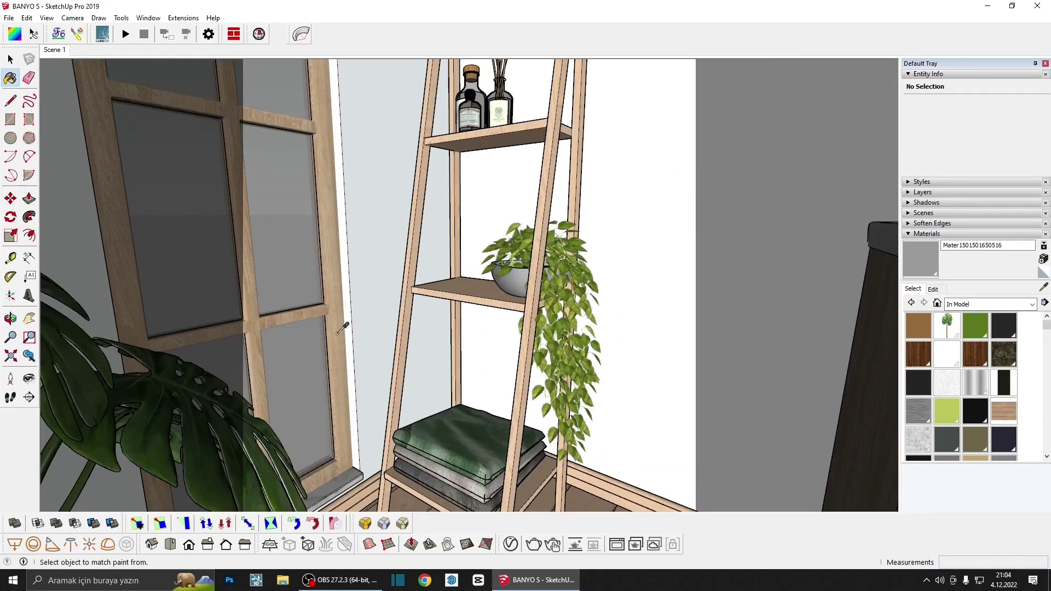
left_click(390, 378, "alt")
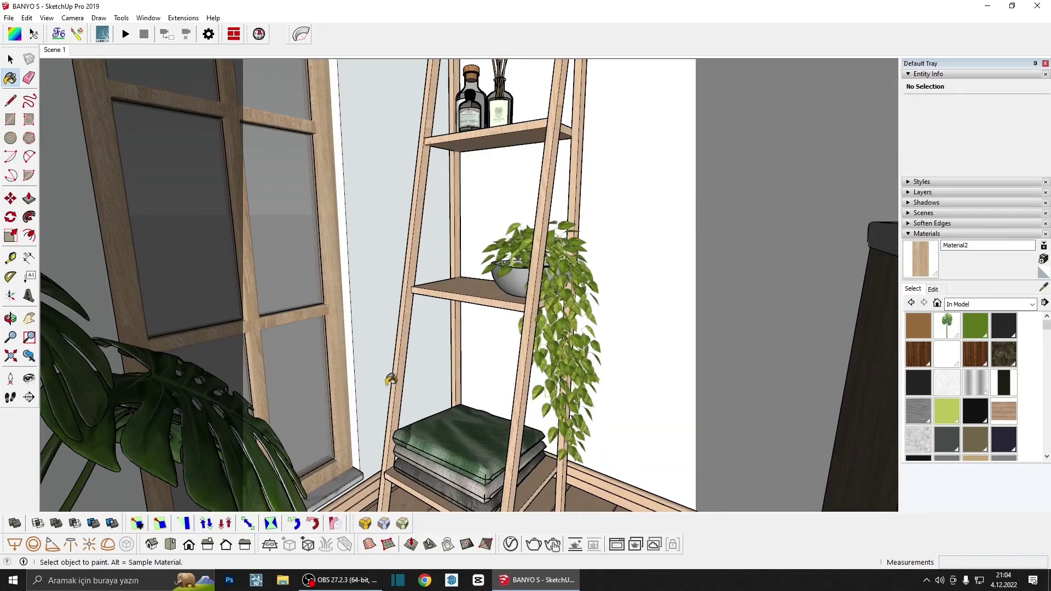
Raise Material2's reflection colour from black to grey
left_click(511, 543)
left_click_drag(694, 164, 568, 121)
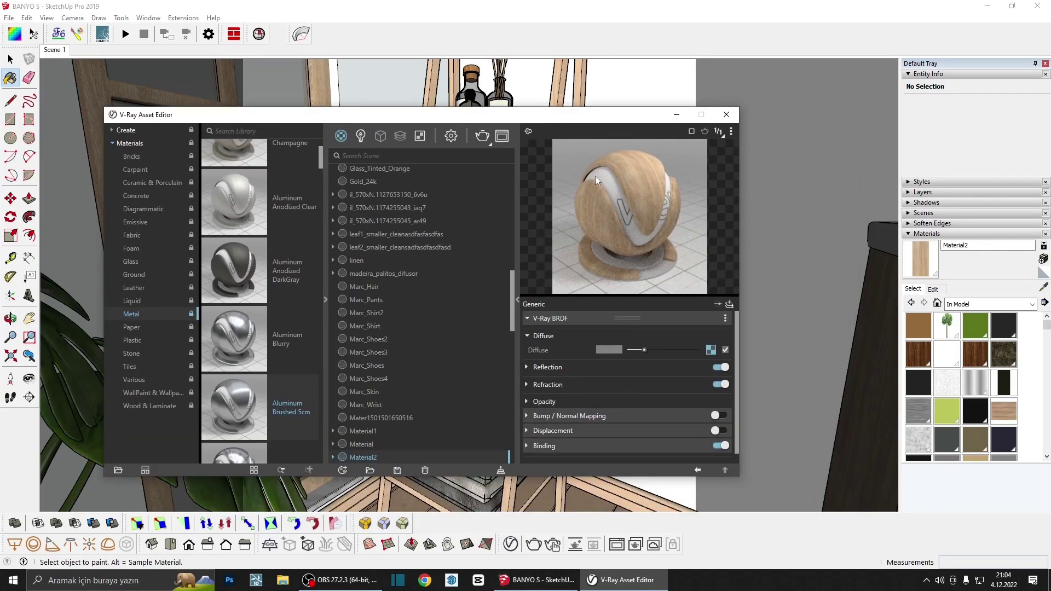
left_click(592, 366)
left_click_drag(630, 382, 655, 382)
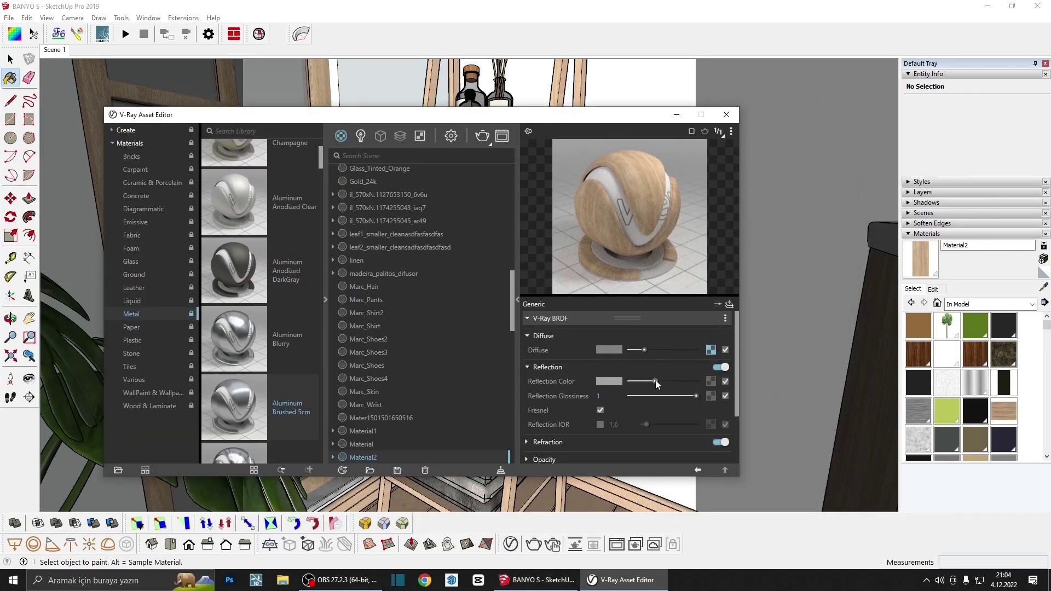
Drive its glossiness with a Color Correction of the wood texture: saturation -1, brightness 0,215
right_click(711, 349)
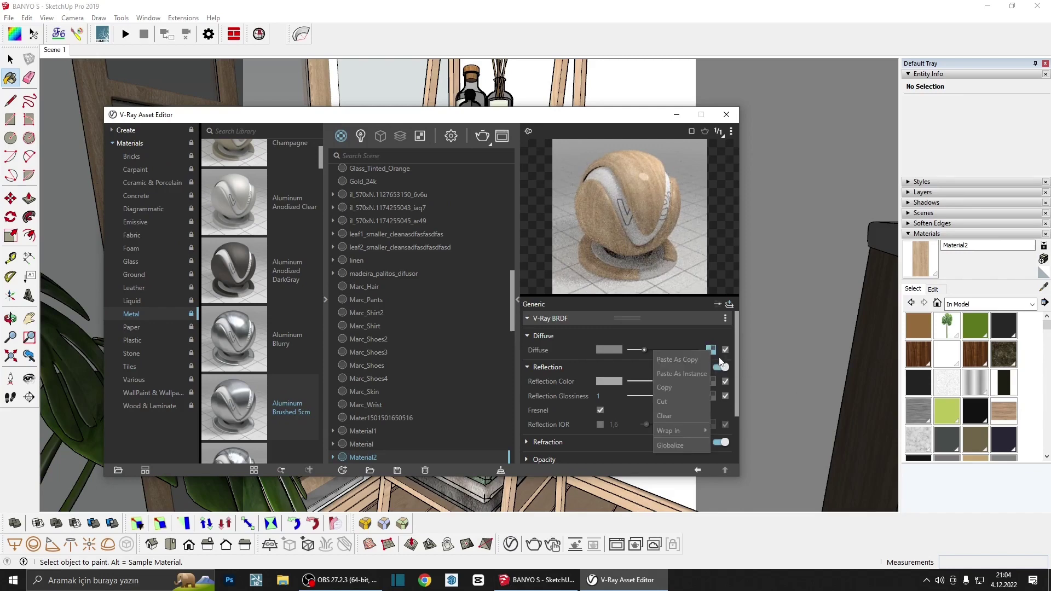
left_click(689, 388)
left_click(714, 399)
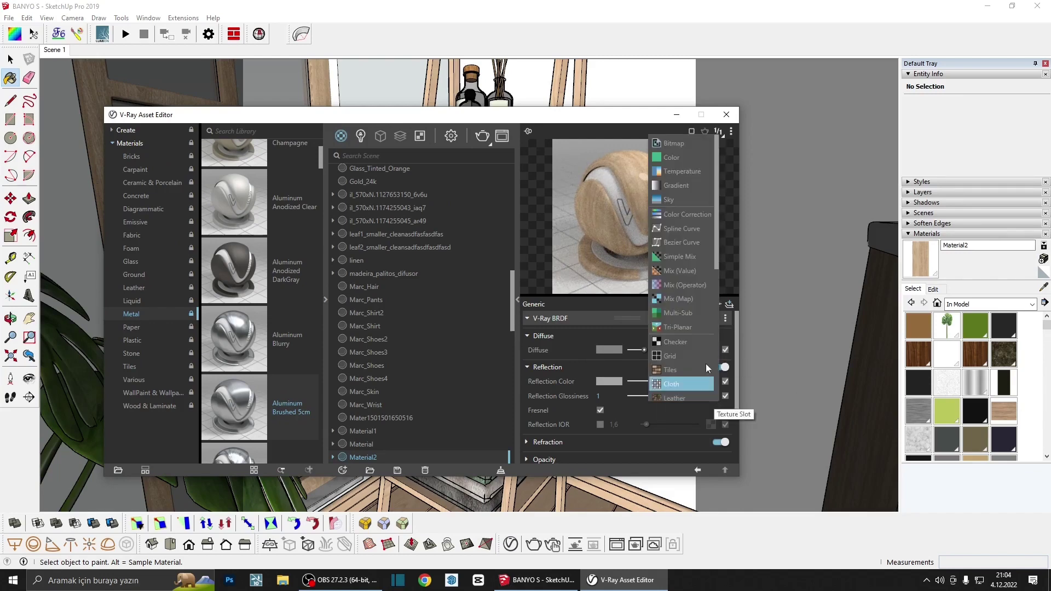
left_click(685, 219)
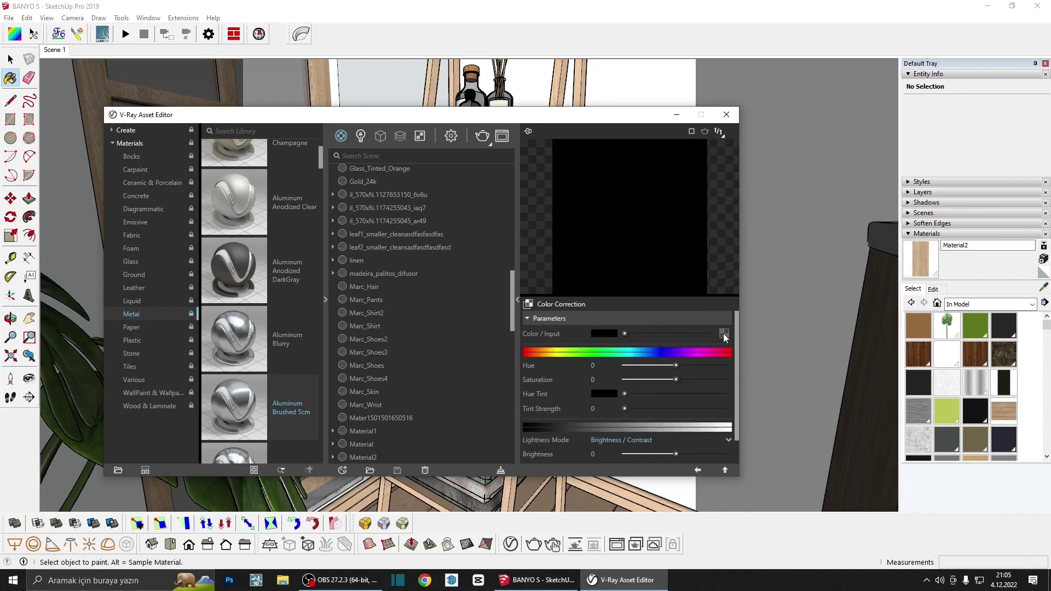
right_click(723, 334)
left_click(695, 341)
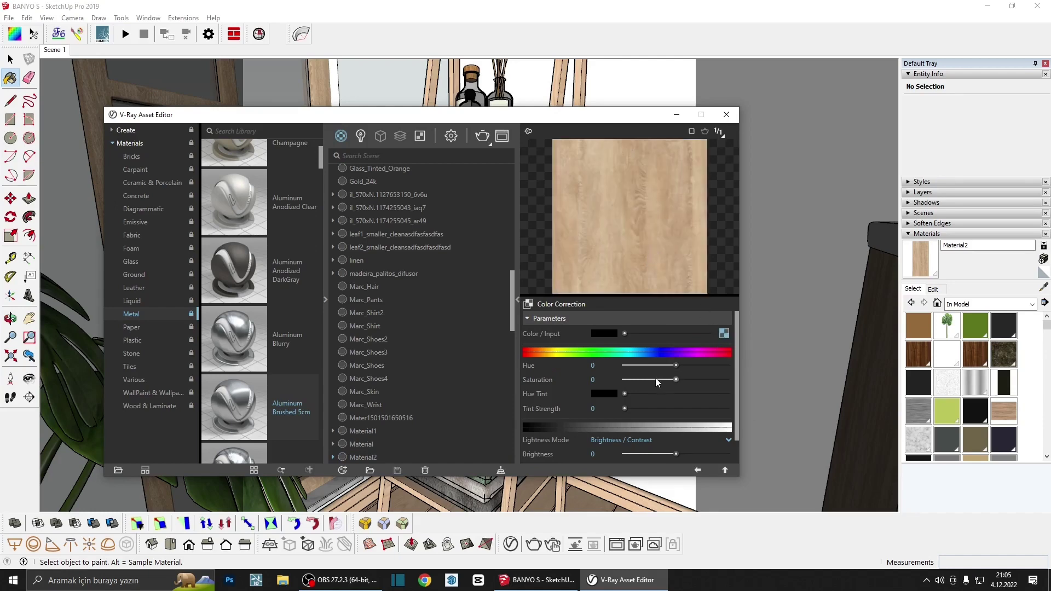
left_click_drag(669, 380, 631, 390)
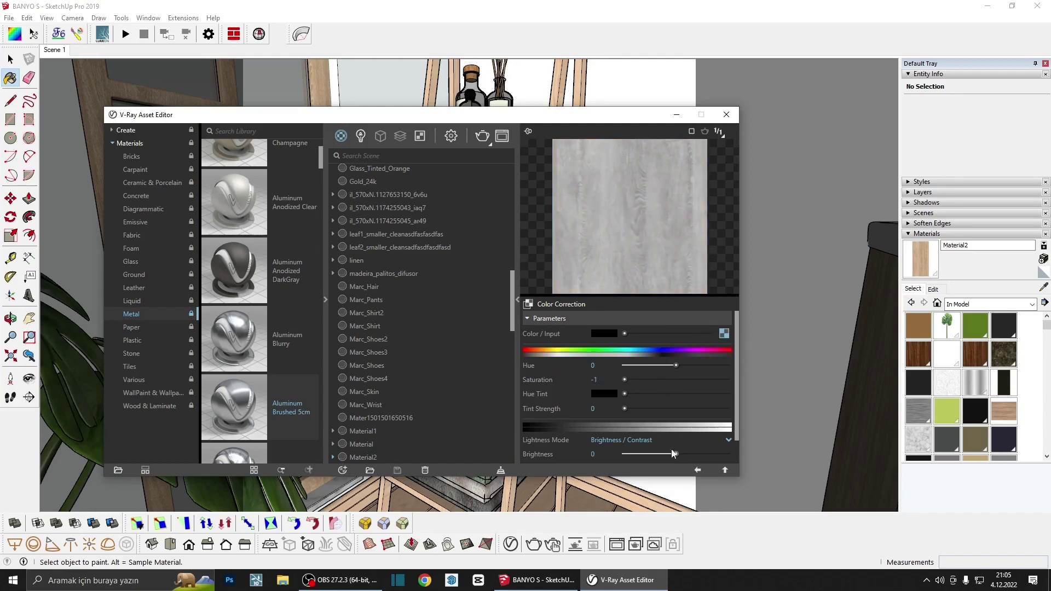
left_click_drag(679, 455, 686, 454)
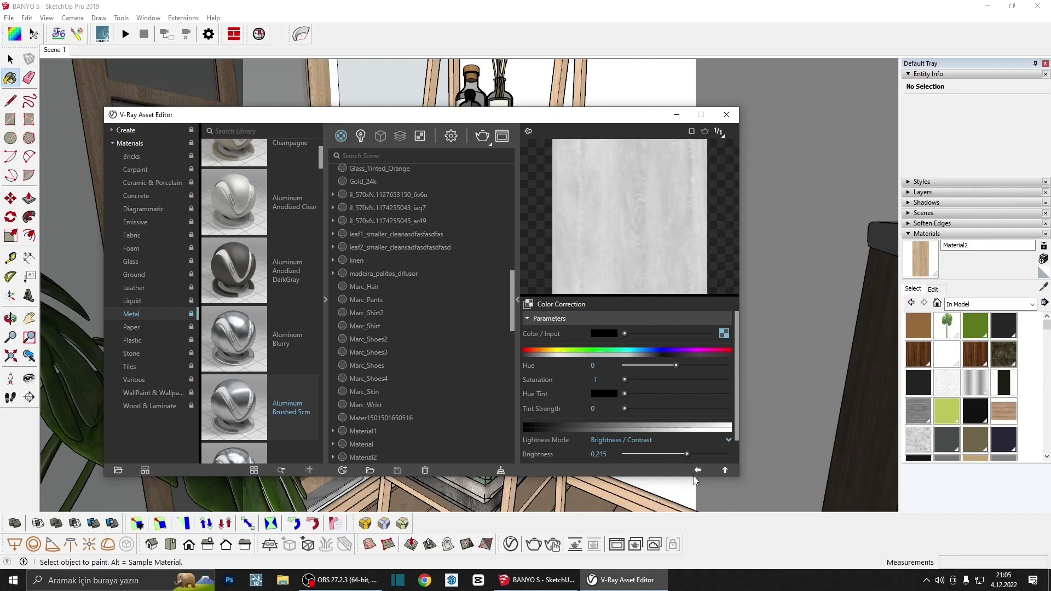
left_click(697, 470)
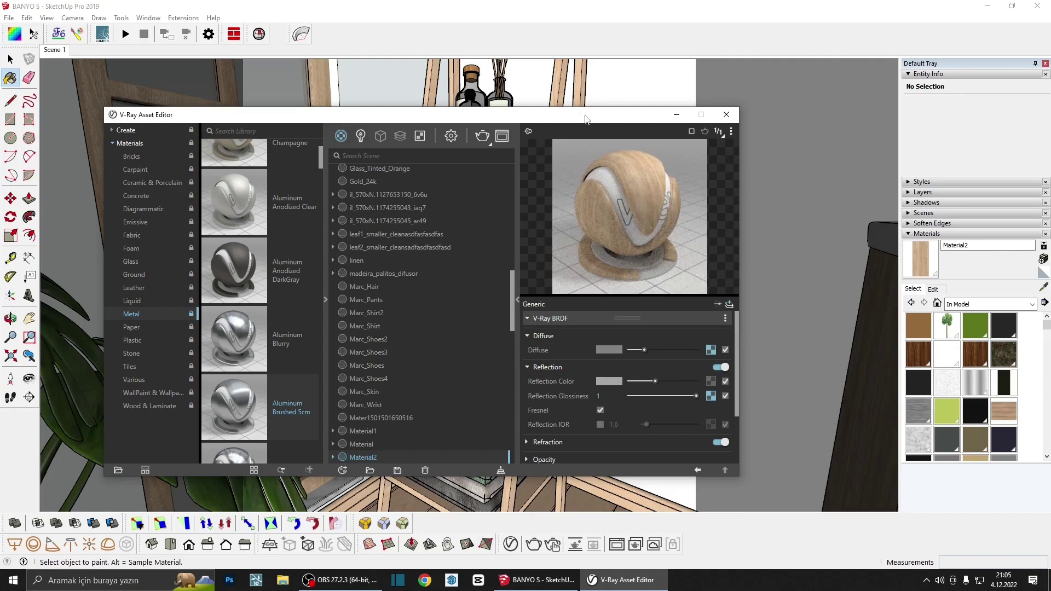
left_click_drag(196, 117, 441, 228)
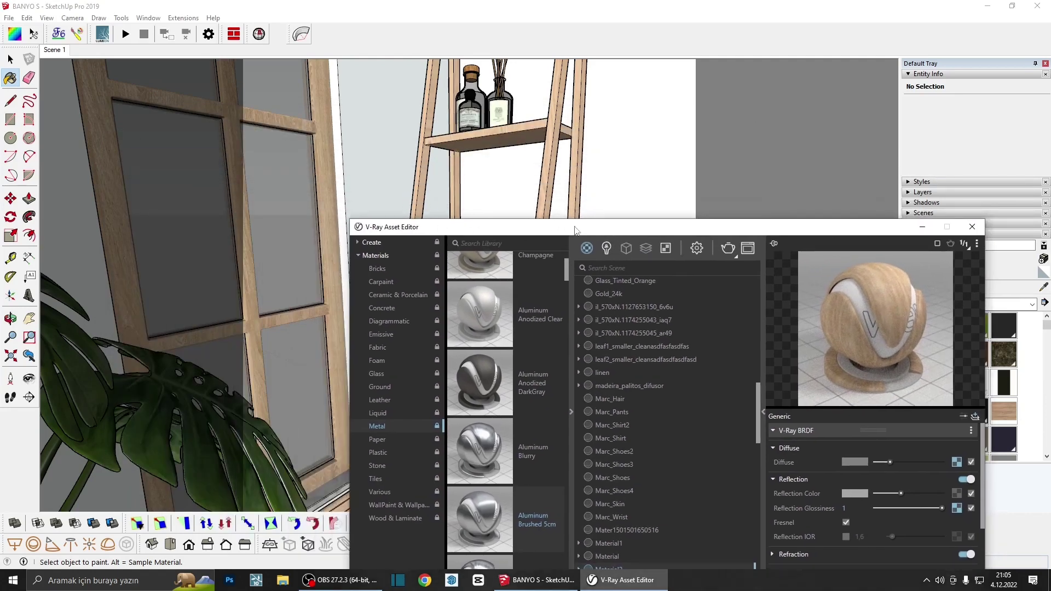
Give Translucent Glass Gray white reflection, white refraction and IOR 1,8
left_click(300, 265, "alt")
left_click_drag(516, 232, 348, 117)
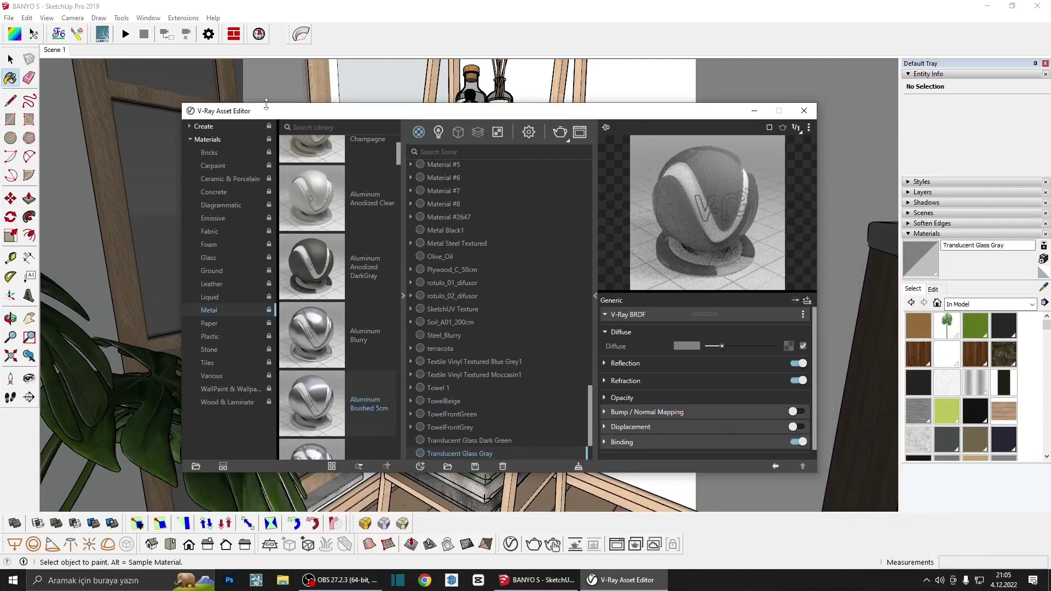
left_click_drag(278, 121, 379, 158)
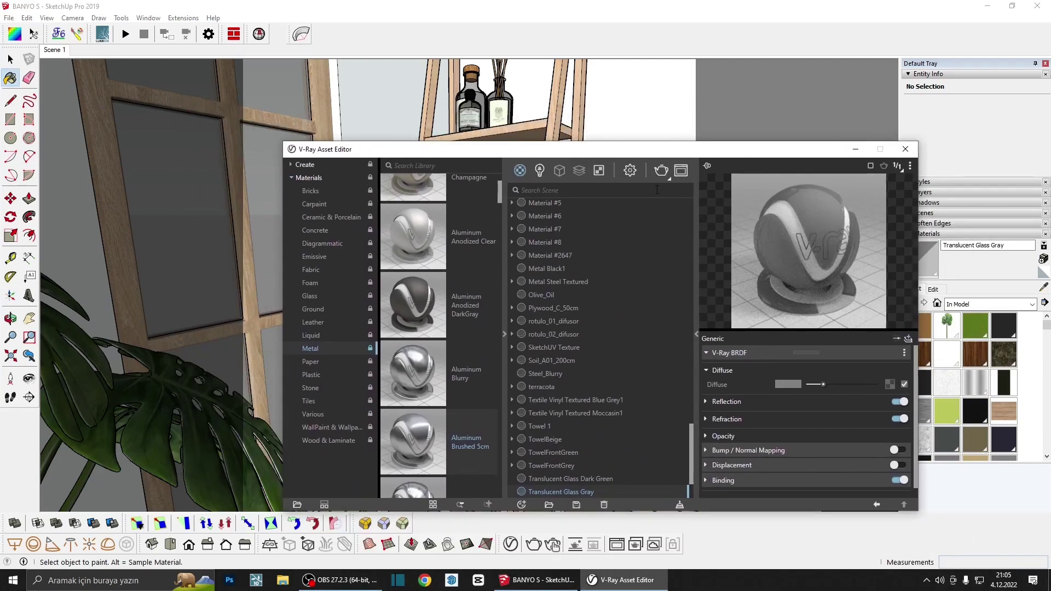
left_click_drag(660, 149, 522, 138)
left_click(589, 390)
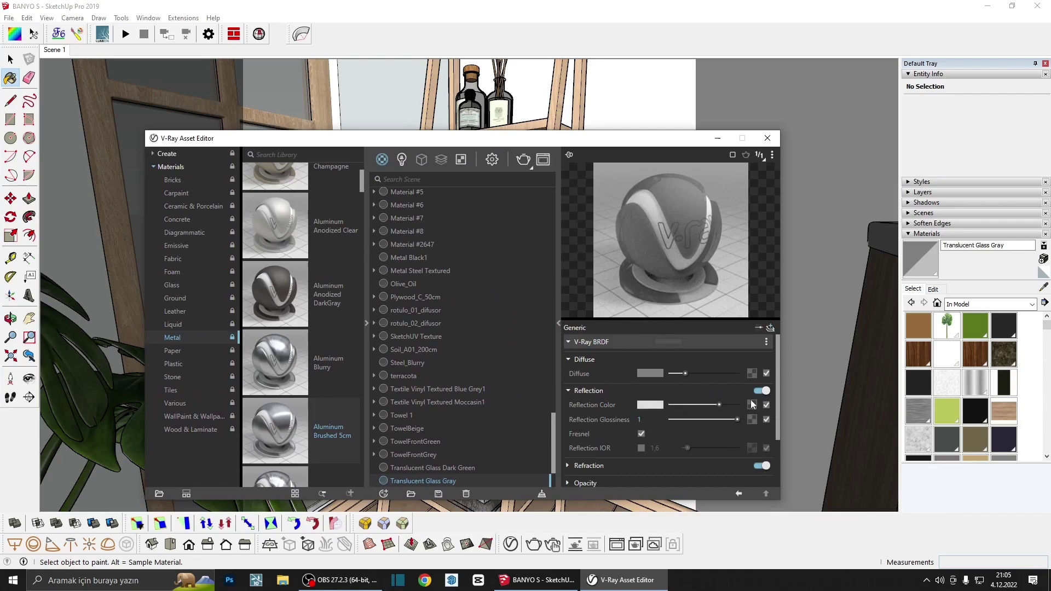
left_click_drag(751, 401, 750, 404)
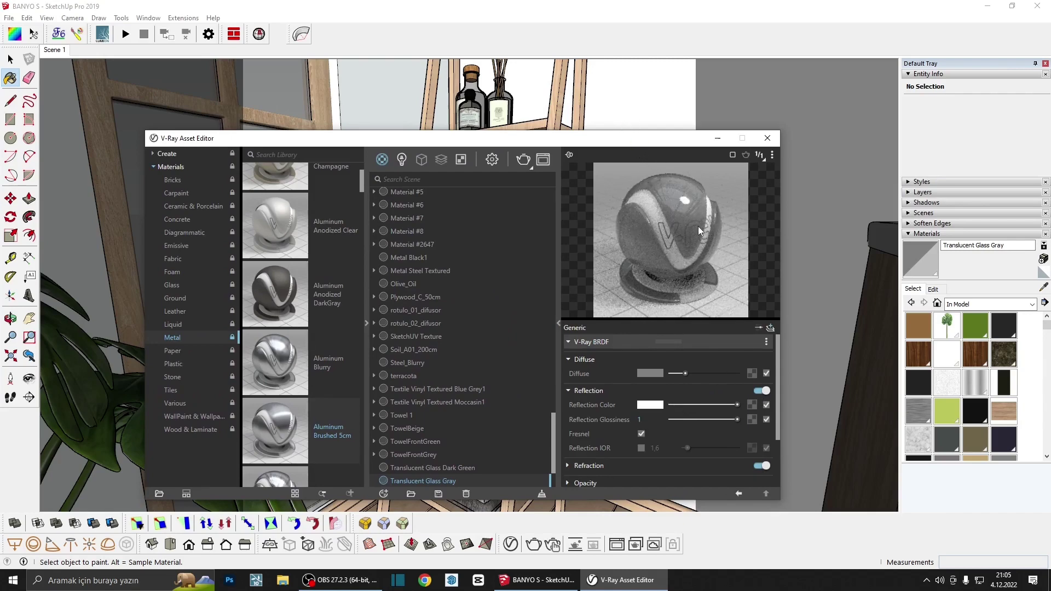
scroll(676, 387, "down", 2)
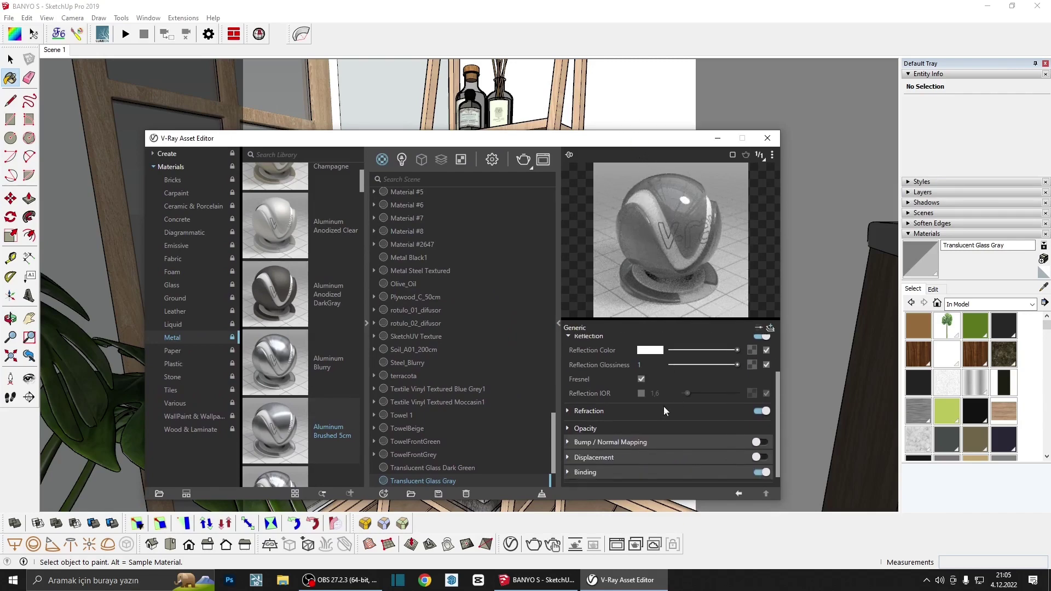
left_click(619, 412)
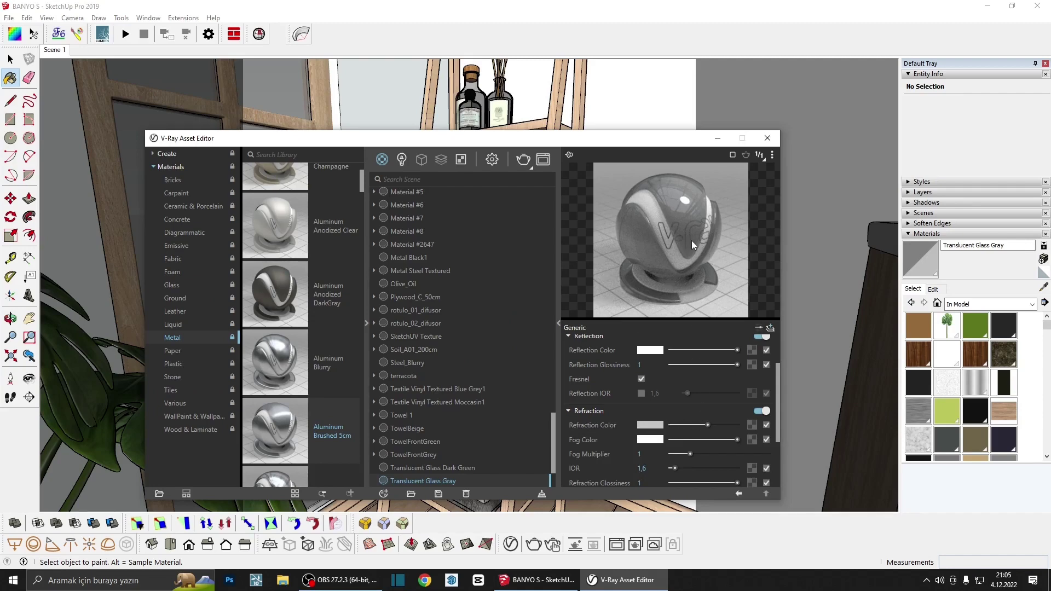
left_click_drag(707, 425, 739, 425)
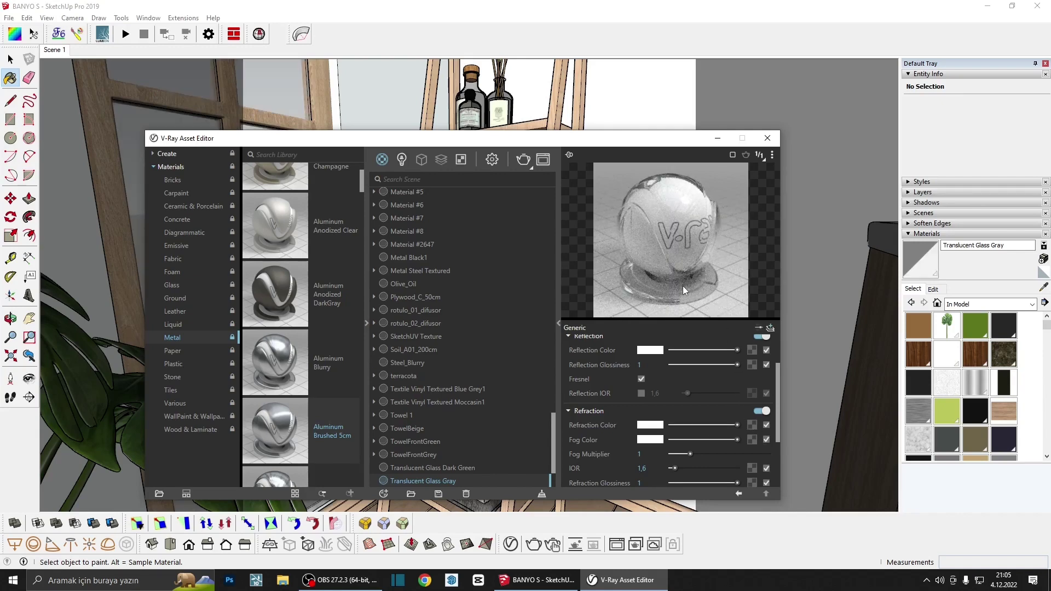
double_click(650, 470)
type("1,8")
Brighten 02 - Default's reflection at glossiness 0,8, then return to the Scene 1 view
left_click_drag(640, 145, 729, 161)
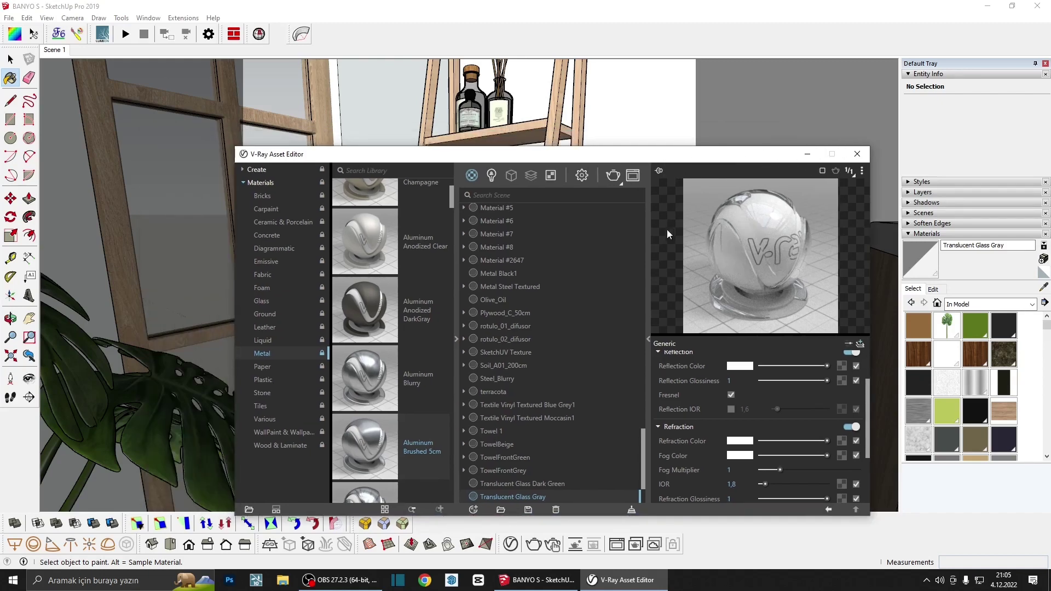
left_click_drag(551, 157, 632, 97)
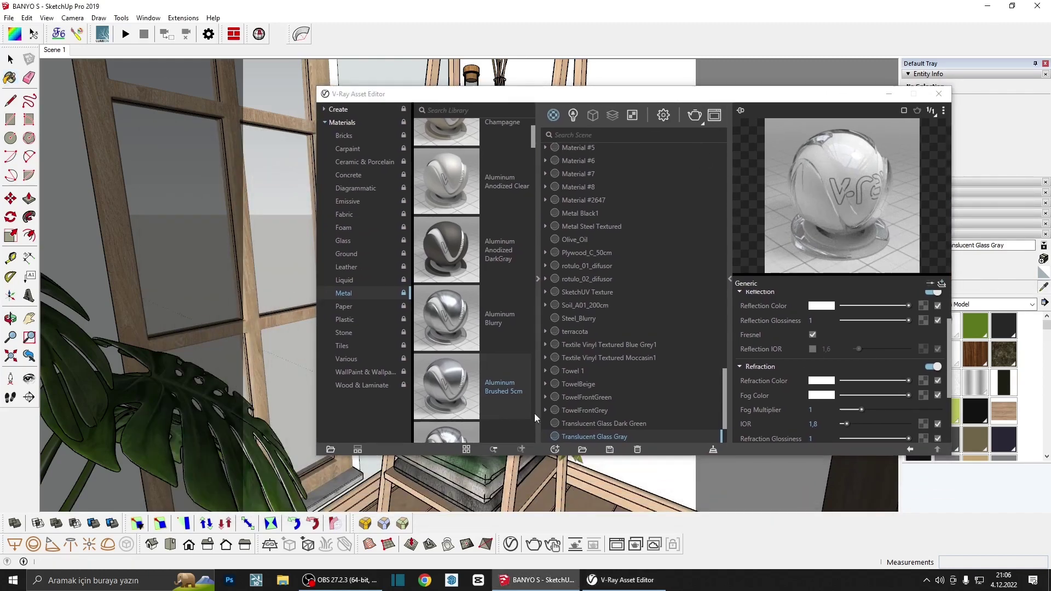
left_click(272, 471, "alt")
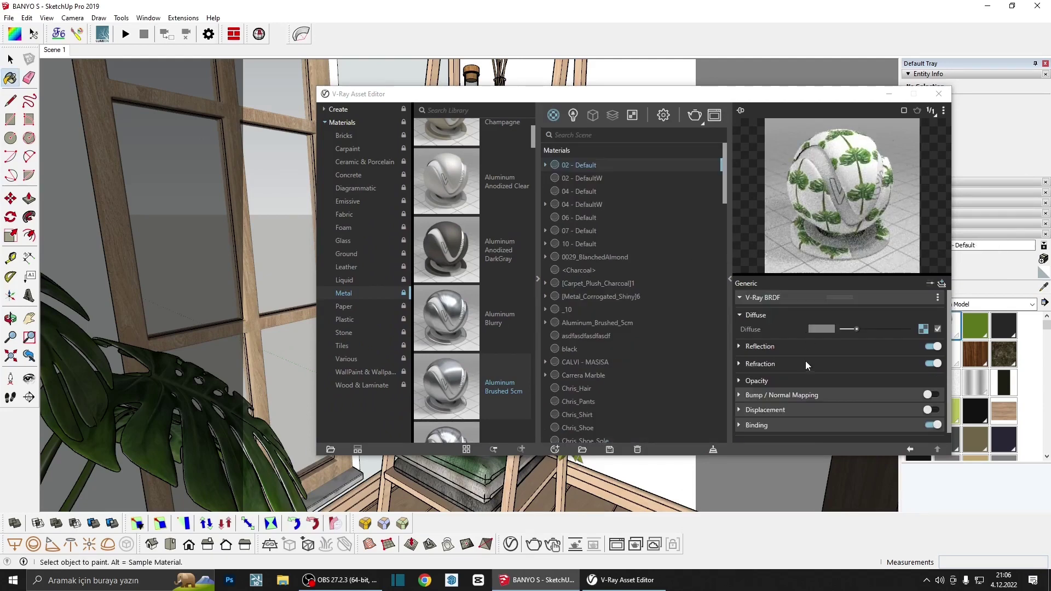
left_click(813, 346)
mouse_move(860, 362)
left_mouse_down()
mouse_move(890, 360)
mouse_move(902, 377)
left_mouse_up()
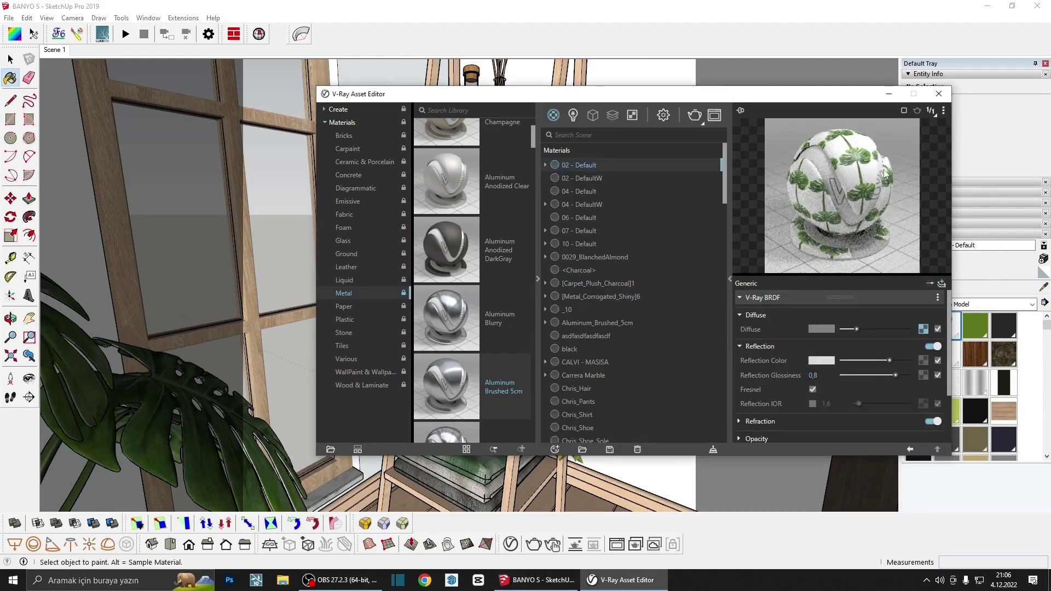
left_click(939, 94)
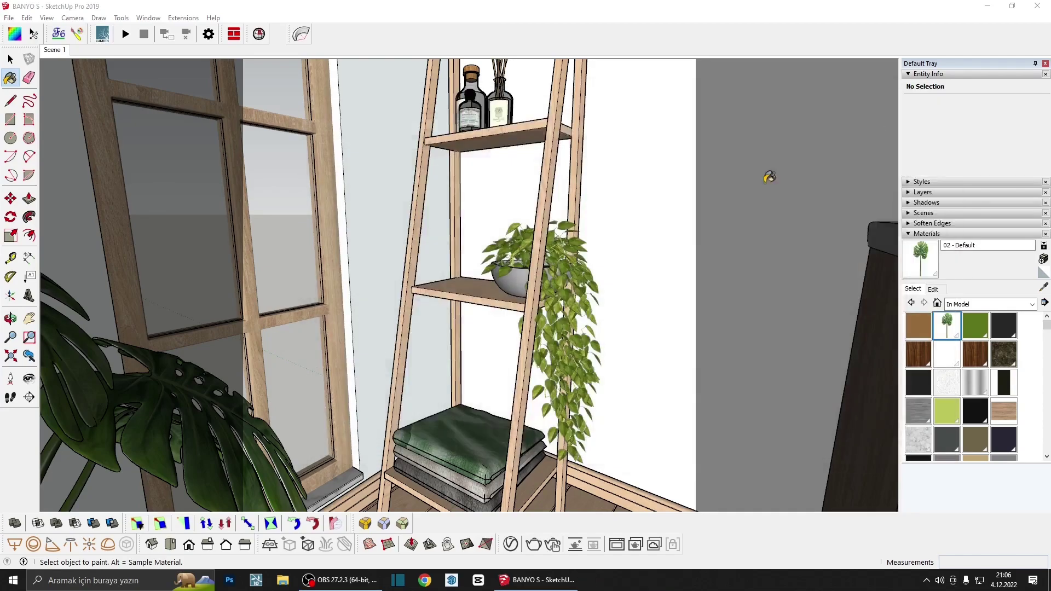
middle_click_drag(762, 172, 629, 286)
key("b")
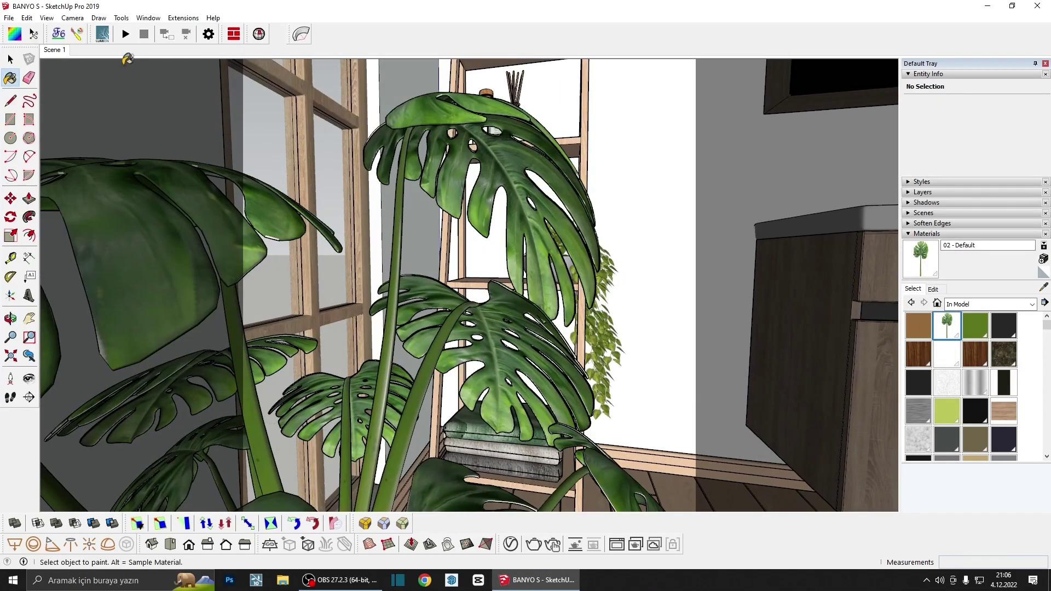
left_click(56, 51)
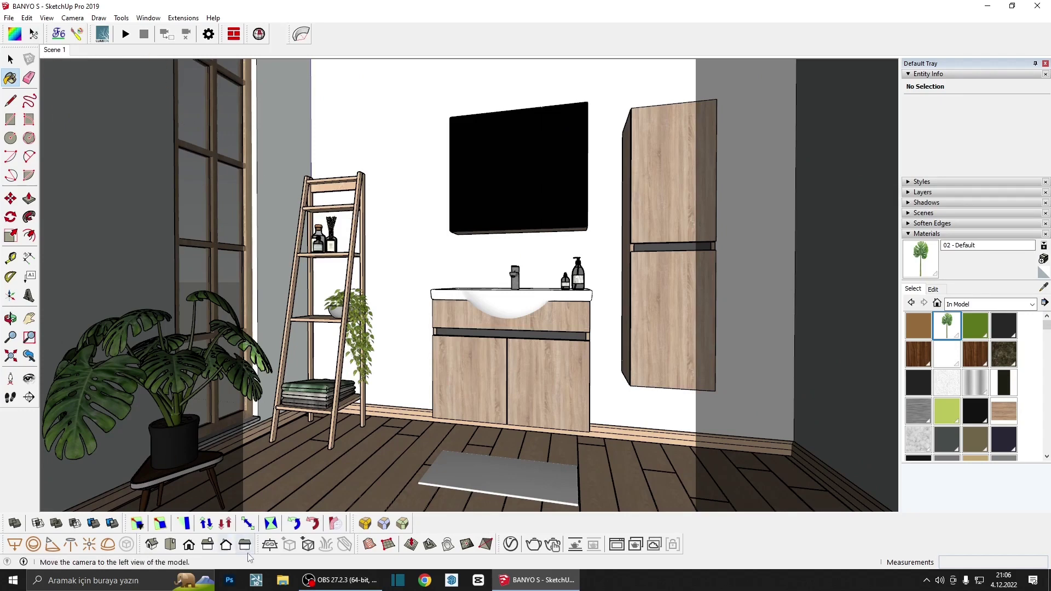
Drag Stucco J01 from the V-Ray WallPaint & Wallpaper library into the scene materials
left_click(510, 544)
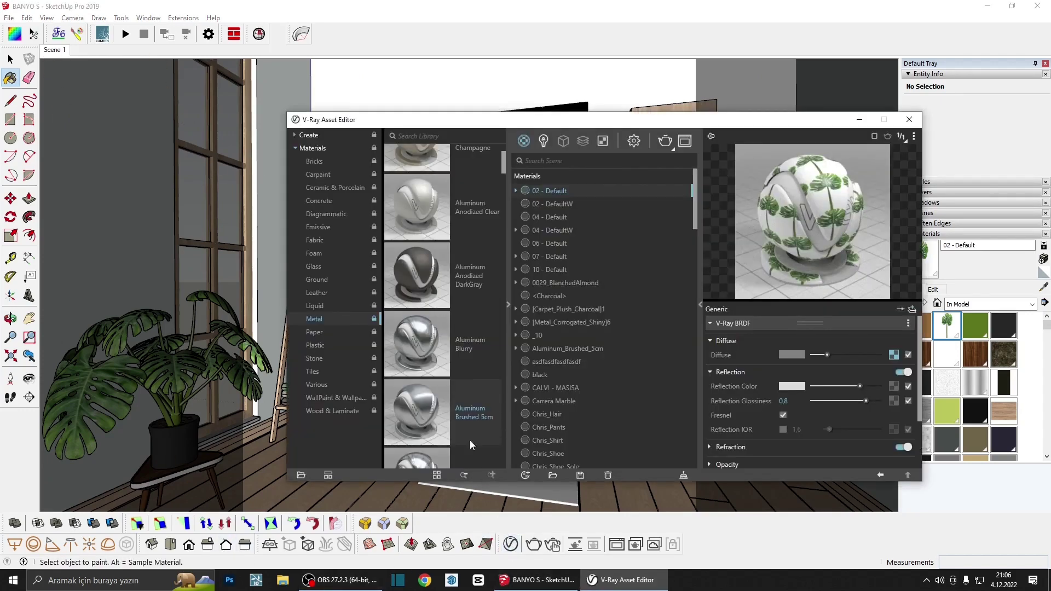
left_click(340, 413)
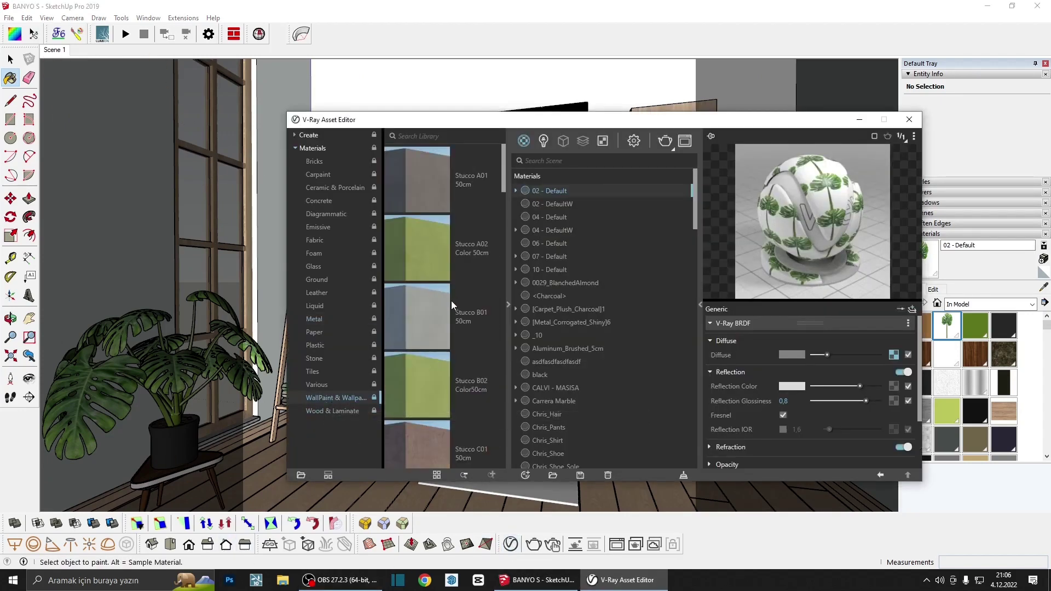
scroll(434, 357, "down", 3)
scroll(435, 369, "down", 3)
scroll(435, 369, "down", 2)
scroll(435, 372, "down", 2)
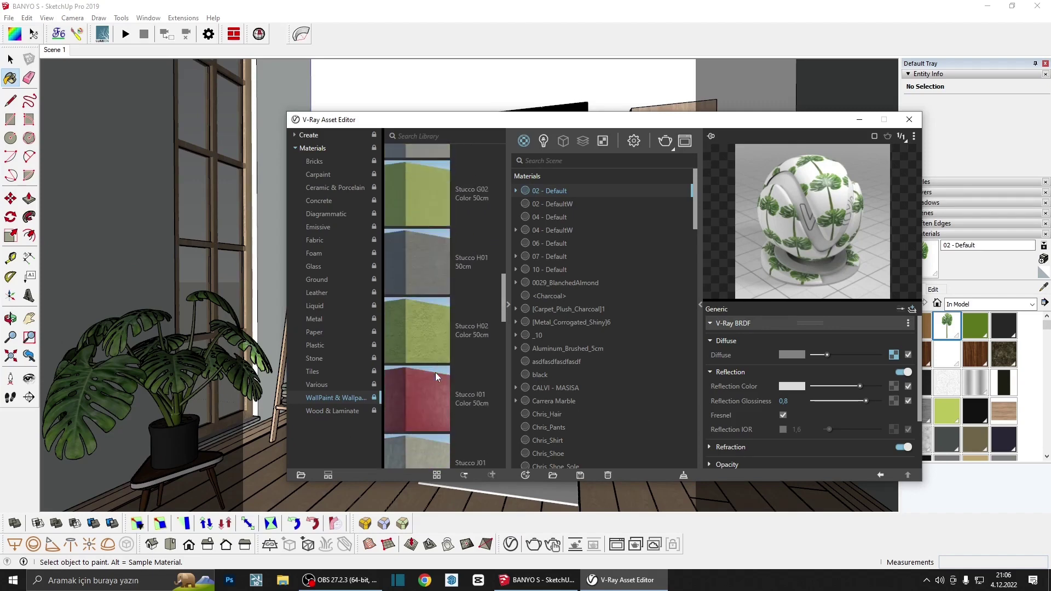
scroll(435, 372, "down", 2)
left_click_drag(433, 317, 602, 331)
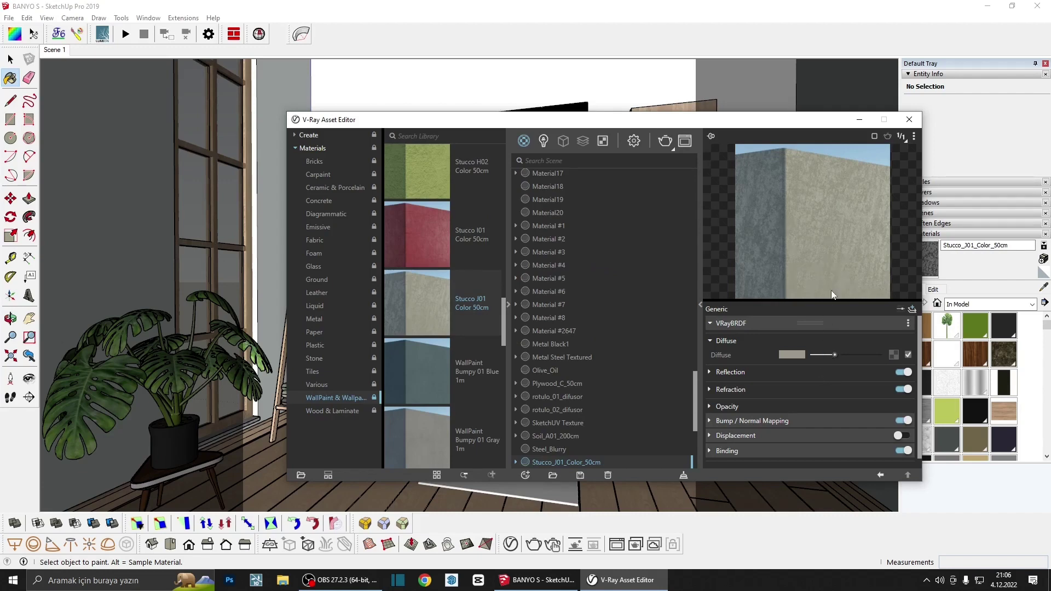
Check the stucco's bump settings, then minimize the V-Ray Asset Editor
left_click(803, 420)
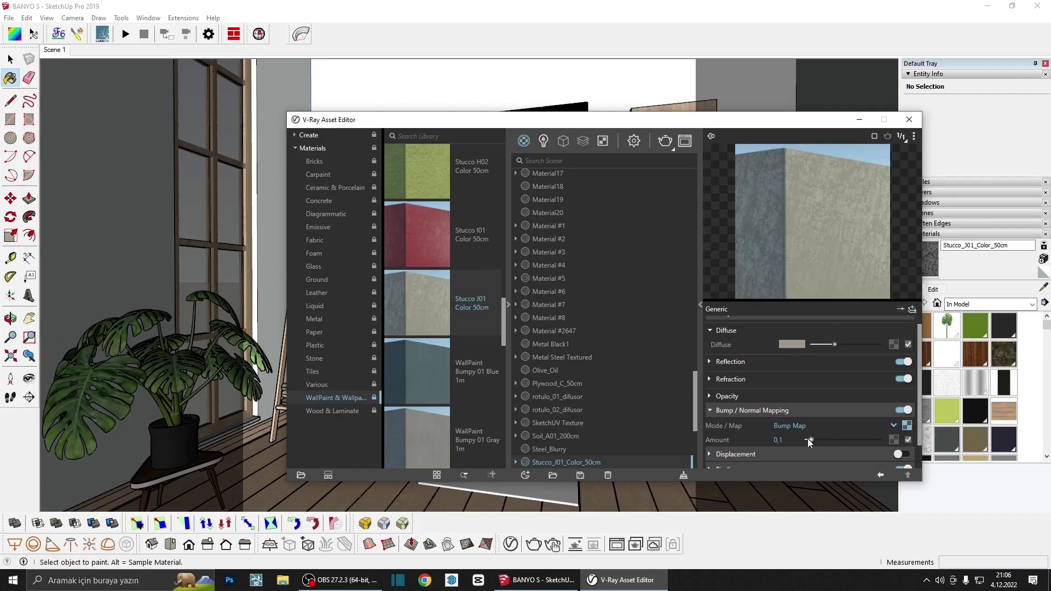
left_click(809, 410)
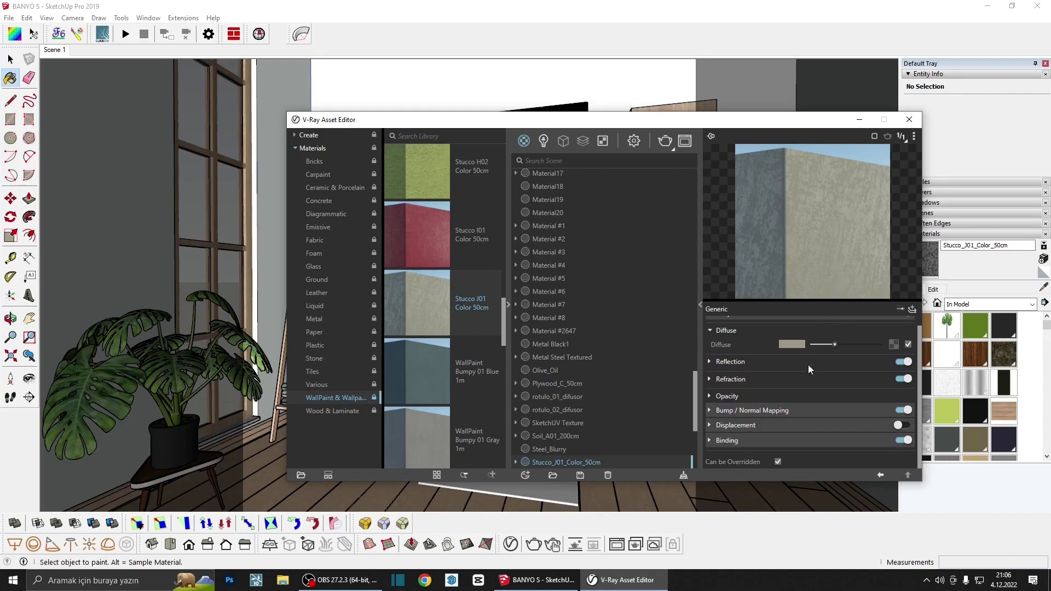
left_click(931, 256)
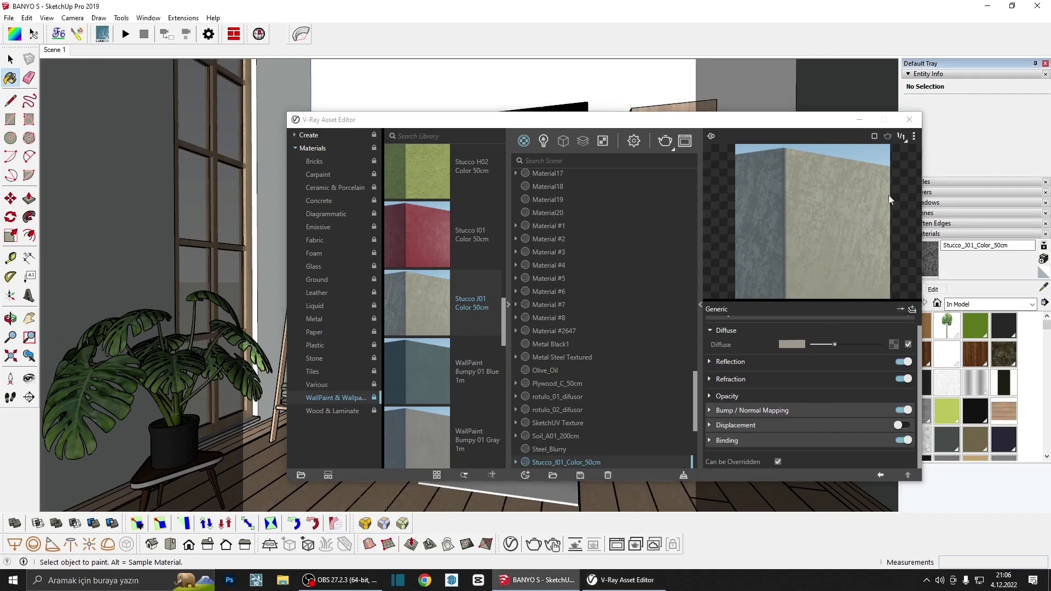
left_click(863, 125)
key("space")
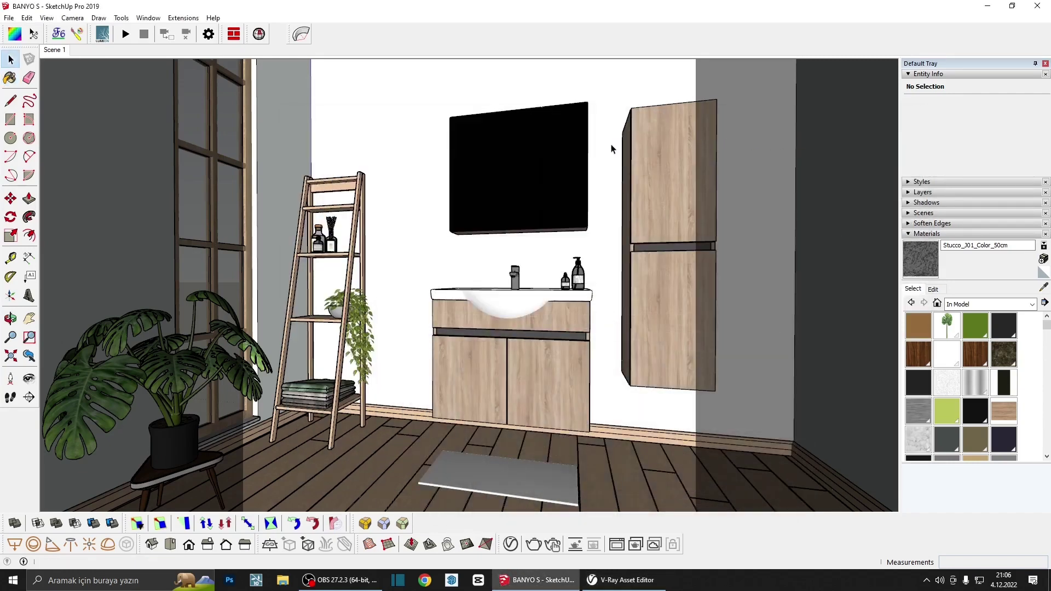
Select all faces of the room's wall group and paint them with Stucco_J01
left_click(603, 159)
mouse_move(570, 204)
middle_mouse_down()
mouse_move(500, 364)
mouse_move(480, 369)
middle_mouse_up()
scroll(481, 370, "down", 5)
key("ctrl+a")
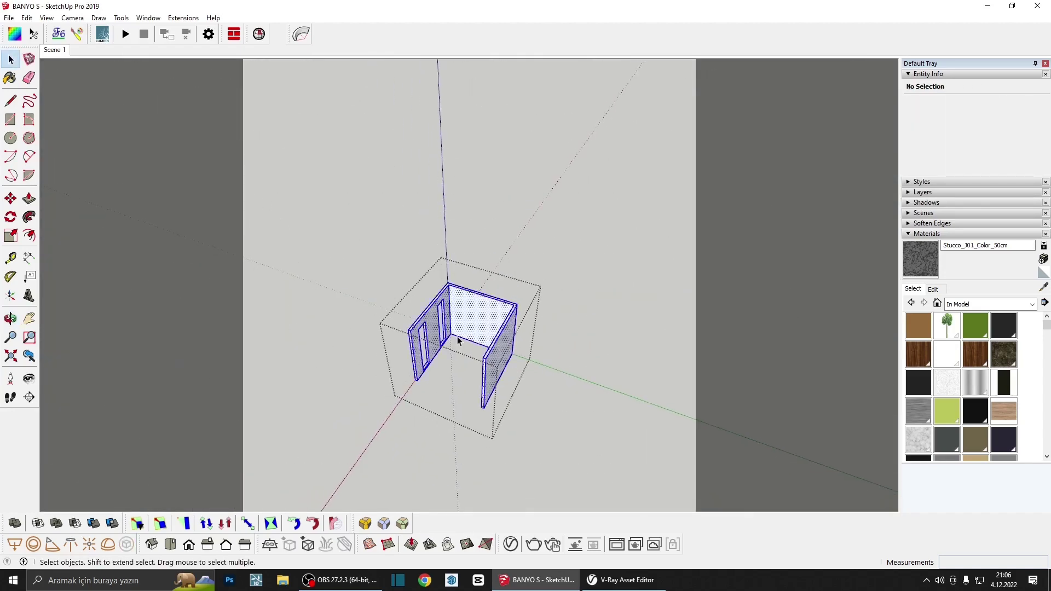
scroll(482, 328, "up", 2)
key("b")
scroll(490, 312, "up", 3)
scroll(476, 275, "up", 3)
left_click(476, 275)
scroll(476, 275, "up", 3)
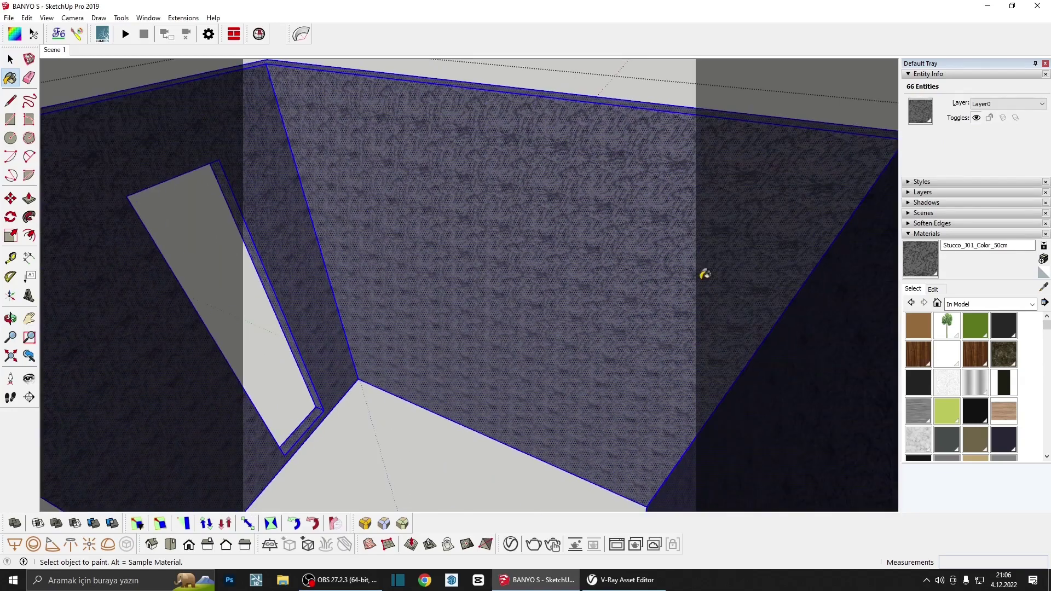
Set the stucco texture width to 50 cm, after first trying 75 cm
left_click(939, 295)
double_click(933, 414)
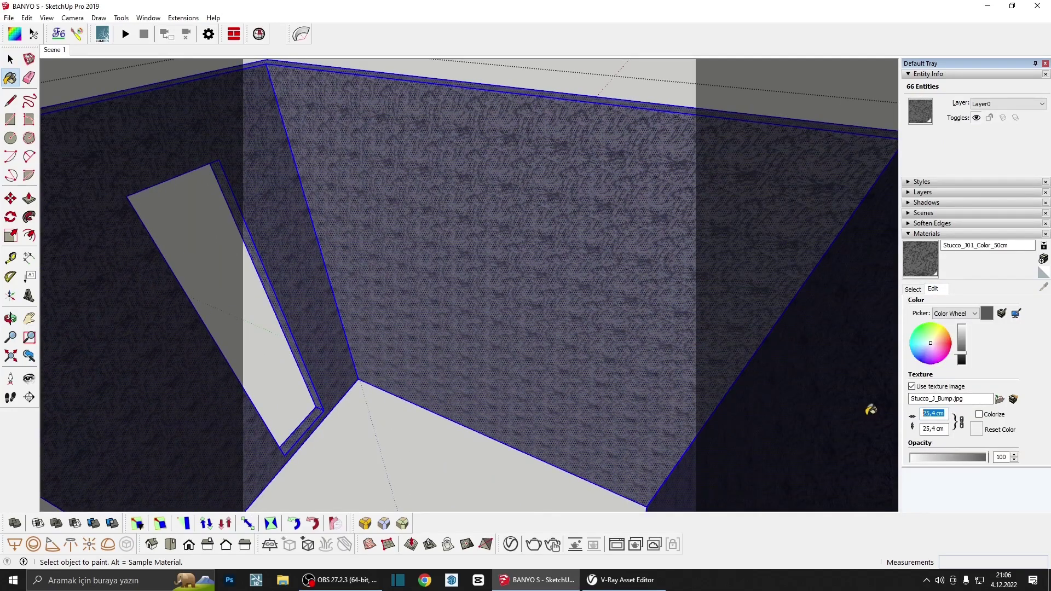
type("75")
key("Return")
scroll(793, 305, "down", 3)
mouse_move(794, 305)
middle_mouse_down()
mouse_move(659, 294)
mouse_move(582, 308)
middle_mouse_up()
double_click(933, 414)
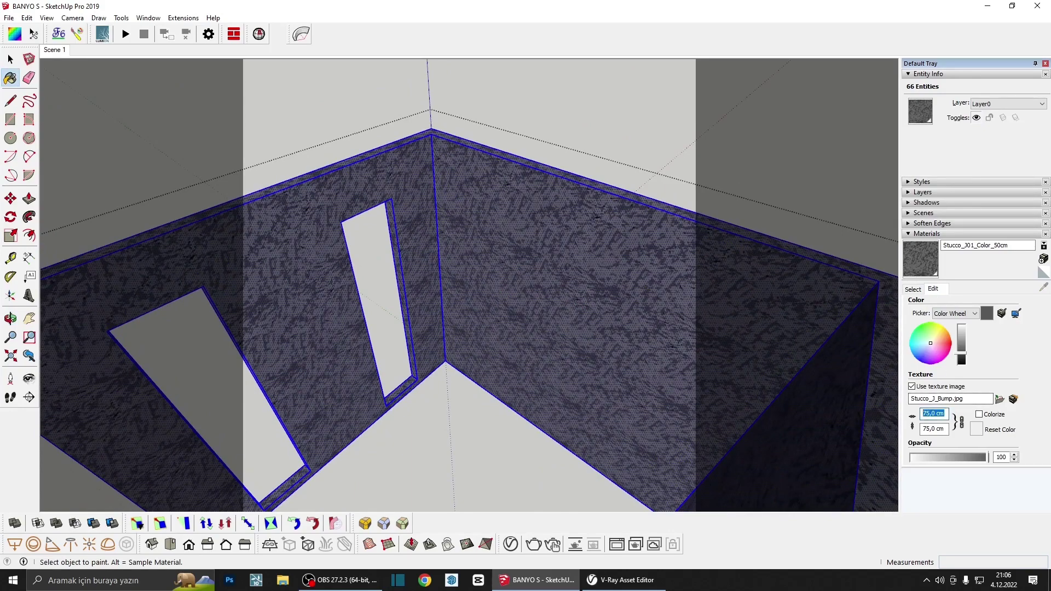
type("50")
key("Return")
scroll(594, 317, "down", 3)
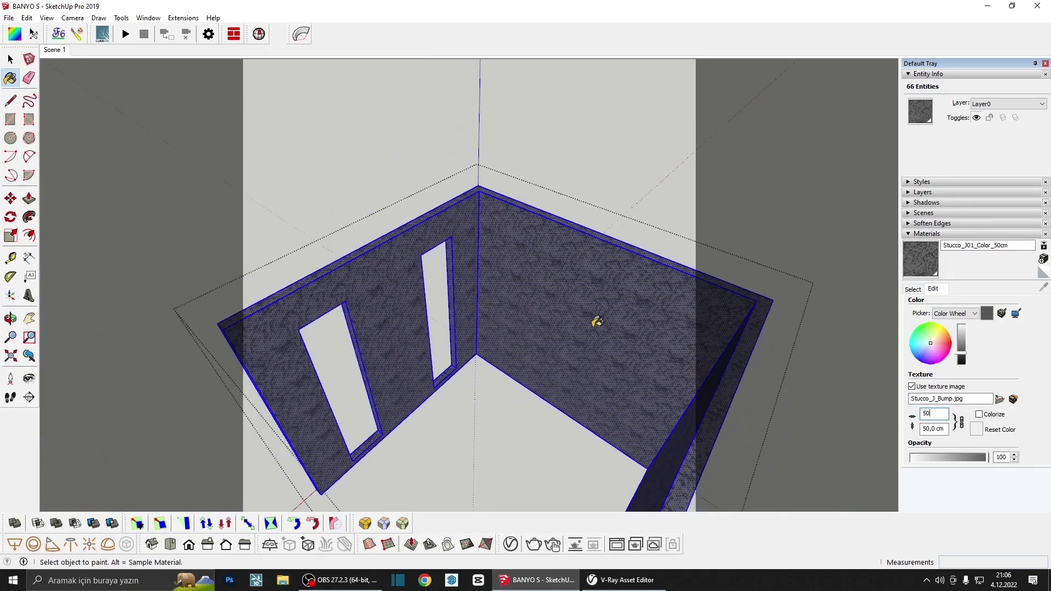
key("space")
scroll(564, 291, "down", 3)
Paint the wall face with the doorway with the stucco as well
middle_click_drag(605, 258, 391, 265)
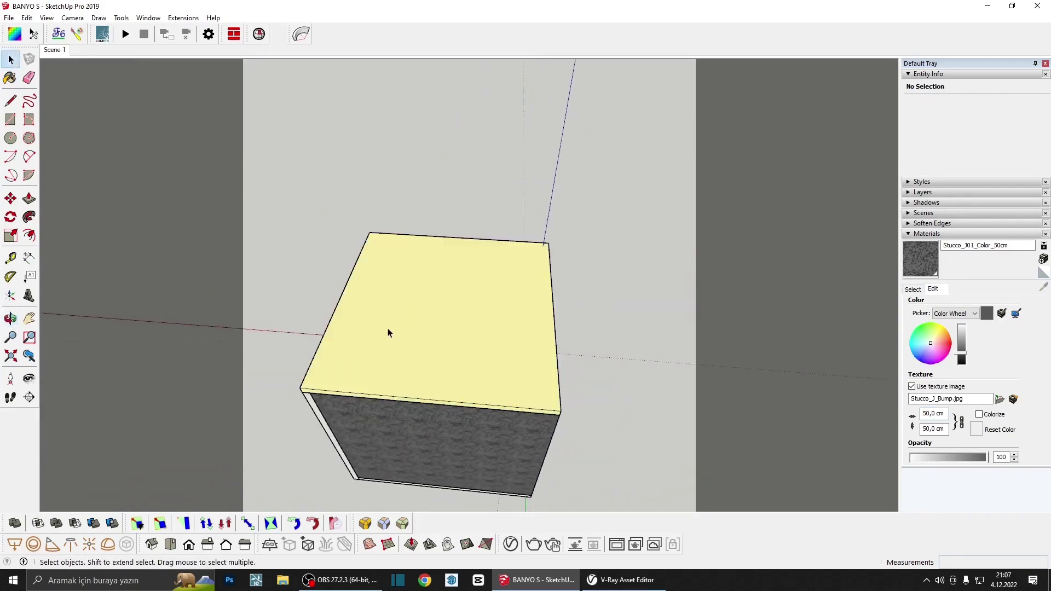
scroll(364, 426, "up", 2)
mouse_move(372, 414)
middle_mouse_down()
mouse_move(364, 251)
mouse_move(383, 285)
middle_mouse_up()
left_click(383, 241)
key("b")
left_click(383, 242)
key("space")
Inspect the textured corner and open the door wall group for editing
scroll(383, 303, "up", 3)
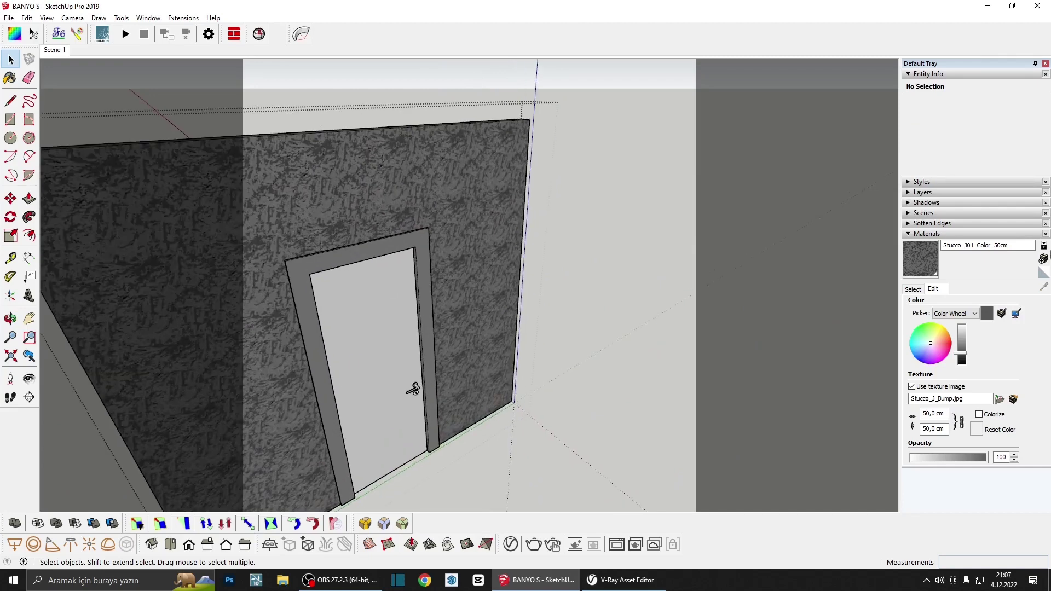
scroll(880, 295, "down", 2)
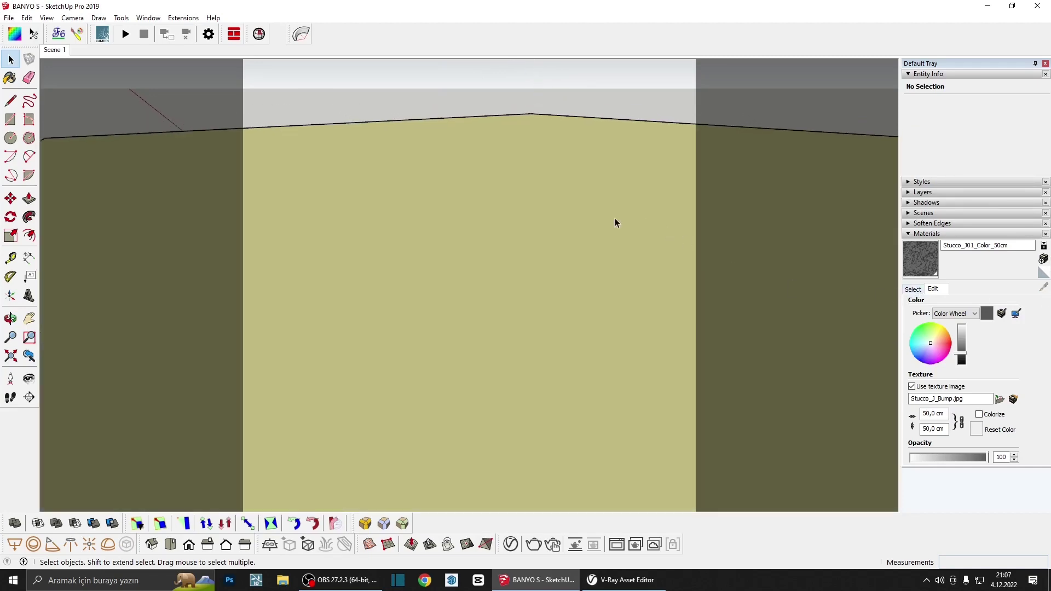
mouse_move(615, 223)
middle_mouse_down()
mouse_move(762, 307)
mouse_move(497, 363)
middle_mouse_up()
scroll(351, 377, "up", 2)
scroll(350, 377, "down", 3)
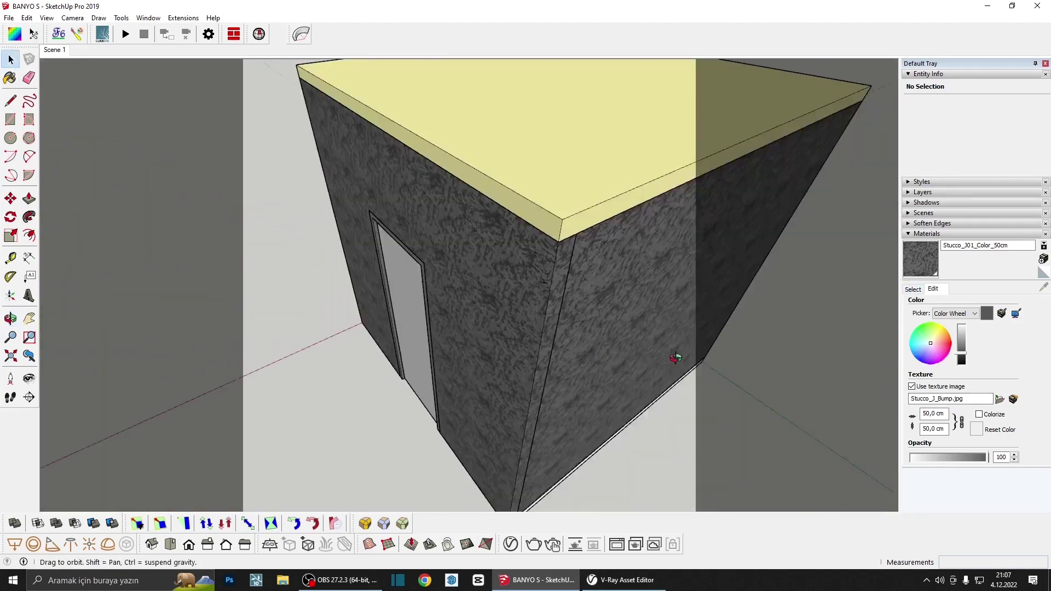
double_click(410, 351)
scroll(387, 248, "up", 3)
scroll(387, 247, "up", 2)
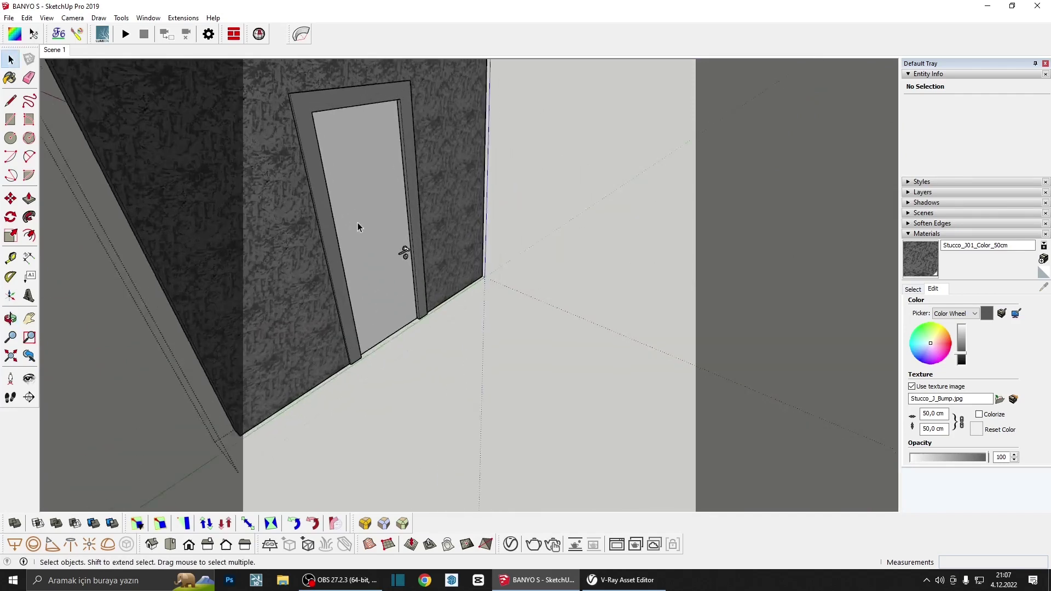
scroll(387, 248, "up", 1)
left_click(918, 293)
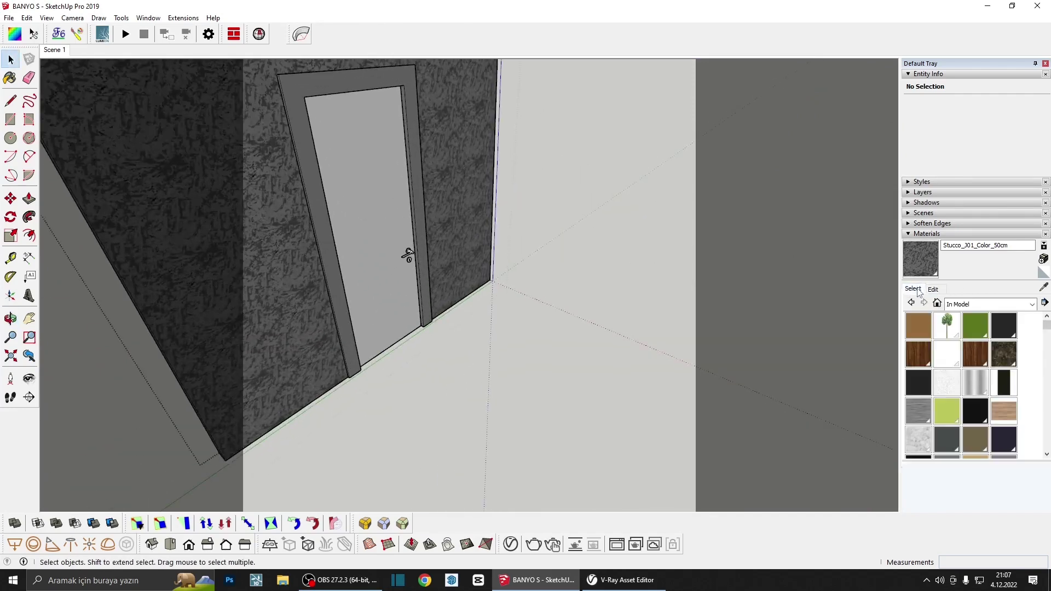
Give the sampled Material19 a V-Ray reflection at 0.8 glossiness and a darker diffuse
left_click(1043, 287)
left_click(430, 253)
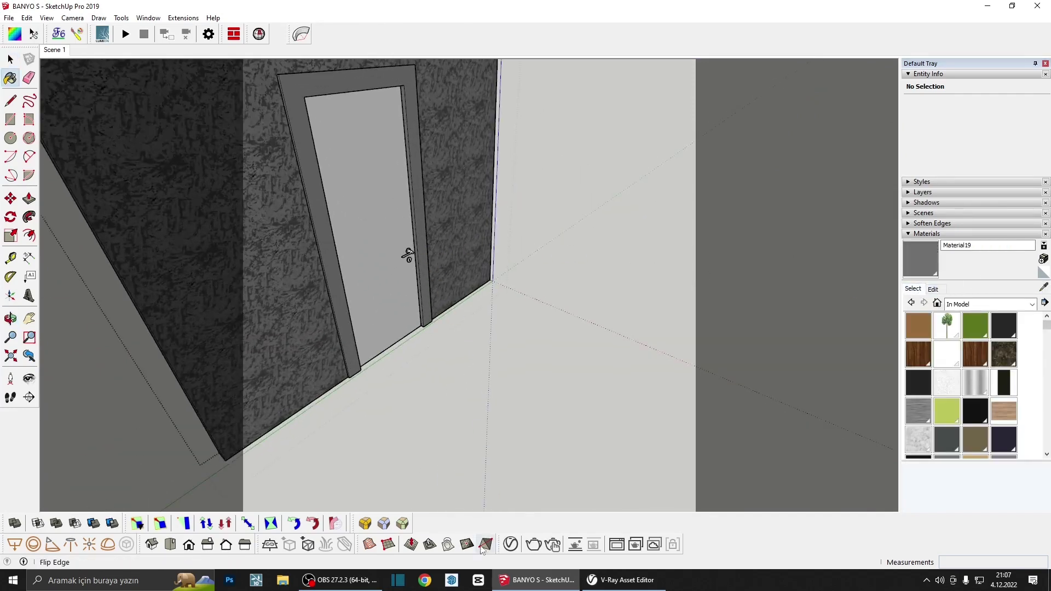
left_click(602, 583)
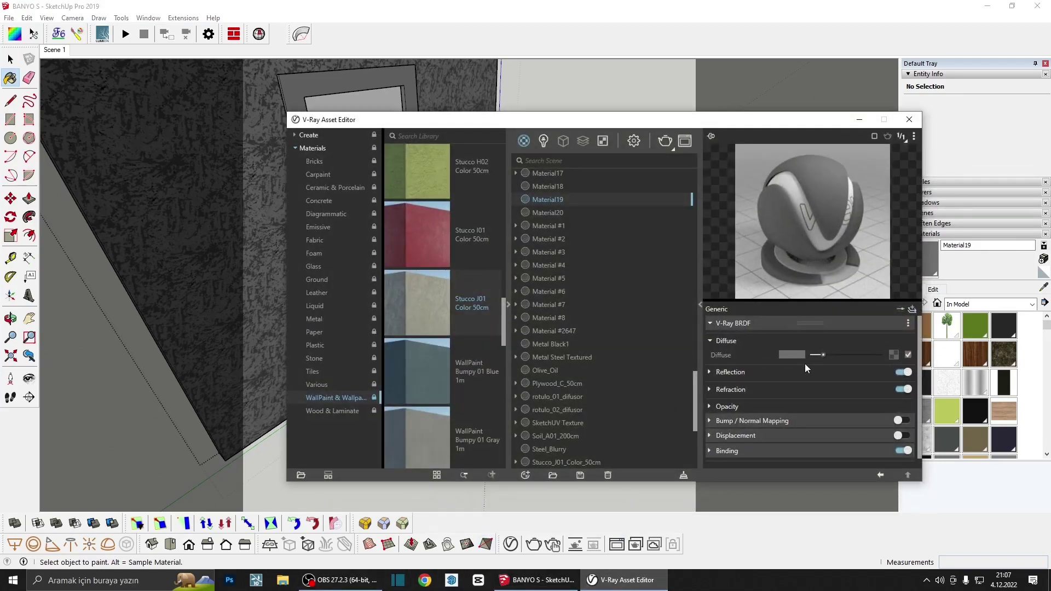
left_click(818, 371)
mouse_move(839, 386)
left_mouse_down()
mouse_move(860, 386)
mouse_move(865, 401)
left_mouse_up()
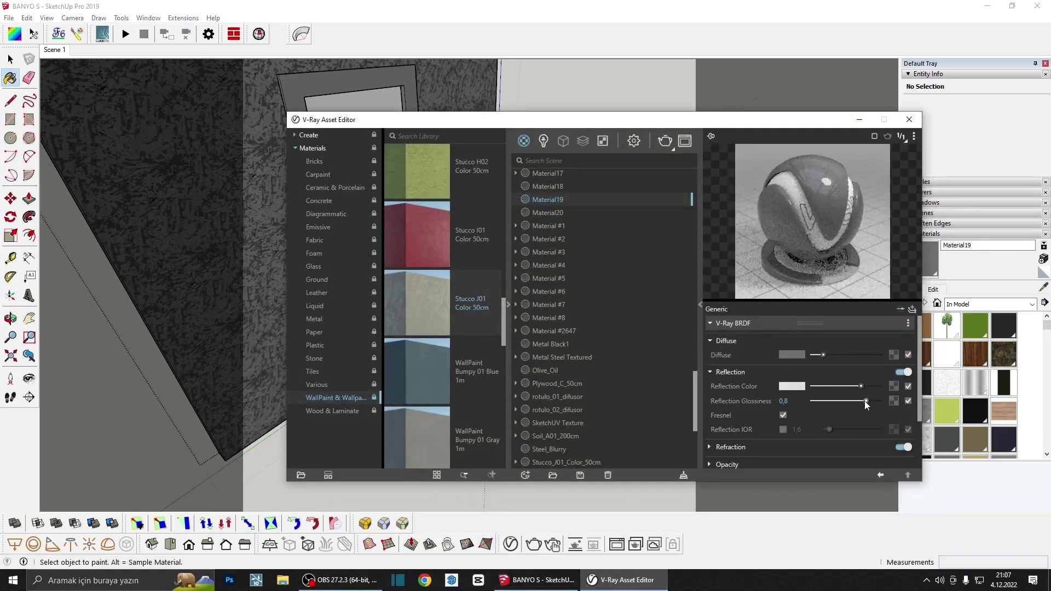
left_click_drag(823, 355, 817, 354)
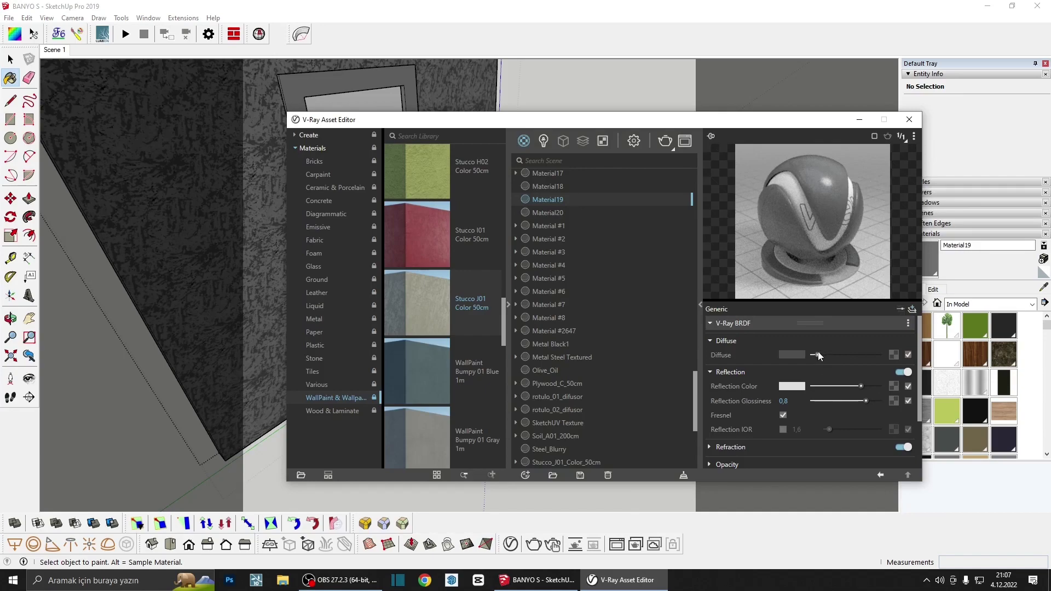
mouse_move(777, 127)
left_mouse_down()
mouse_move(831, 94)
mouse_move(842, 307)
mouse_move(863, 314)
left_mouse_up()
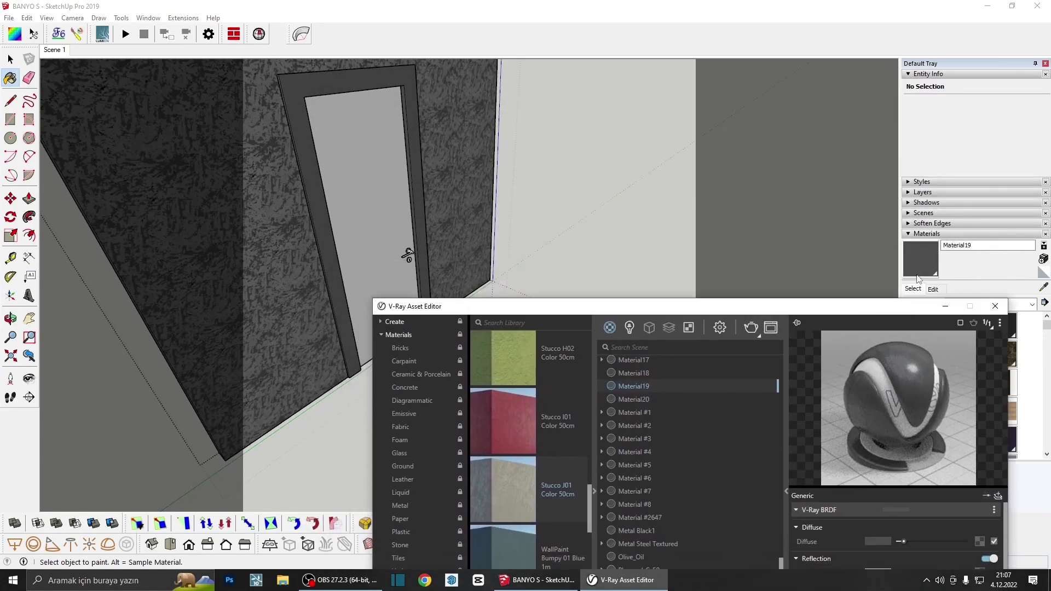
Set Material20's reflection glossiness to 0.75 with a toned-down reflection colour
left_click(353, 217, "alt")
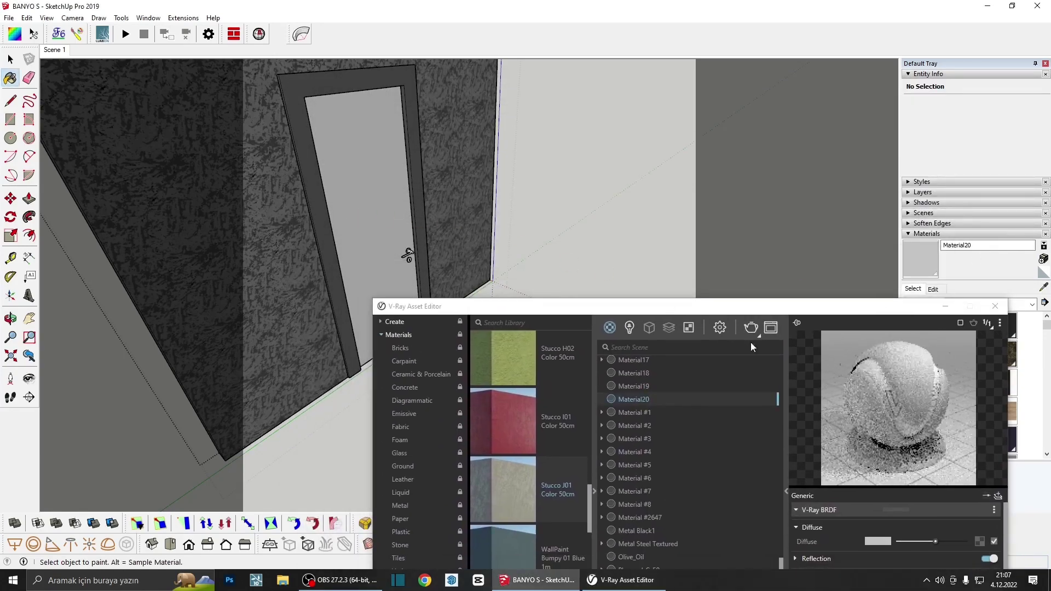
left_click_drag(827, 309, 787, 174)
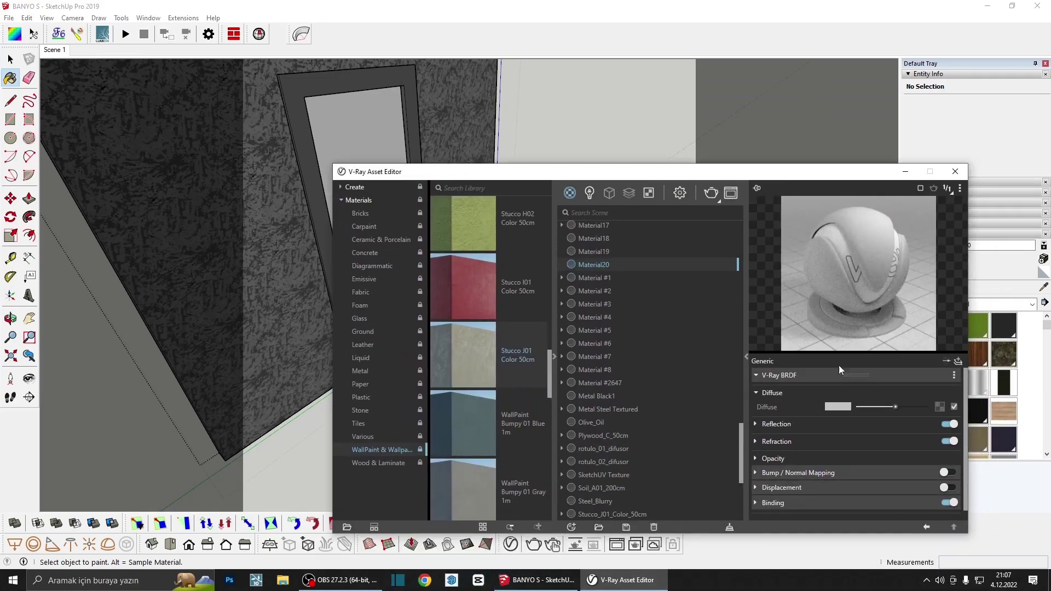
left_click(848, 423)
left_click_drag(922, 453, 888, 438)
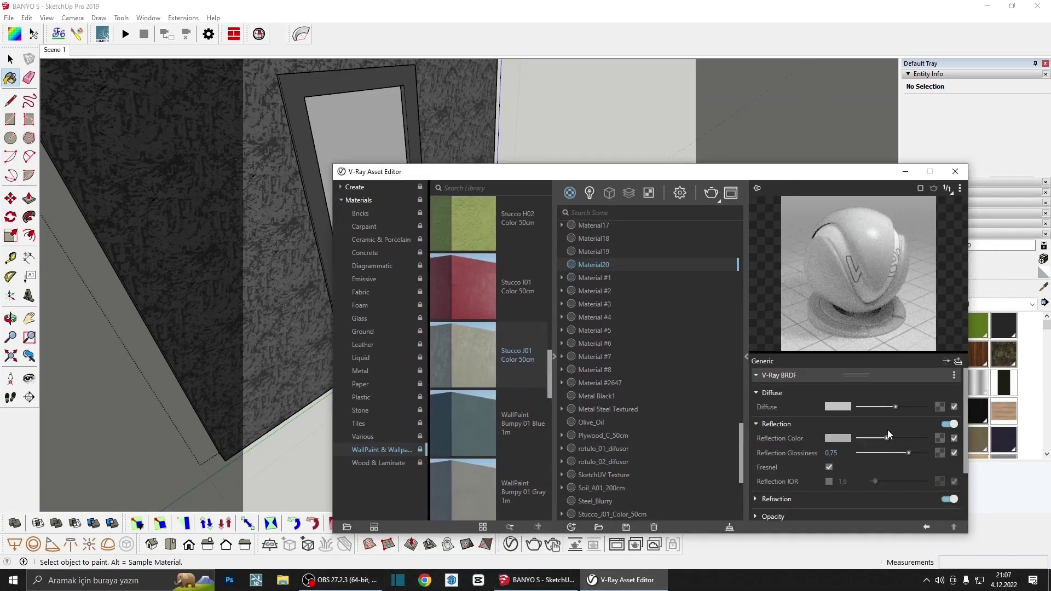
left_click(955, 171)
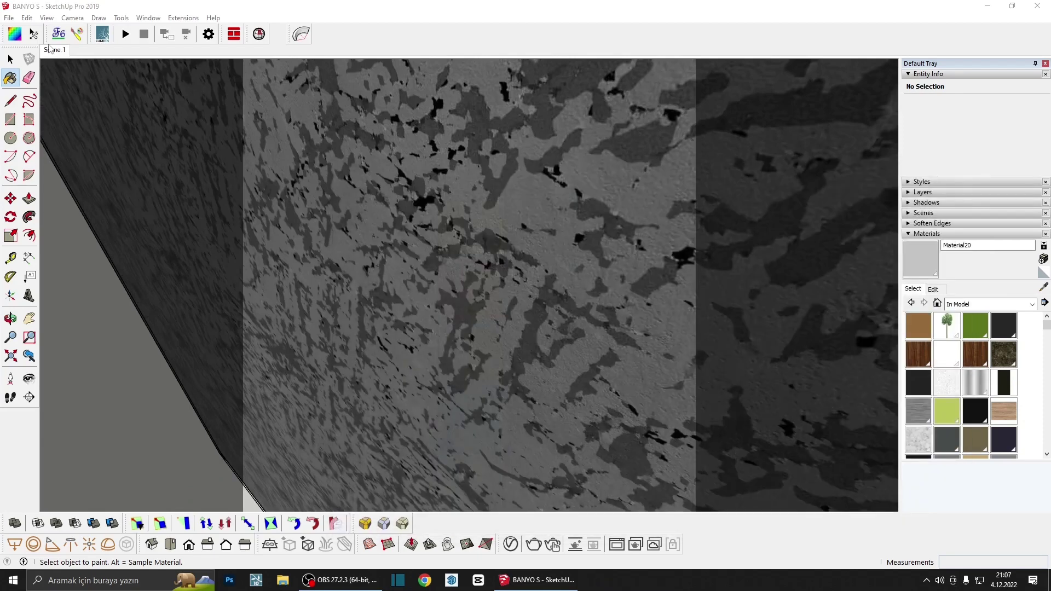
key("space")
scroll(356, 385, "down", 10)
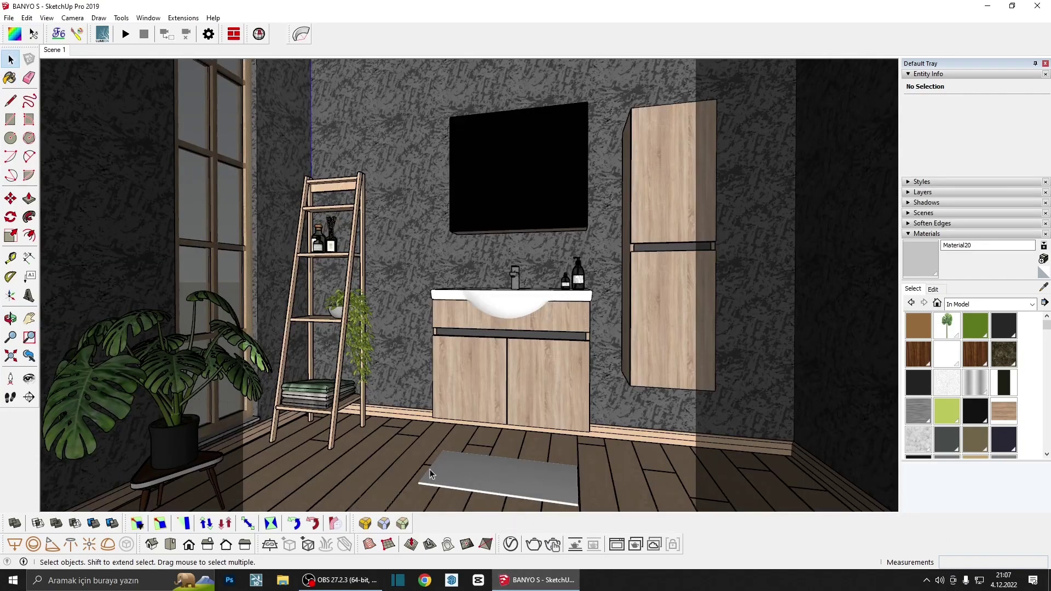
Sample the Carrera Marble window sill and push its reflection colour to full white
scroll(238, 426, "up", 2)
scroll(238, 426, "up", 3)
scroll(241, 425, "up", 4)
scroll(209, 452, "up", 2)
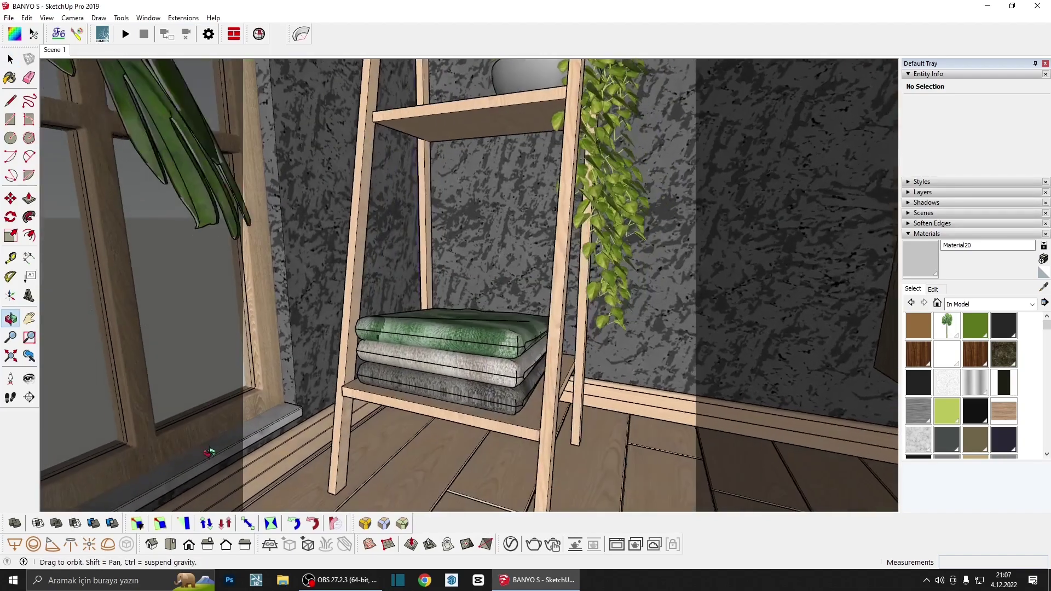
middle_click_drag(209, 452, 843, 321)
key("b")
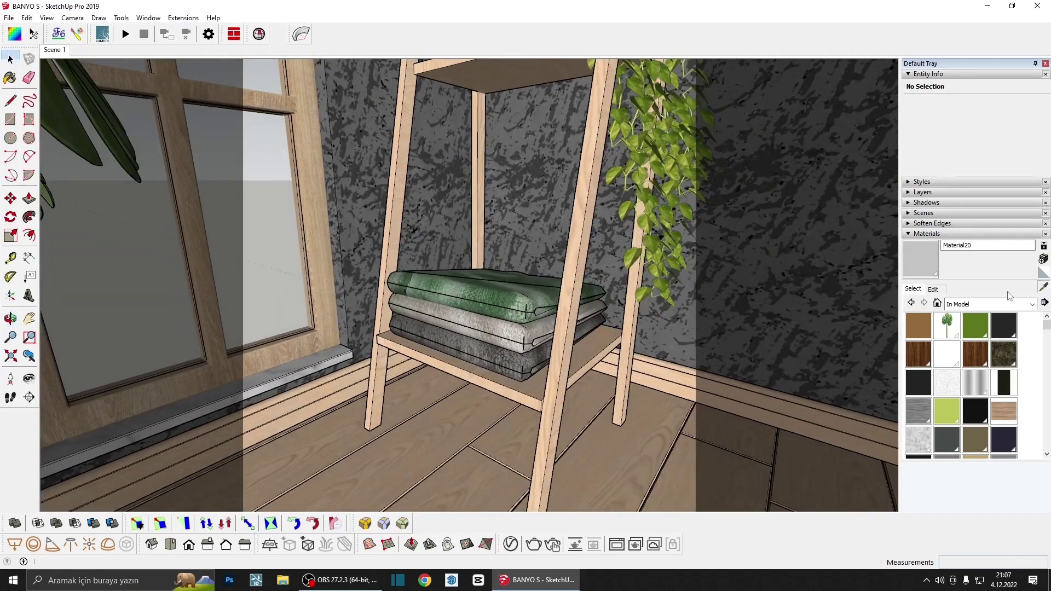
scroll(301, 361, "up", 3)
left_click(298, 360, "alt")
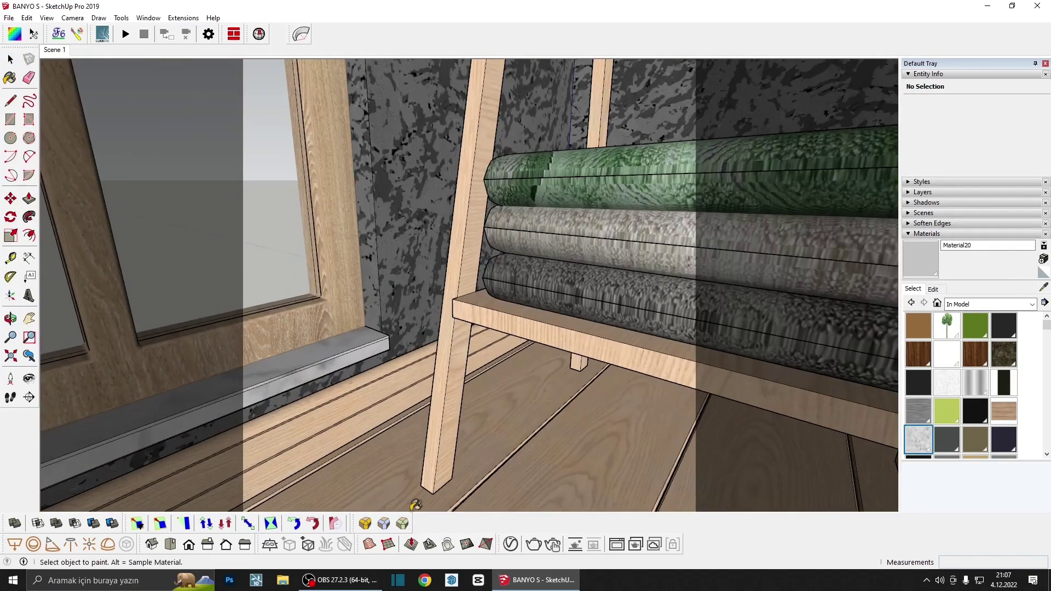
left_click(510, 544)
left_click(806, 422)
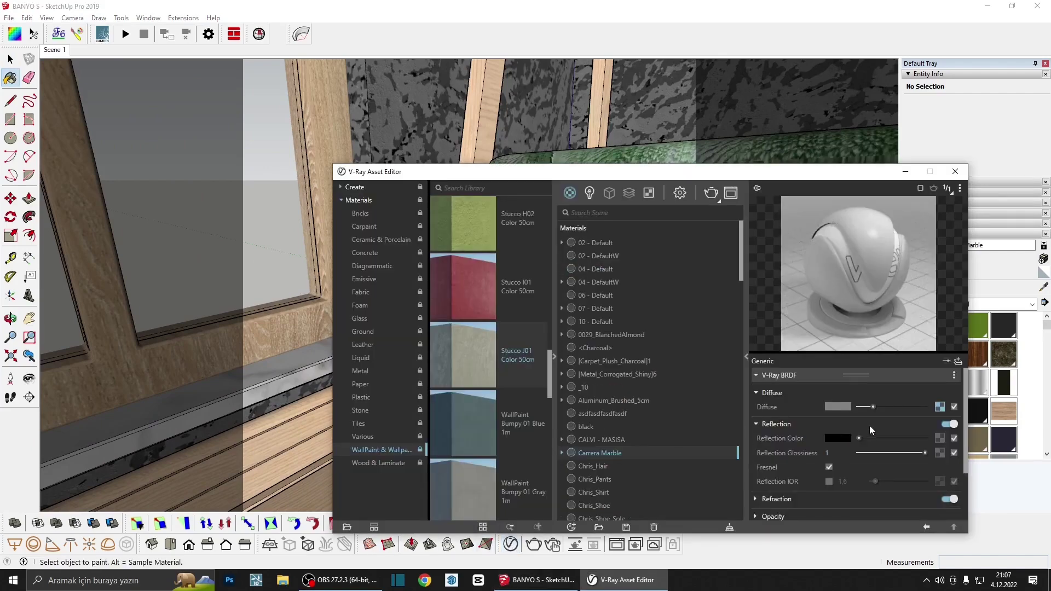
left_click_drag(886, 438, 917, 438)
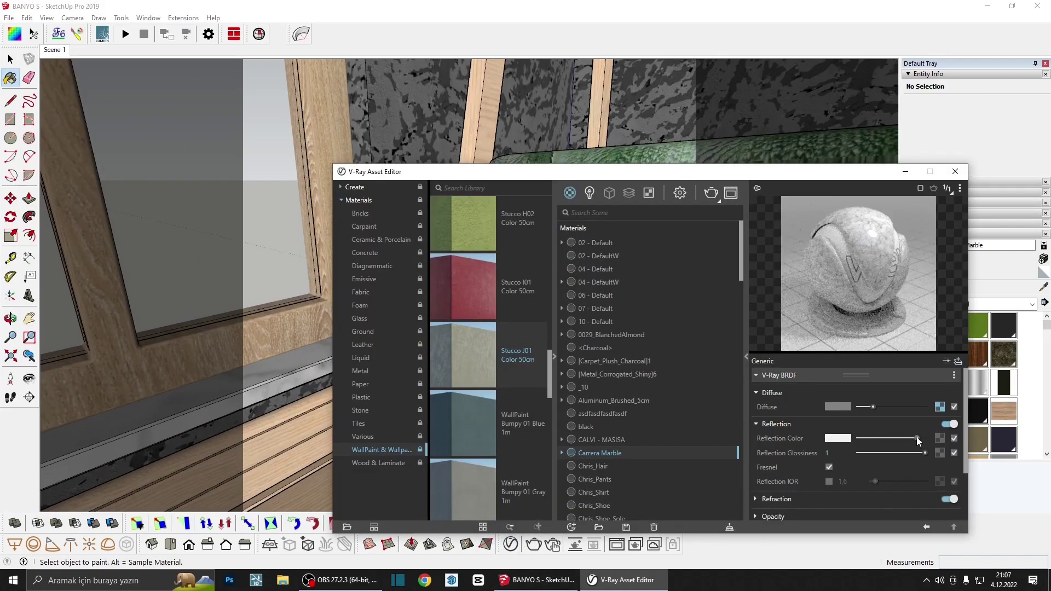
left_click(955, 171)
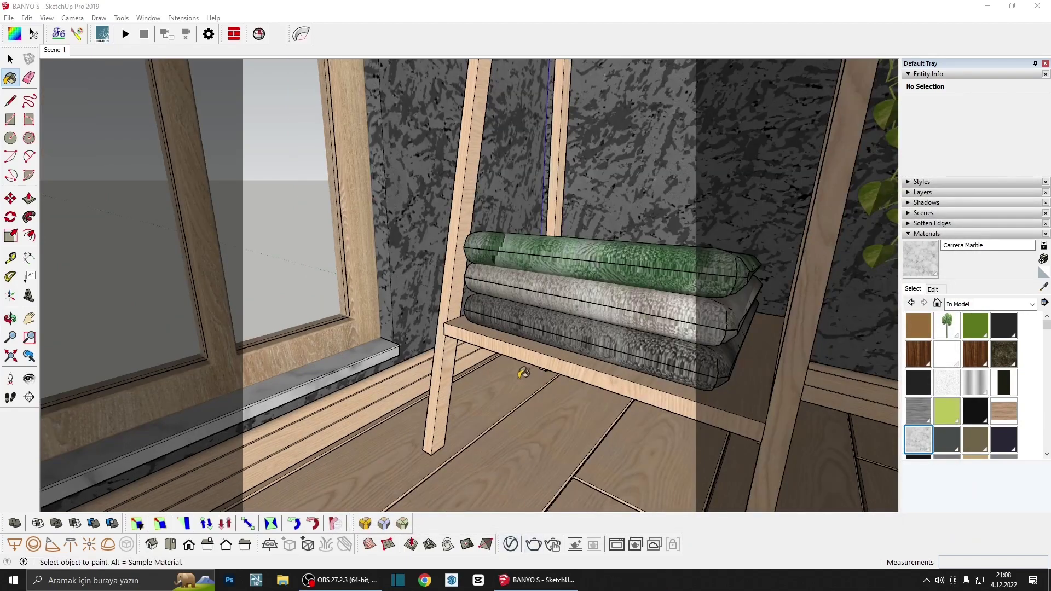
Create a new material using LOGO NEDEN.jpg from Downloads as its texture image
mouse_move(516, 371)
middle_mouse_down()
mouse_move(511, 422)
mouse_move(534, 404)
mouse_move(364, 394)
mouse_move(410, 315)
mouse_move(405, 342)
mouse_move(352, 235)
mouse_move(467, 328)
mouse_move(438, 297)
mouse_move(428, 388)
middle_mouse_up()
key("b")
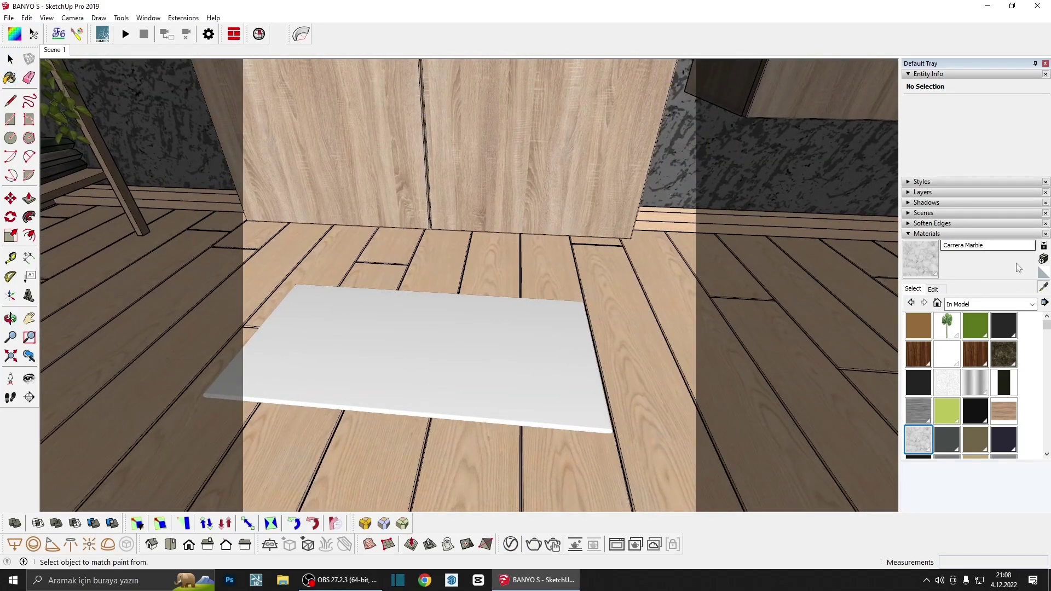
left_click(1043, 259)
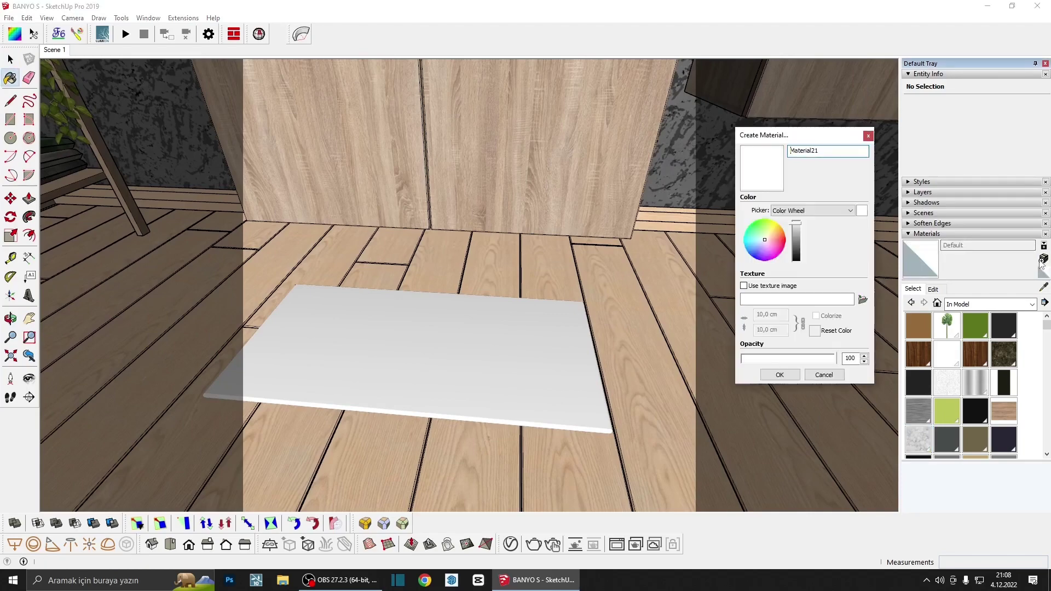
left_click(862, 298)
left_click(550, 206)
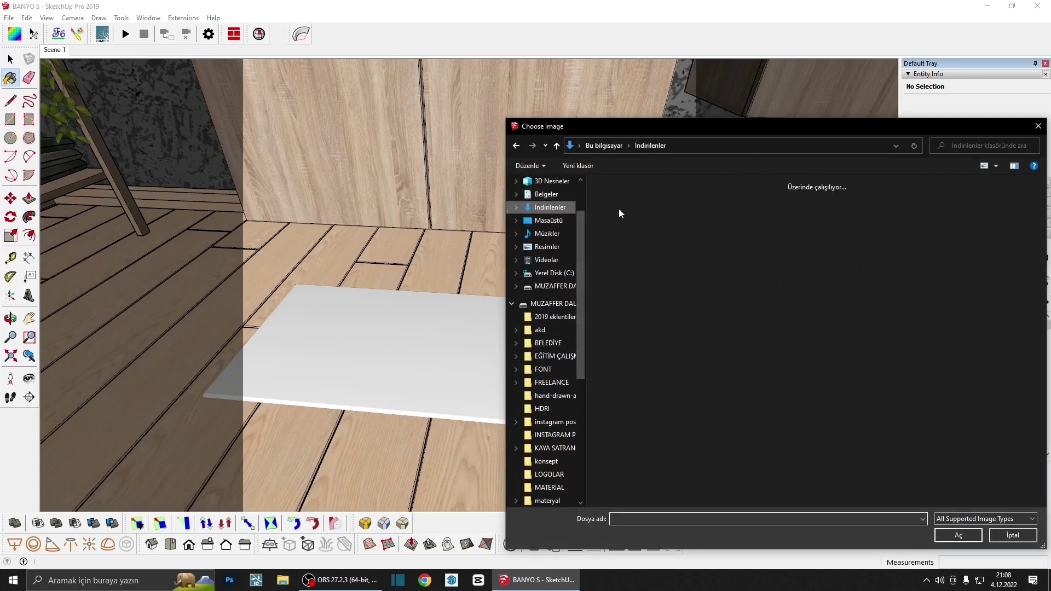
left_click(623, 222)
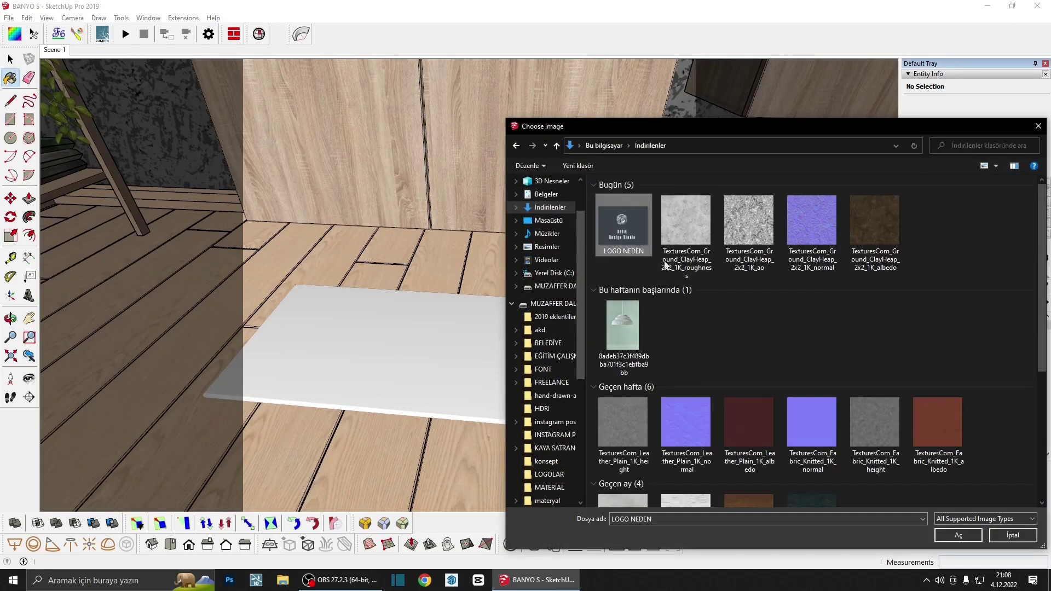
left_click(955, 536)
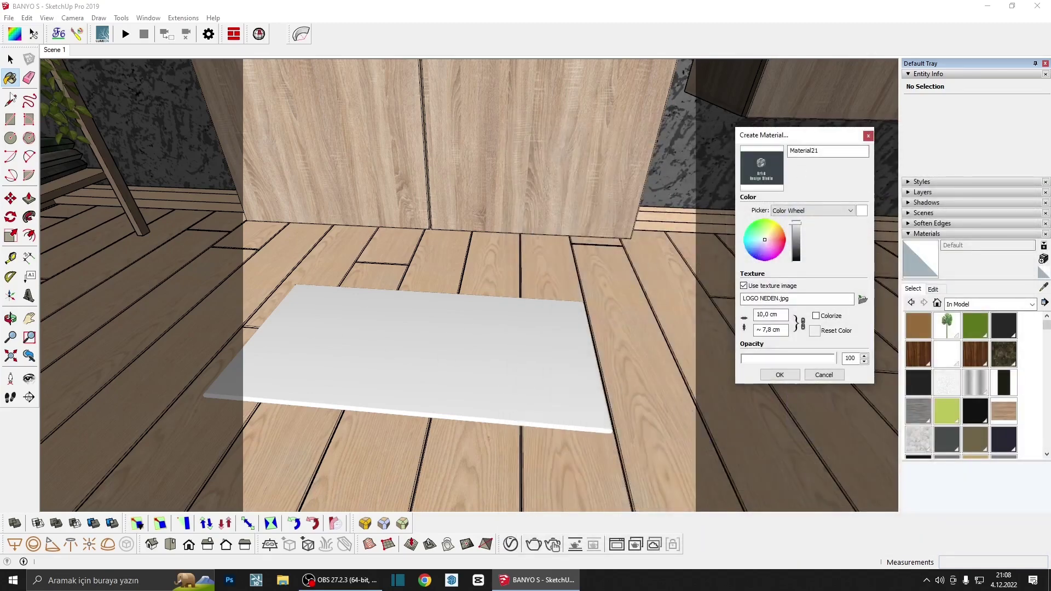
Confirm Material21, open the bath mat group and turn on Hidden Geometry
left_click(780, 374)
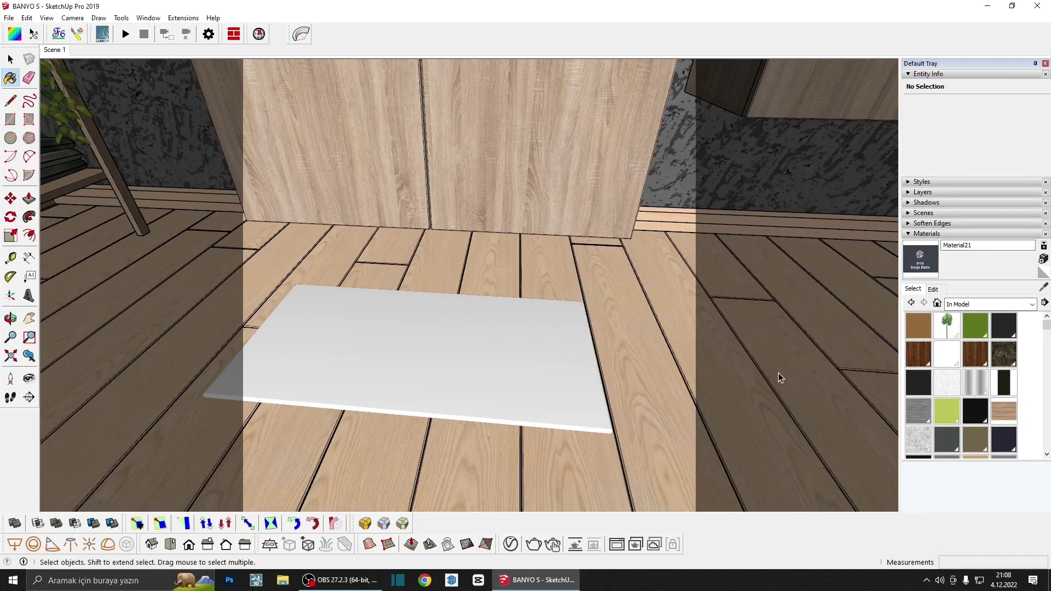
key("space")
mouse_move(444, 350)
middle_mouse_down()
mouse_move(476, 355)
mouse_move(445, 347)
middle_mouse_up()
triple_click(445, 347)
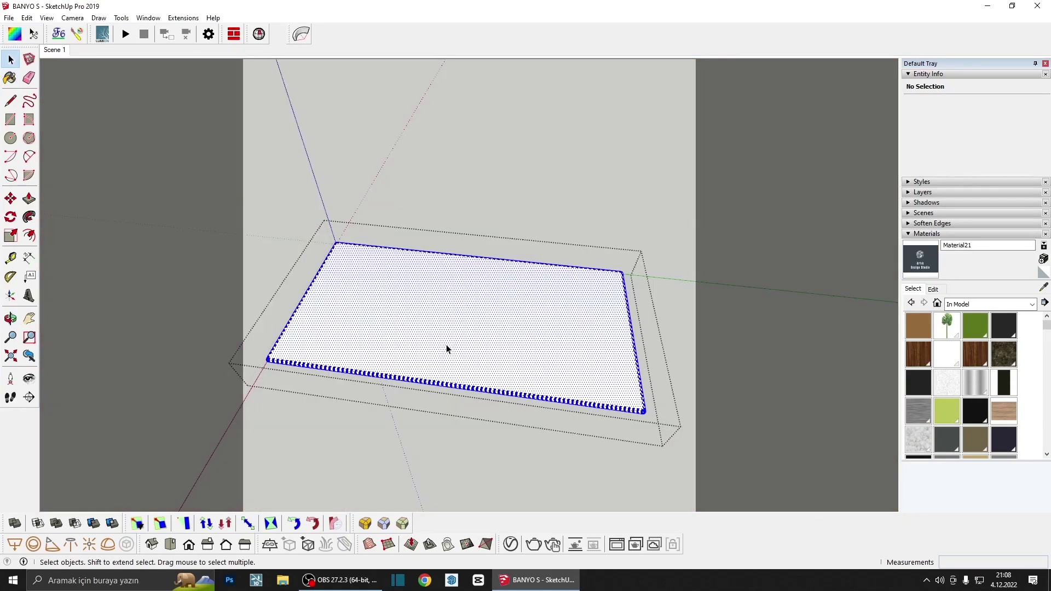
scroll(443, 340, "up", 3)
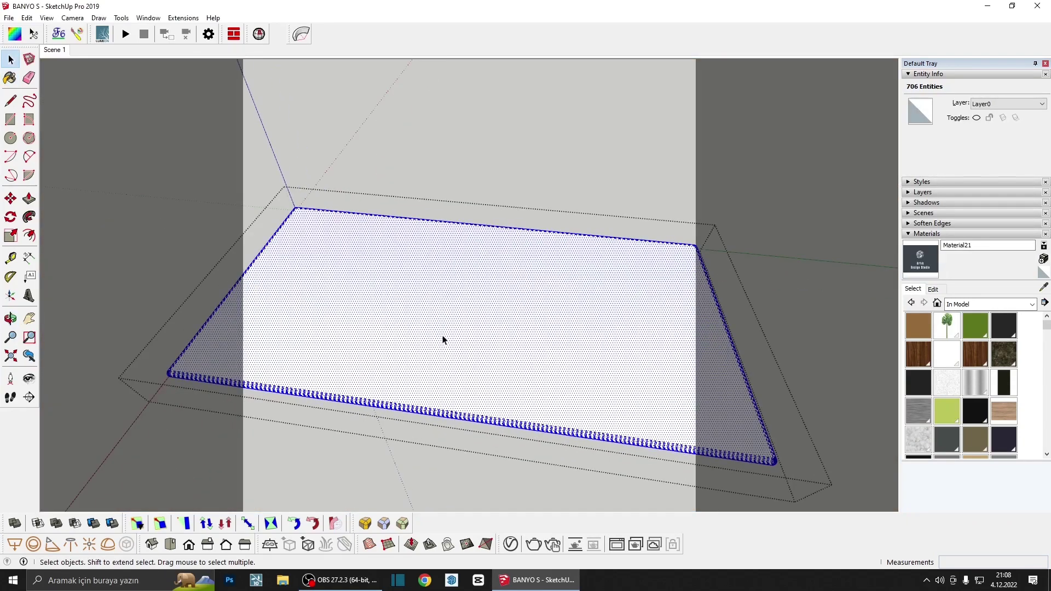
left_click(48, 18)
left_click(72, 63)
Select the mat's large top face and paint it with Material21
mouse_move(429, 291)
middle_mouse_down()
mouse_move(406, 317)
mouse_move(546, 223)
mouse_move(454, 294)
mouse_move(613, 279)
mouse_move(486, 268)
mouse_move(393, 286)
middle_mouse_up()
left_click(405, 316)
scroll(454, 294, "up", 3)
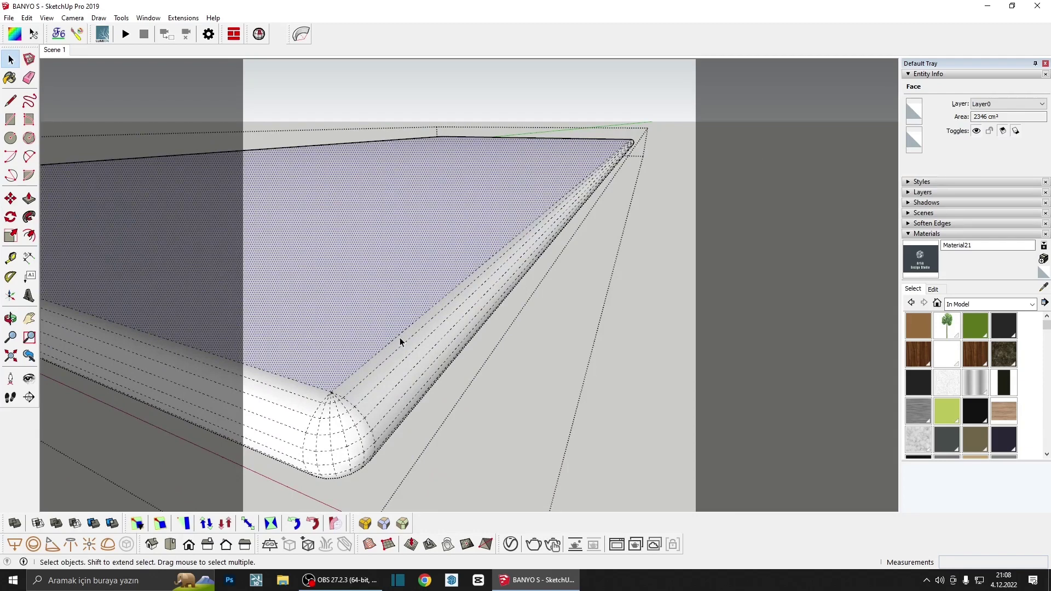
mouse_move(408, 333)
middle_mouse_down()
mouse_move(401, 364)
mouse_move(440, 335)
mouse_move(488, 281)
mouse_move(481, 275)
mouse_move(532, 317)
mouse_move(489, 304)
middle_mouse_up()
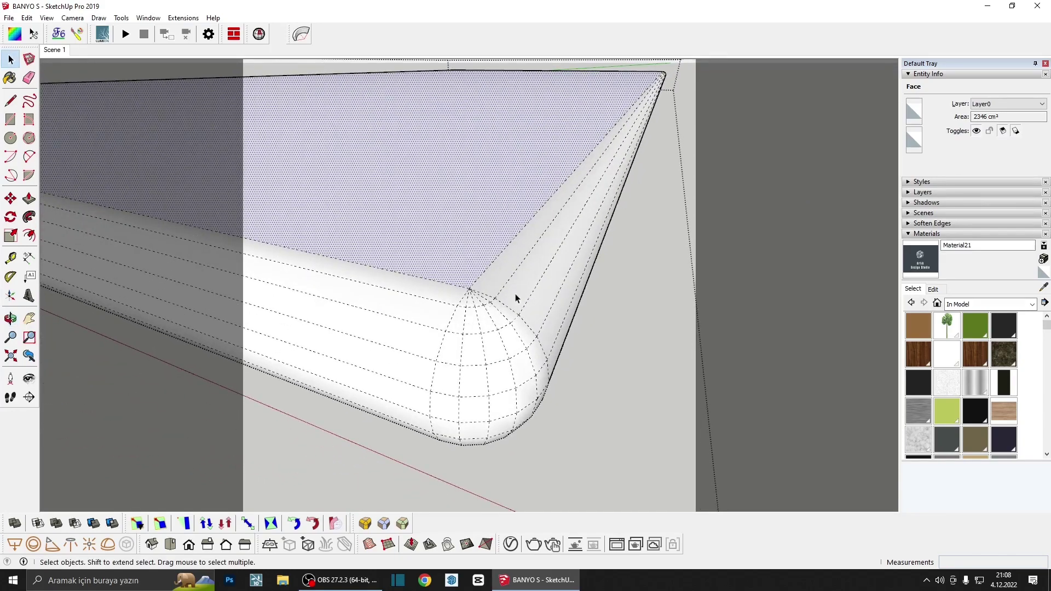
scroll(515, 298, "down", 2)
mouse_move(457, 206)
middle_mouse_down()
mouse_move(516, 218)
mouse_move(523, 239)
middle_mouse_up()
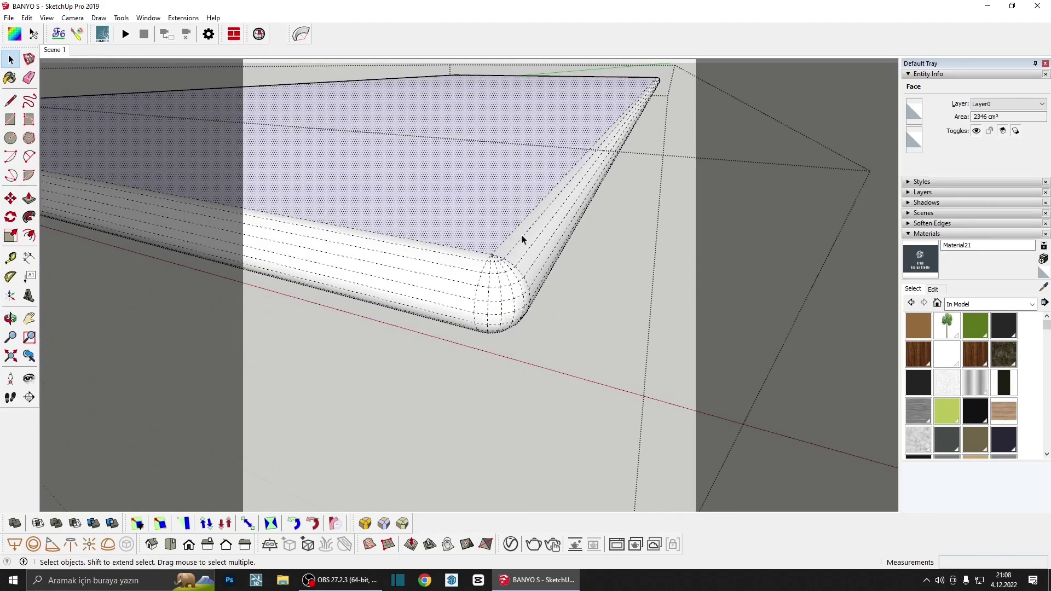
left_click(524, 237)
mouse_move(504, 194)
middle_mouse_down()
mouse_move(356, 310)
mouse_move(337, 390)
mouse_move(528, 257)
mouse_move(347, 410)
mouse_move(603, 312)
mouse_move(503, 359)
mouse_move(526, 350)
middle_mouse_up()
left_click(527, 257)
left_click(919, 260)
left_click(635, 267)
Position the mat's logo texture and rotate it 90° so it stands upright
middle_click_drag(617, 264, 454, 385)
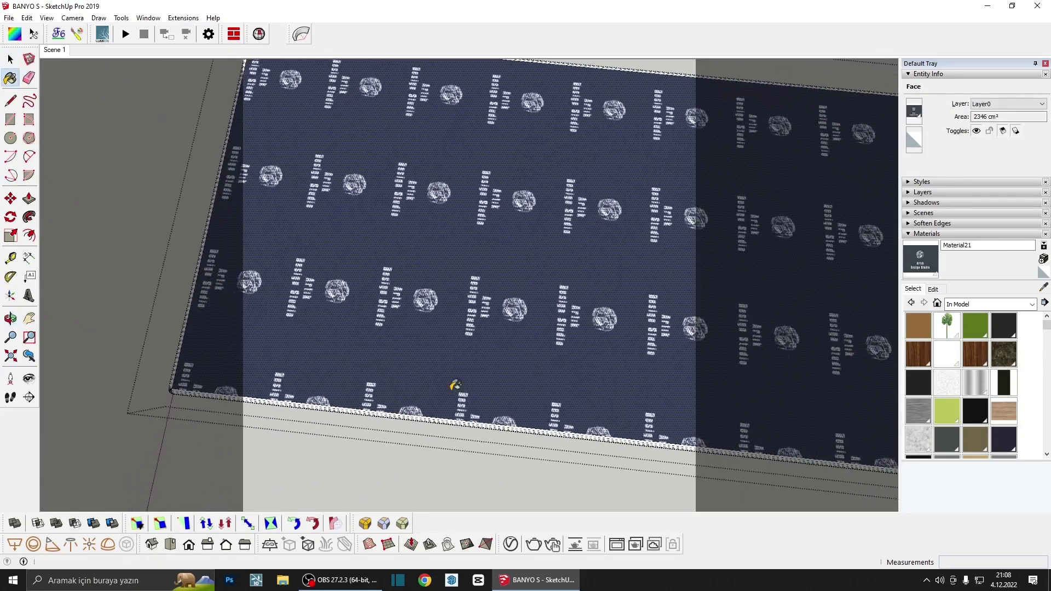
scroll(454, 385, "down", 3)
middle_click_drag(495, 307, 466, 272)
right_click(463, 280)
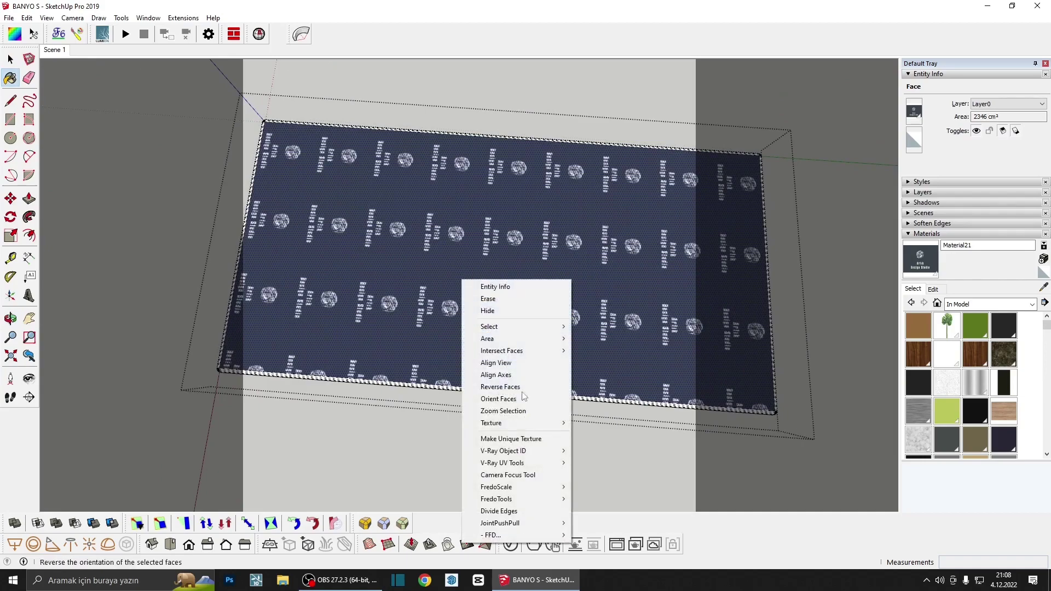
left_click(580, 425)
scroll(465, 336, "up", 3)
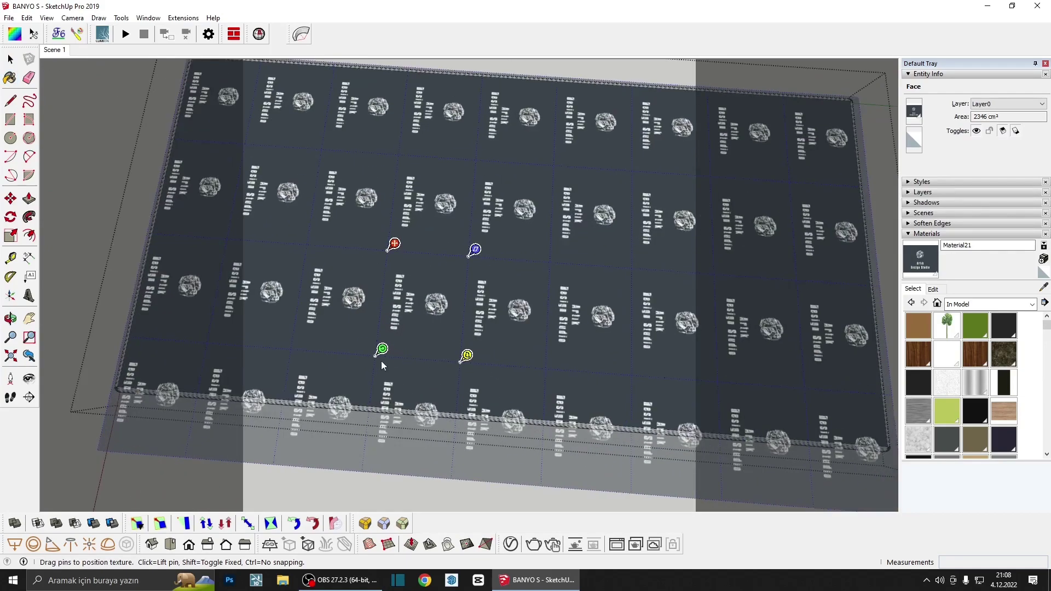
right_click(419, 318)
left_click(511, 362)
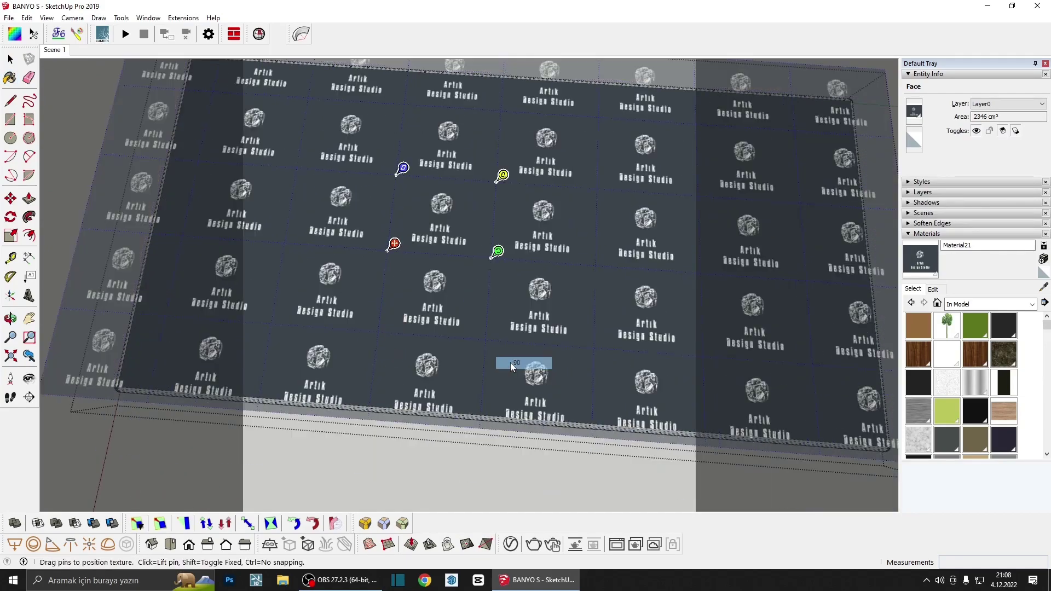
scroll(328, 284, "up", 2)
scroll(230, 356, "up", 2)
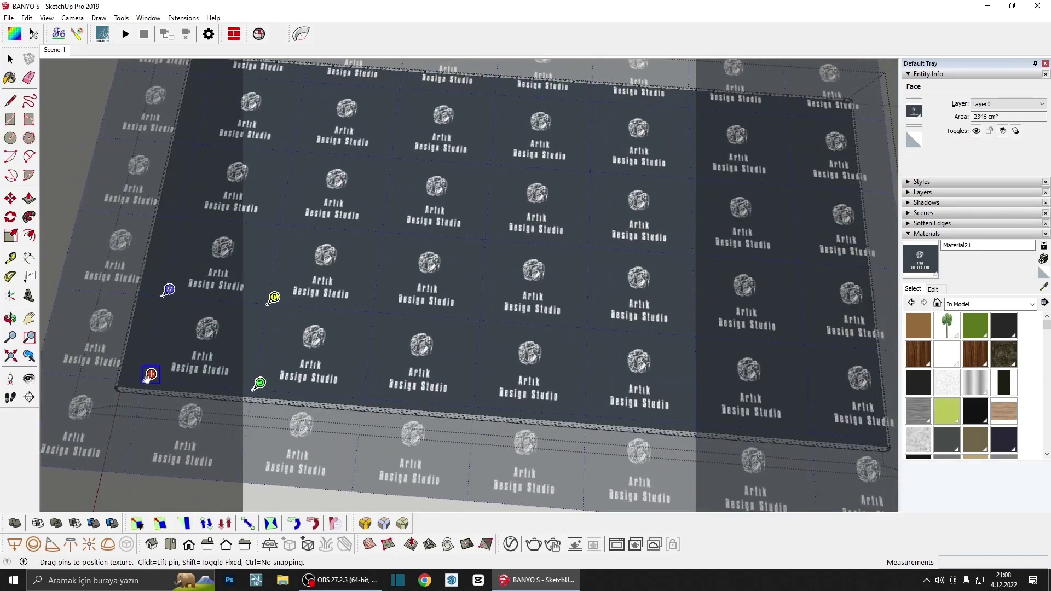
scroll(142, 375, "up", 2)
scroll(109, 385, "up", 2)
Anchor the texture at the mat's lower-left corner and scale the logo up
left_click_drag(224, 376, 157, 393)
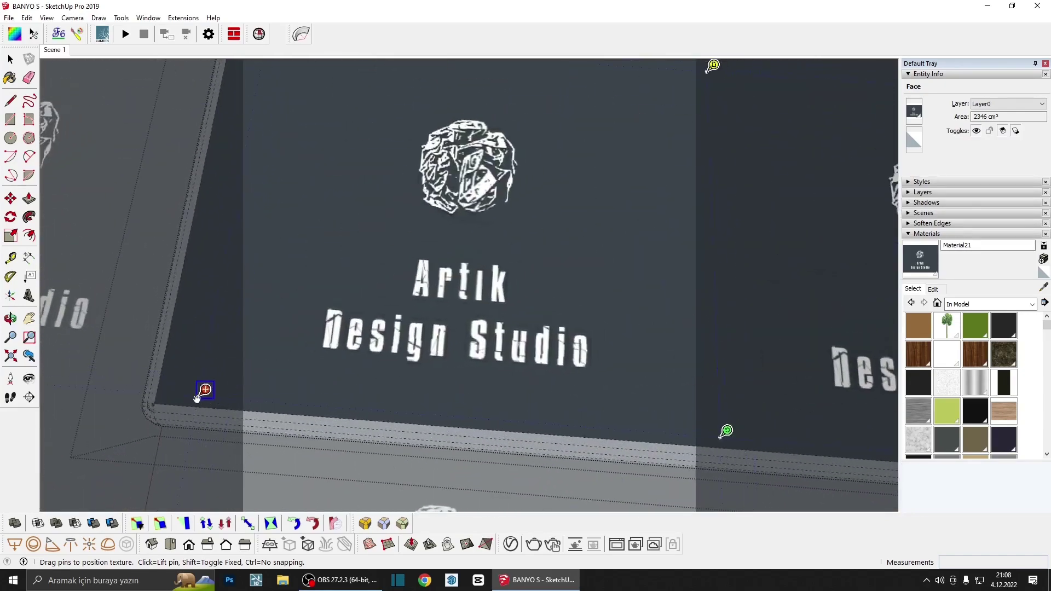
scroll(114, 354, "down", 3)
scroll(170, 323, "down", 1)
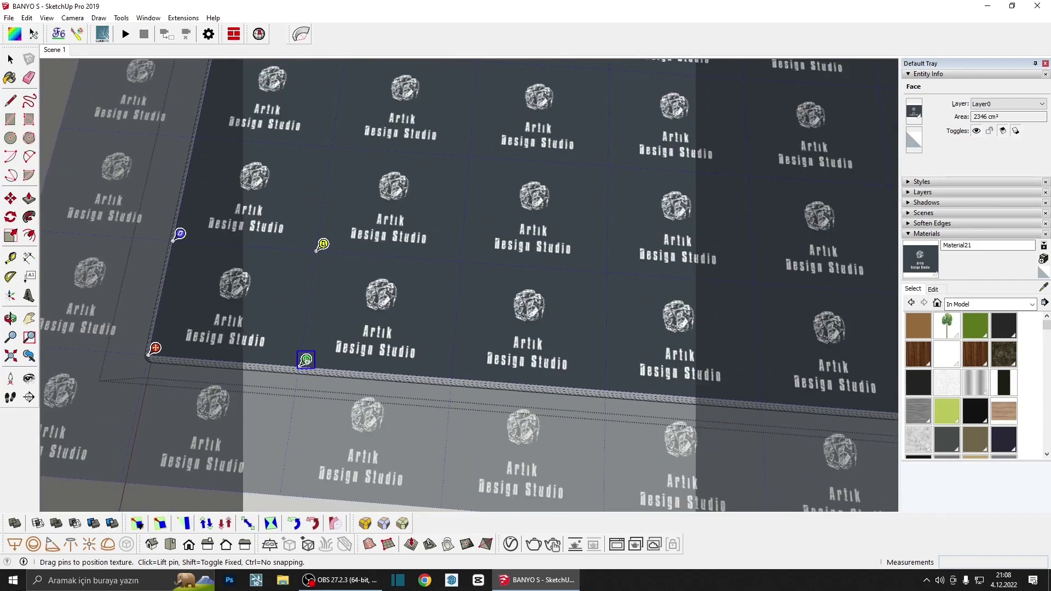
scroll(219, 339, "up", 1)
scroll(405, 359, "down", 3)
left_click_drag(422, 356, 603, 361)
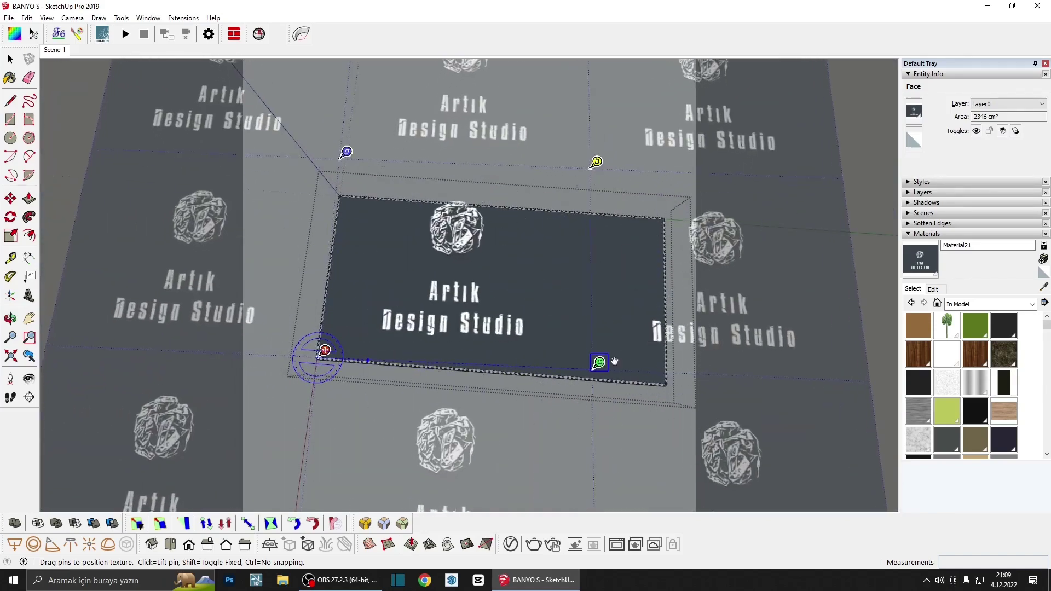
scroll(687, 368, "up", 2)
scroll(671, 379, "up", 1)
left_click_drag(666, 381, 647, 392)
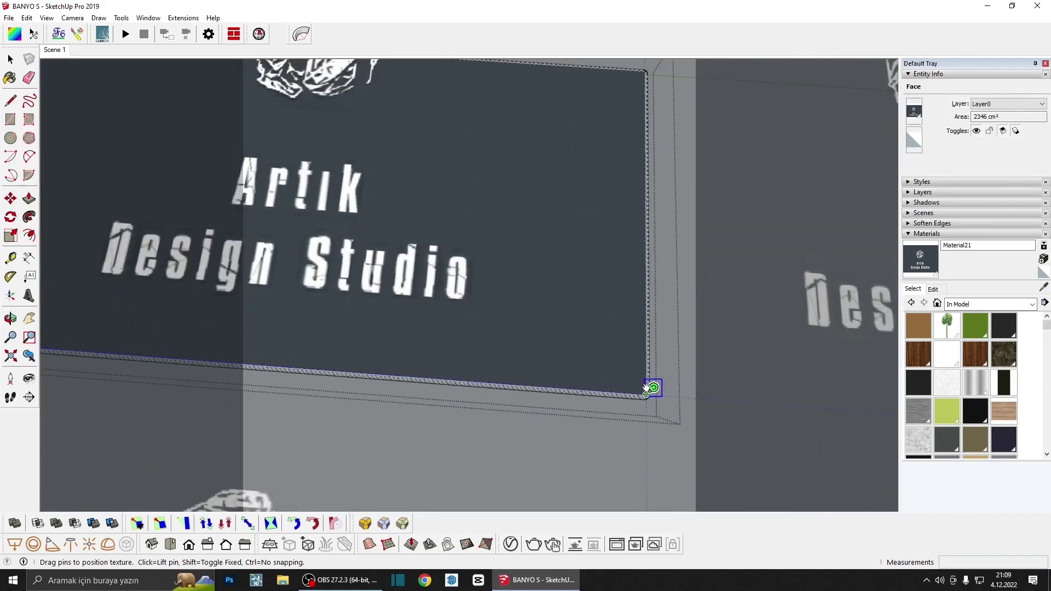
scroll(586, 363, "down", 2)
scroll(576, 359, "down", 2)
scroll(577, 359, "down", 1)
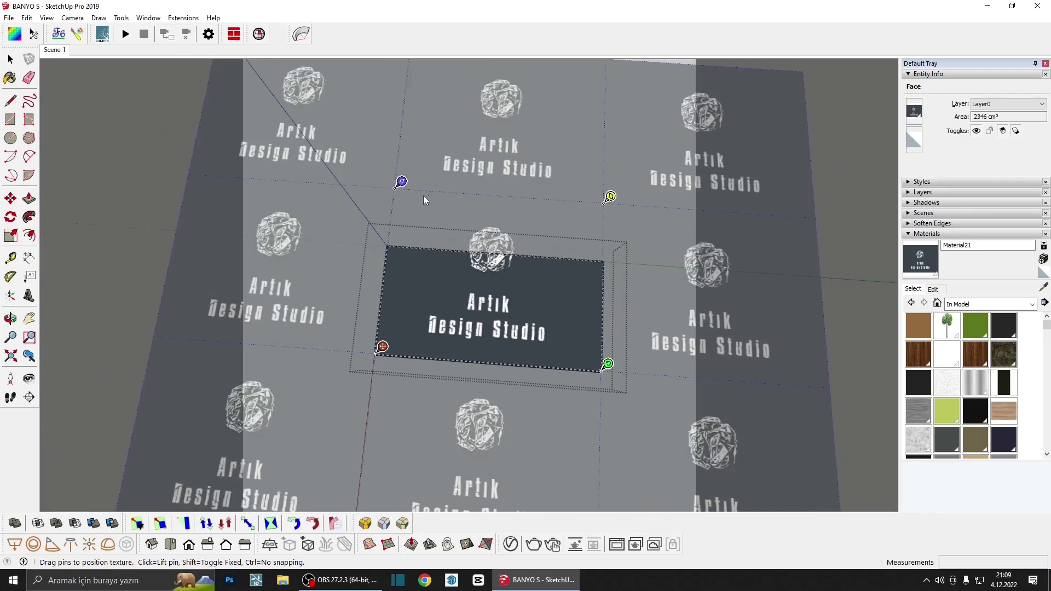
Enlarge the logo further, centre it on the mat and confirm the placement
left_click_drag(402, 181, 399, 208)
left_click_drag(607, 365, 563, 364)
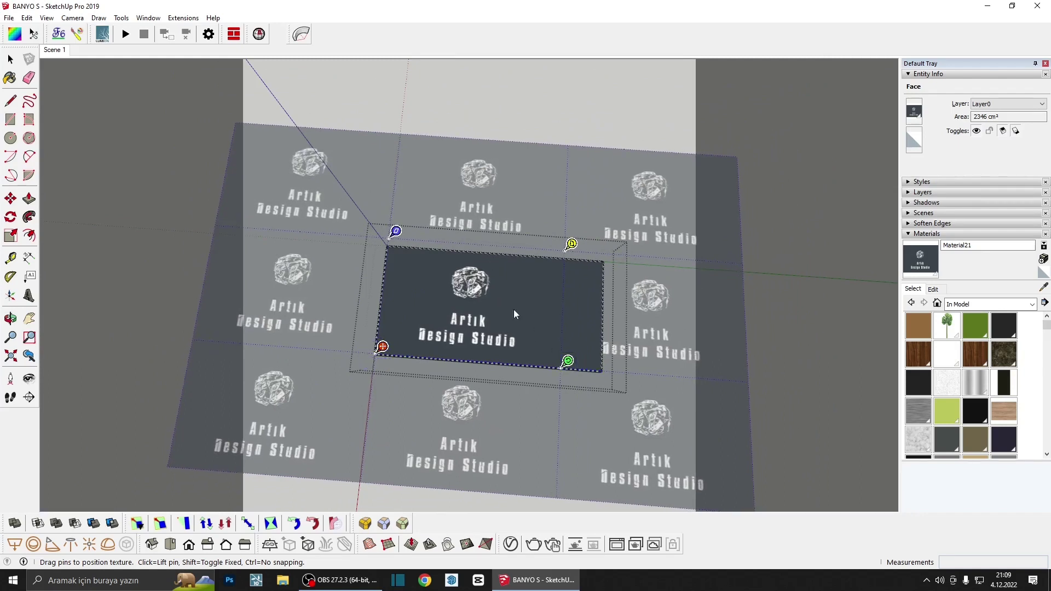
left_click_drag(474, 292, 491, 298)
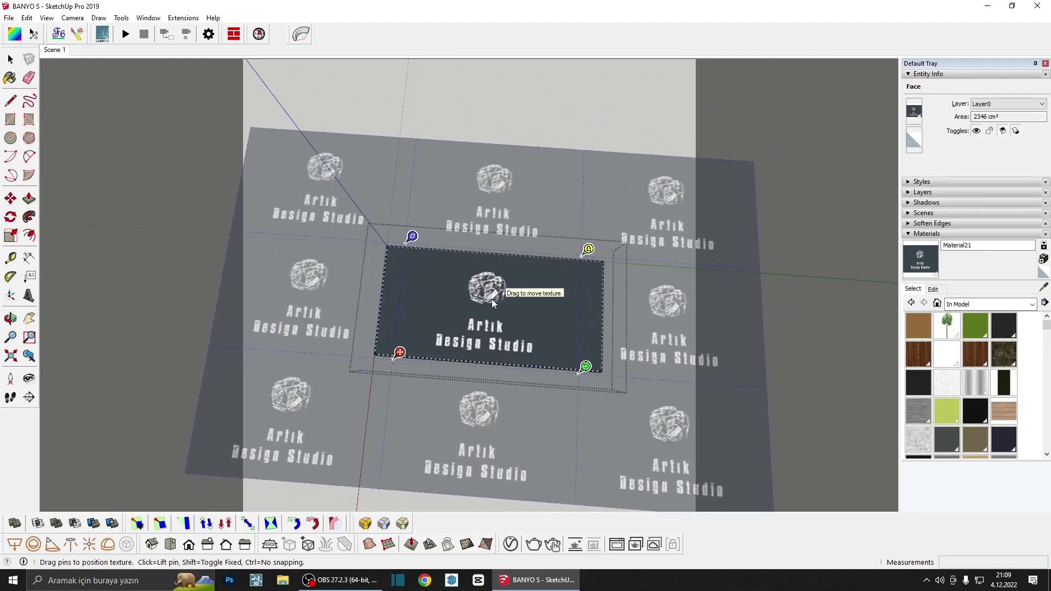
key("Return")
key("space")
right_click(483, 301)
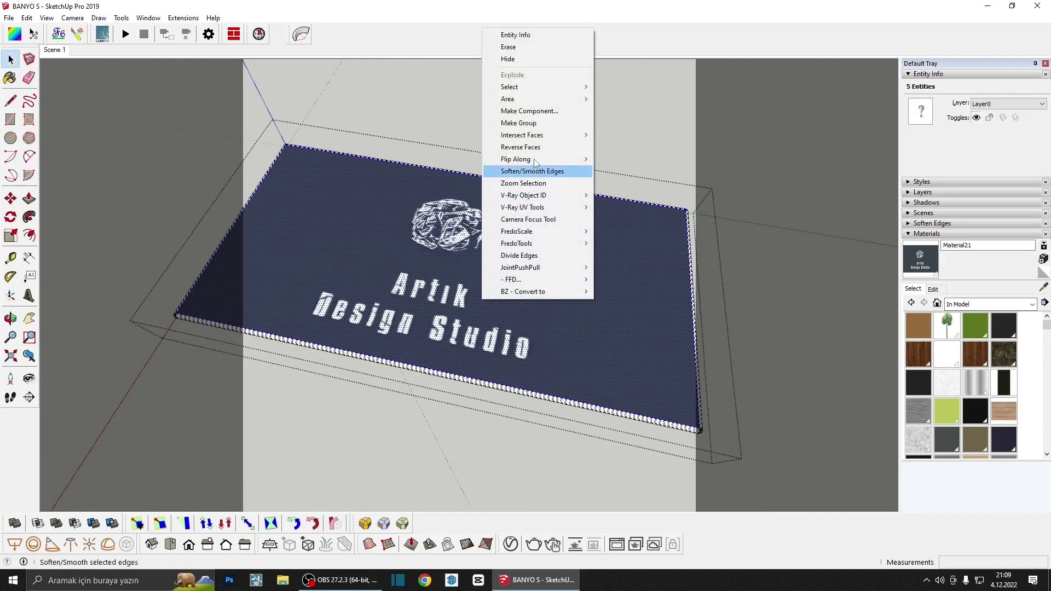
Group the logo mat's geometry and nudge the group slightly
left_click(518, 123)
scroll(517, 258, "down", 2)
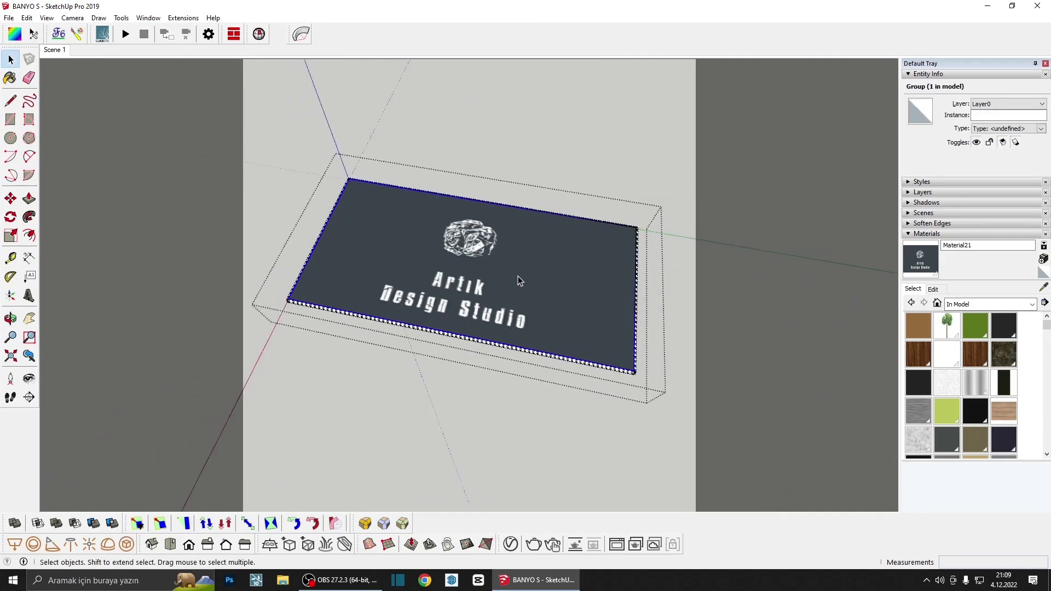
key("m")
left_click(518, 275)
left_click(508, 293)
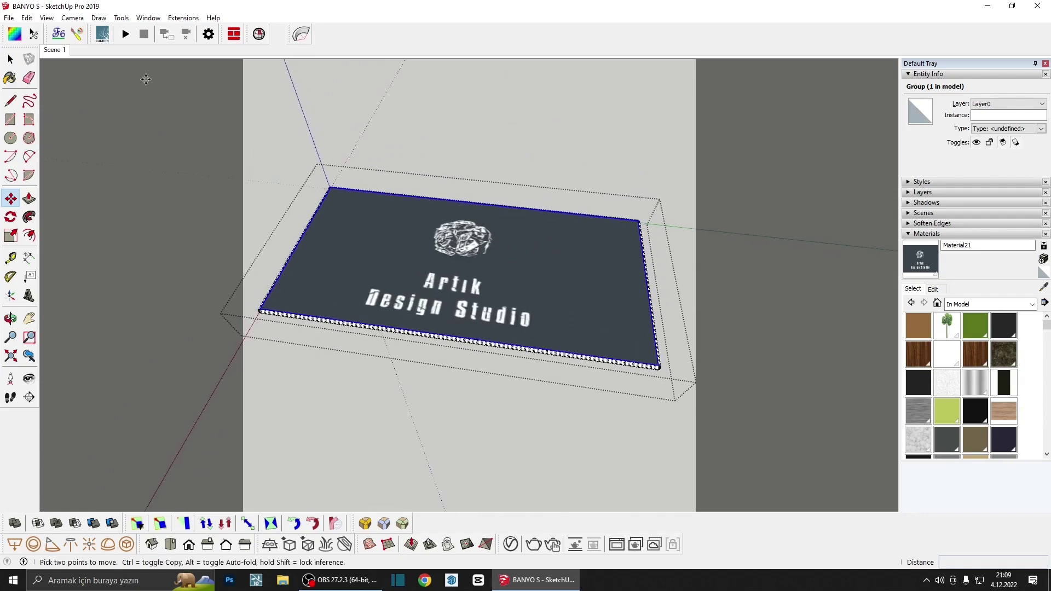
Turn off Hidden Geometry display and orbit down to the mat on the floor
left_click(46, 18)
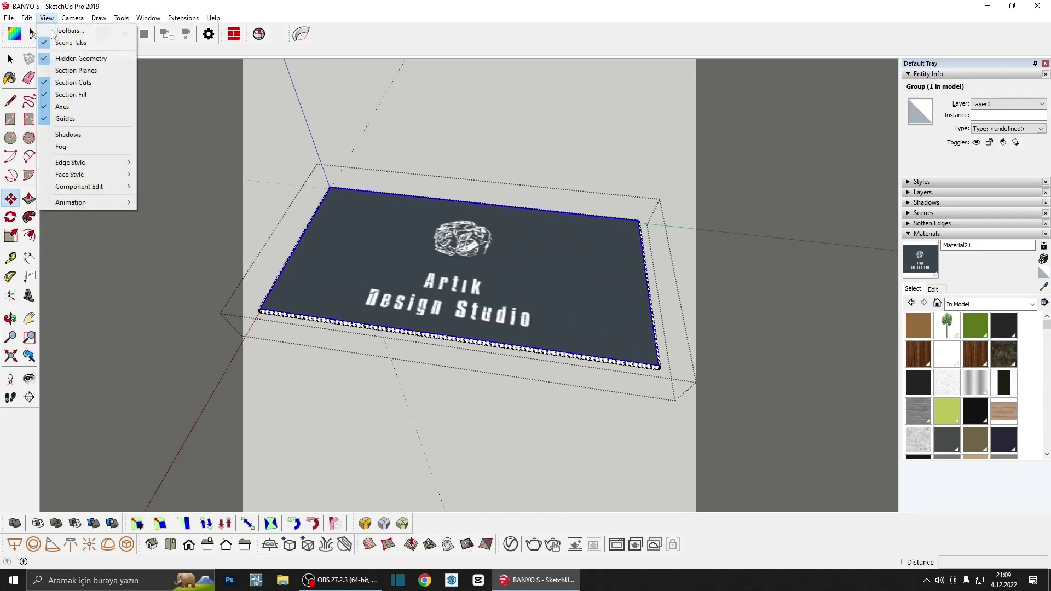
left_click(81, 58)
key("space")
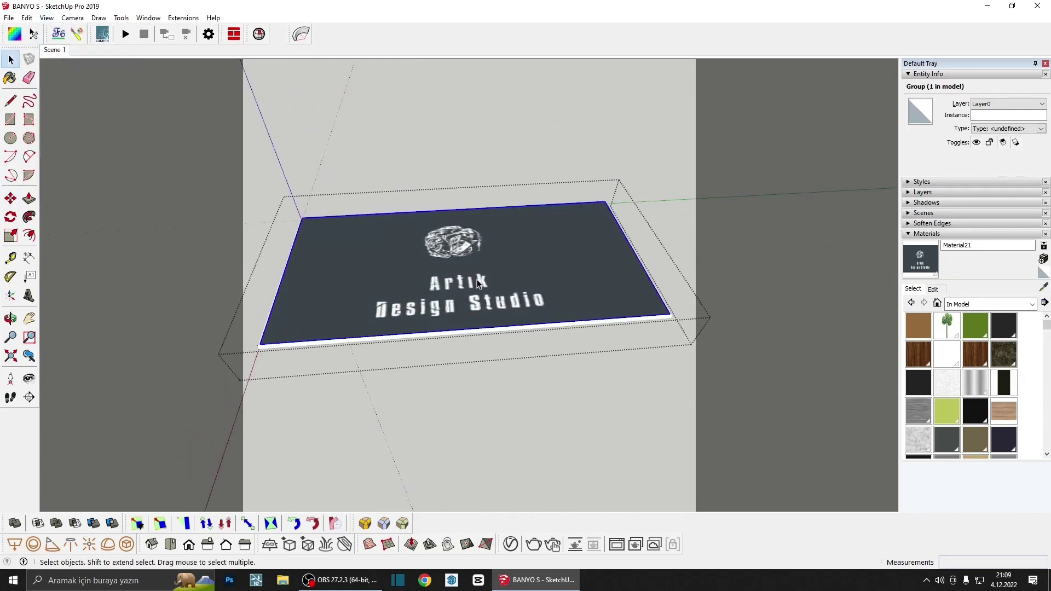
scroll(333, 280, "up", 3)
mouse_move(498, 401)
middle_mouse_down()
mouse_move(498, 336)
mouse_move(602, 321)
middle_mouse_up()
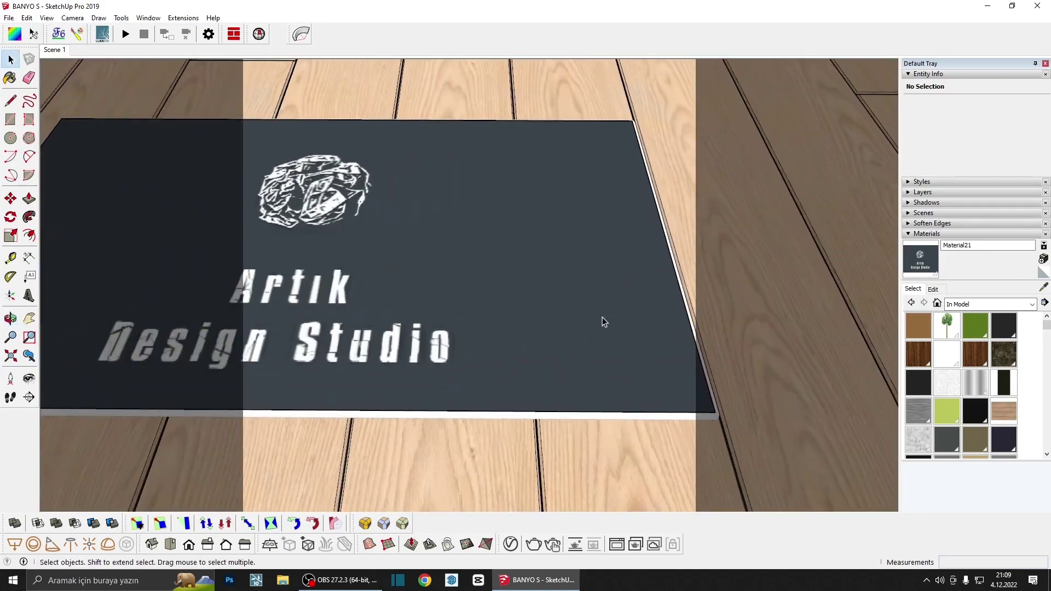
Create Material22 with its colour sampled from the mat's dark grey
left_click(1043, 260)
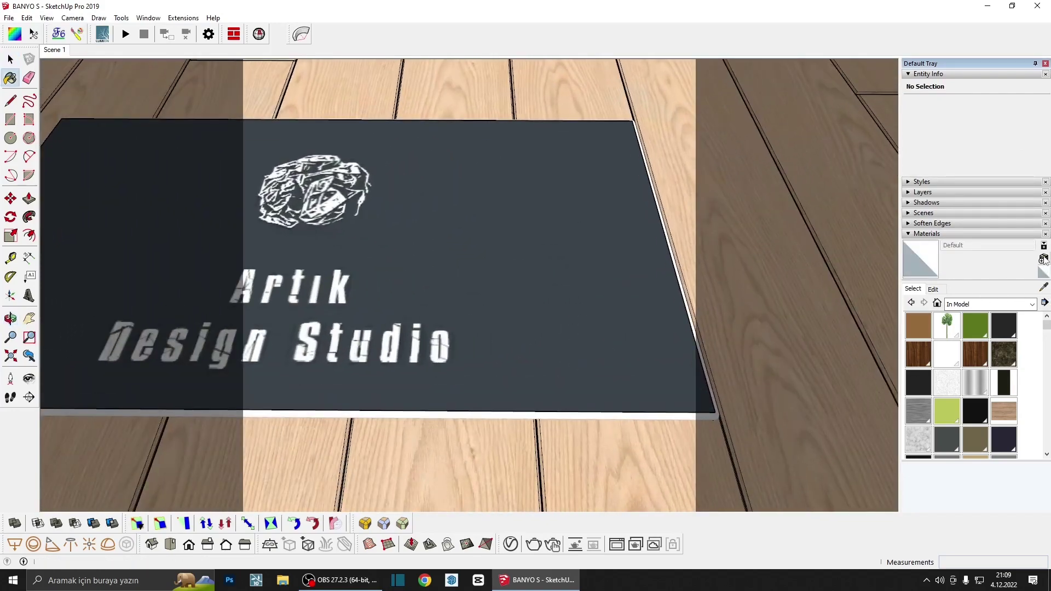
left_click(780, 375)
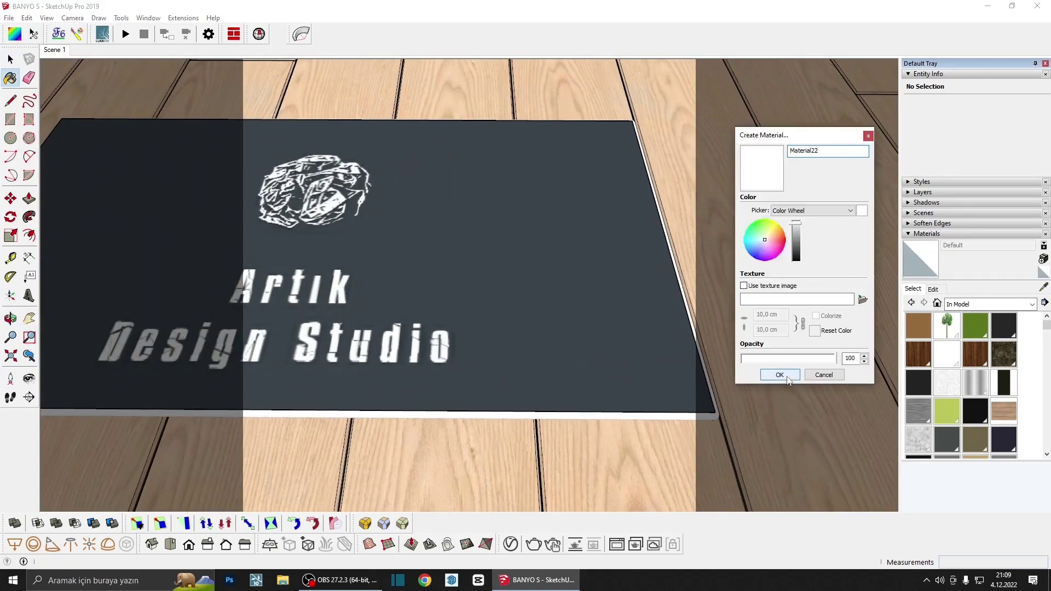
left_click(933, 289)
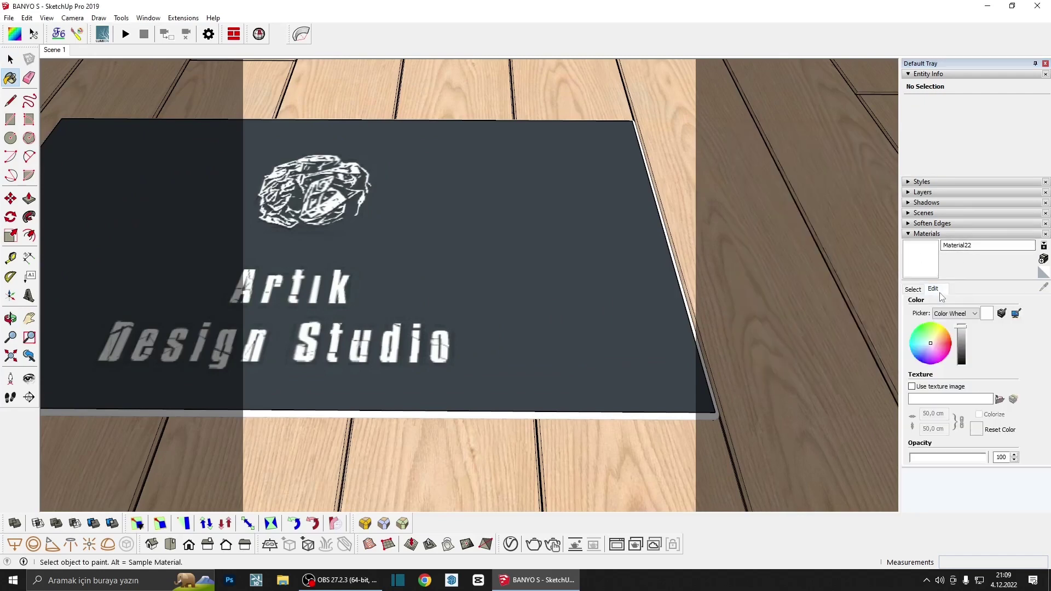
left_click(1015, 315)
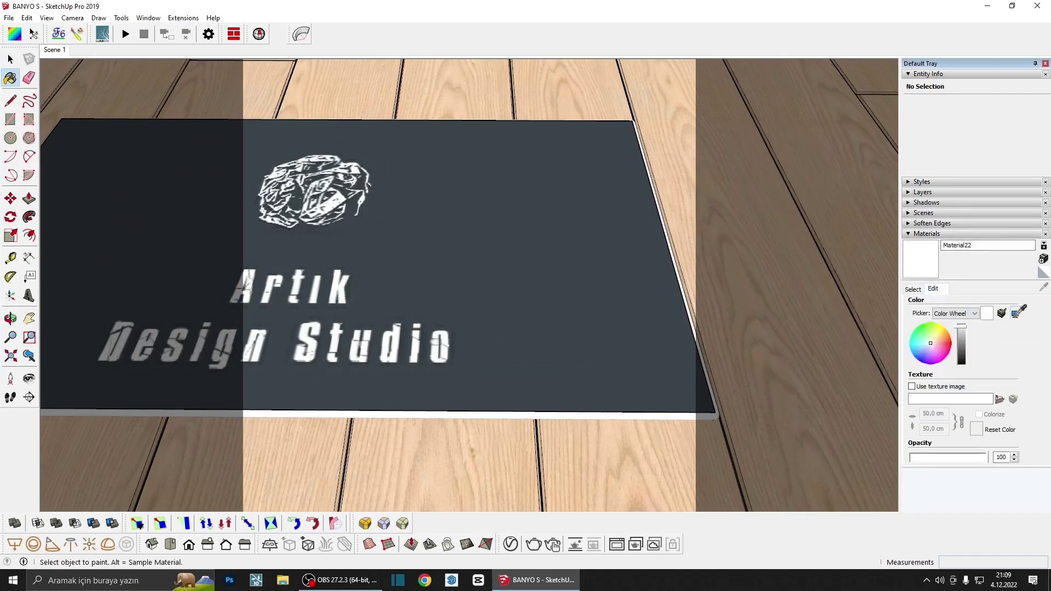
left_click(589, 349)
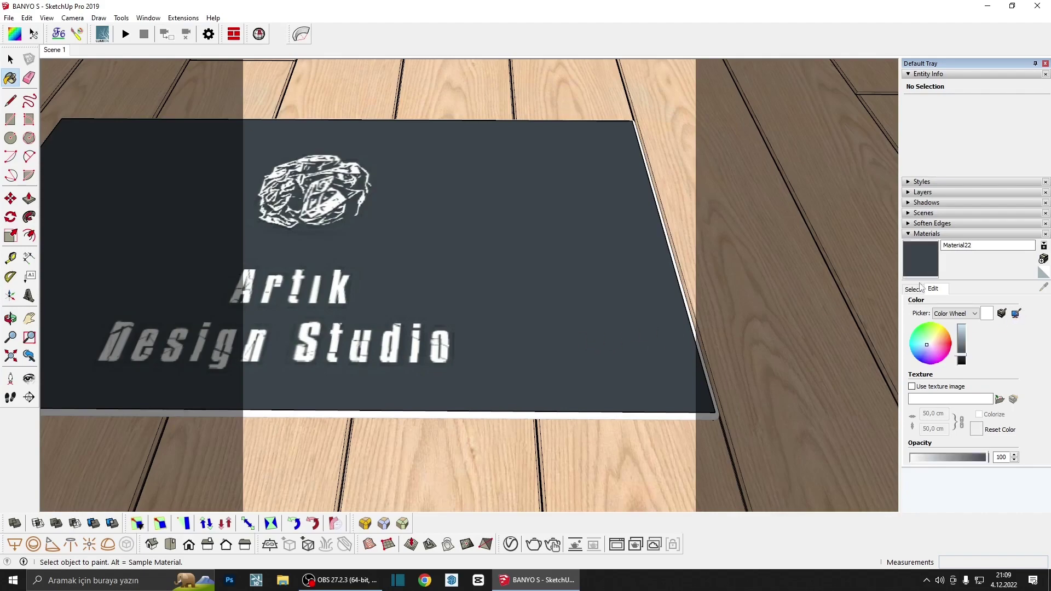
Orbit to view the whole logo mat and select the mat group
scroll(658, 409, "up", 3)
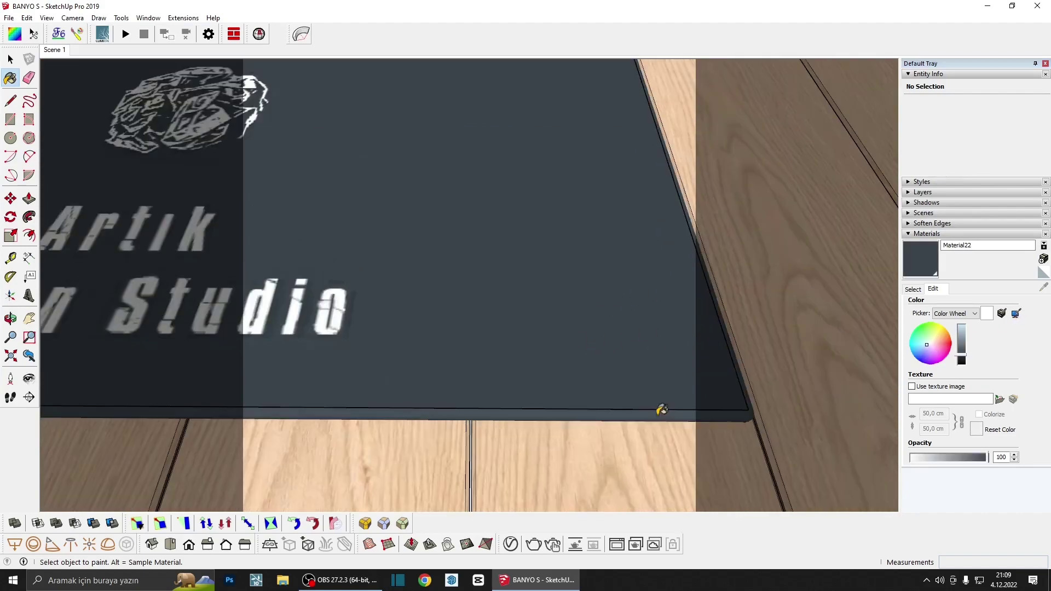
middle_click_drag(659, 408, 753, 356)
scroll(753, 355, "down", 3)
scroll(645, 335, "down", 2)
mouse_move(628, 358)
middle_mouse_down()
mouse_move(680, 399)
mouse_move(685, 419)
mouse_move(678, 404)
mouse_move(624, 424)
middle_mouse_up()
double_click(624, 424)
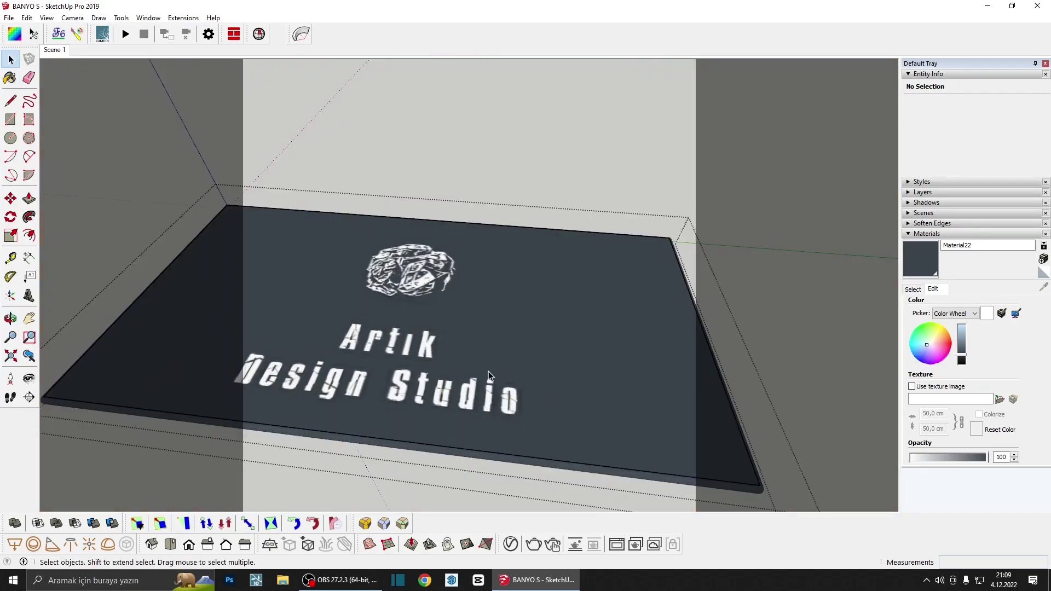
left_click(482, 377)
middle_click_drag(482, 377, 484, 369)
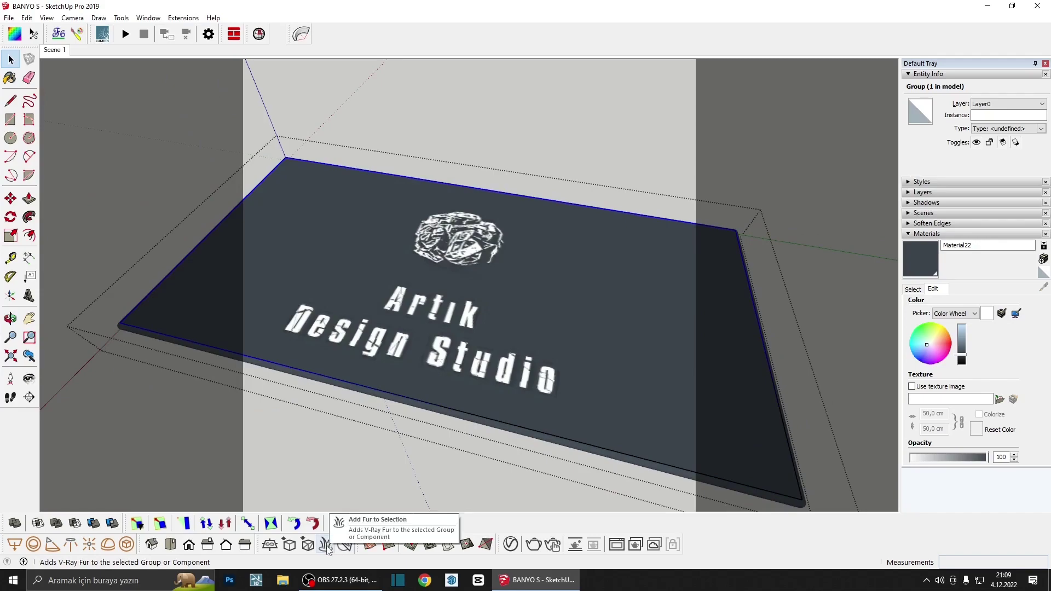
Add V-Ray fur to the logo mat group and return to the Scene 1 view
left_click(327, 548)
mouse_move(426, 387)
middle_mouse_down()
mouse_move(622, 283)
mouse_move(486, 329)
middle_mouse_up()
key("space")
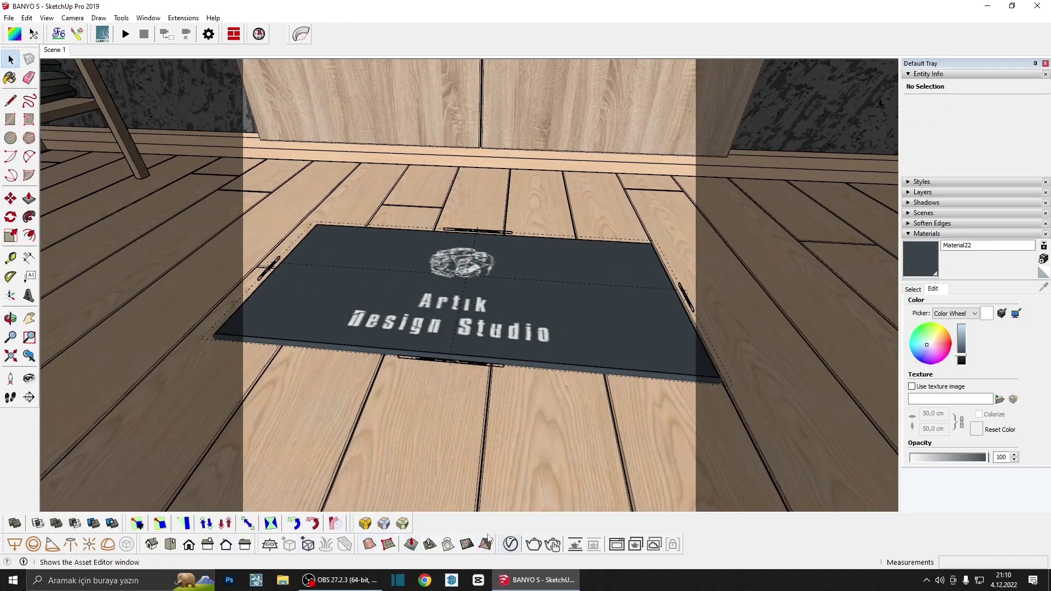
left_click(57, 51)
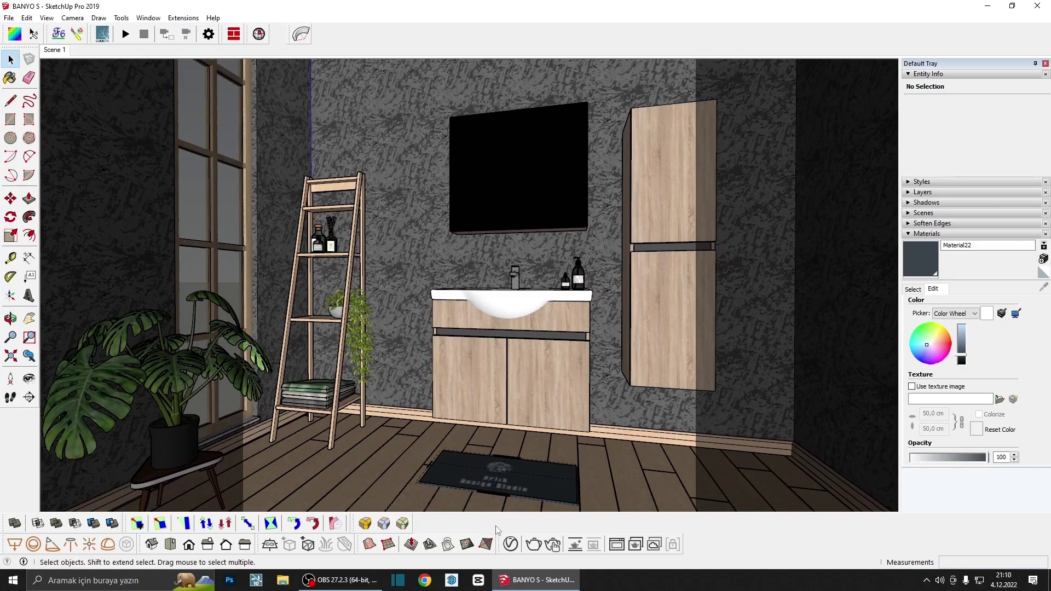
left_click(511, 544)
Enable Material Override in V-Ray render settings, leaving its override material as None
left_click_drag(577, 175, 399, 93)
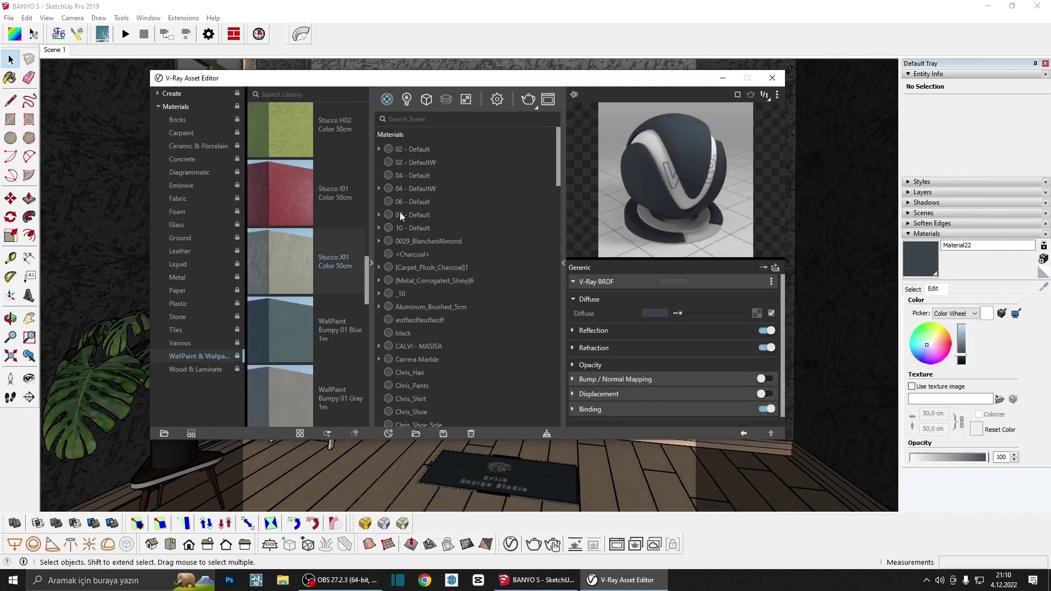
left_click(496, 101)
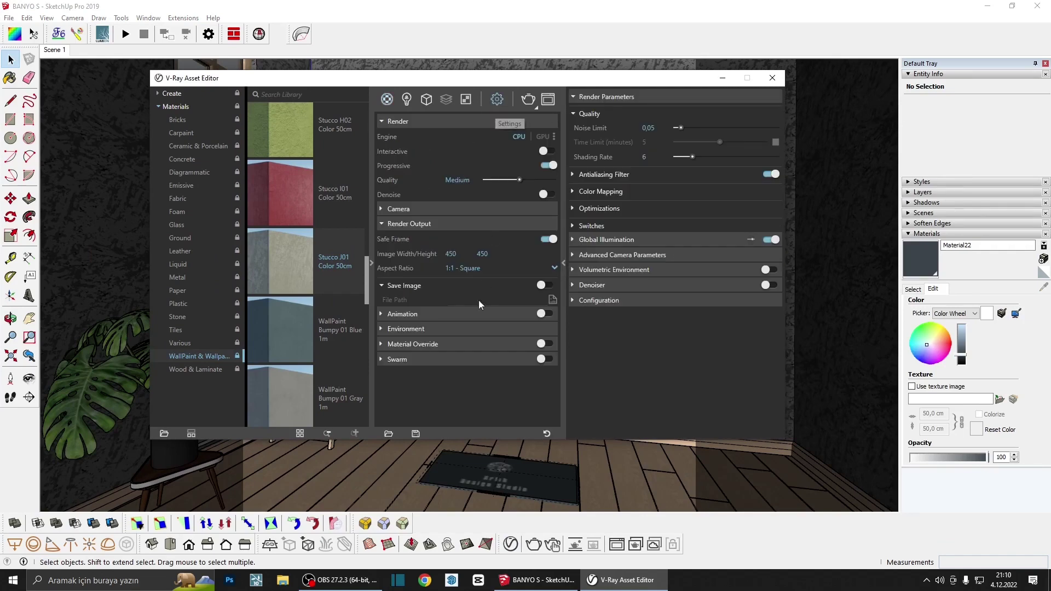
left_click(441, 332)
left_click(432, 345)
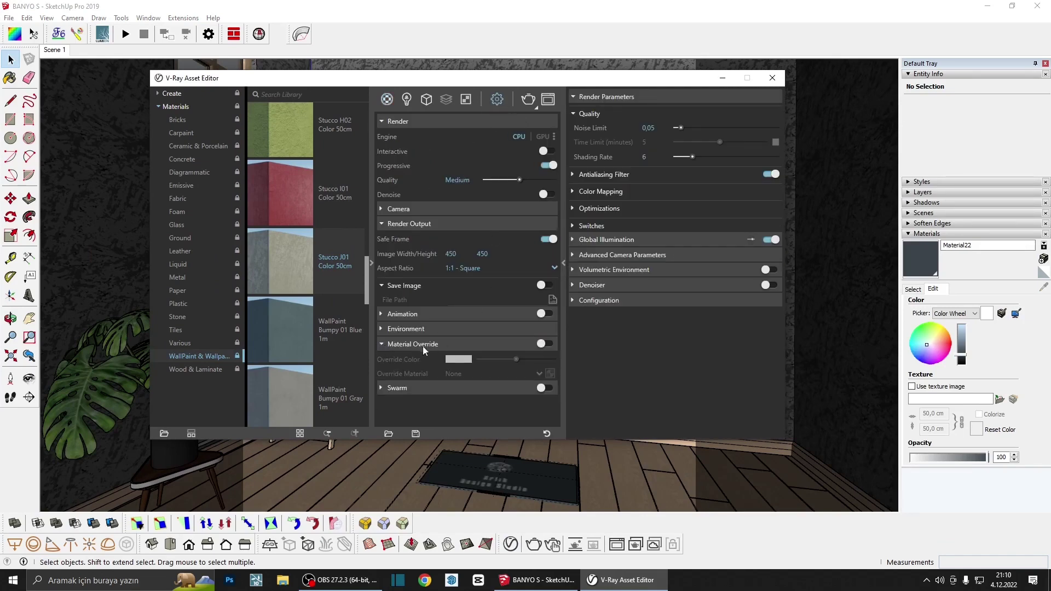
left_click(542, 345)
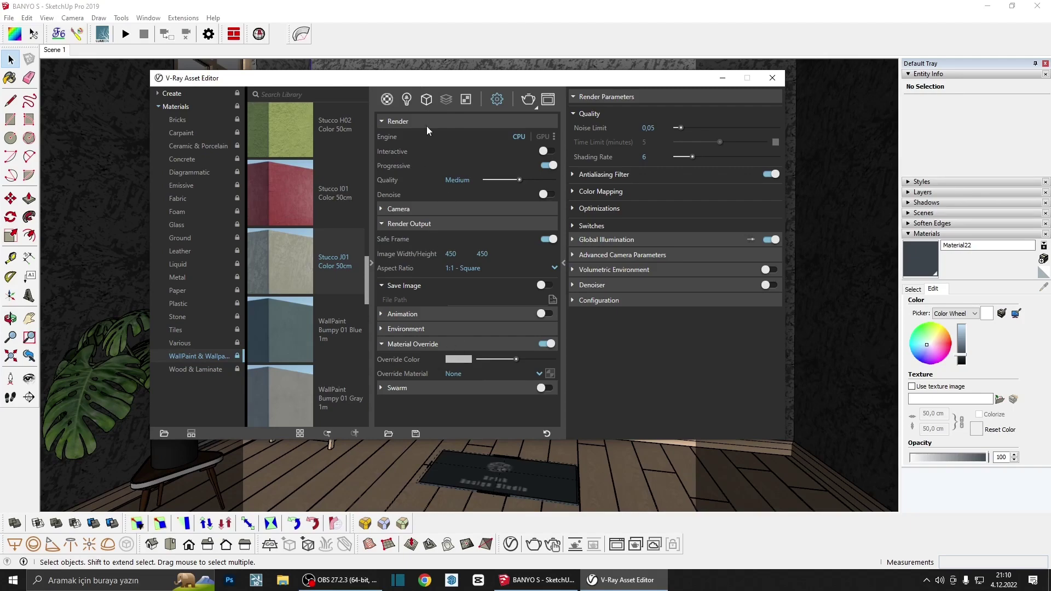
Sample the Translucent Glass Gray window material and uncheck its Can be Overridden option
left_click_drag(426, 79, 499, 201)
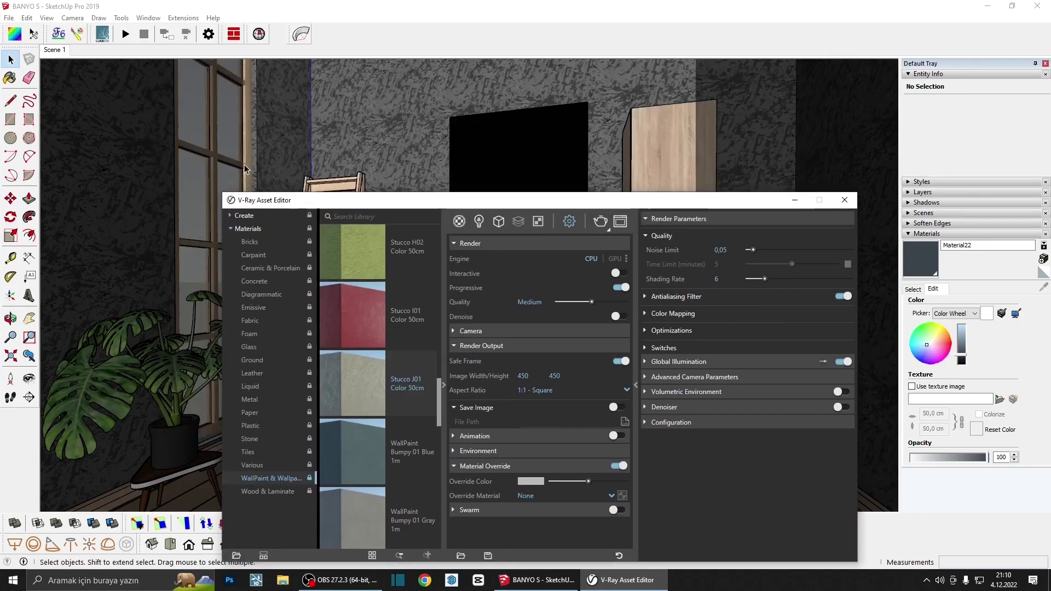
middle_click_drag(244, 168, 328, 181)
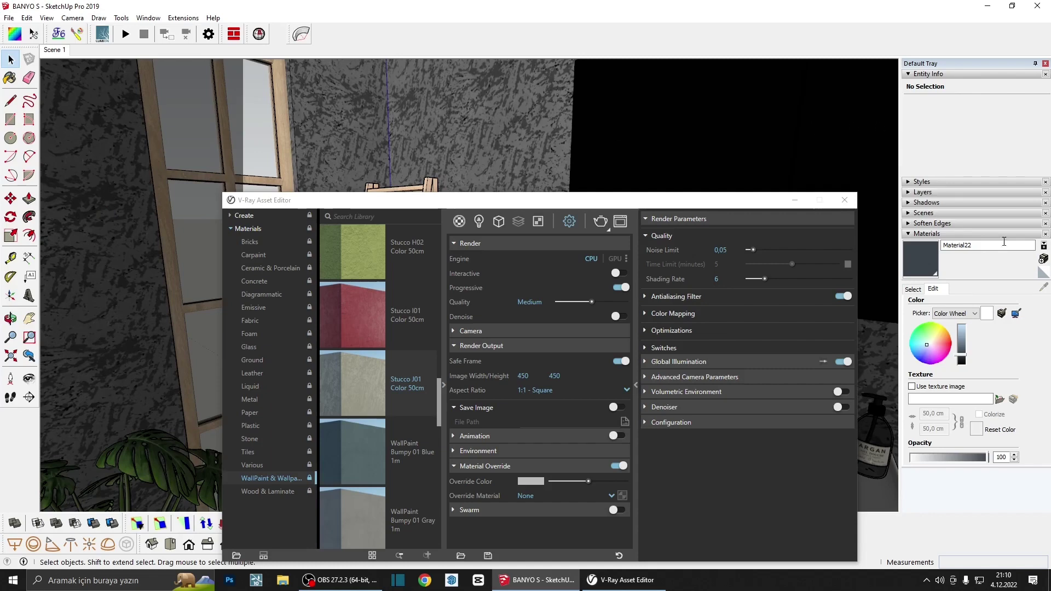
left_click(913, 289)
left_click(1043, 287)
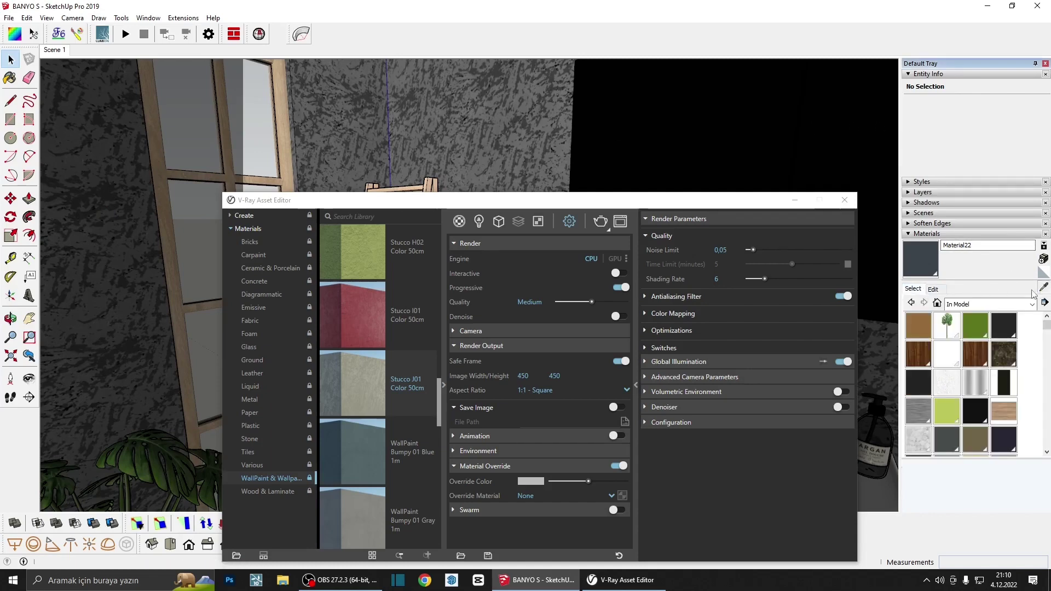
left_click(282, 153)
left_click_drag(550, 204, 435, 138)
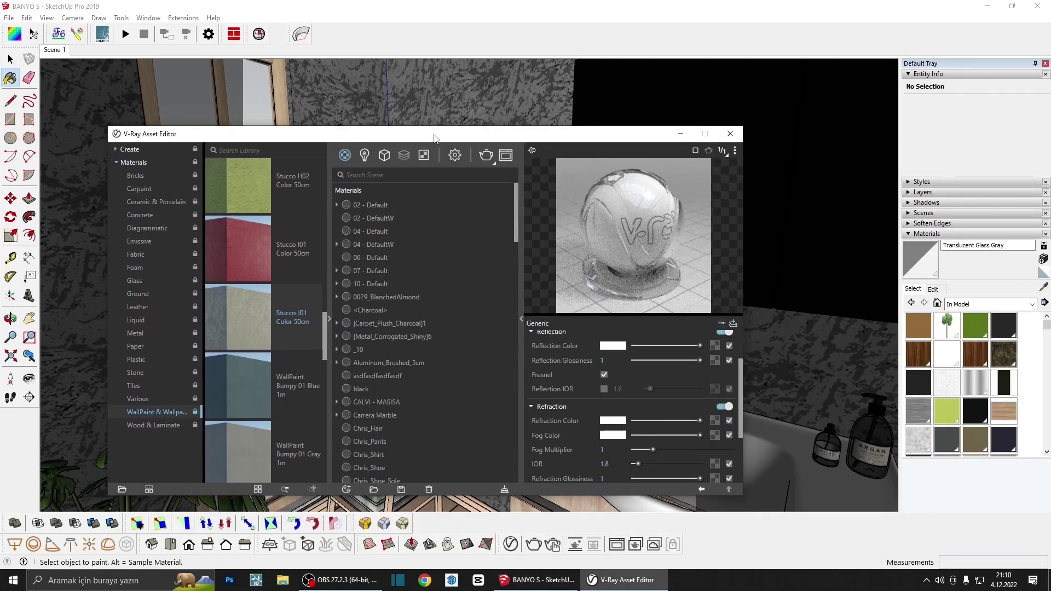
scroll(644, 429, "down", 3)
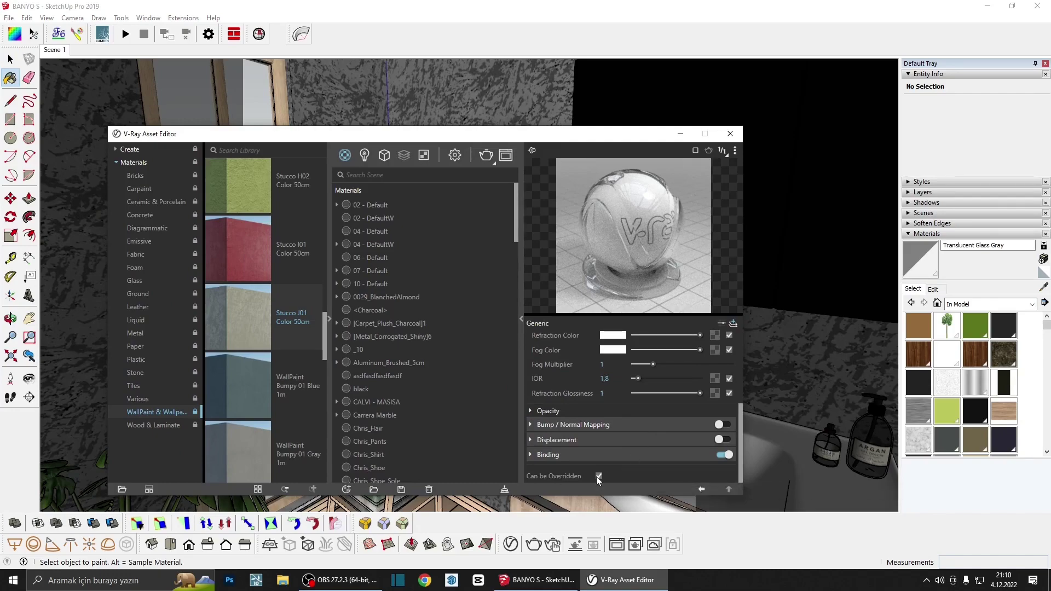
left_click(55, 50)
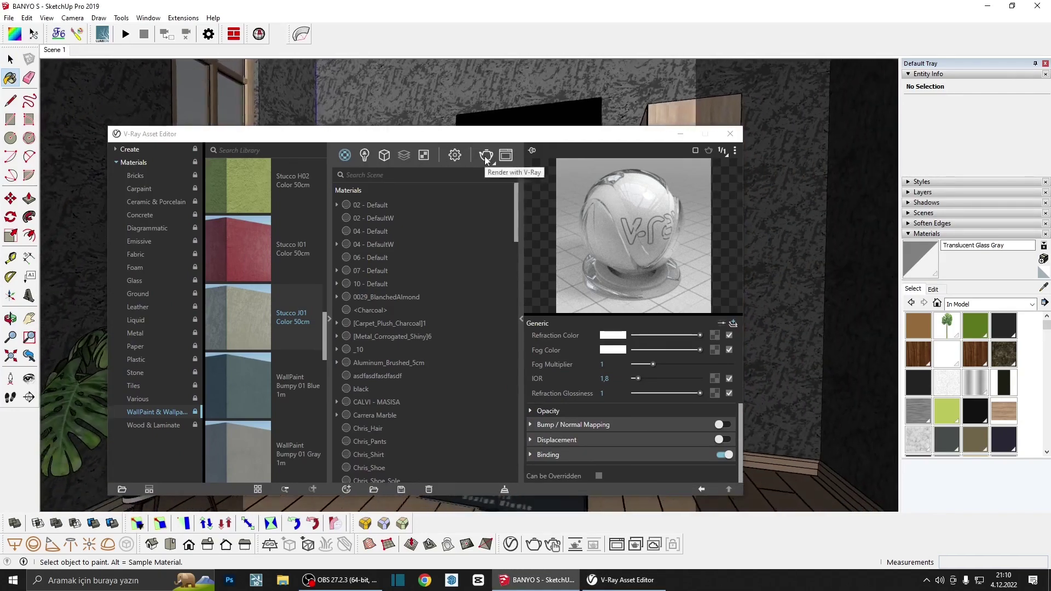
Run a 450 x 450 test render, then close the frame buffer and Asset Editor
left_click(454, 155)
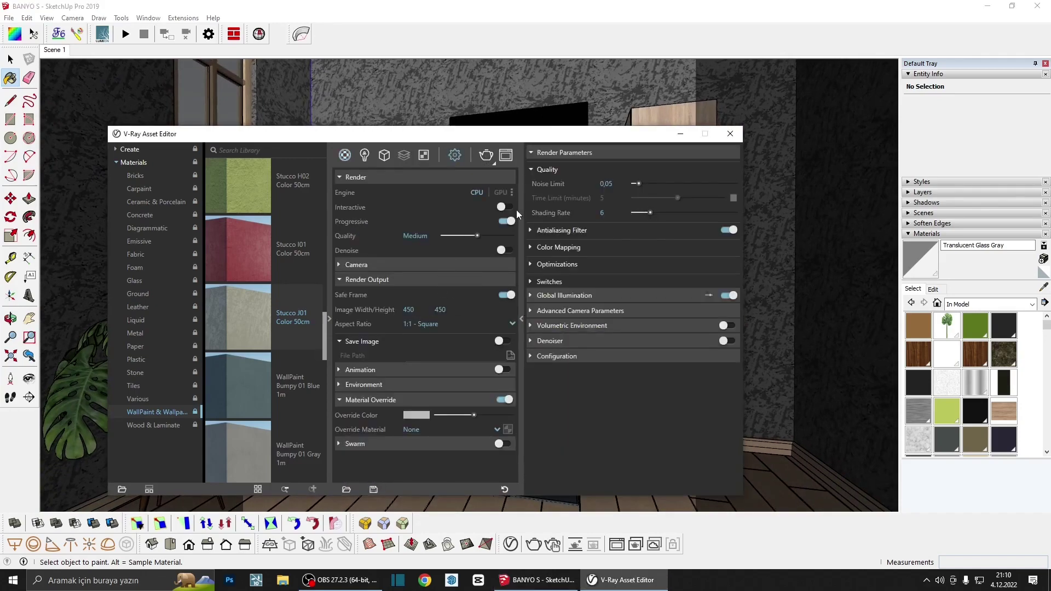
left_click(486, 156)
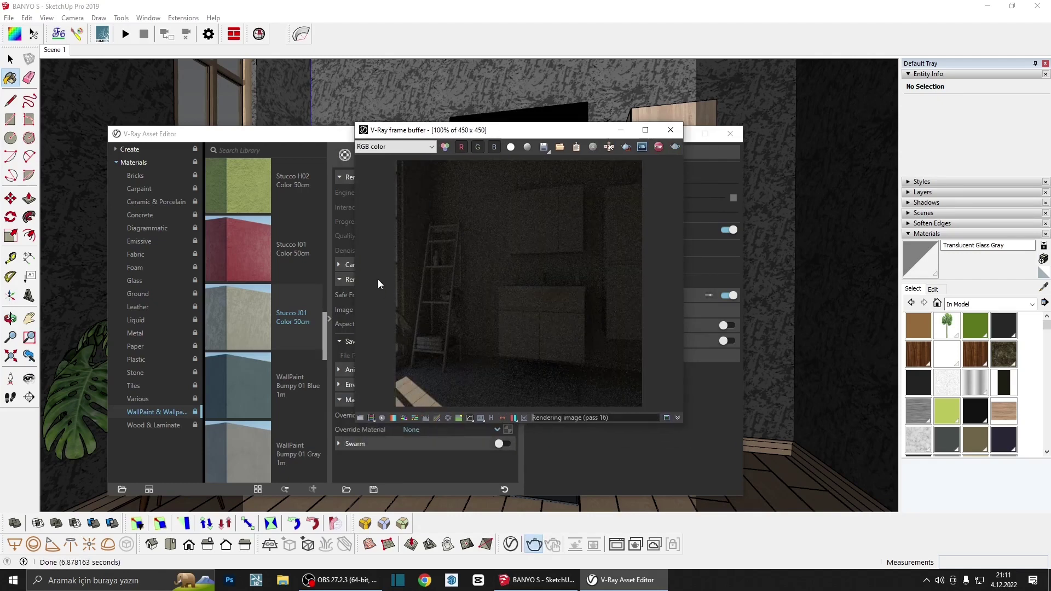
left_click(671, 130)
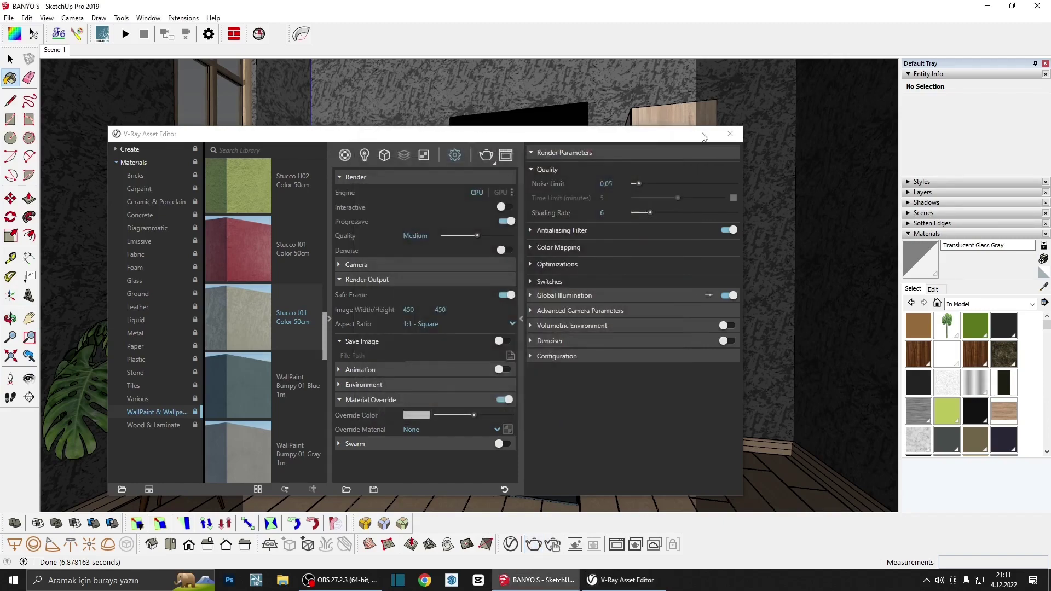
left_click(730, 134)
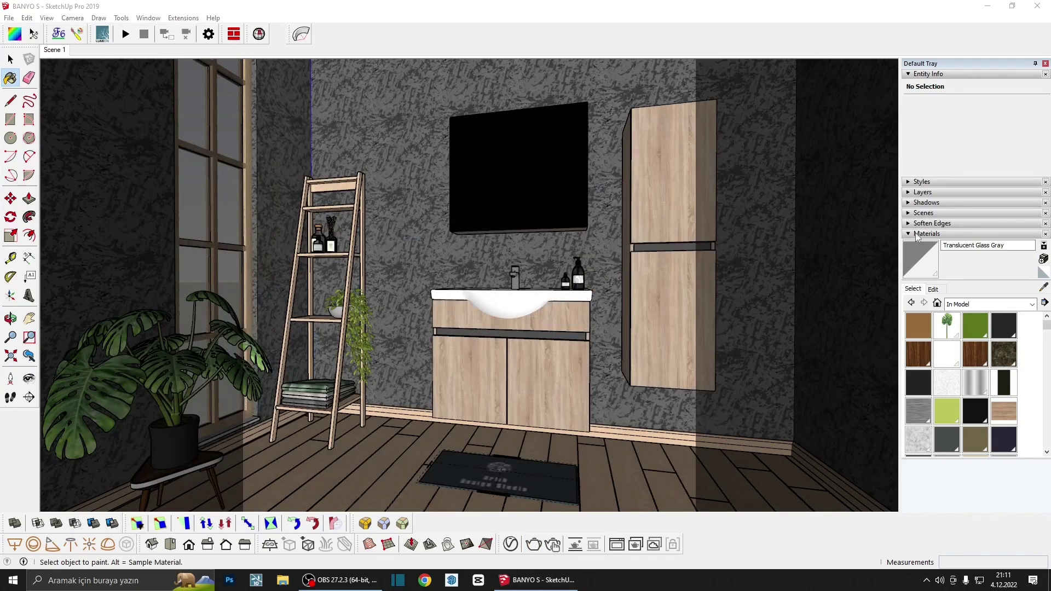
Enable sun shadows and set the sun time to 10:03 on 11/08
left_click(925, 234)
left_click(923, 203)
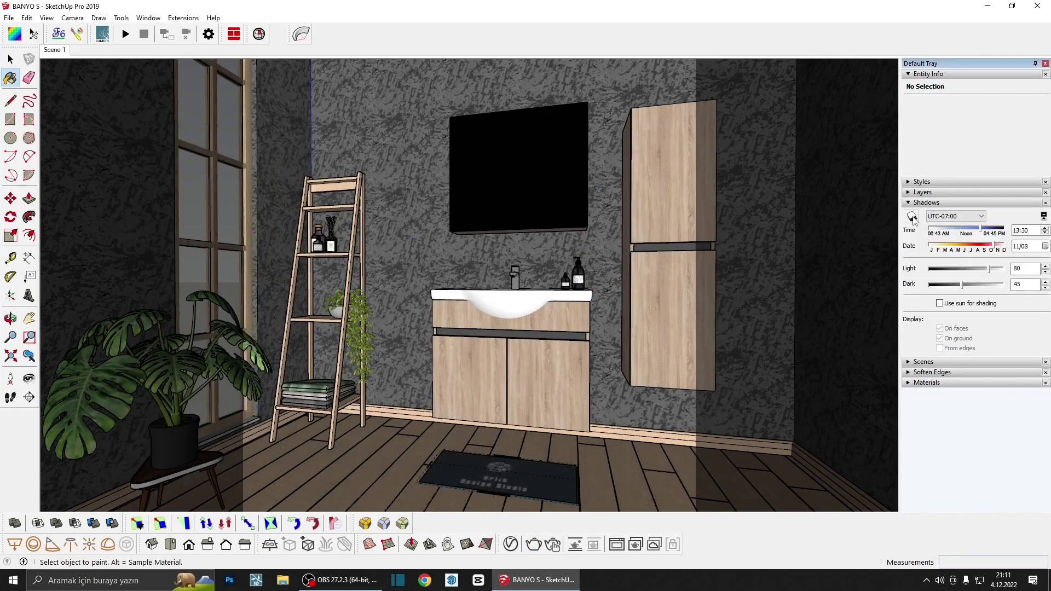
left_click(911, 216)
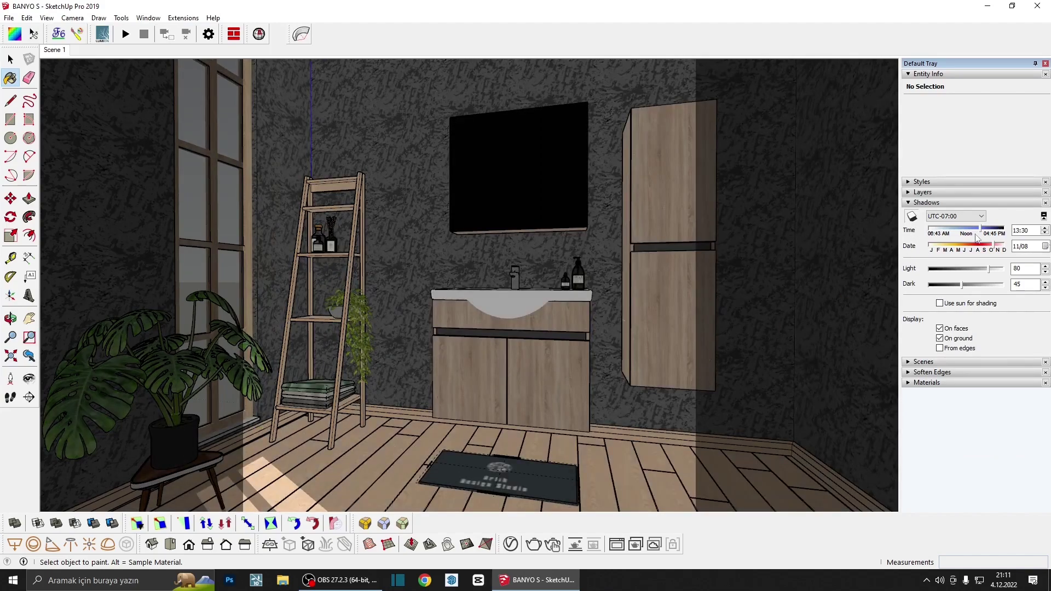
left_click_drag(974, 232, 962, 231)
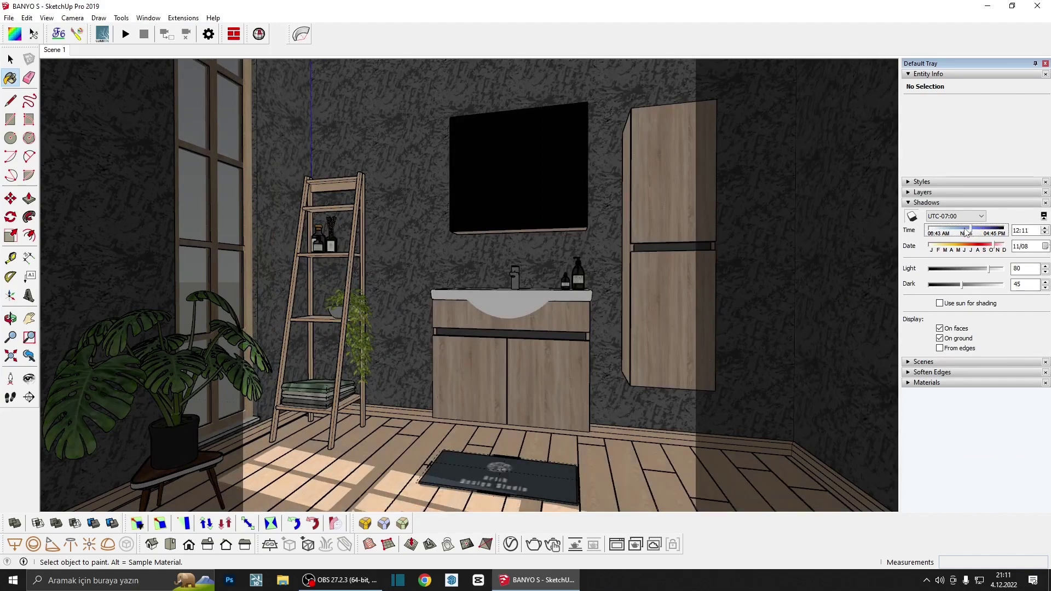
left_click_drag(956, 231, 954, 231)
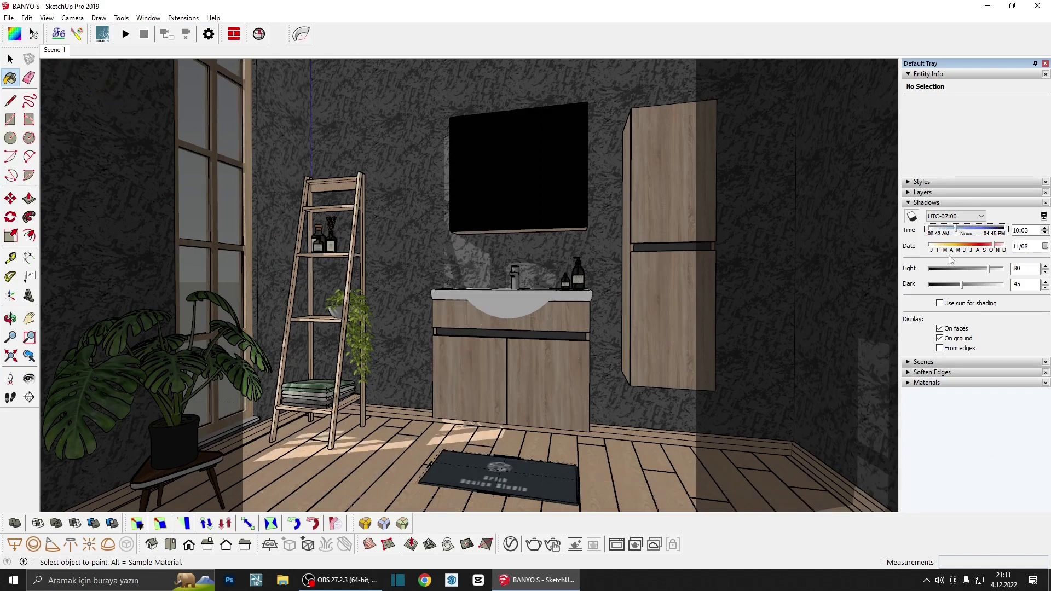
Update Scene 1 with the new sun time and run a test render
right_click(55, 50)
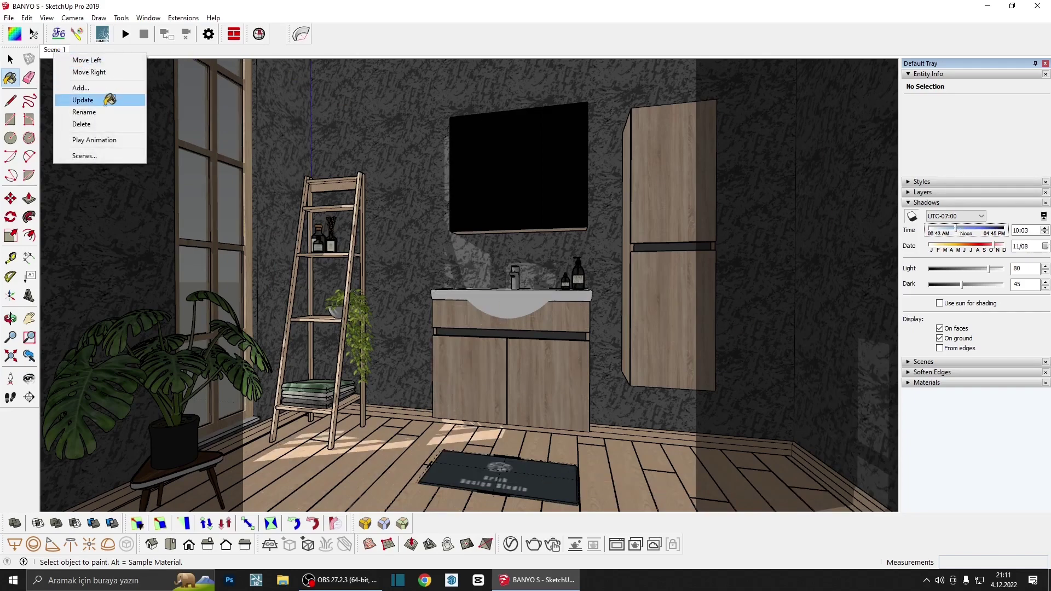
left_click(110, 100)
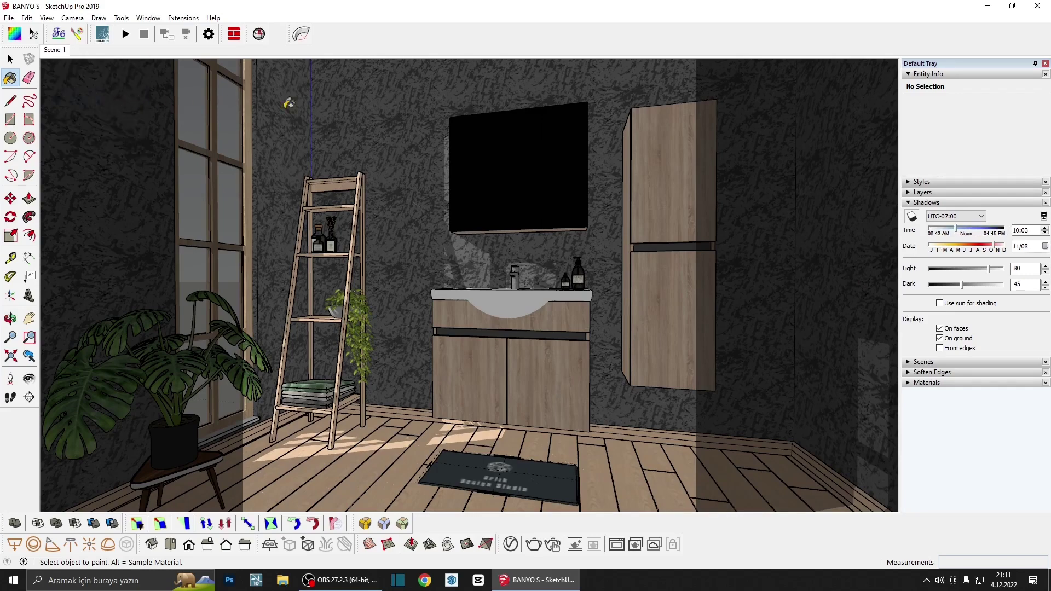
left_click(911, 217)
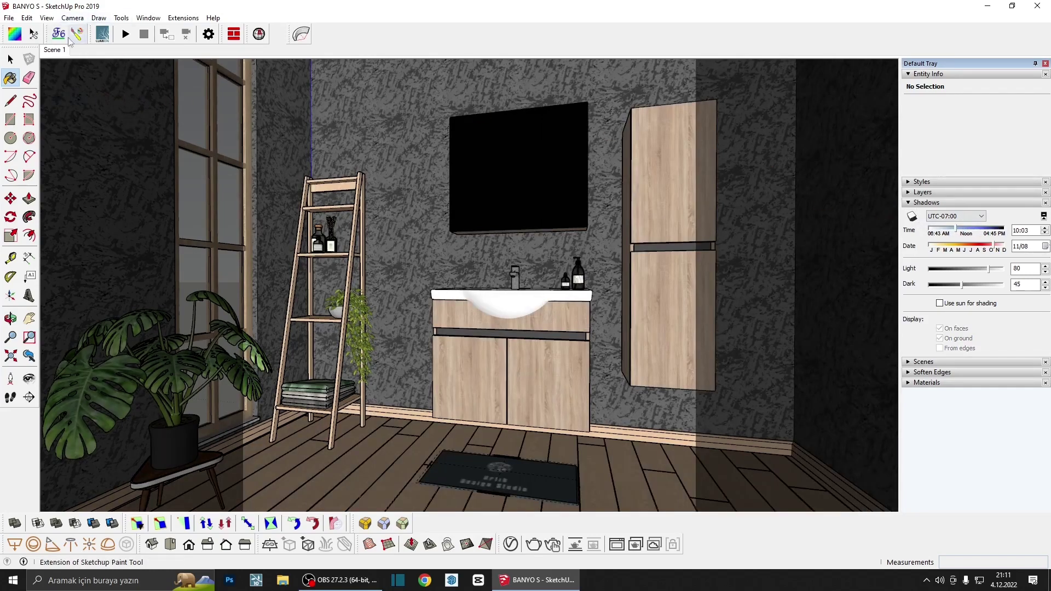
right_click(59, 51)
left_click(88, 97)
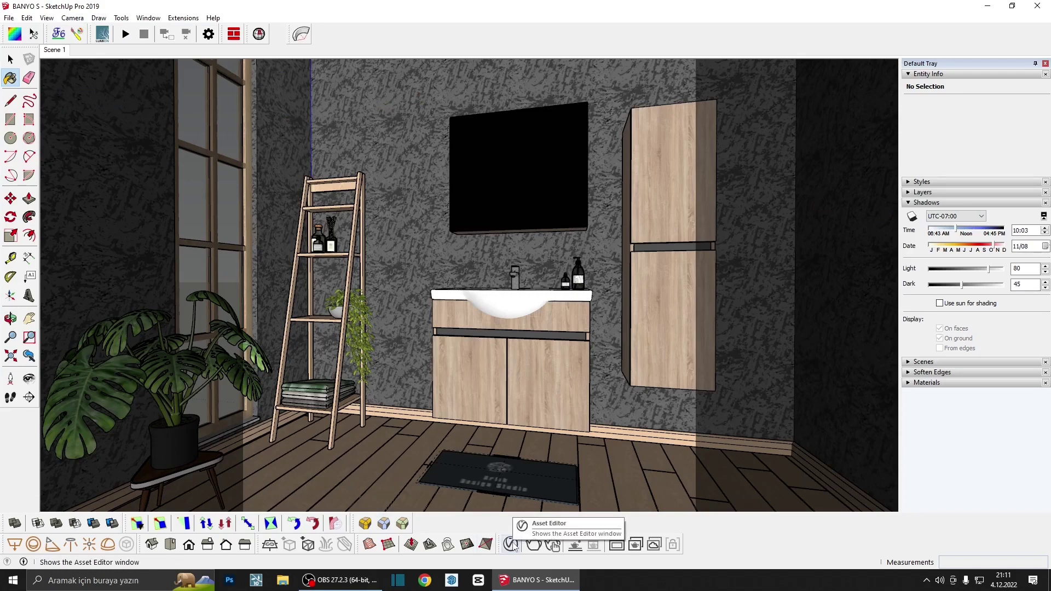
left_click(532, 545)
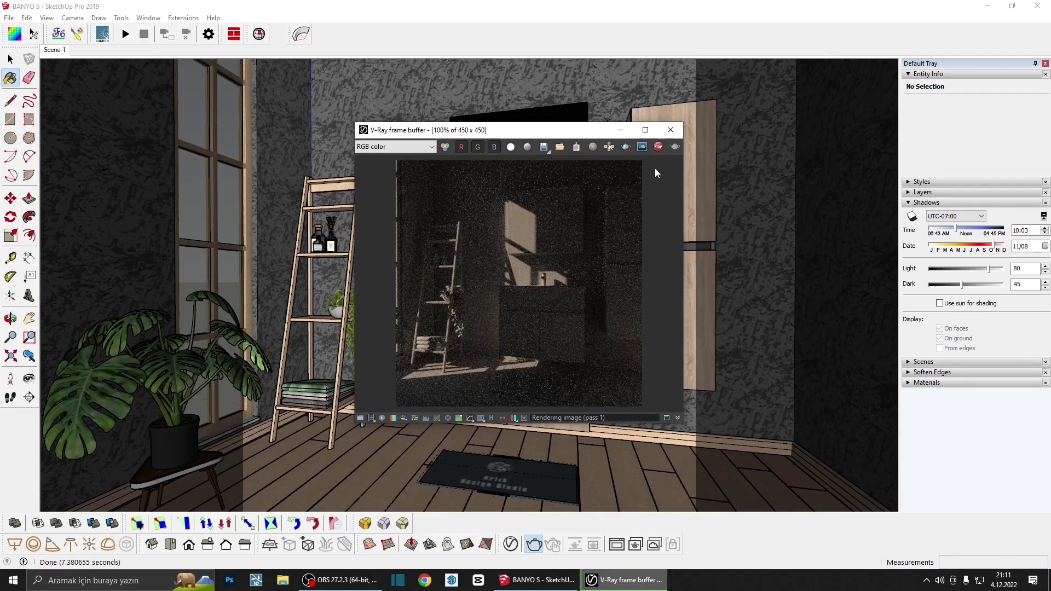
left_click(671, 129)
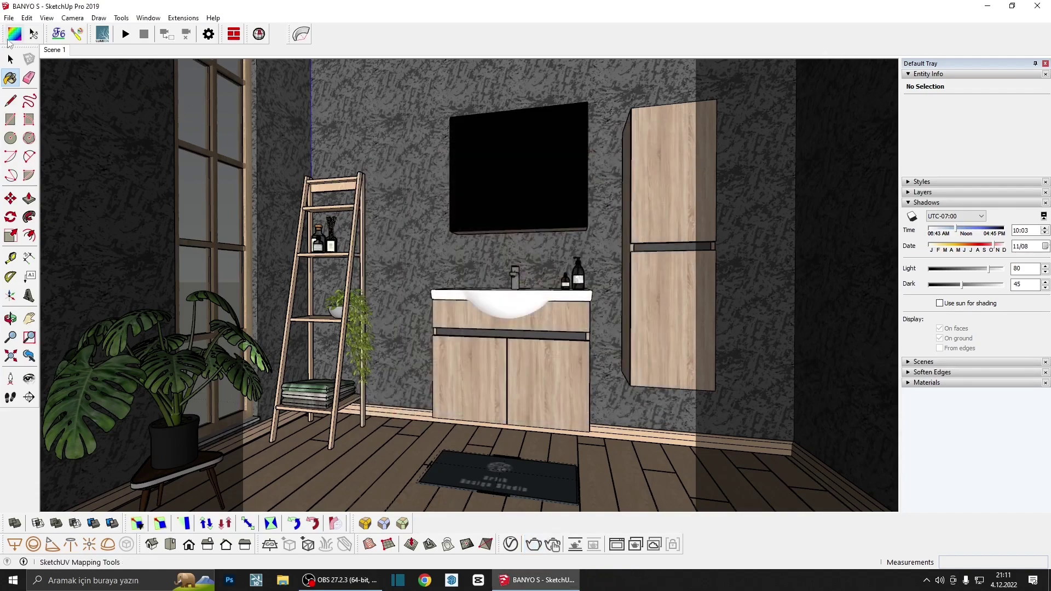
Set the SunLight colour mode to Override in the Asset Editor
left_click(510, 544)
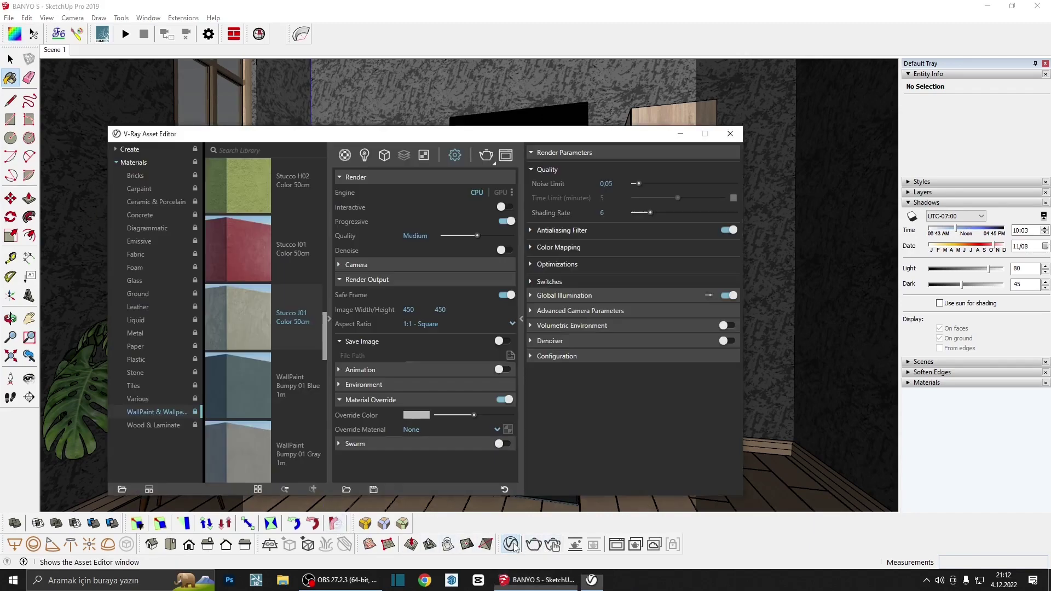
left_click(365, 156)
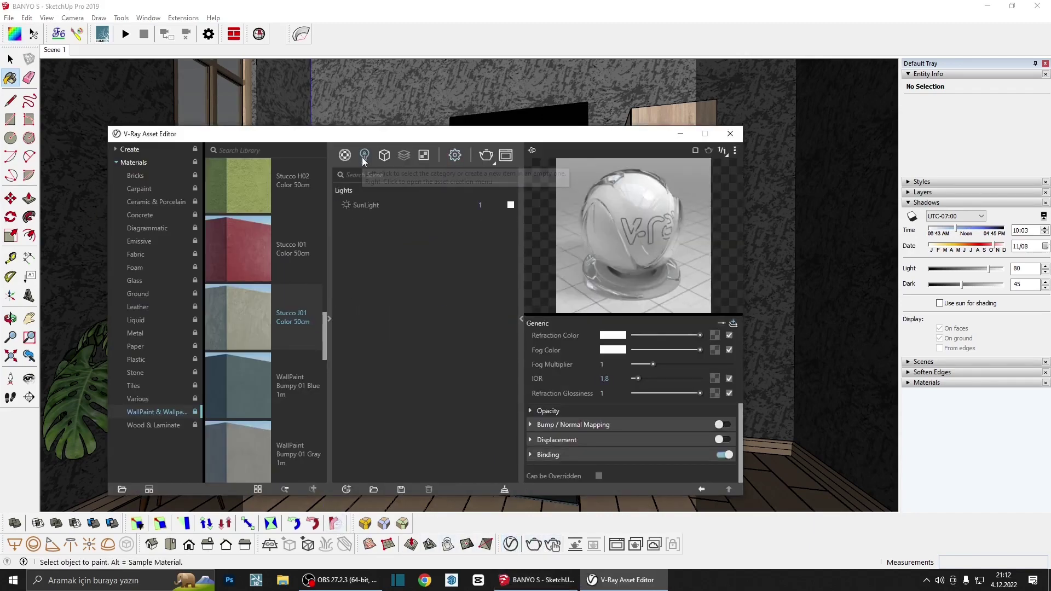
left_click(365, 205)
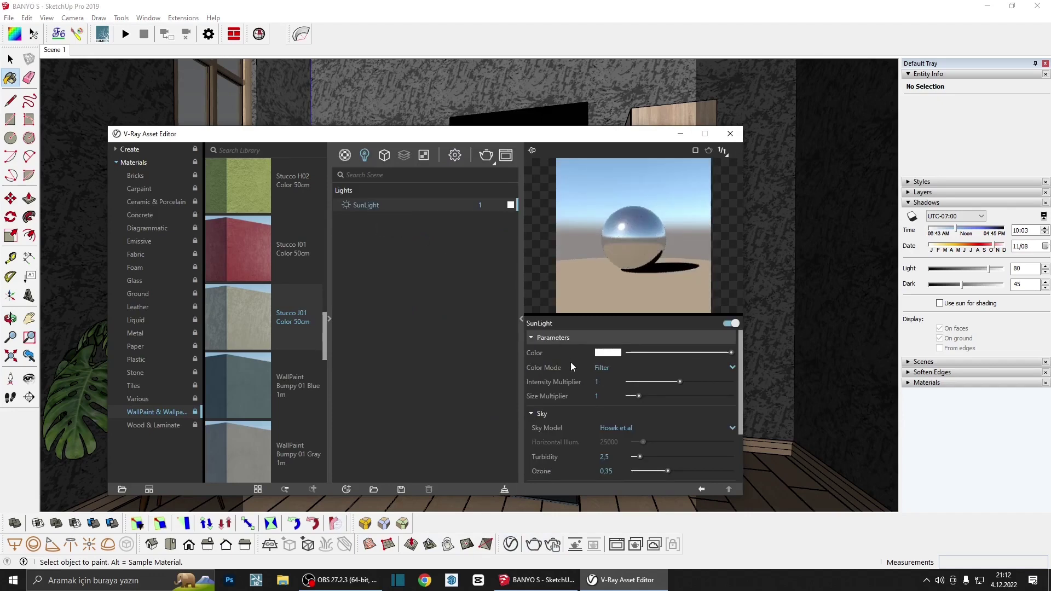
left_click(605, 367)
left_click(605, 395)
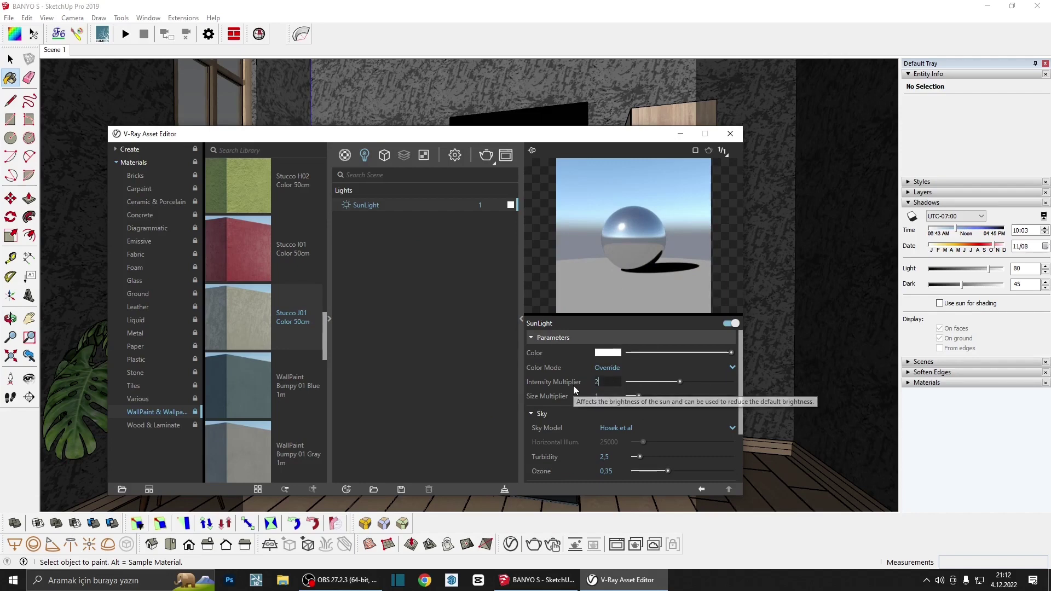
Set the sun intensity multiplier to 2 and size multiplier to 100
type("2")
key("Return")
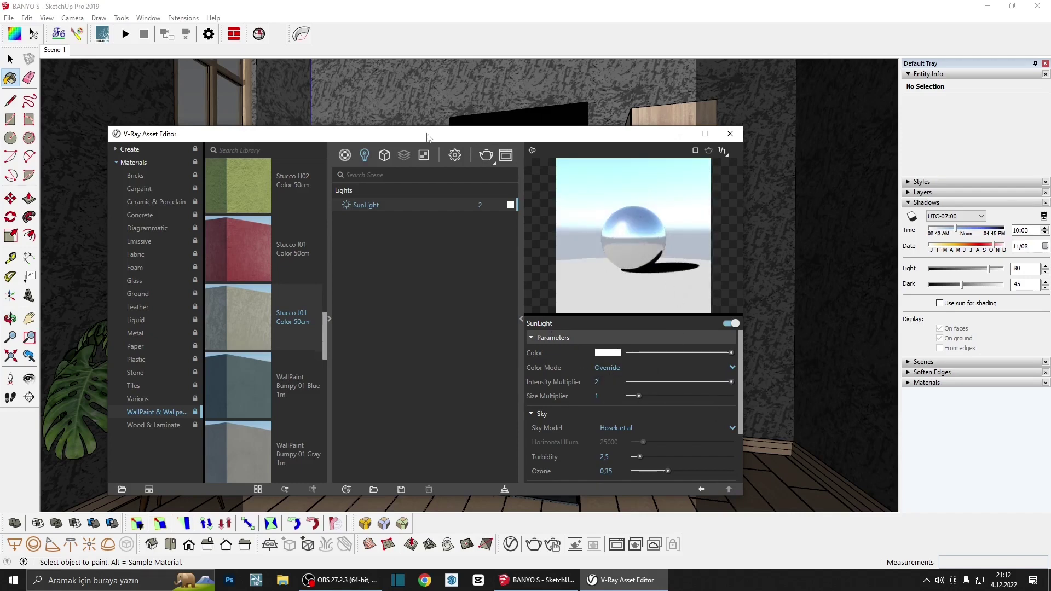
mouse_move(190, 140)
left_mouse_down()
mouse_move(346, 243)
mouse_move(405, 410)
left_mouse_up()
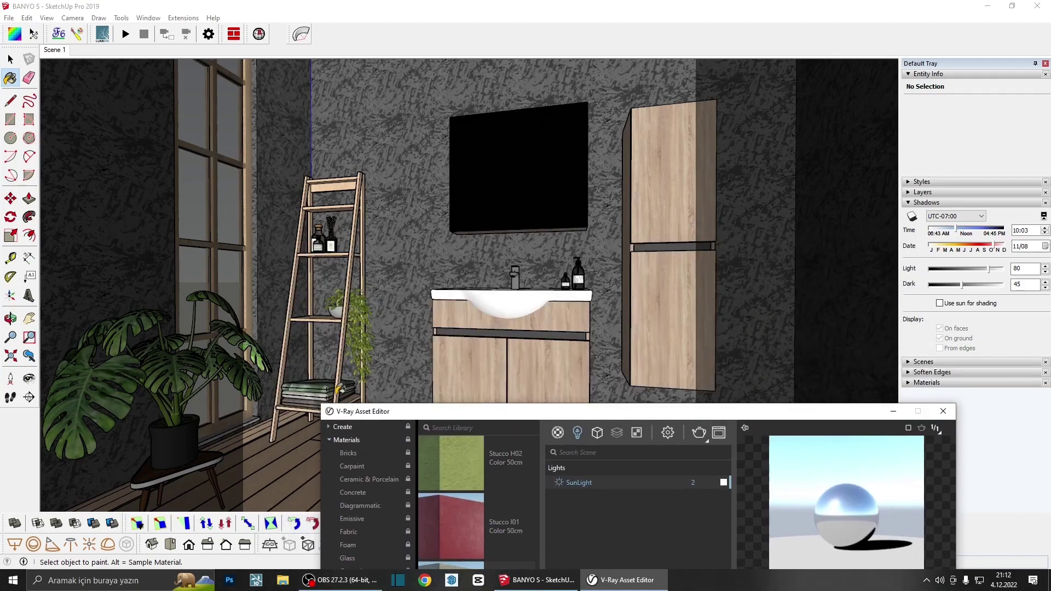
left_click_drag(537, 413, 364, 143)
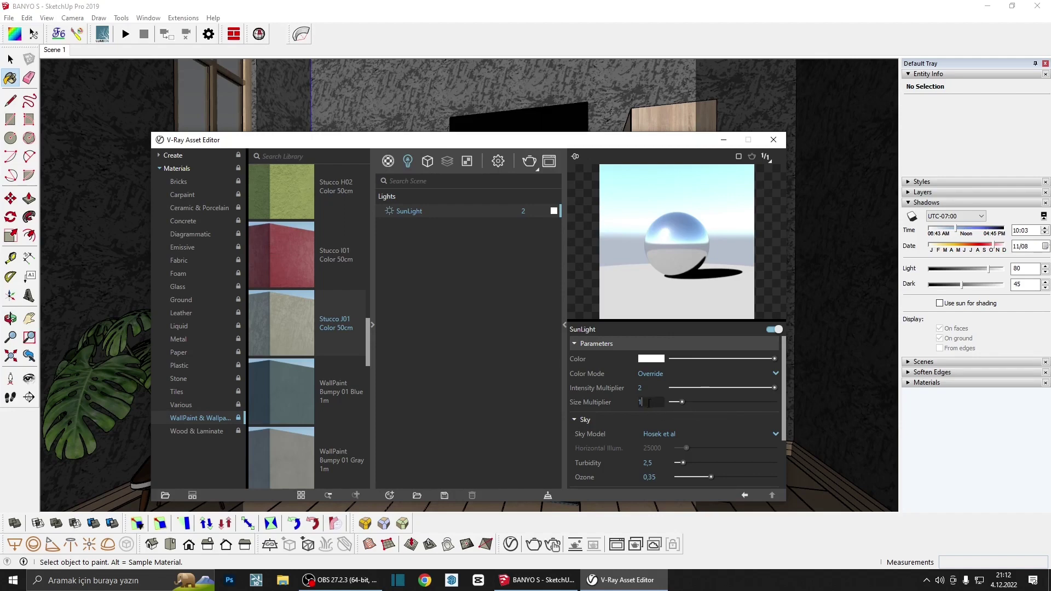
type("00")
key("Return")
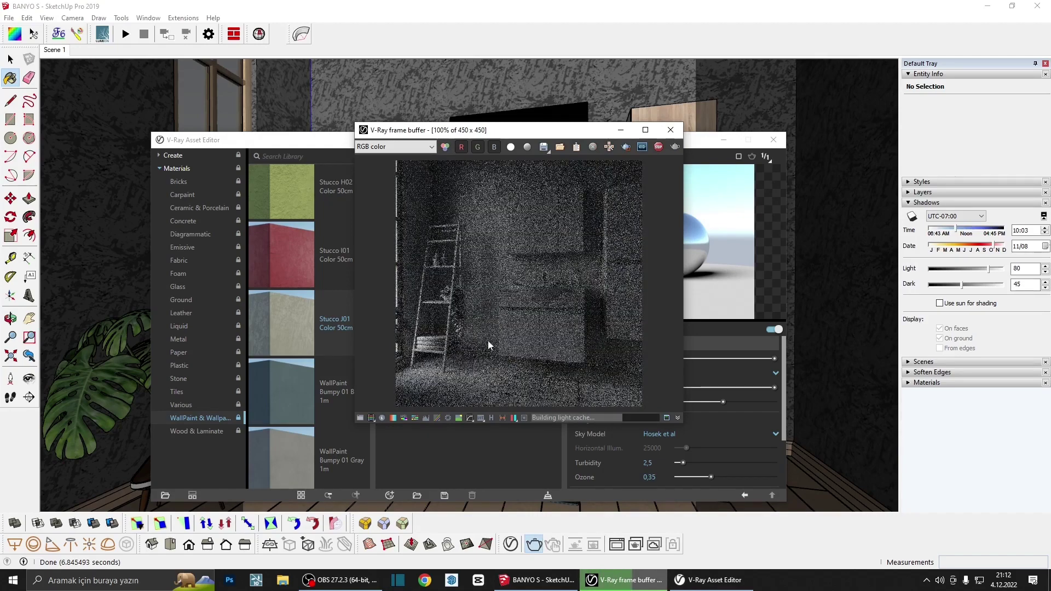
Maximize the frame buffer and zoom in and out to inspect the progressing bathroom render
left_click(646, 129)
scroll(500, 302, "up", 2)
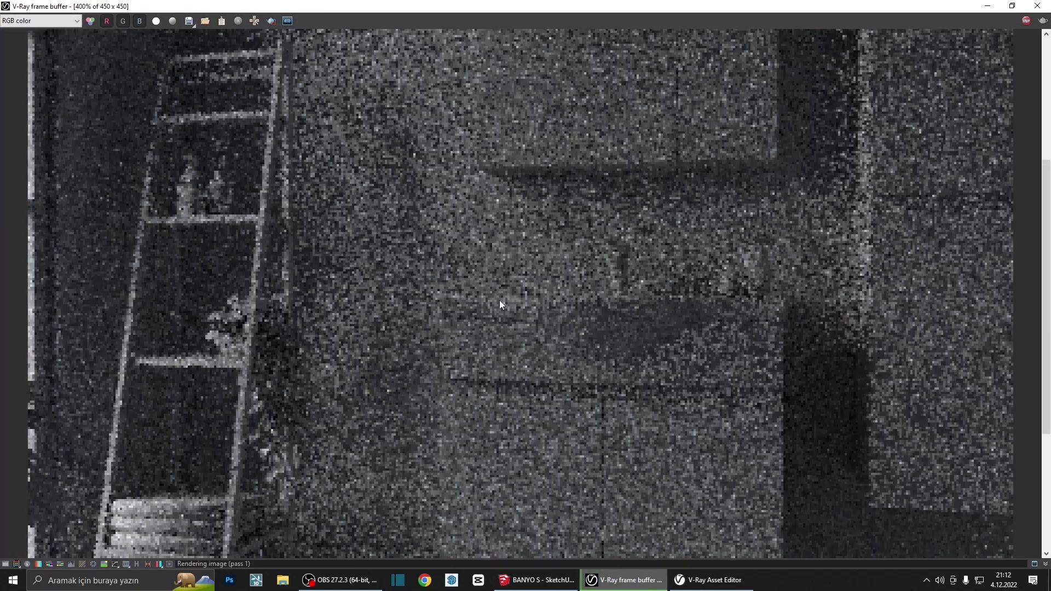
scroll(499, 303, "down", 1)
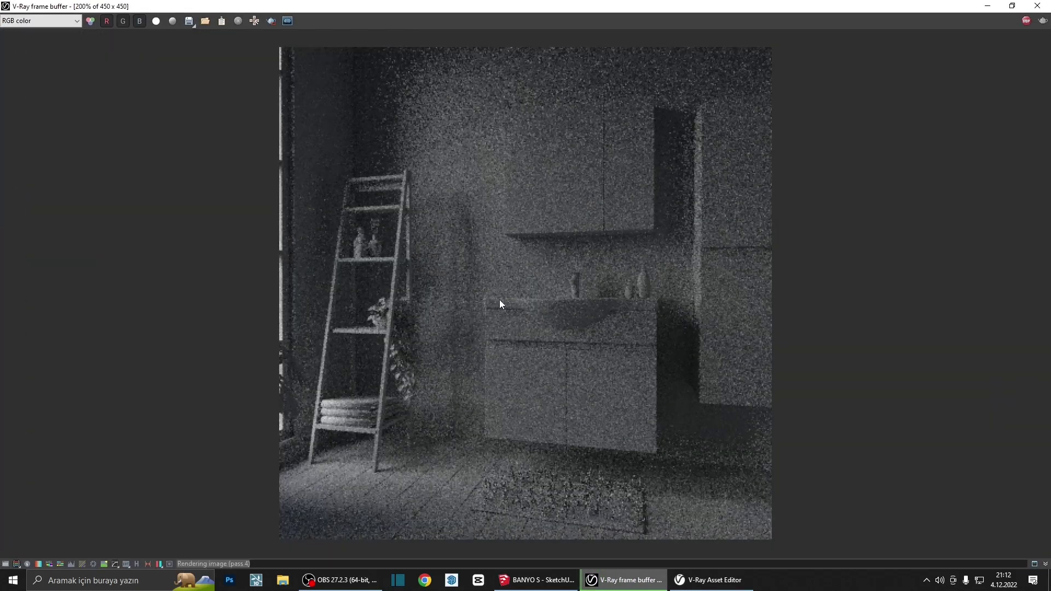
scroll(500, 301, "down", 1)
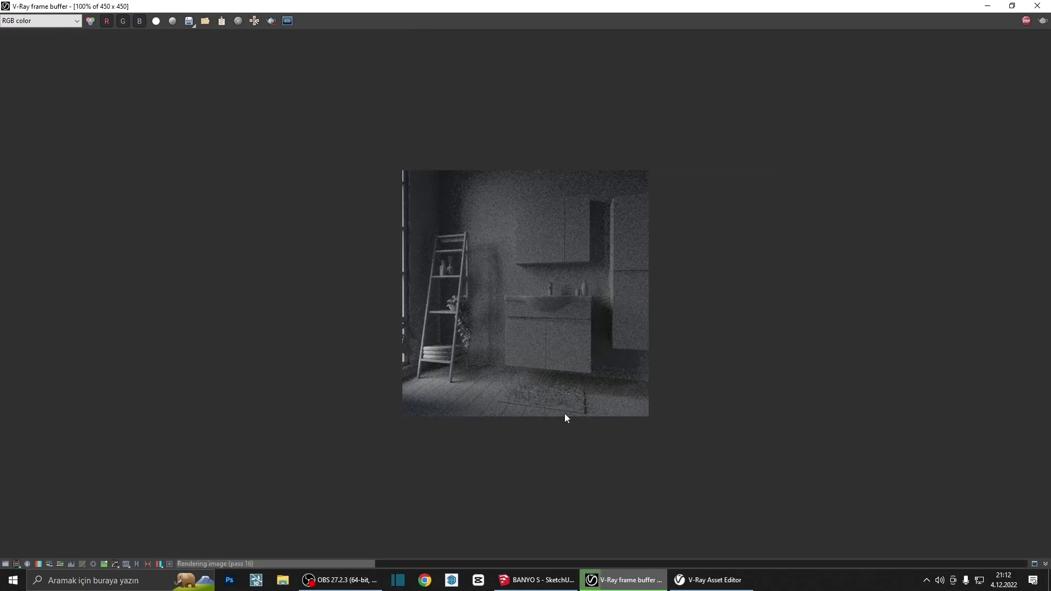
scroll(570, 444, "up", 1)
scroll(575, 465, "up", 2)
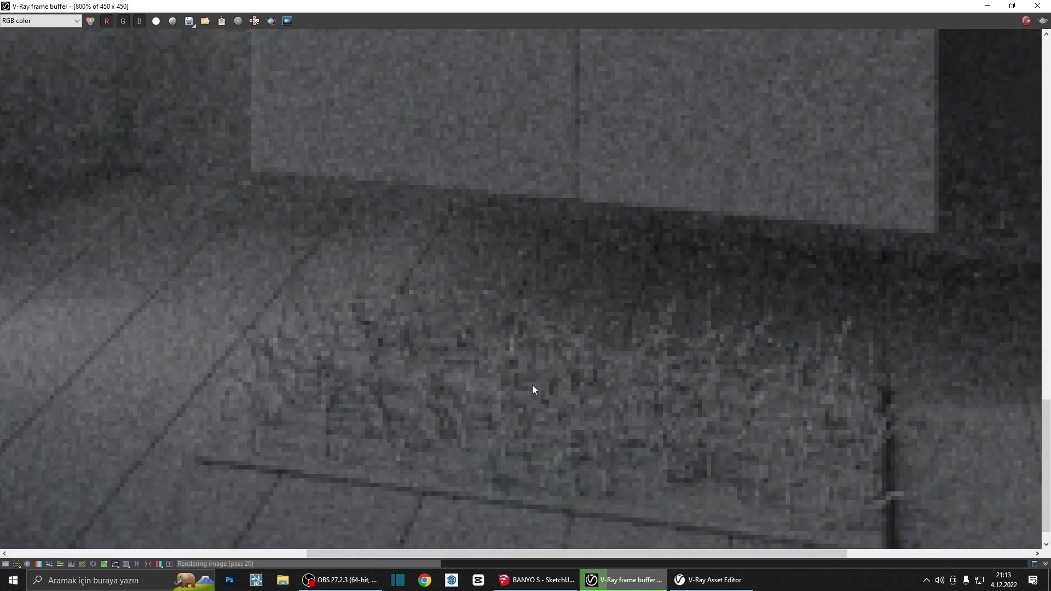
scroll(542, 394, "down", 1)
scroll(536, 416, "down", 2)
scroll(562, 425, "up", 1)
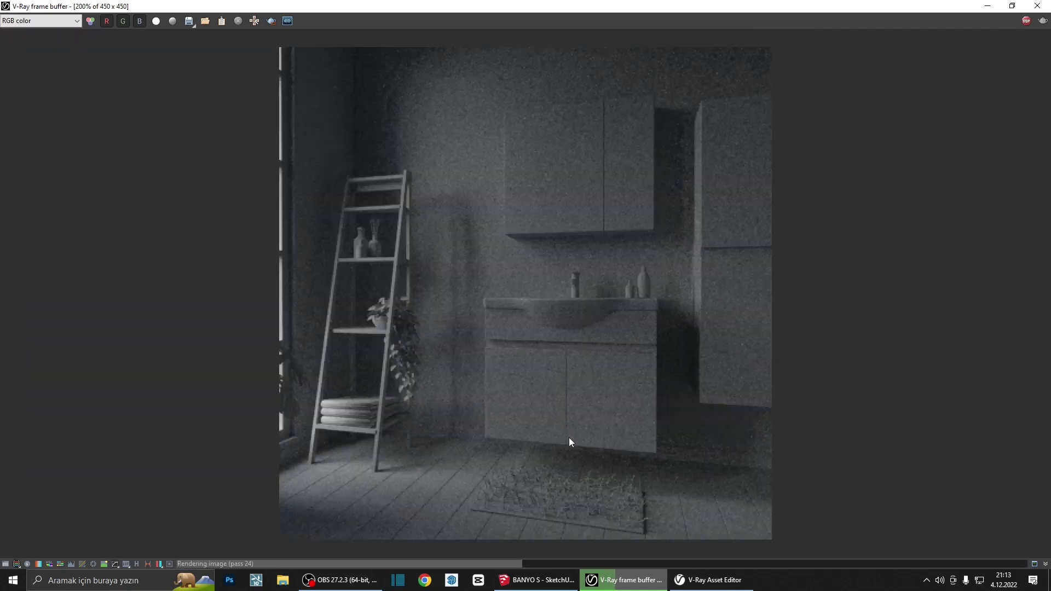
scroll(569, 438, "down", 1)
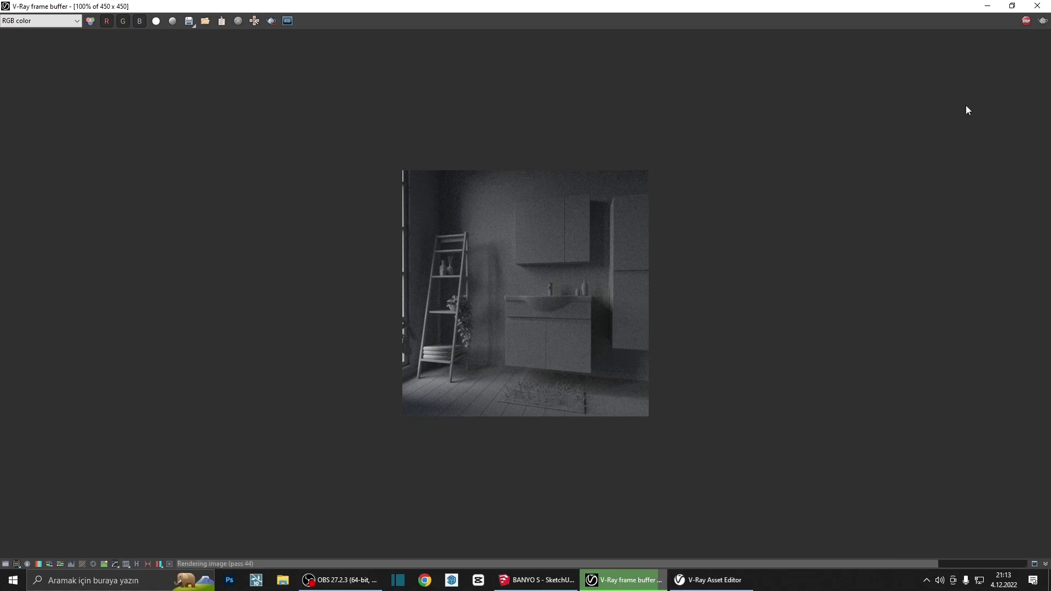
Collapse the Render Settings sections and expand Advanced Camera Parameters
left_click(1037, 8)
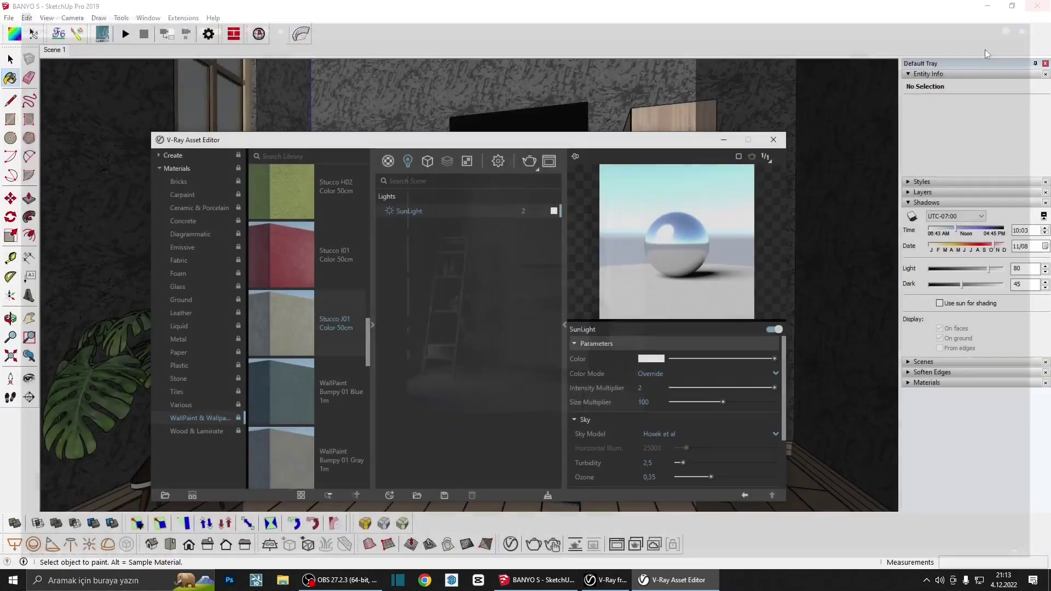
left_click(498, 160)
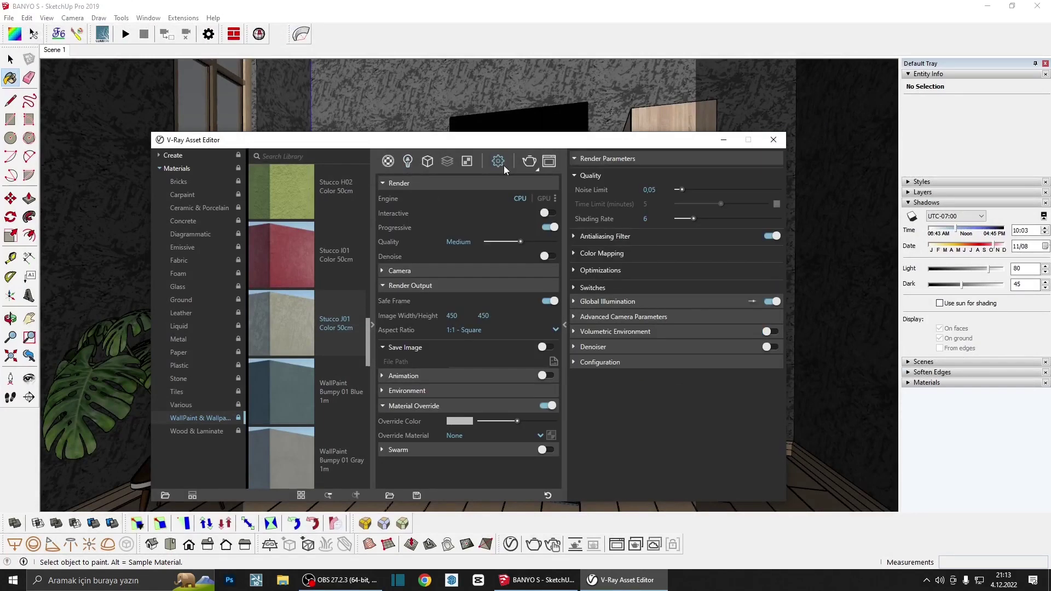
left_click(411, 285)
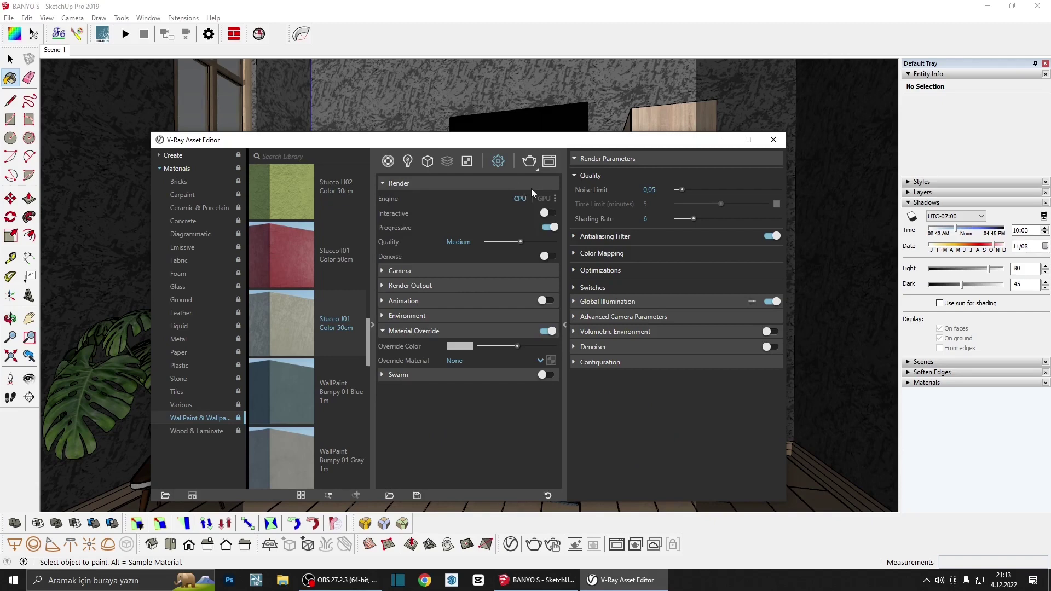
left_click(587, 159)
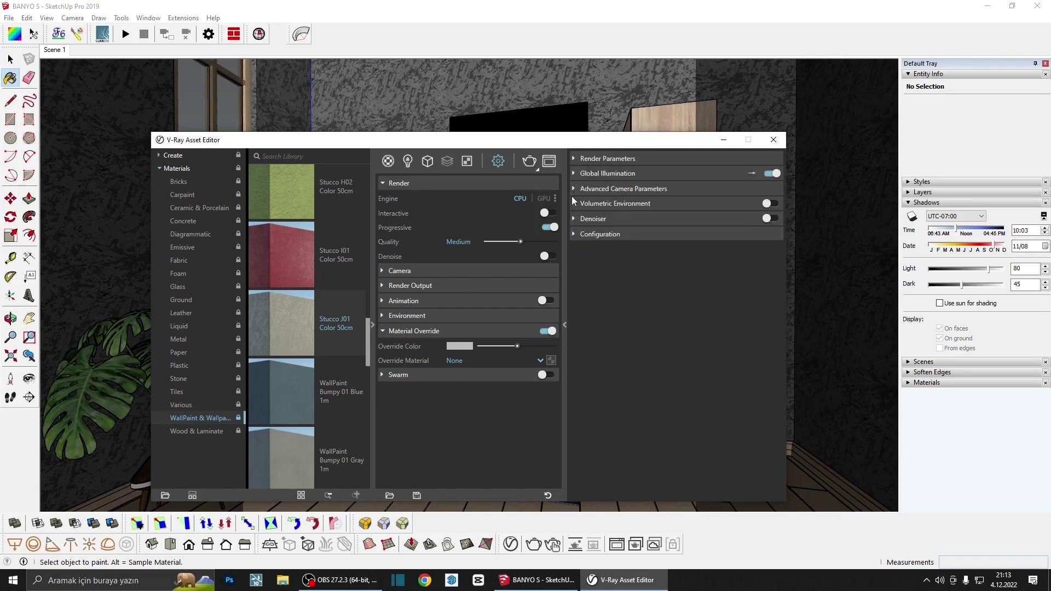
left_click(514, 182)
left_click(452, 257)
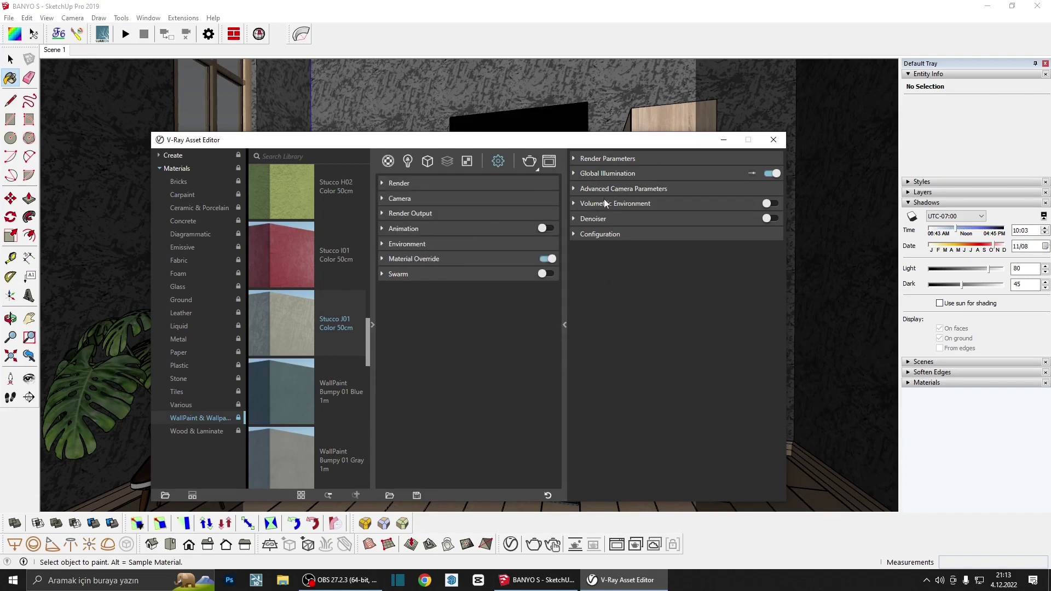
left_click(637, 188)
Set the camera ISO to 300 and shutter speed to 150
left_click_drag(651, 205, 598, 206)
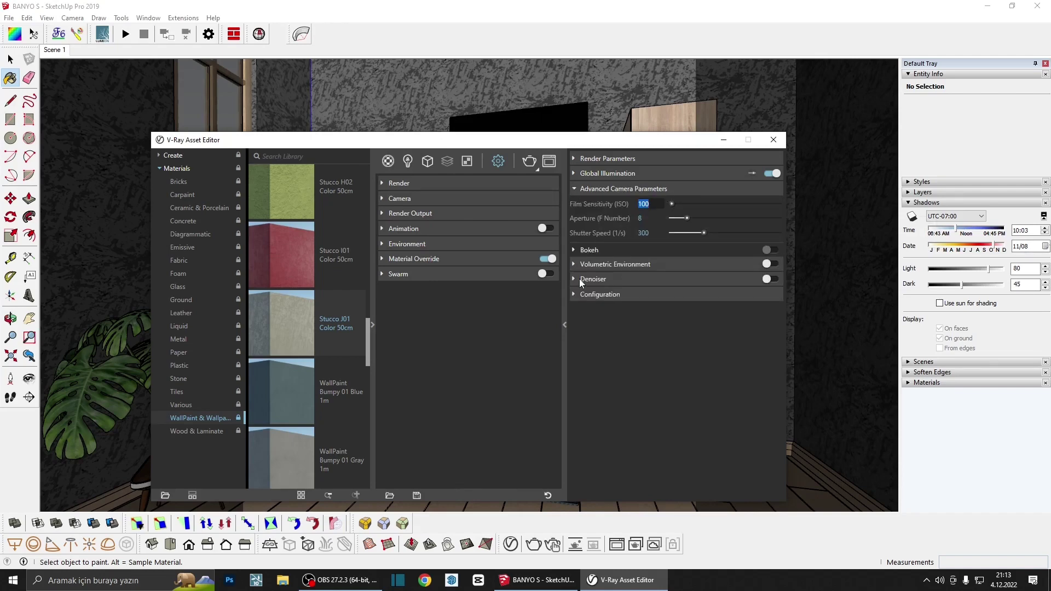
type("300")
left_click(674, 368)
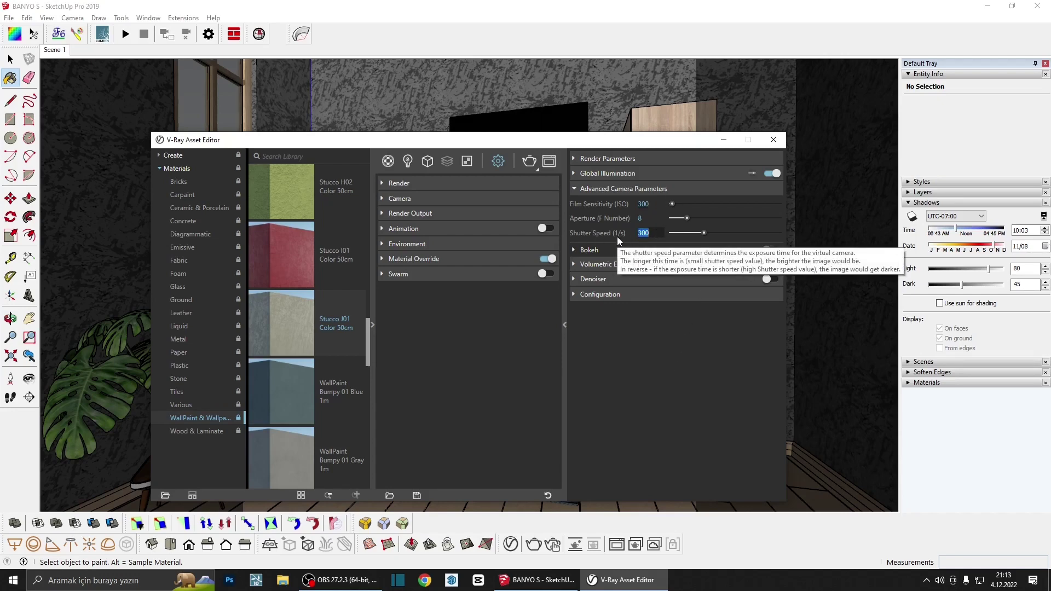
type("150")
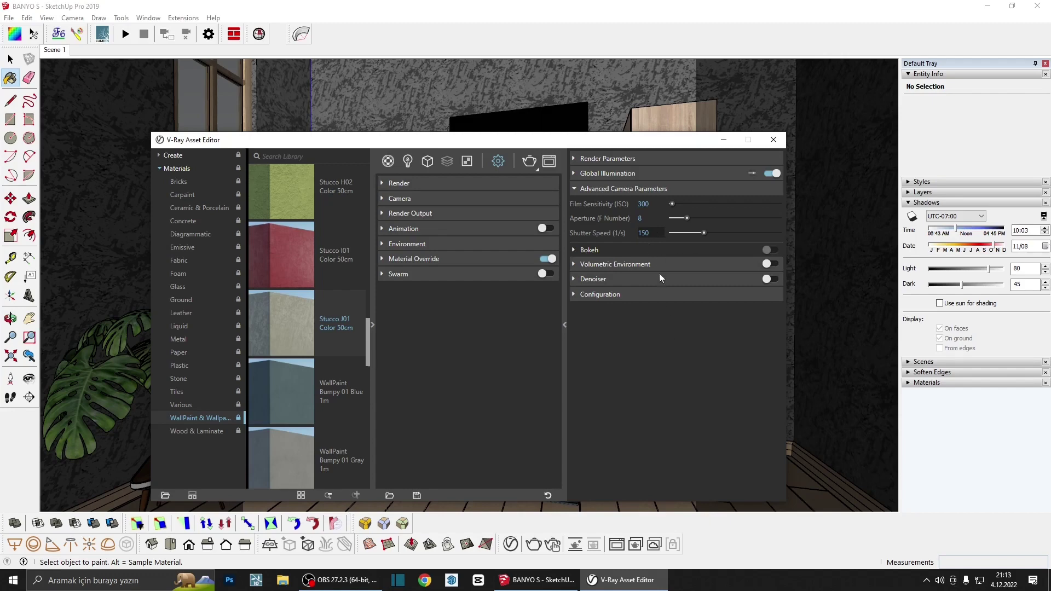
left_click(681, 347)
Re-render the bathroom full-screen and open the colour corrections panel
left_click(530, 161)
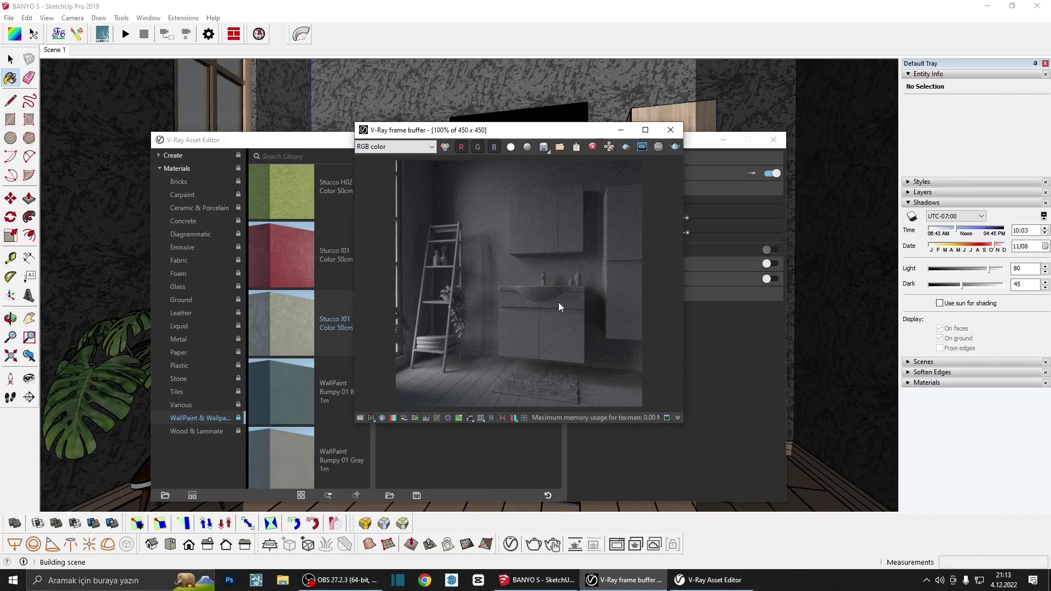
left_click(645, 131)
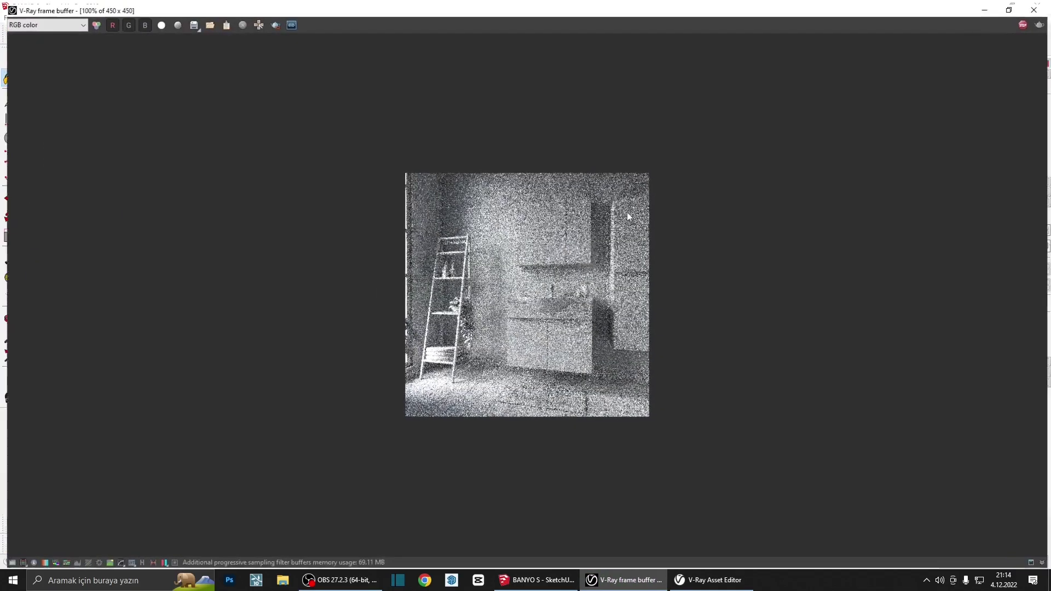
scroll(428, 357, "up", 1)
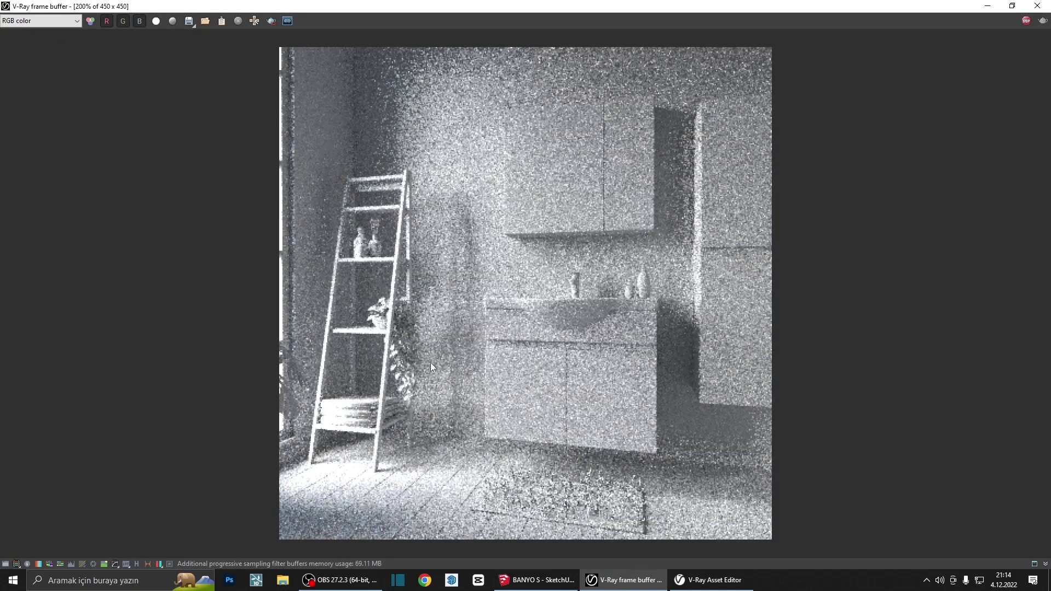
scroll(432, 364, "down", 1)
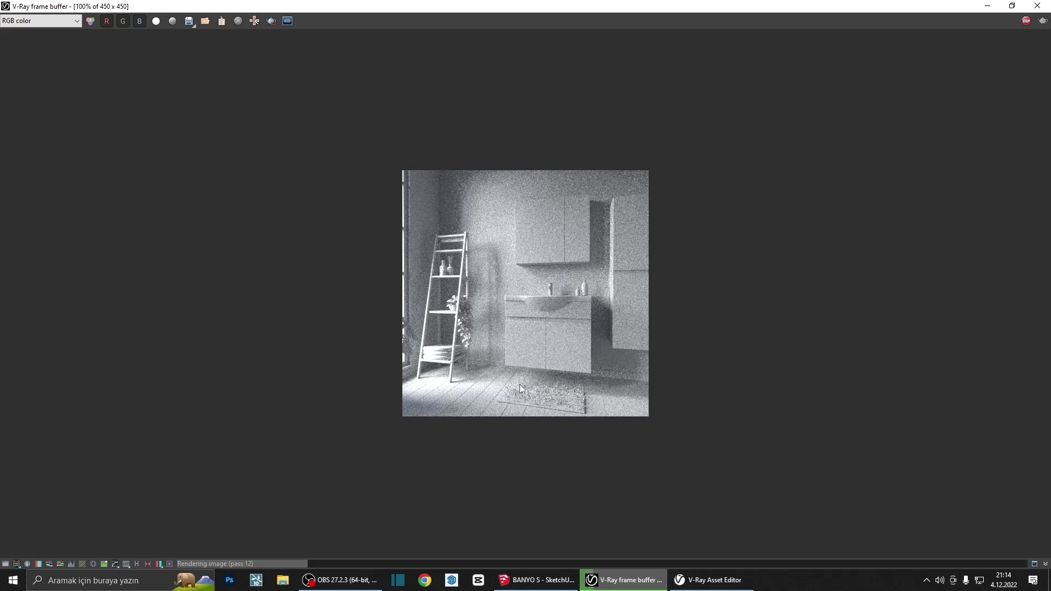
scroll(569, 432, "up", 1)
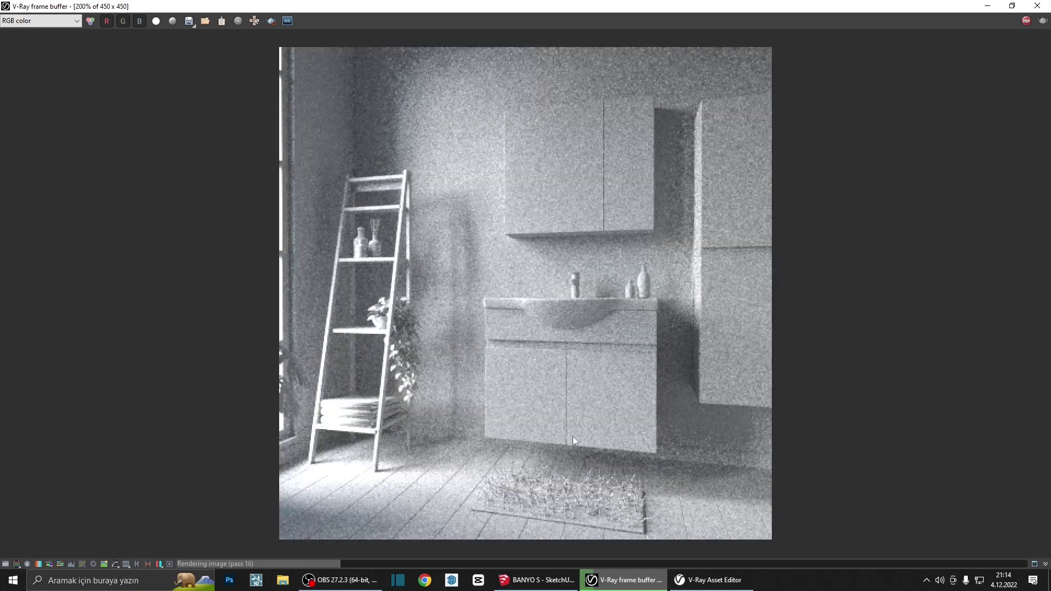
left_click(7, 564)
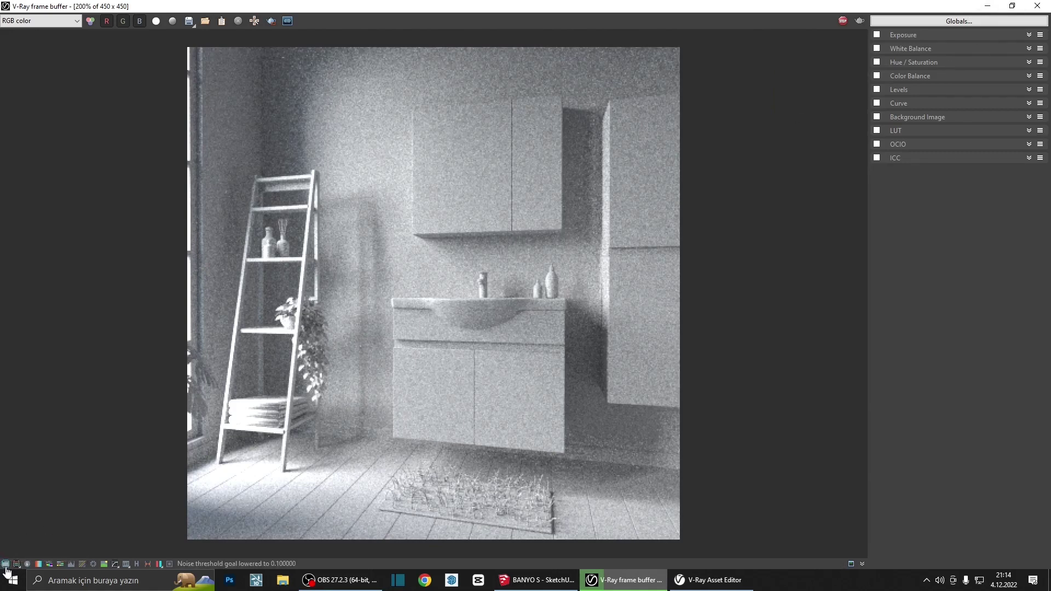
Apply exposure correction with highlight burn 0.16 and slightly lower exposure, toggling it to compare
left_click(903, 36)
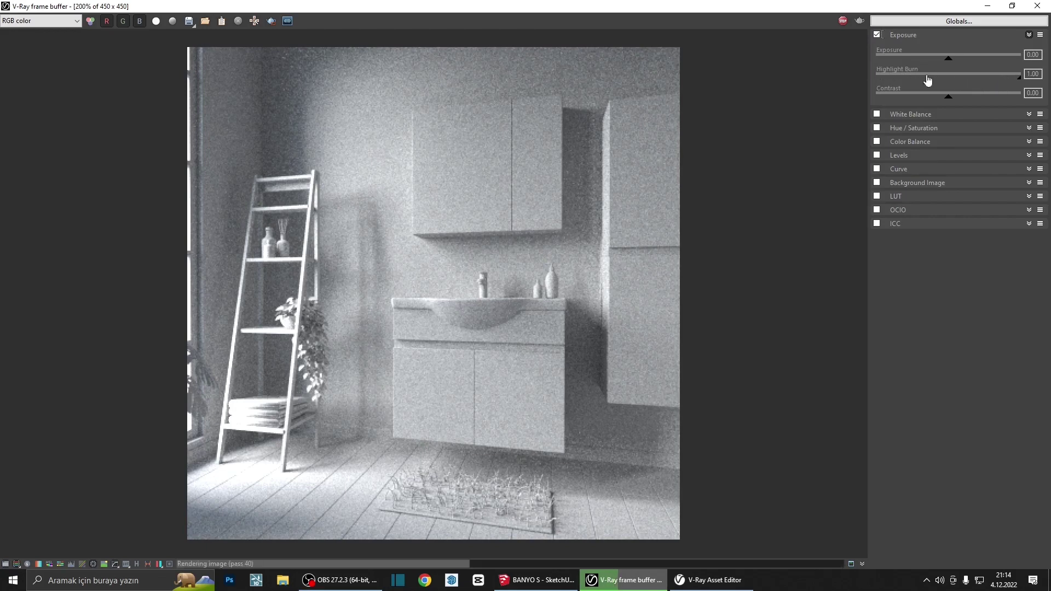
left_click_drag(1020, 79, 899, 79)
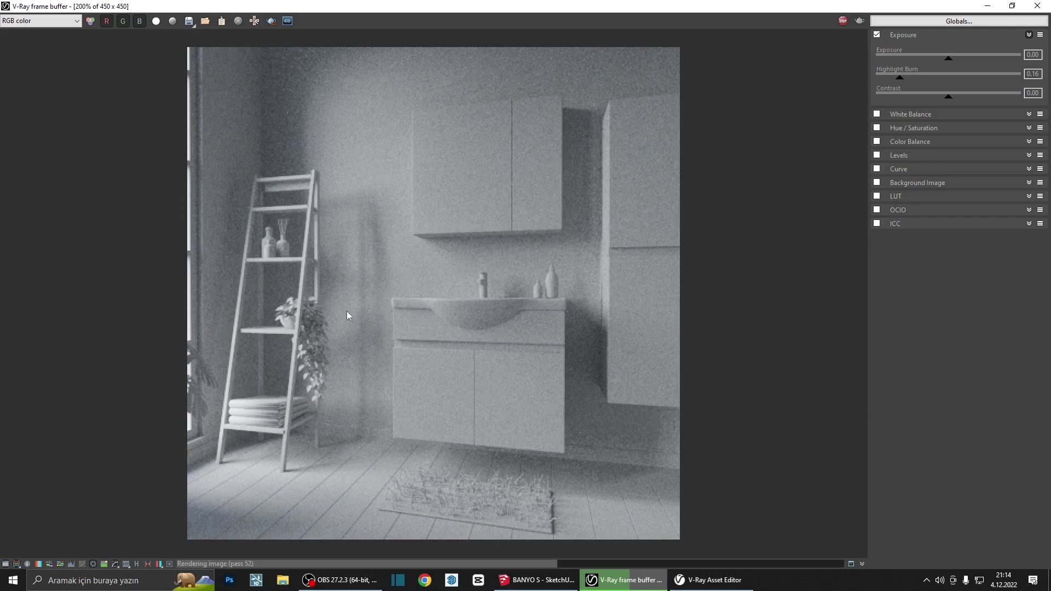
left_click_drag(948, 60, 956, 66)
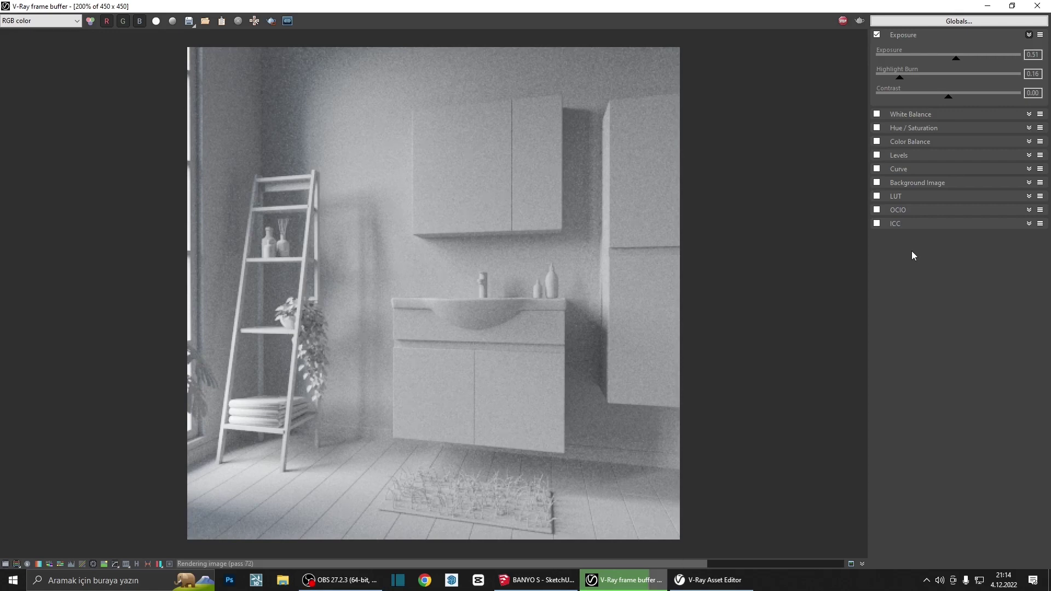
left_click(878, 37)
left_click(877, 36)
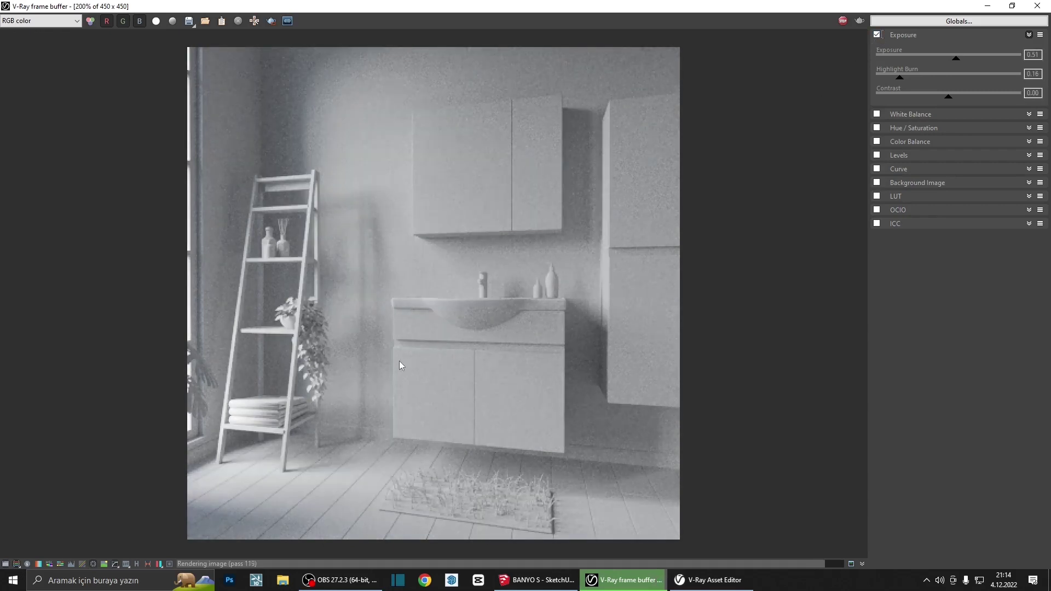
left_click(877, 35)
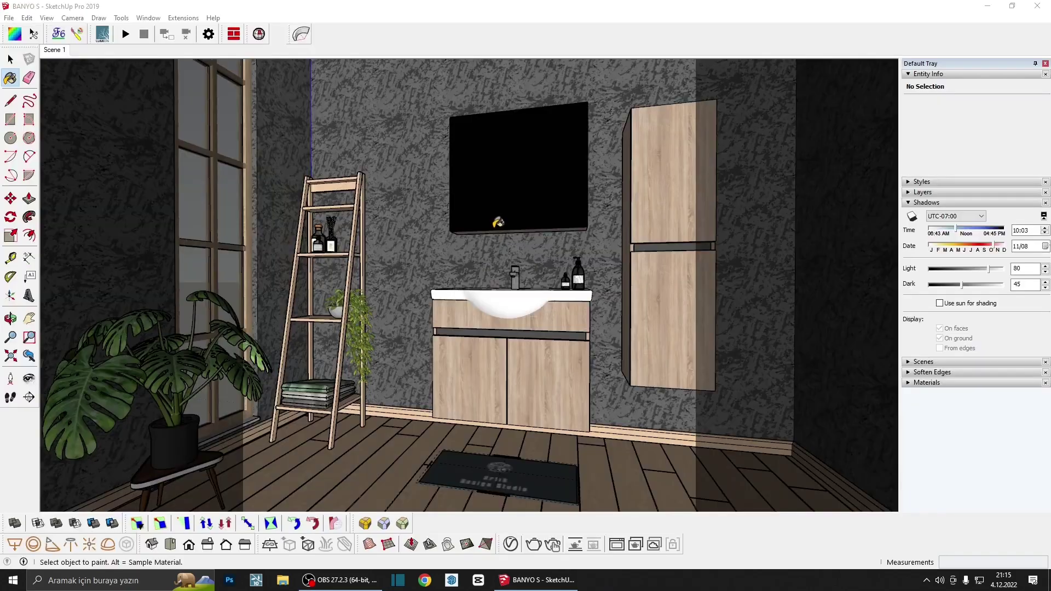
Copy the cabinet's left edge inward onto its face with Move and Ctrl
scroll(543, 228, "up", 5)
scroll(543, 228, "up", 3)
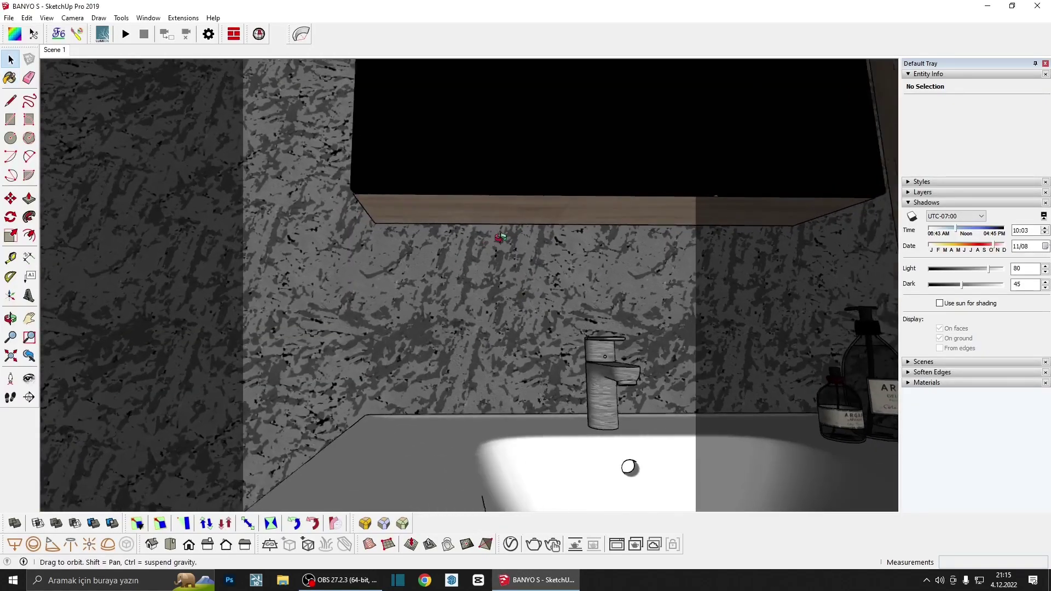
scroll(419, 215, "up", 3)
scroll(419, 215, "up", 2)
left_click(419, 215)
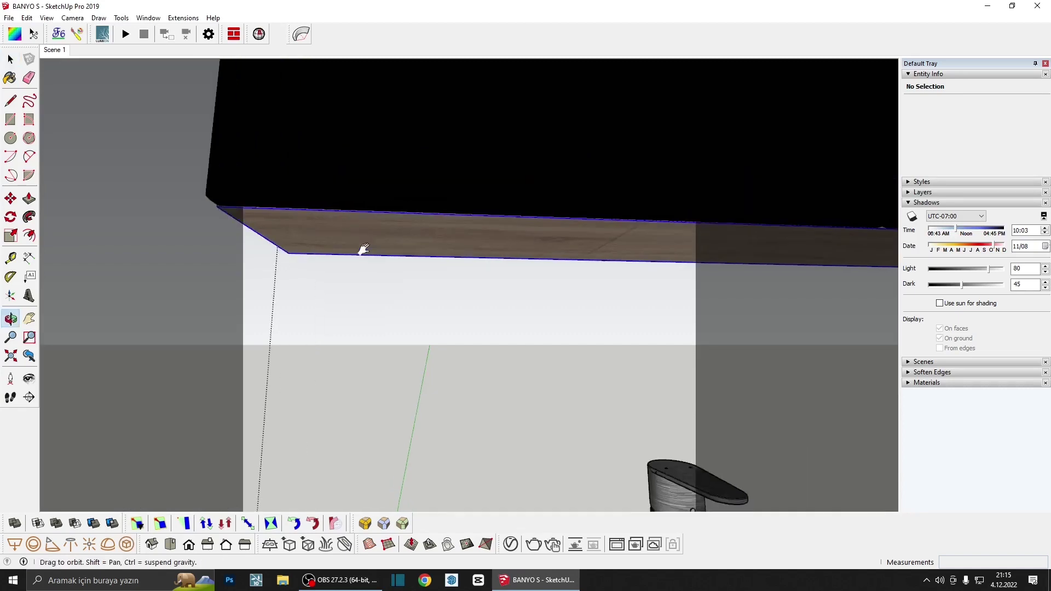
mouse_move(419, 215)
middle_mouse_down()
mouse_move(396, 230)
mouse_move(524, 195)
middle_mouse_up()
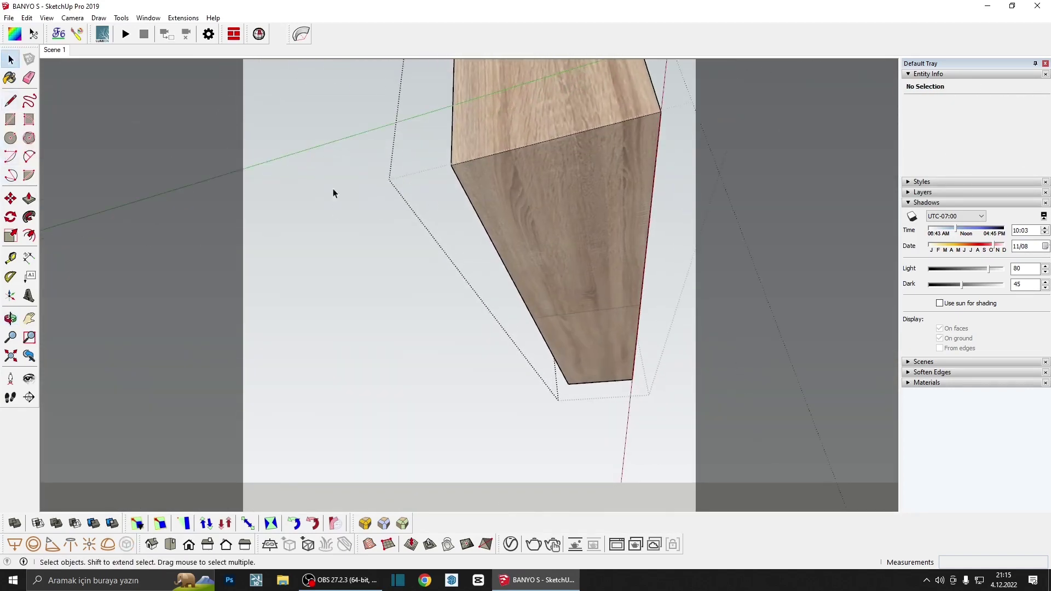
left_click(492, 242)
key("m")
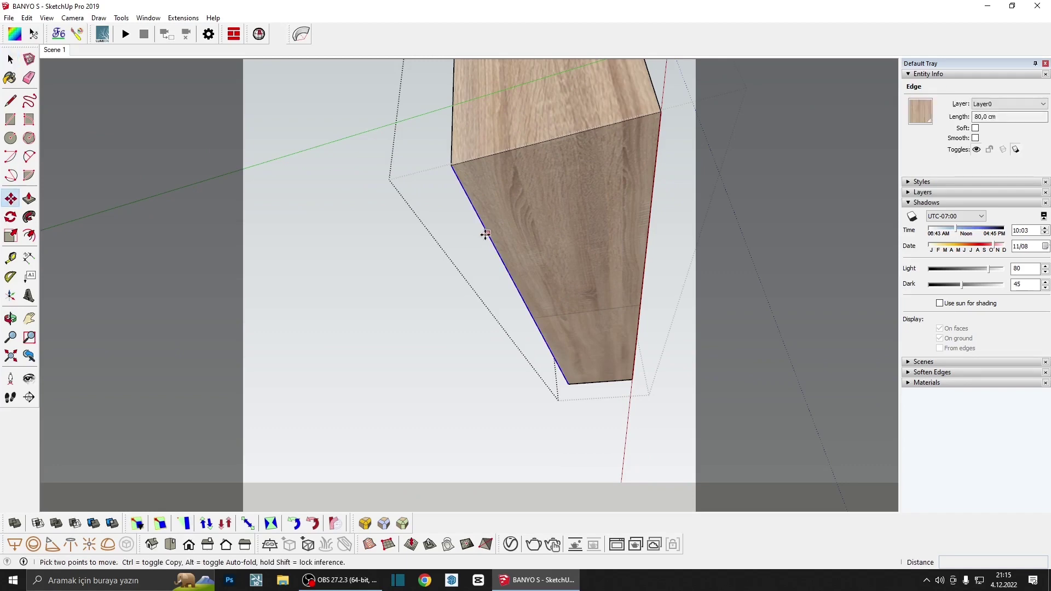
key("ctrl")
left_click(489, 233)
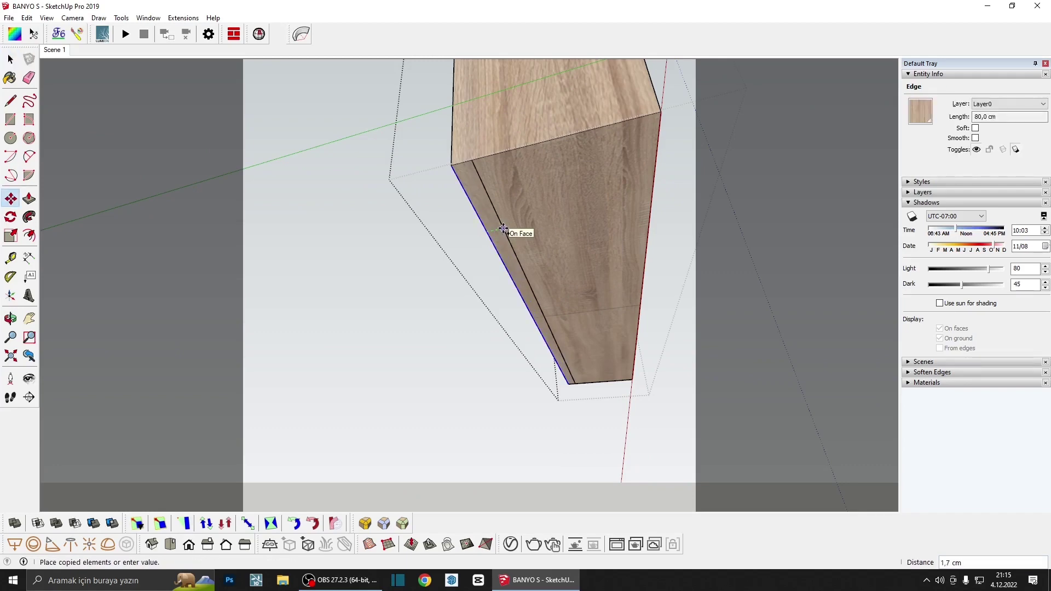
left_click(520, 230)
scroll(481, 164, "up", 2)
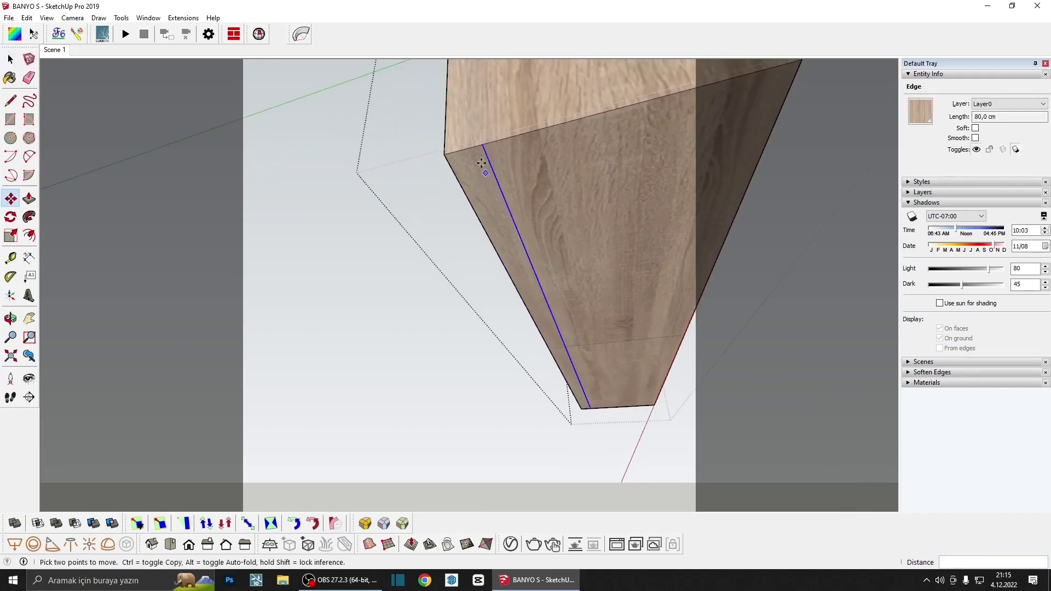
key("space")
Copy the short top edge inward at a distance of 1
left_click(470, 150)
key("m")
key("ctrl")
left_click(484, 150)
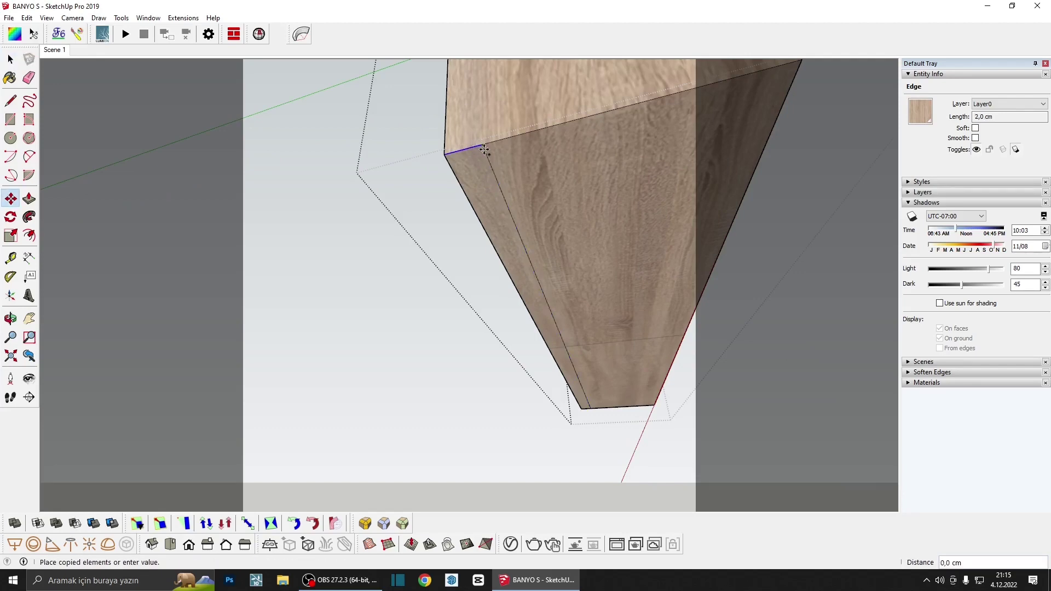
key("Return")
scroll(489, 163, "down", 1)
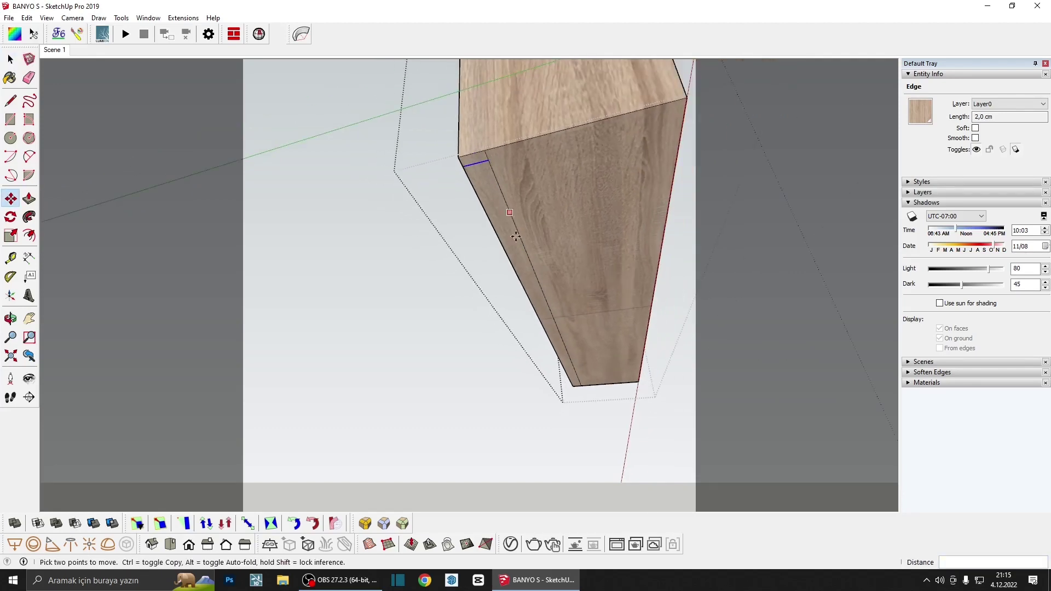
key("space")
Copy the bottom edge to split off a strip and push it 1 cm into the board
scroll(585, 335, "up", 2)
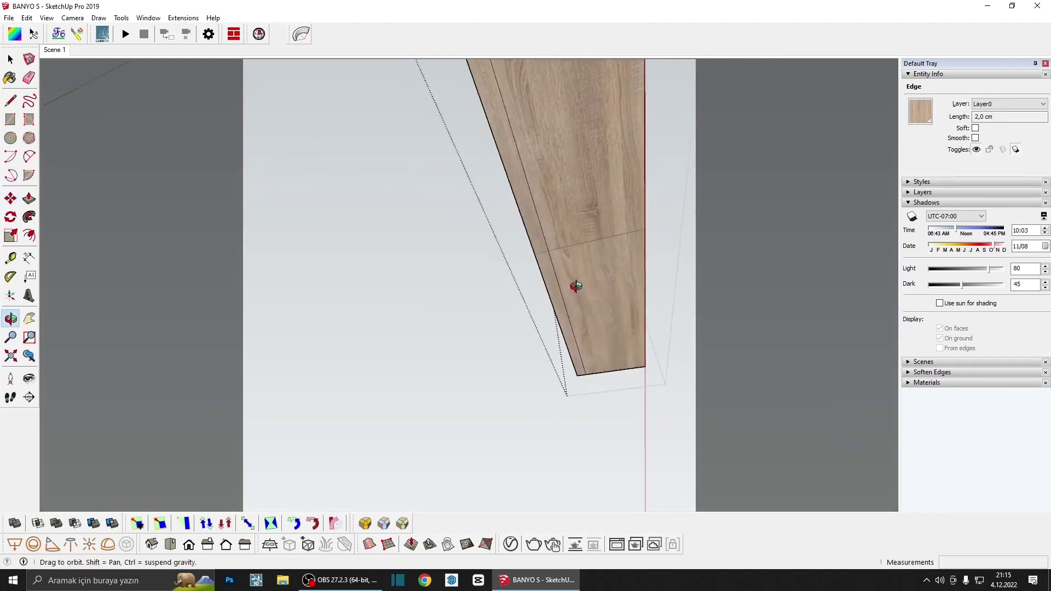
key("m")
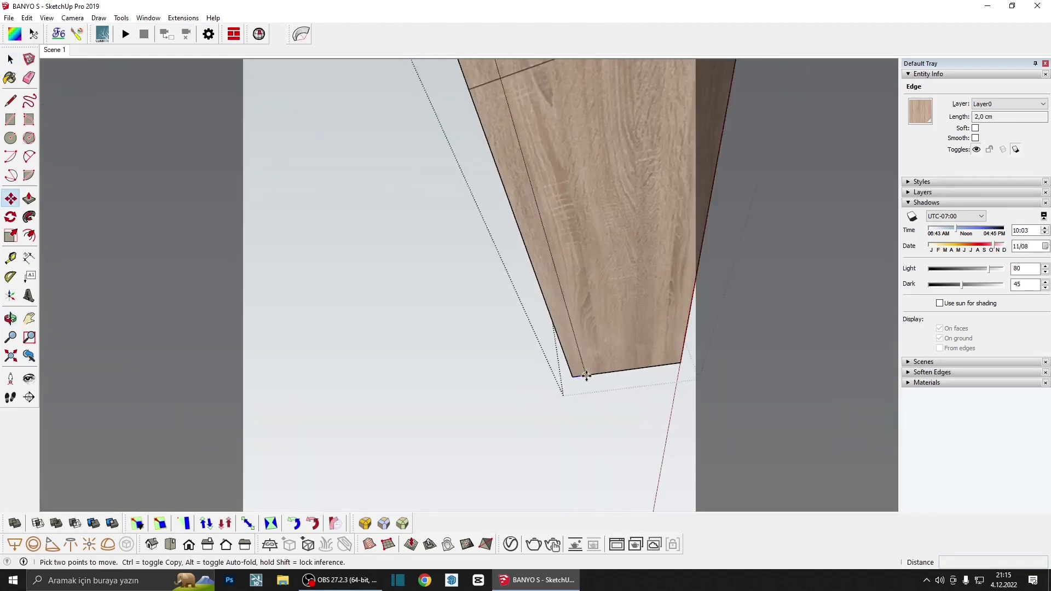
key("ctrl")
left_click(581, 377)
left_click(583, 366)
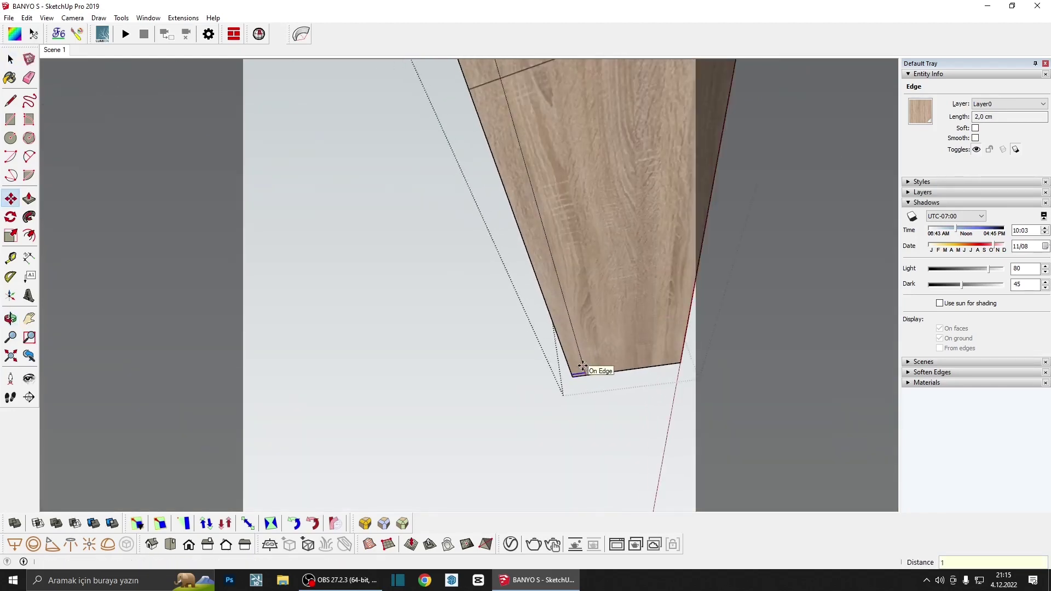
key("p")
scroll(568, 348, "up", 1)
left_click_drag(568, 348, 567, 352)
mouse_move(567, 352)
middle_mouse_down()
mouse_move(518, 358)
mouse_move(472, 340)
middle_mouse_up()
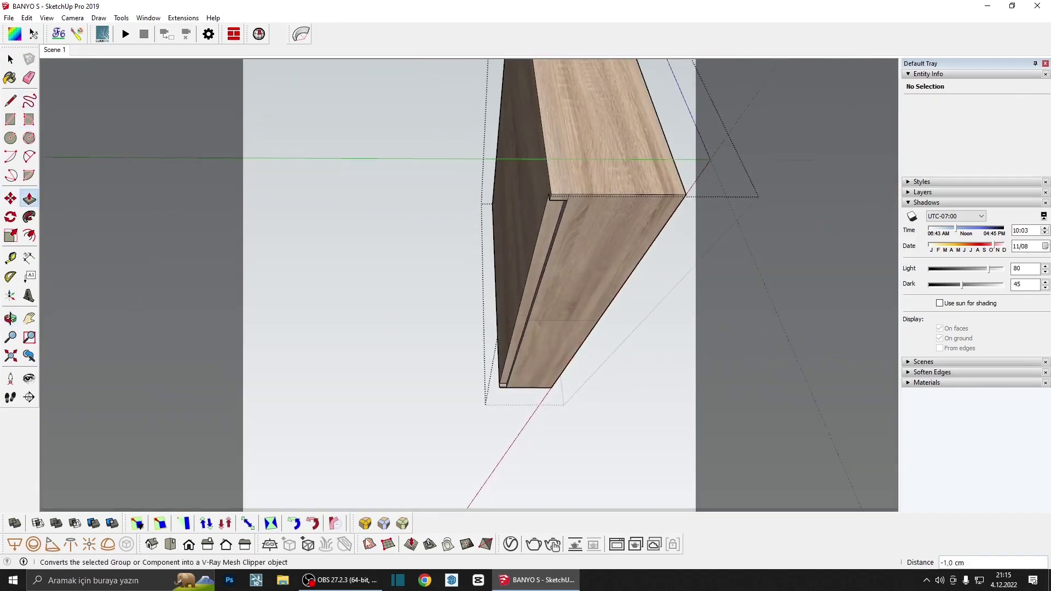
Draw a V-Ray rectangle light along the groove under the cabinet
left_click(433, 544)
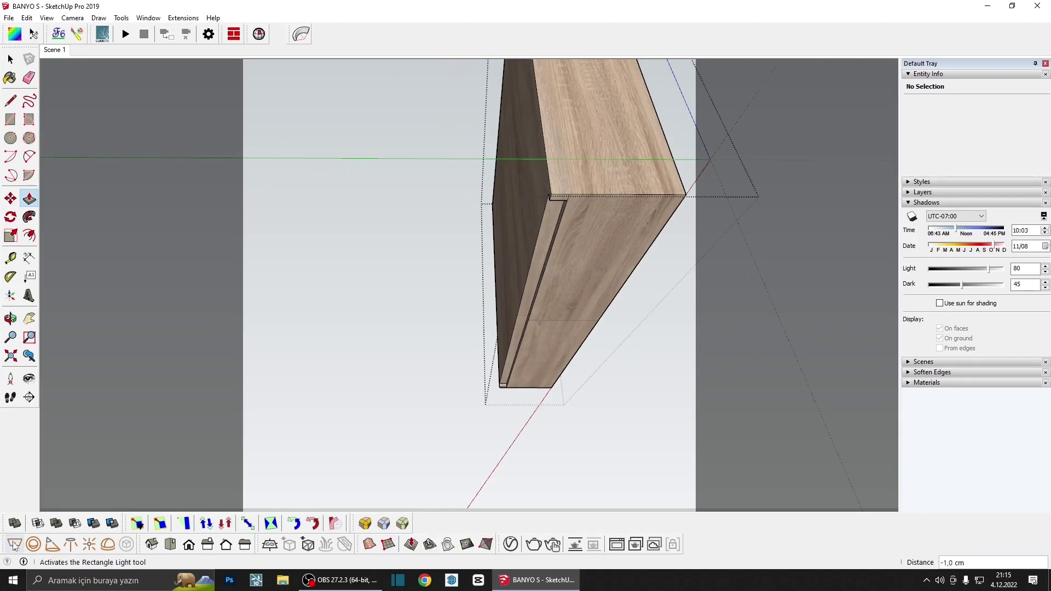
scroll(482, 384, "up", 2)
scroll(496, 398, "up", 3)
left_click(496, 398)
scroll(496, 398, "down", 3)
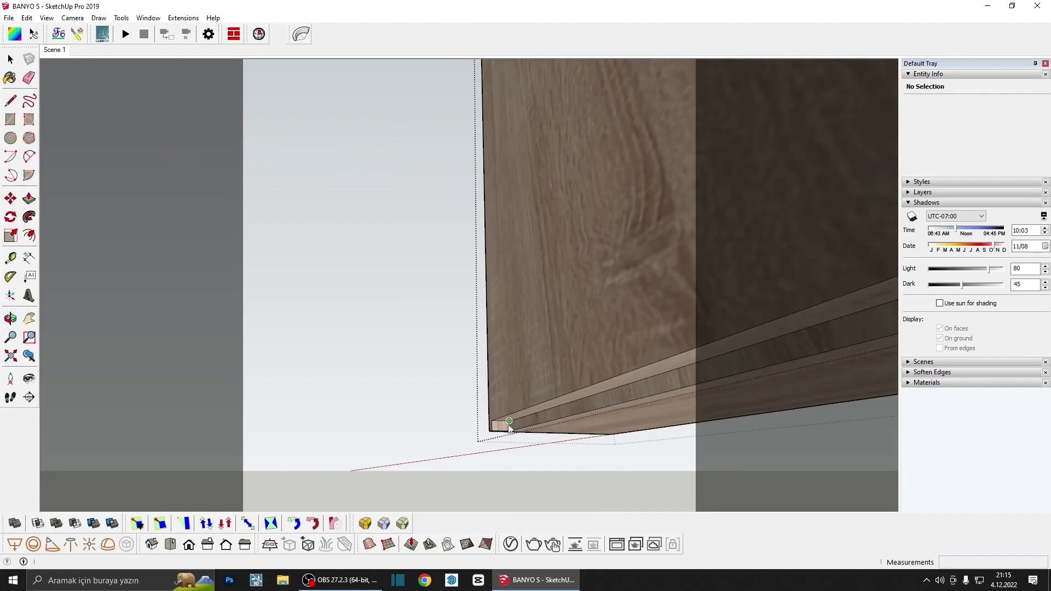
middle_click_drag(496, 398, 533, 385)
scroll(608, 335, "up", 2)
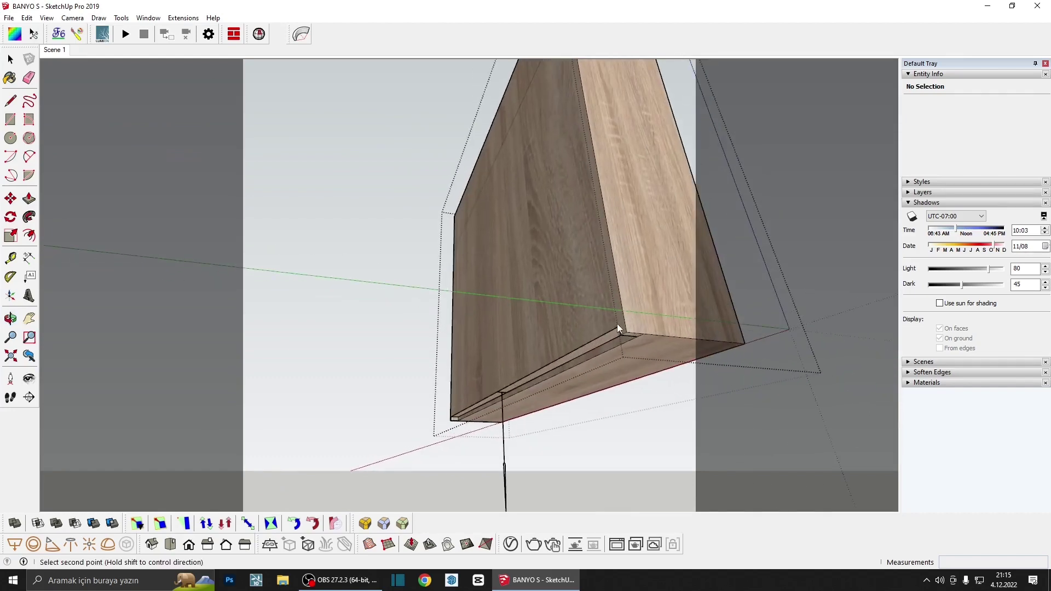
left_click(621, 329)
scroll(543, 392, "down", 1)
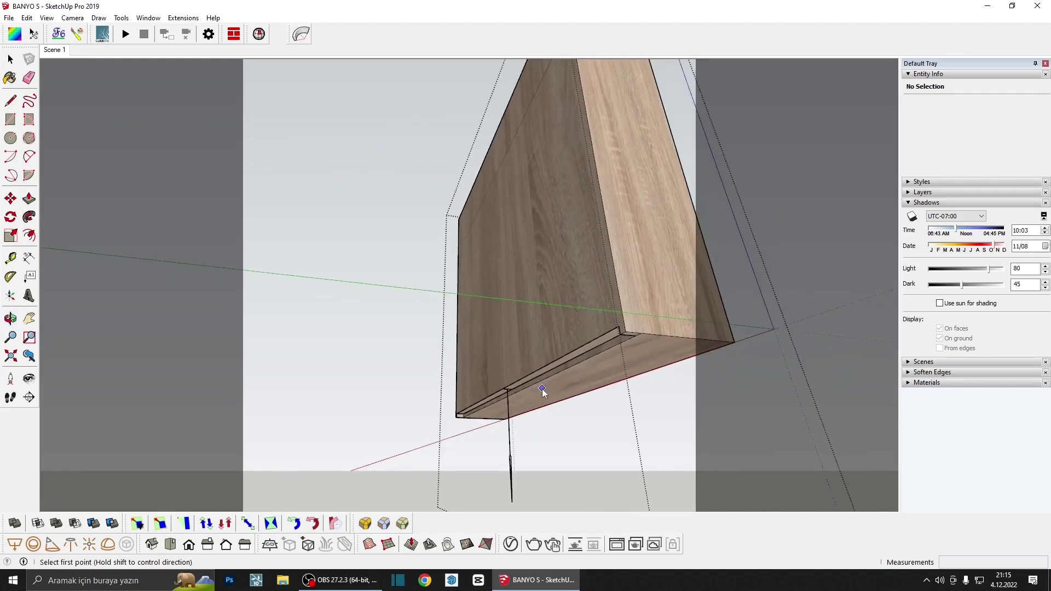
middle_click_drag(579, 338, 542, 380)
scroll(542, 380, "up", 2)
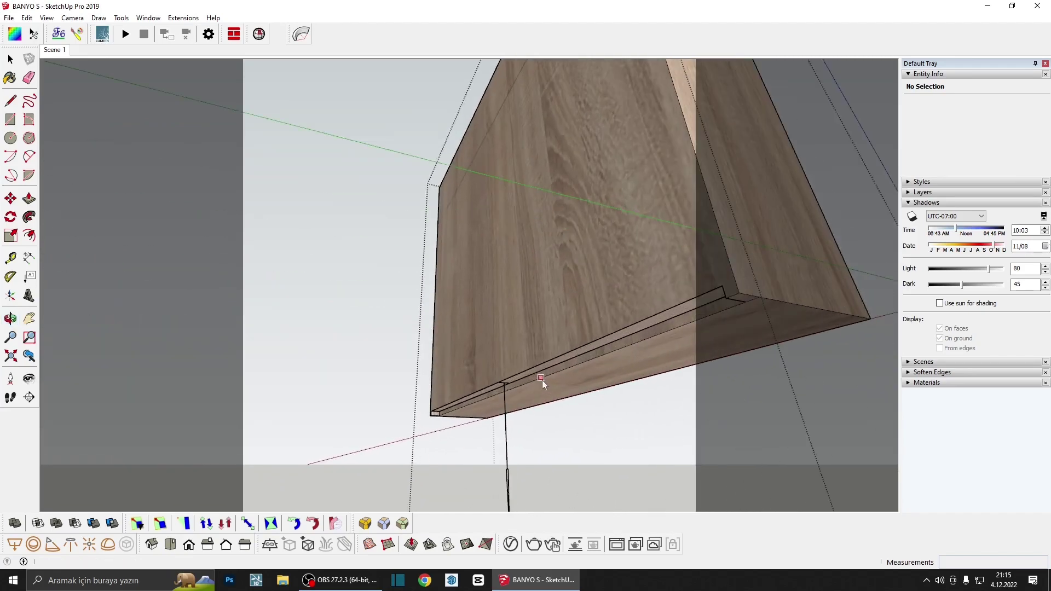
Select the new light and the groove strip's group to check them, then deselect
key("space")
scroll(530, 382, "up", 2)
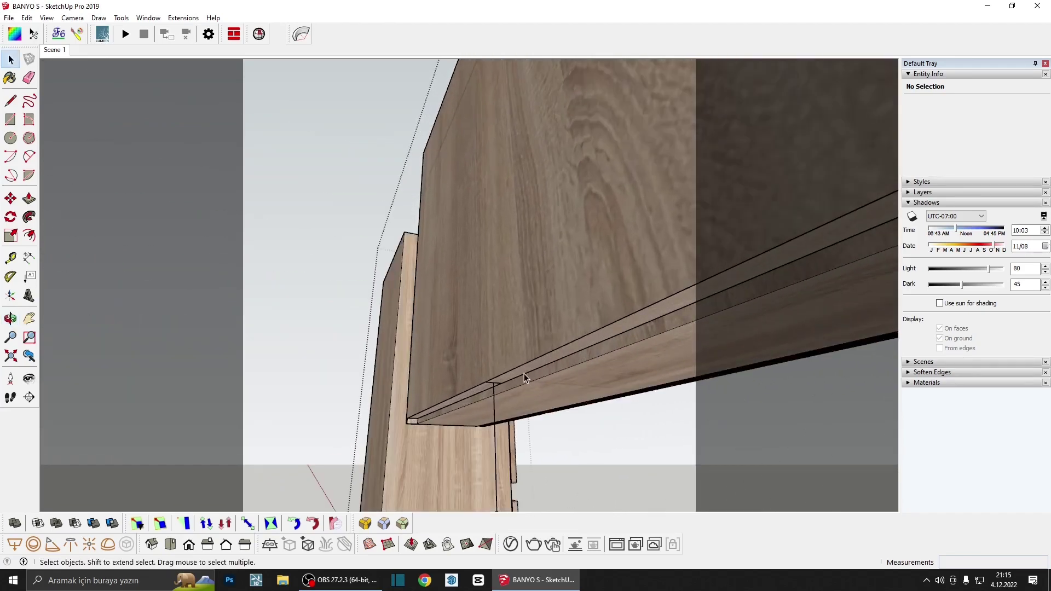
left_click(495, 437)
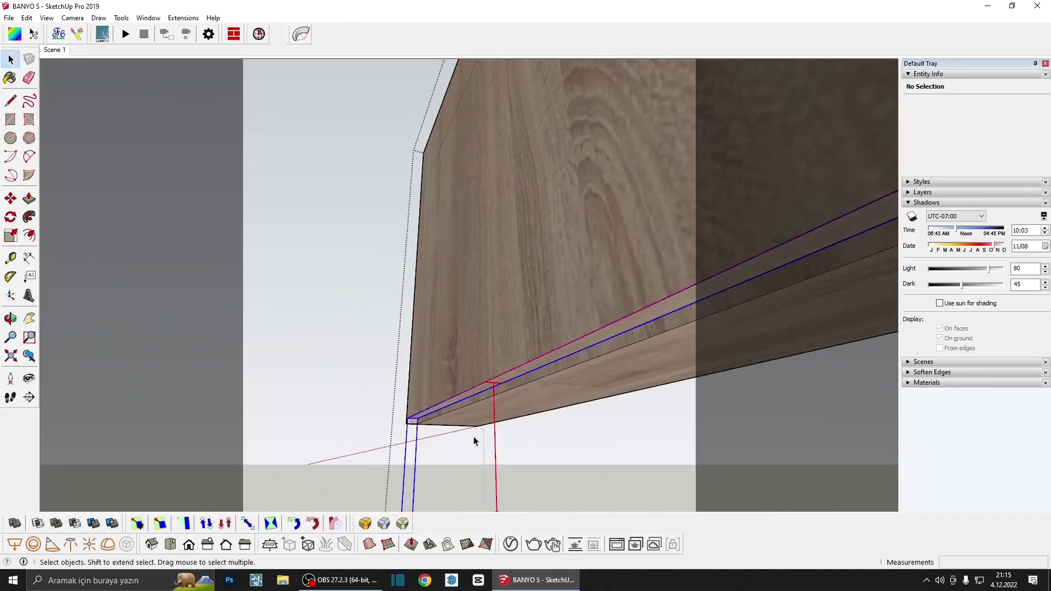
middle_click_drag(497, 395, 477, 388)
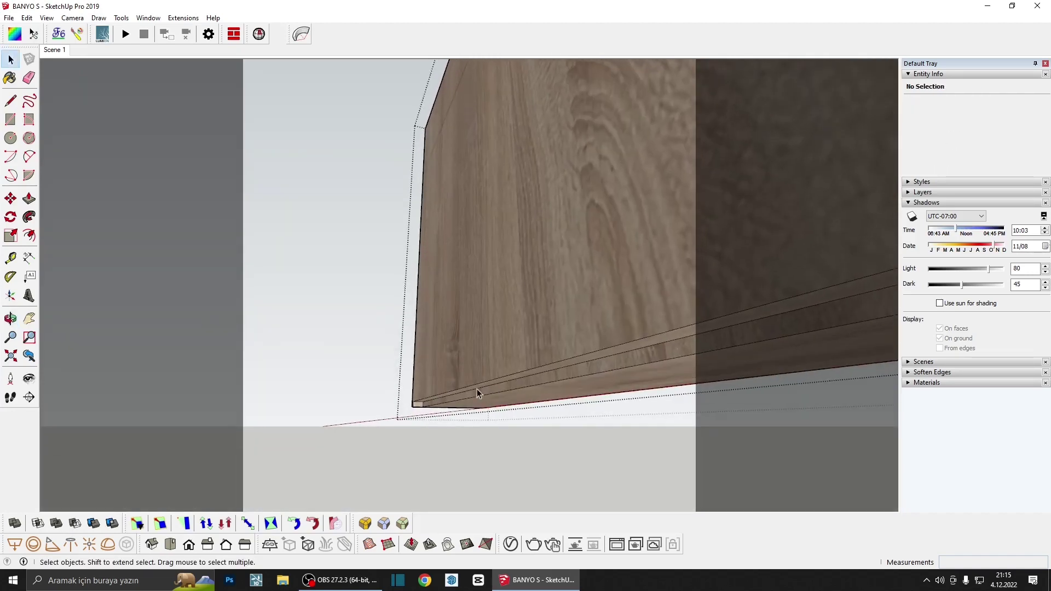
scroll(478, 377, "up", 2)
scroll(500, 367, "up", 1)
double_click(500, 367)
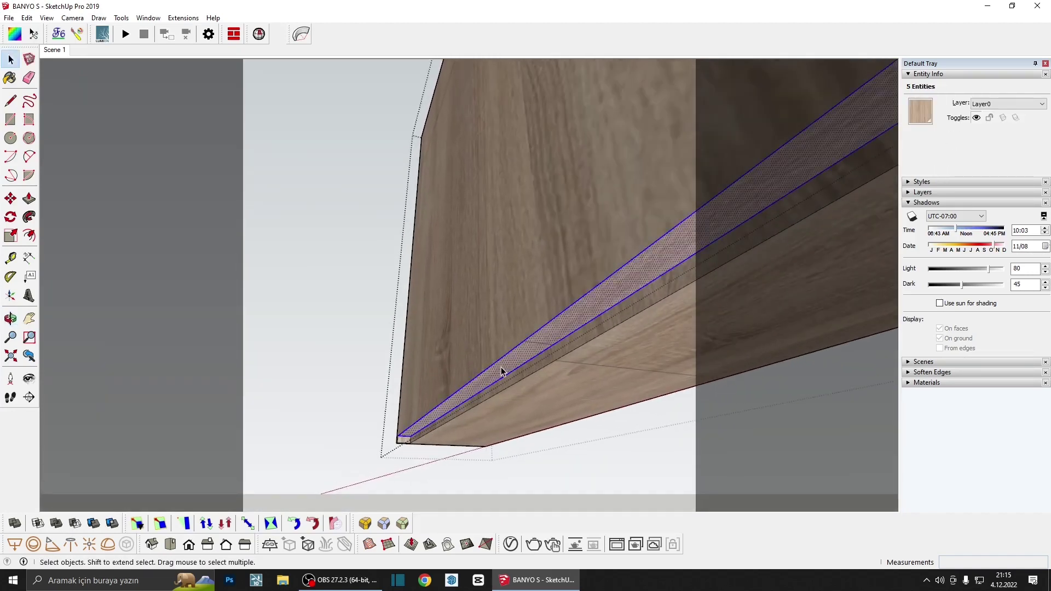
left_click(501, 367)
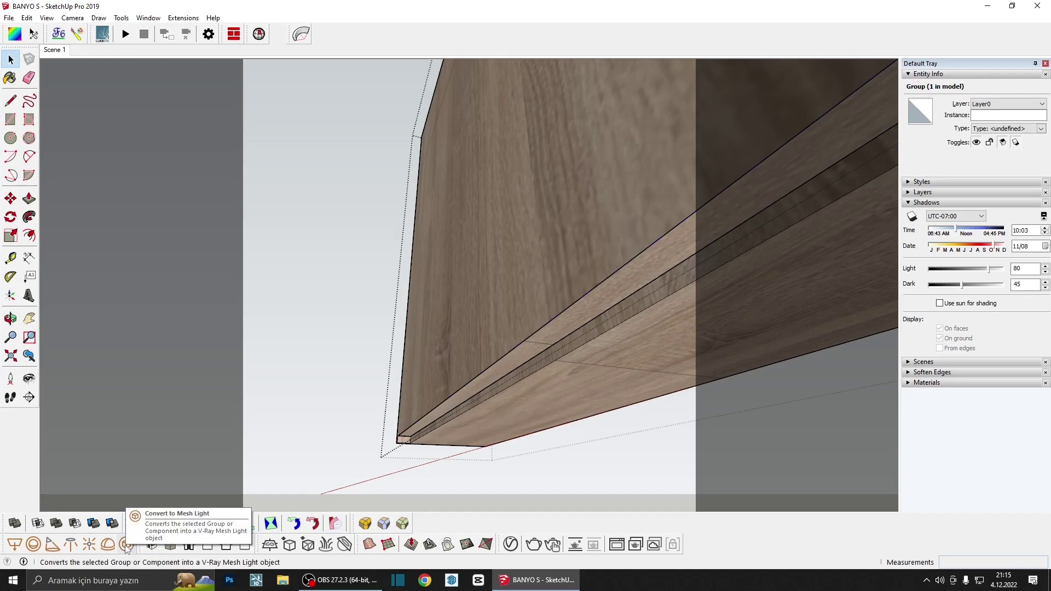
left_click(461, 360)
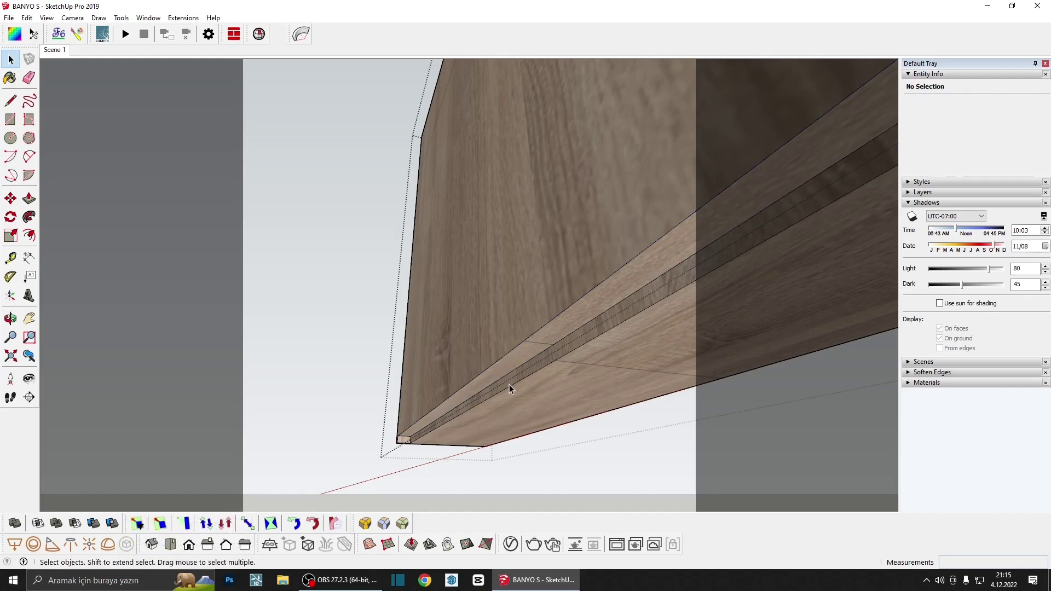
Start a second rectangle light below the cabinet, then return to the Scene 1 view
left_click(14, 544)
scroll(438, 450, "up", 5)
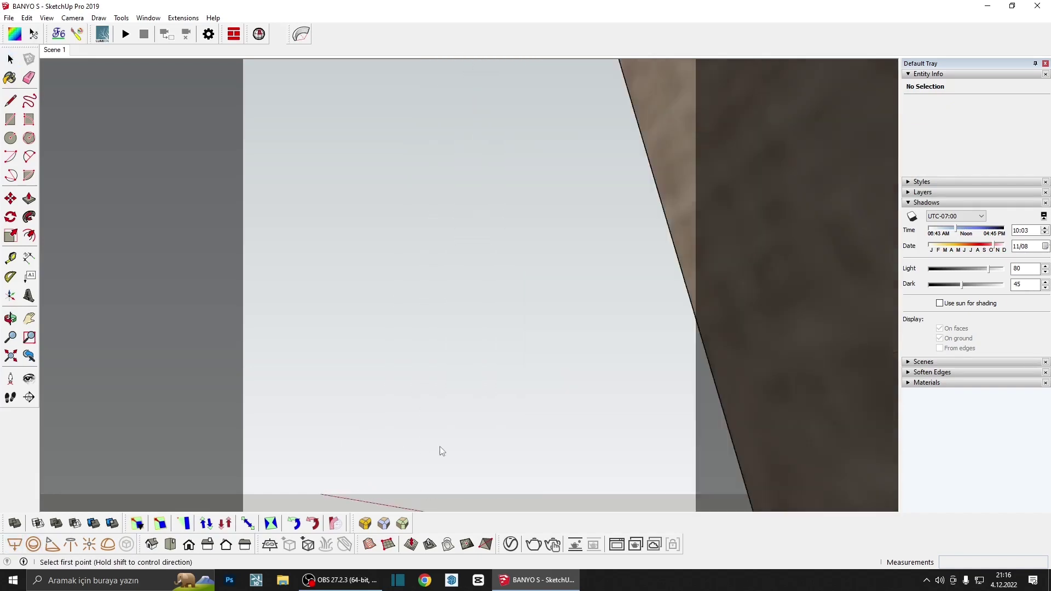
scroll(501, 455, "down", 3)
scroll(481, 454, "up", 2)
left_click(431, 455)
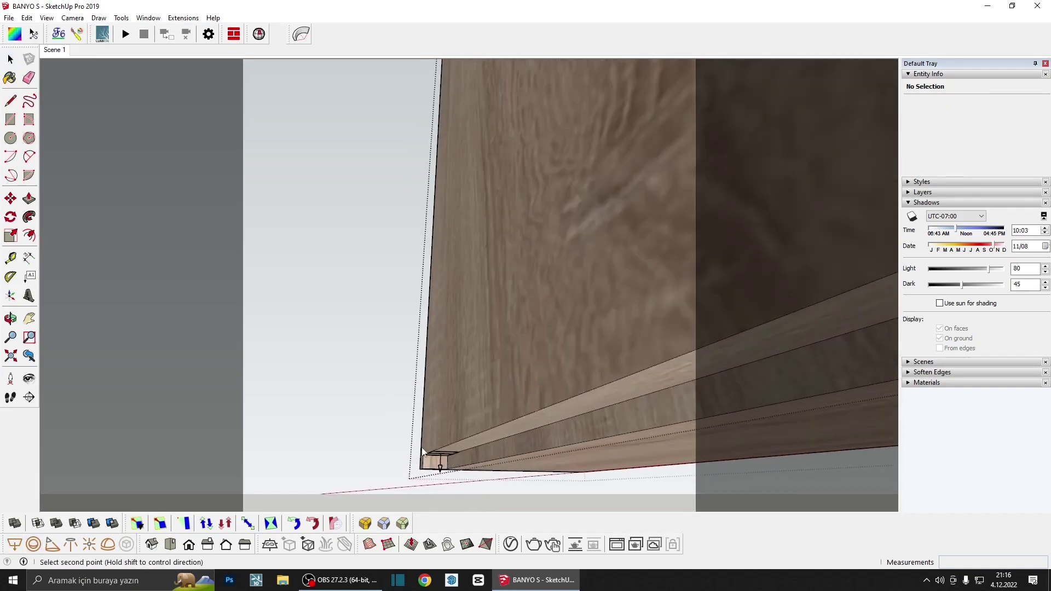
scroll(394, 427, "down", 5)
scroll(395, 428, "up", 2)
scroll(444, 390, "up", 2)
scroll(445, 389, "up", 1)
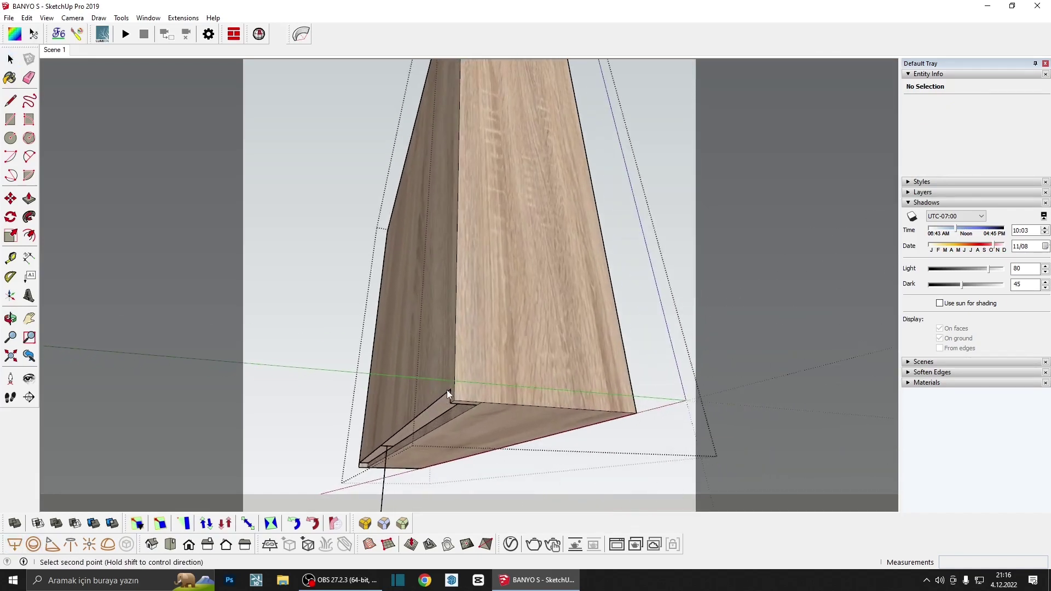
scroll(449, 389, "up", 2)
mouse_move(450, 388)
middle_mouse_down()
mouse_move(476, 352)
mouse_move(539, 328)
mouse_move(511, 346)
mouse_move(507, 318)
mouse_move(159, 334)
mouse_move(579, 298)
mouse_move(521, 232)
middle_mouse_up()
scroll(540, 288, "down", 2)
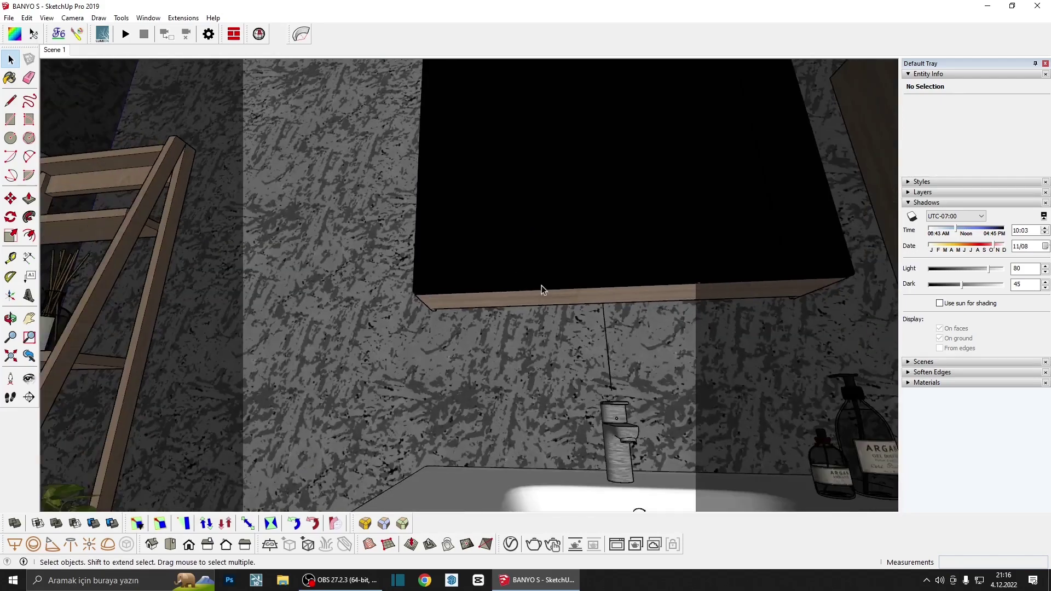
middle_click_drag(540, 288, 418, 372)
left_click(55, 50)
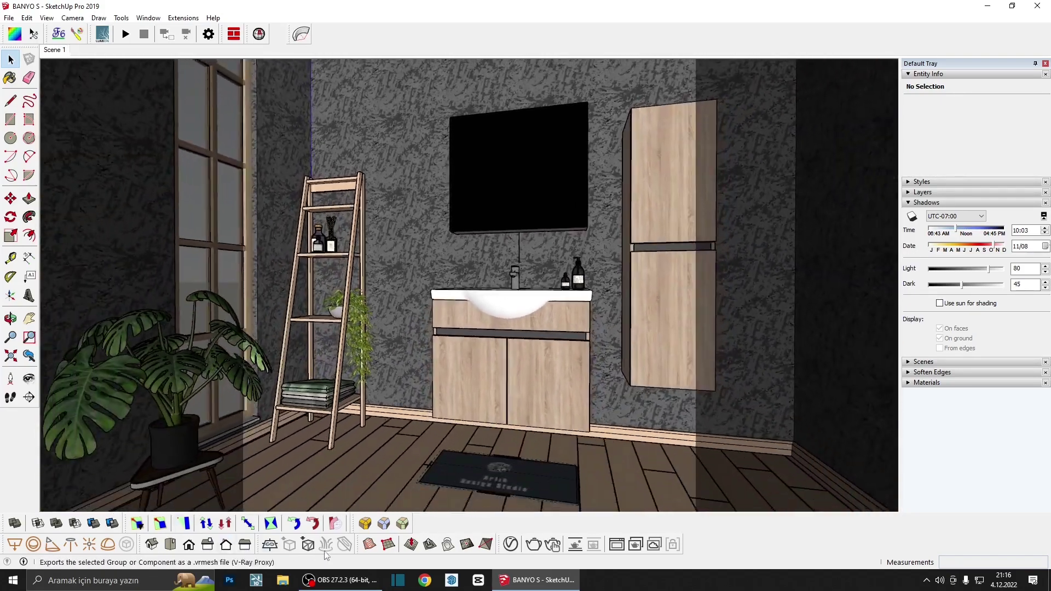
Run a test render of the bathroom, zoom in to check it, then stop it
left_click(539, 548)
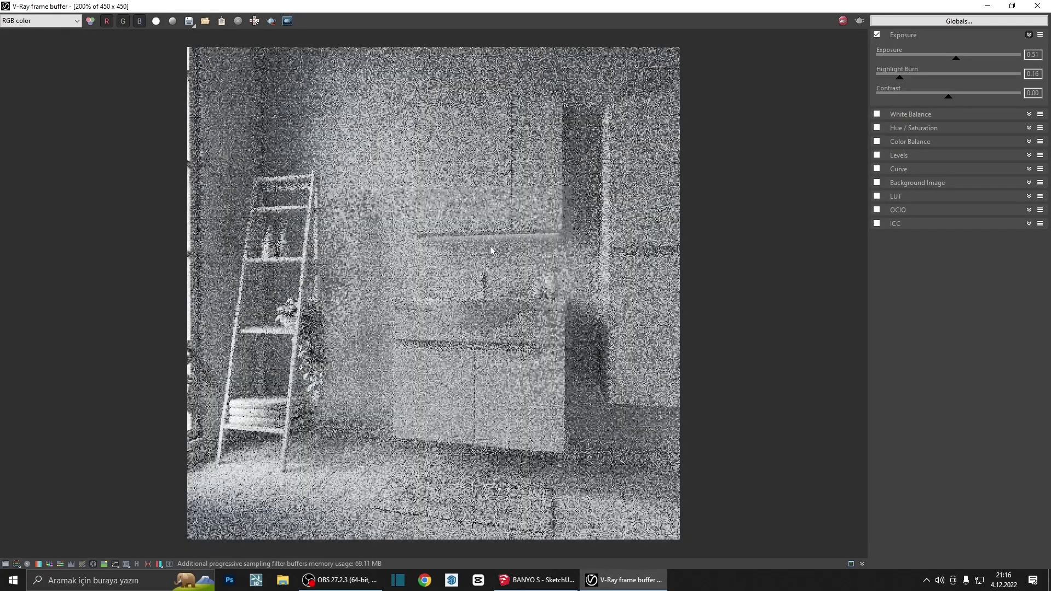
scroll(490, 245, "up", 1)
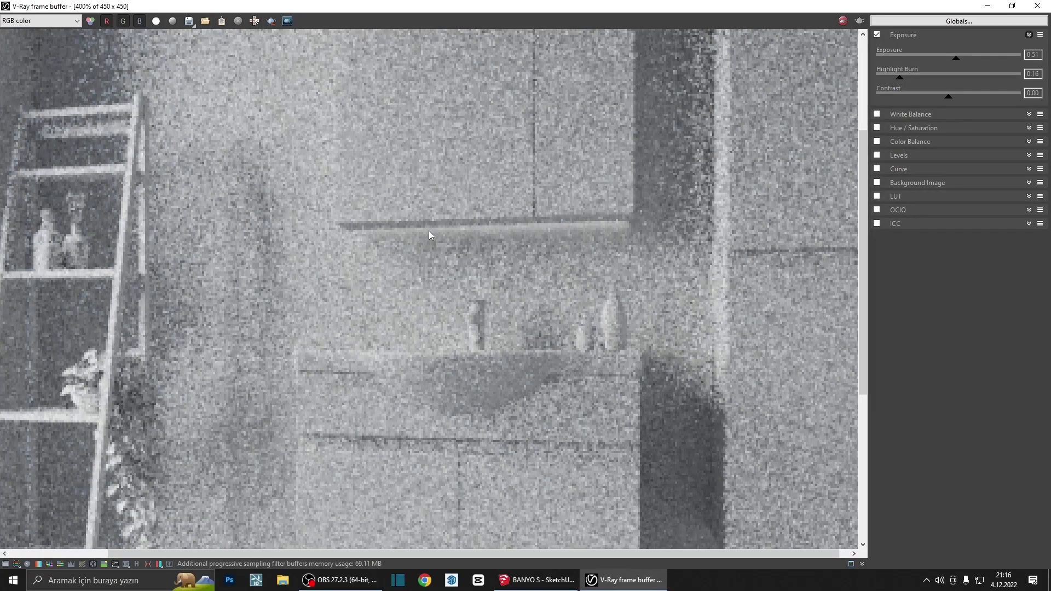
scroll(500, 225, "down", 2)
scroll(496, 236, "up", 2)
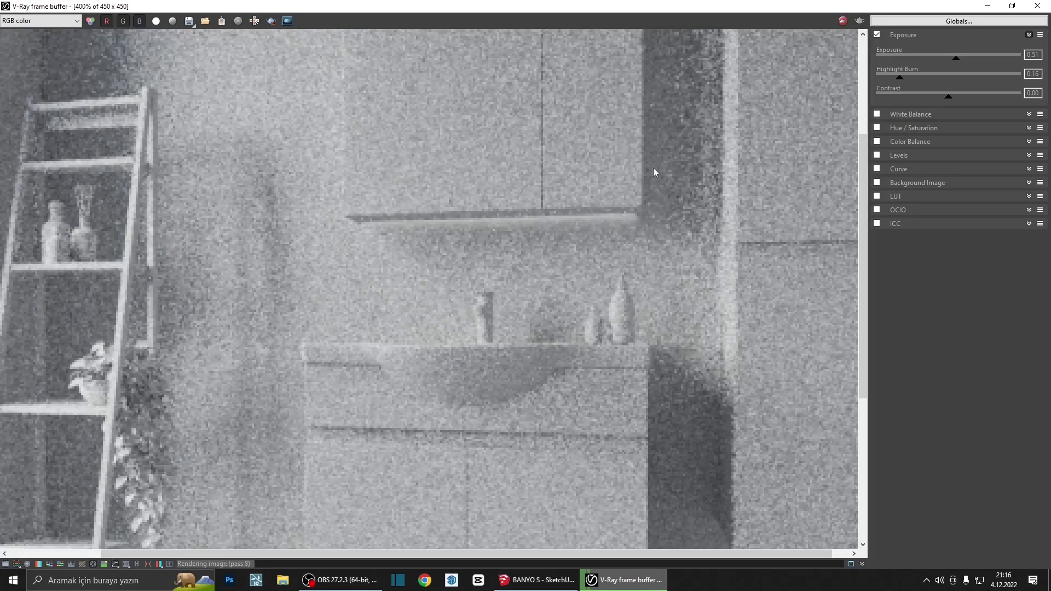
left_click(843, 21)
Give the Rectangle Light a pale warm yellow colour
left_click(1037, 6)
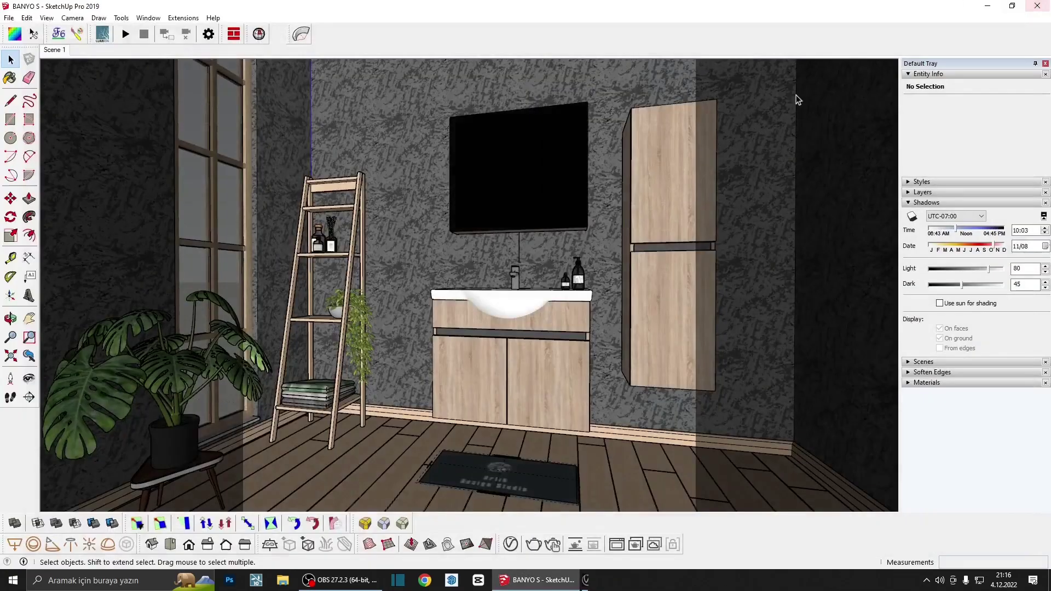
left_click(510, 543)
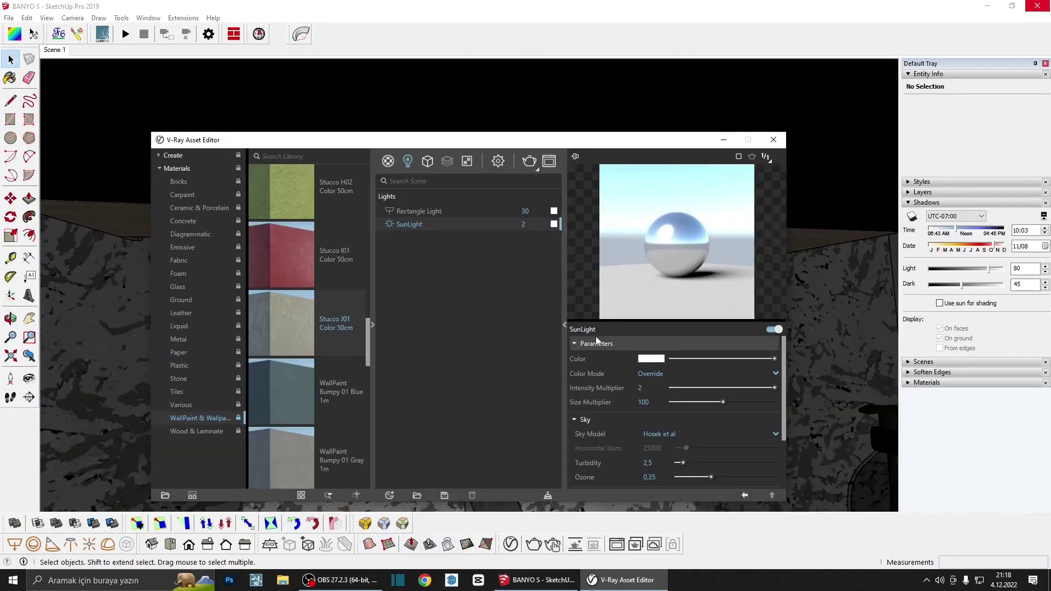
left_click(554, 210)
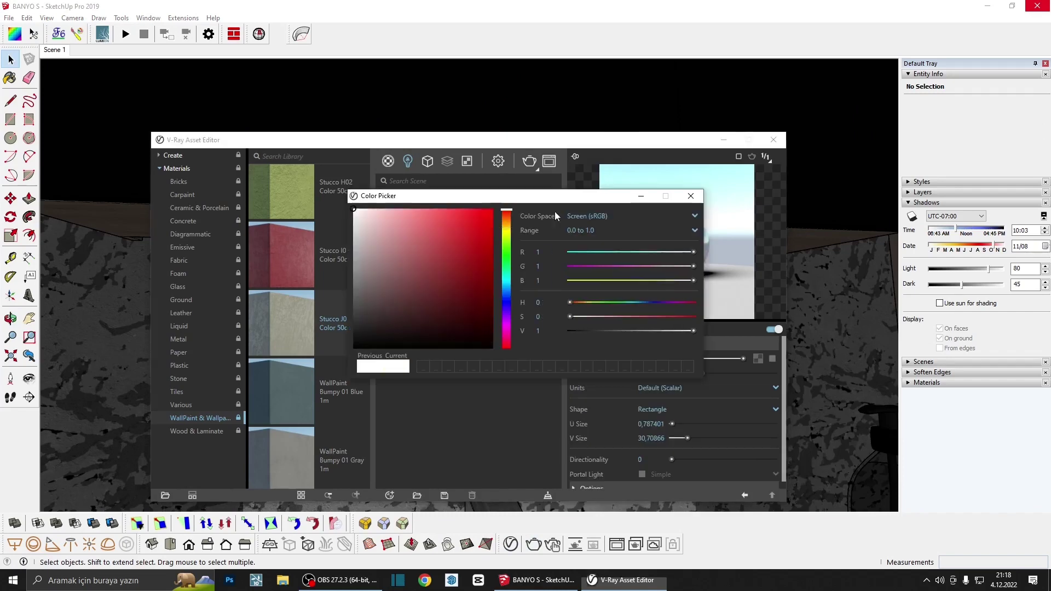
left_click(506, 229)
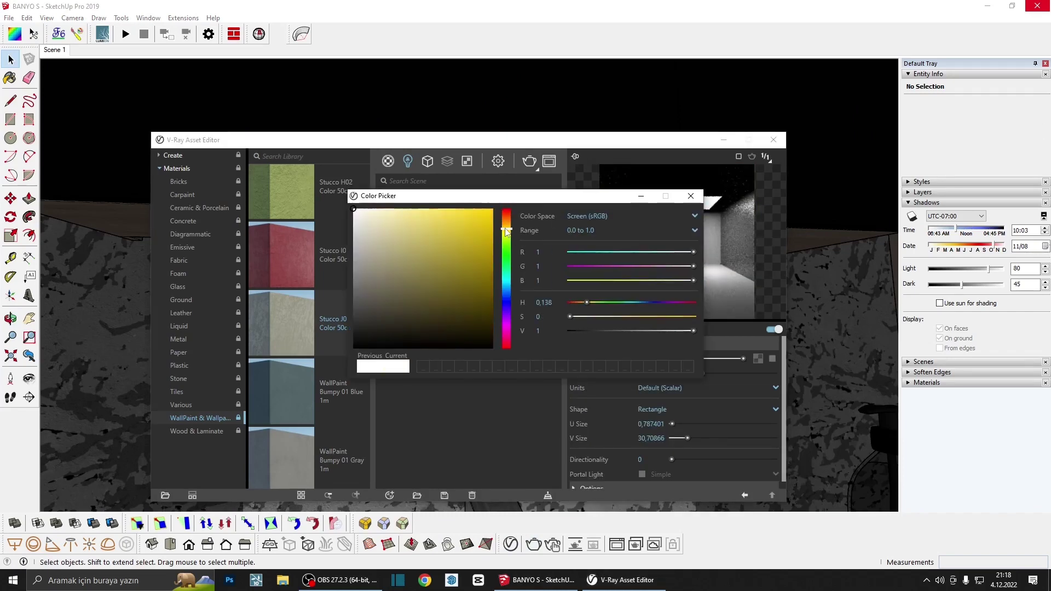
left_click(392, 211)
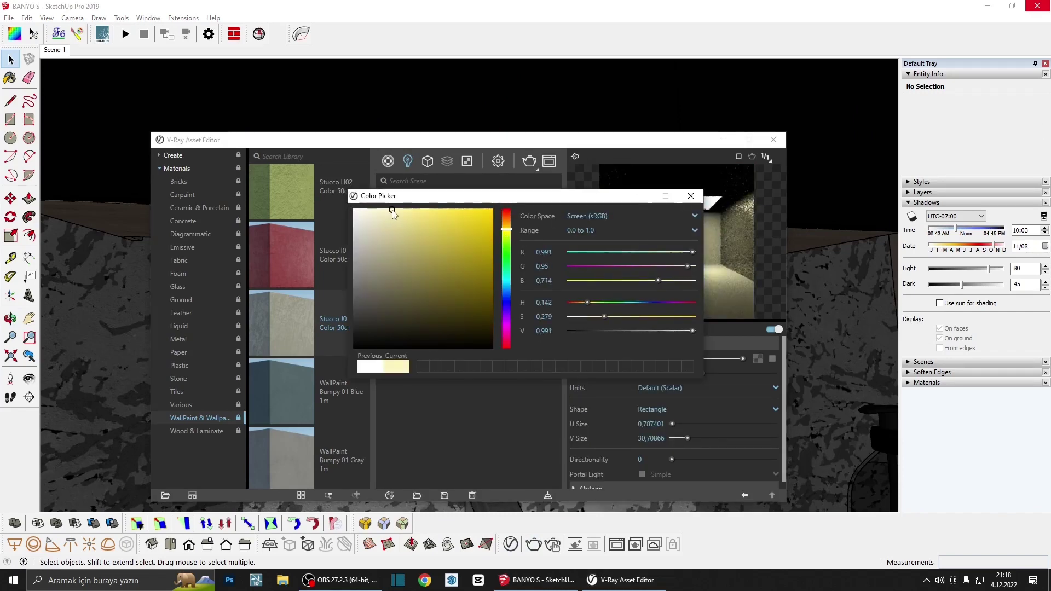
left_click(691, 196)
Make the Rectangle Light invisible and turn off its shadows
scroll(656, 450, "down", 1)
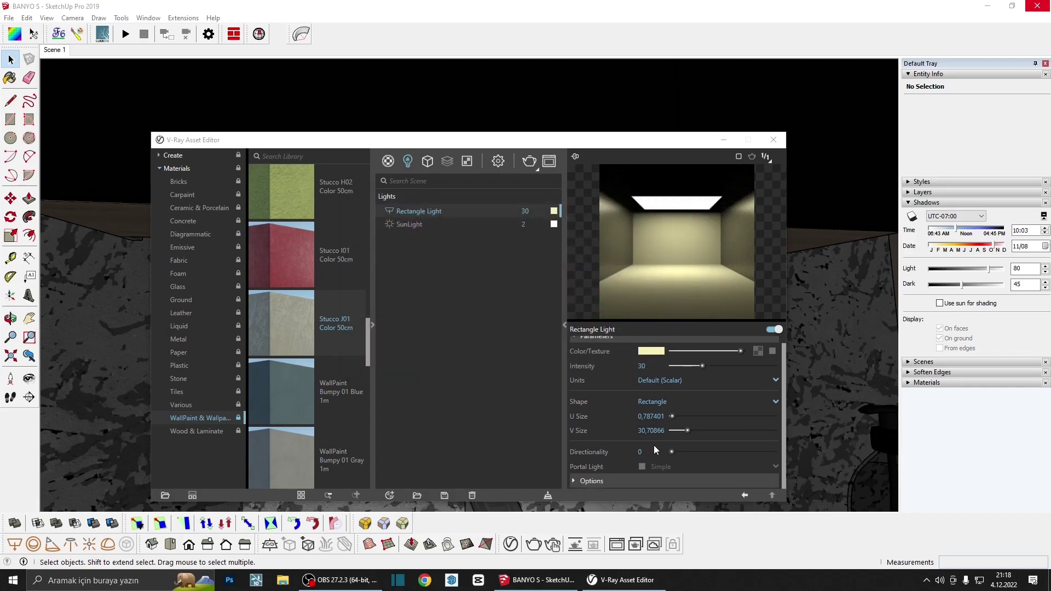
left_click(625, 480)
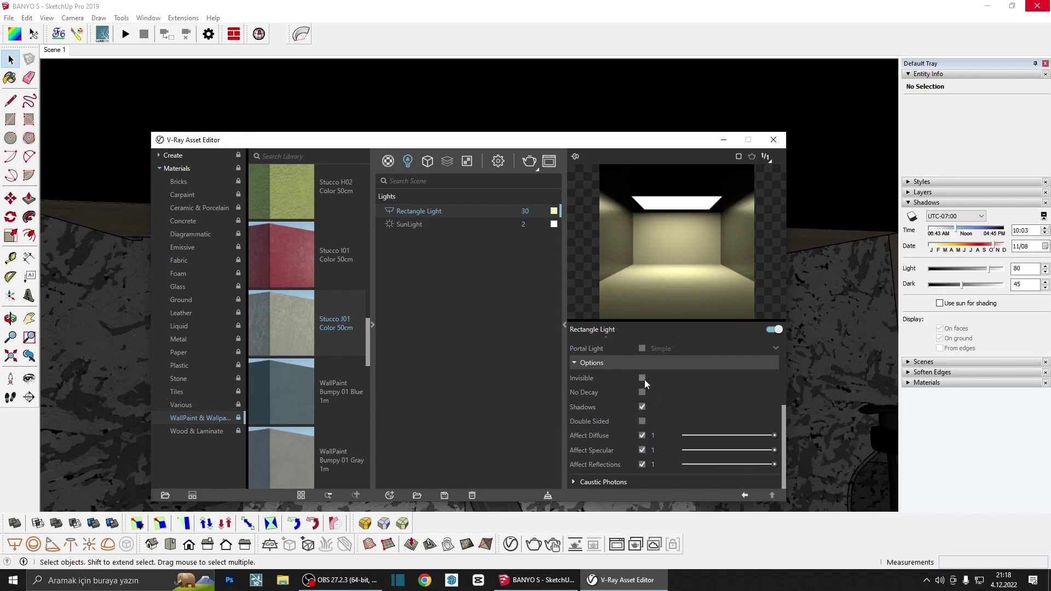
left_click(642, 378)
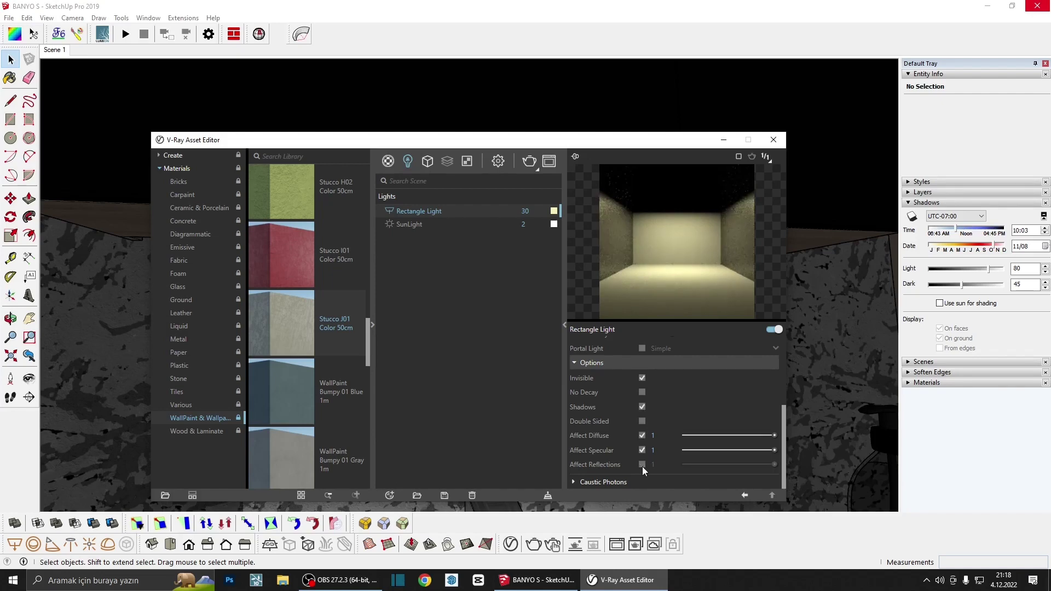
left_click(642, 406)
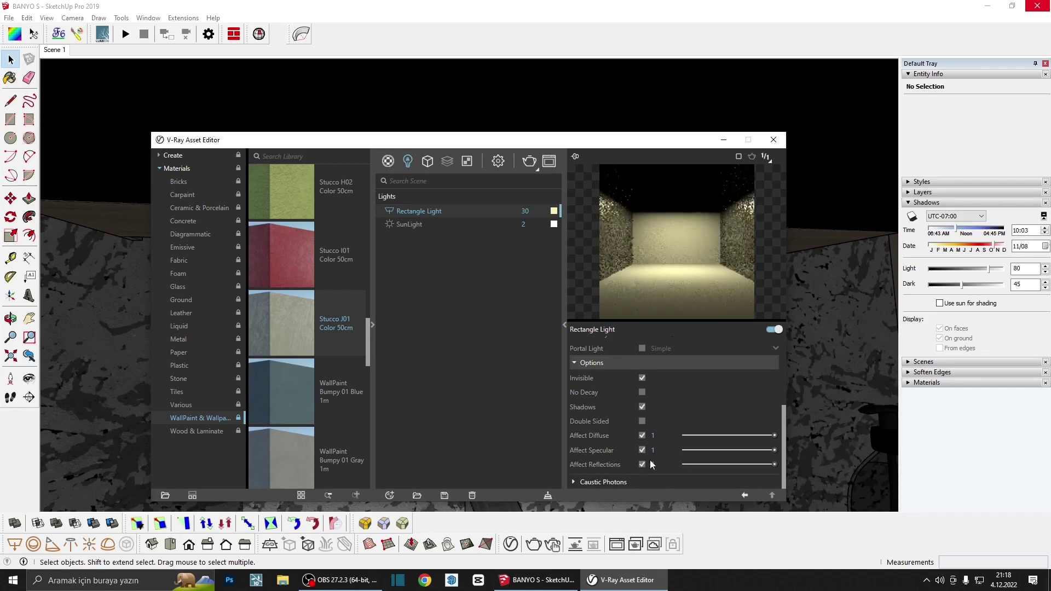
Set the Rectangle Light intensity to 100 and make its colour paler and less saturated
left_click(504, 217)
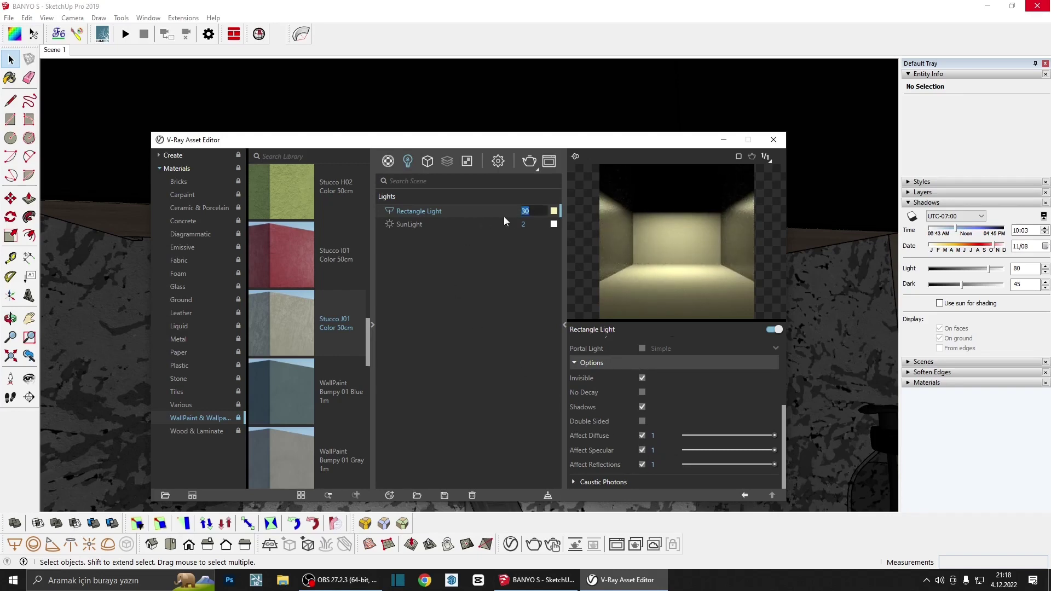
type("100")
key("Return")
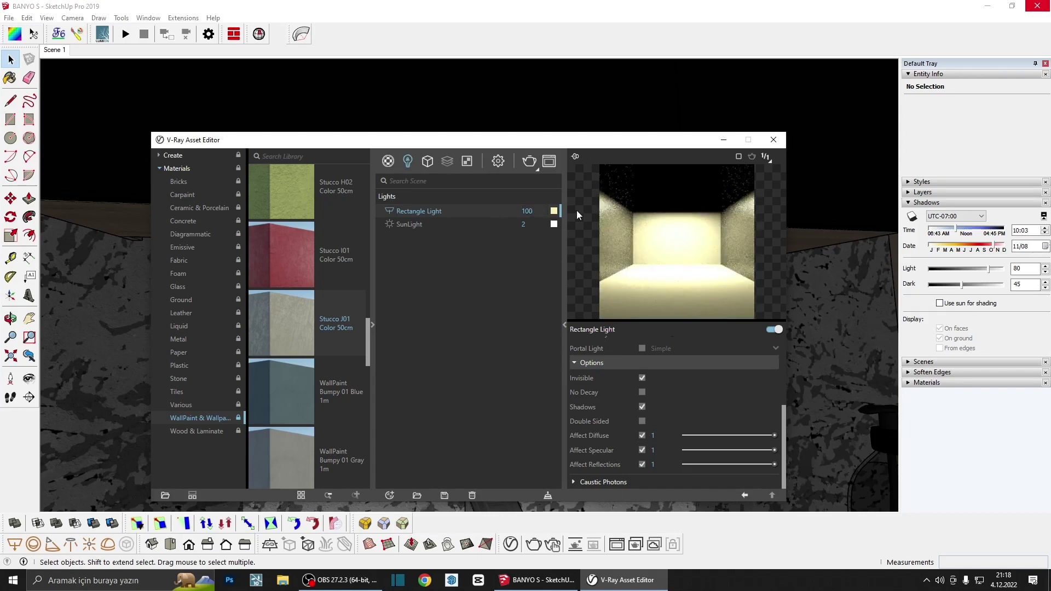
left_click(553, 211)
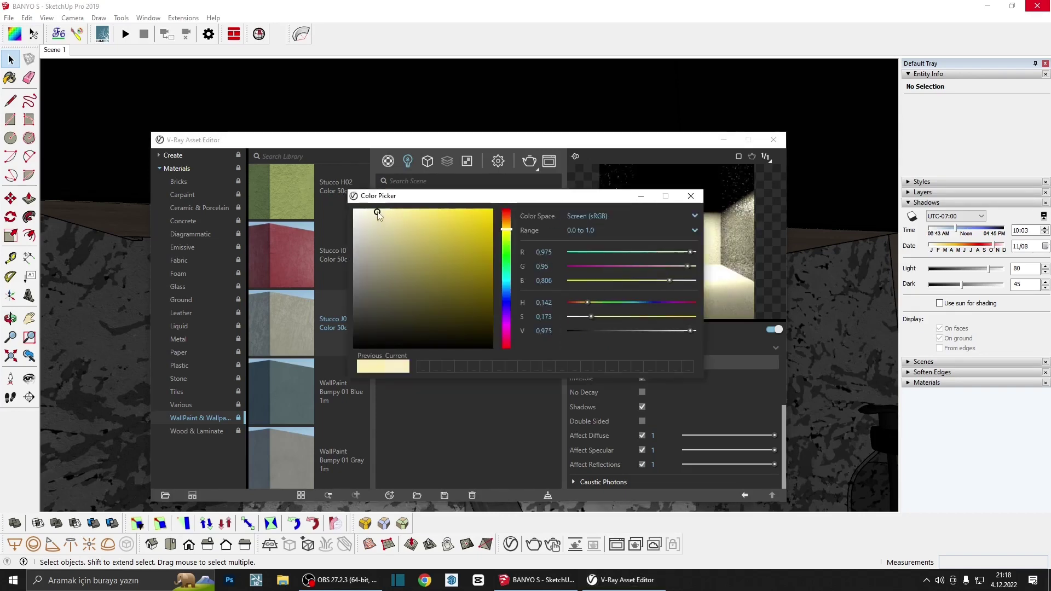
left_click_drag(390, 215, 374, 209)
left_click(690, 196)
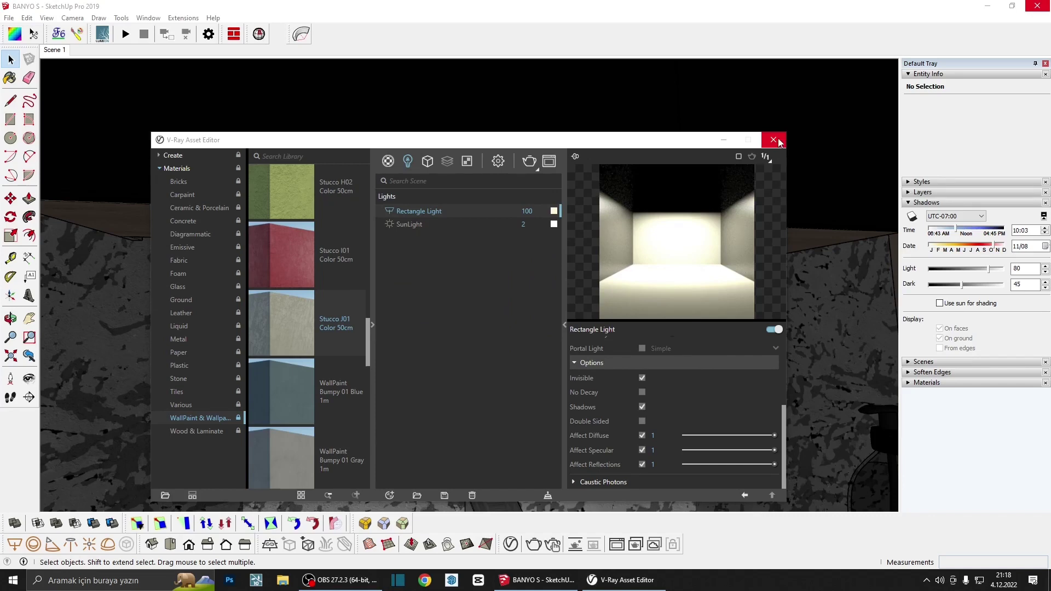
Start a test render, then stop it and close the frame buffer
left_click(529, 160)
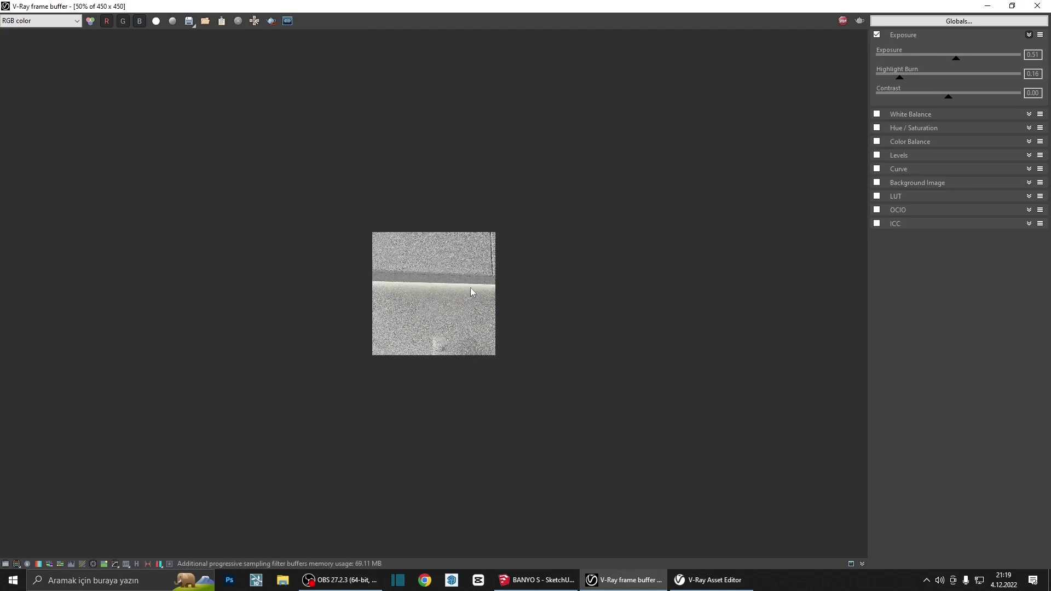
left_click(840, 22)
left_click(1037, 6)
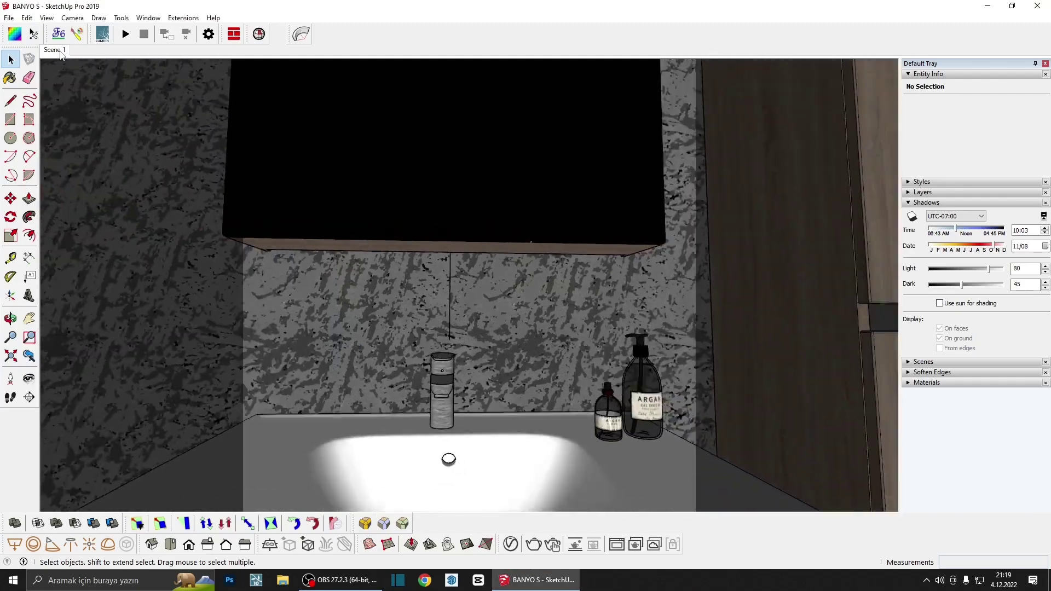
Return to Scene 1 and zoom and orbit in close to the bath mat
left_click(58, 50)
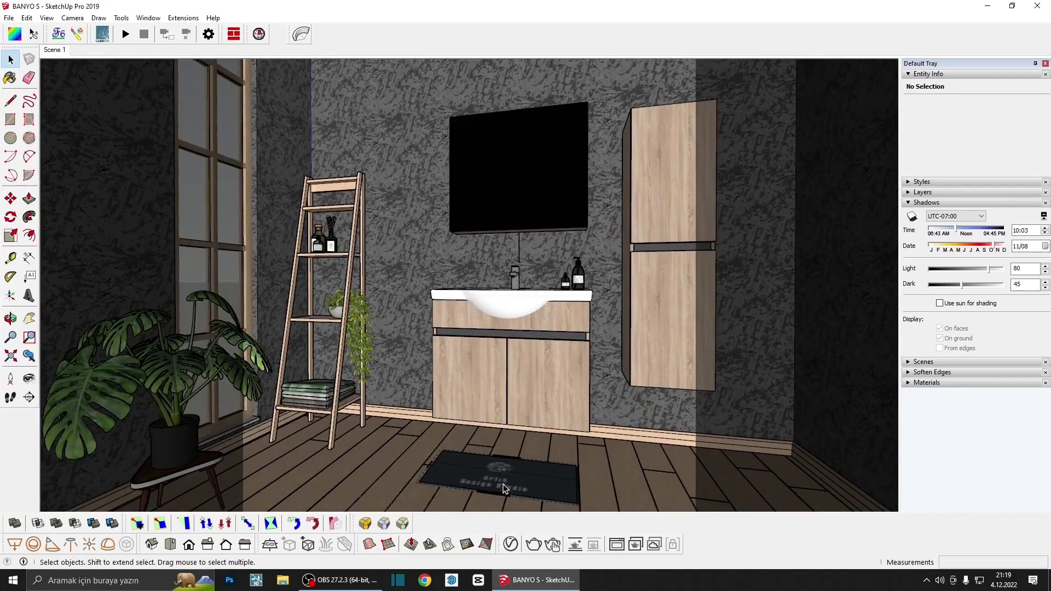
scroll(504, 481, "up", 2)
scroll(499, 465, "up", 2)
scroll(495, 449, "up", 2)
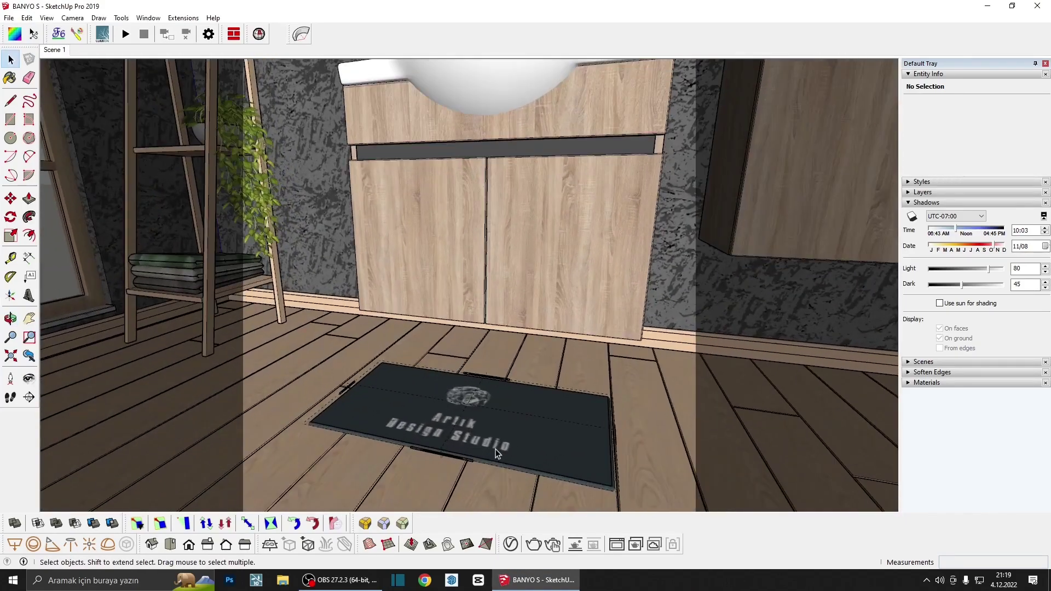
middle_click_drag(494, 449, 351, 536)
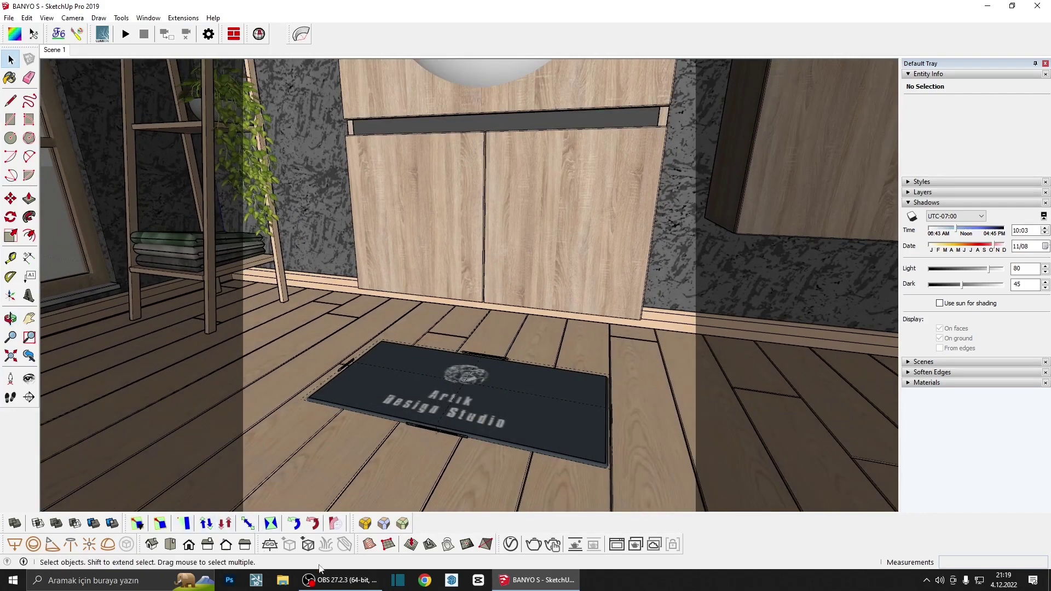
Select the Fur geometry and start a render, moving the frame buffer aside
left_click(511, 544)
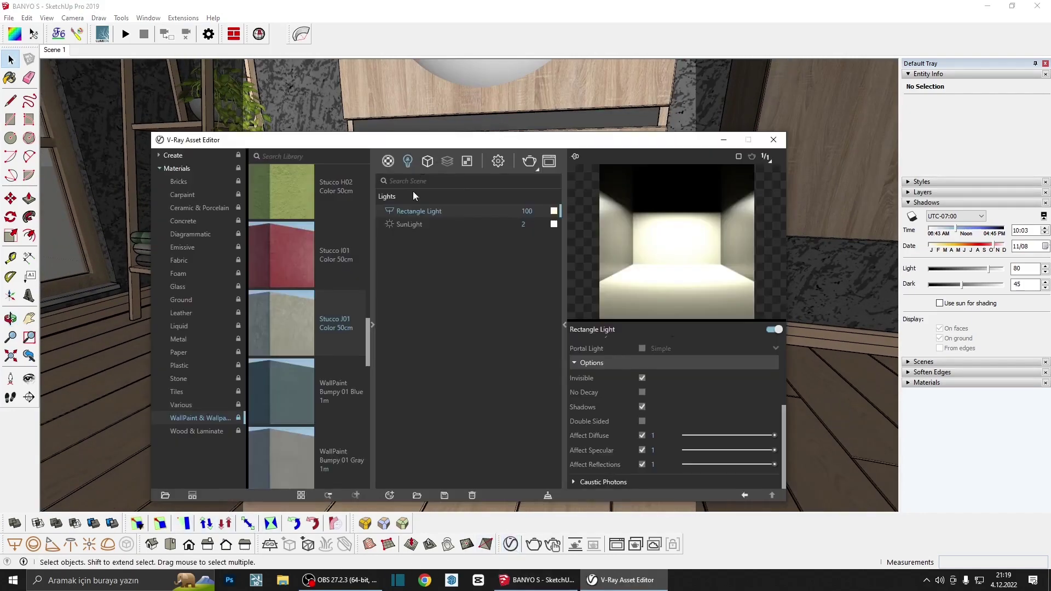
left_click(428, 160)
left_click(400, 211)
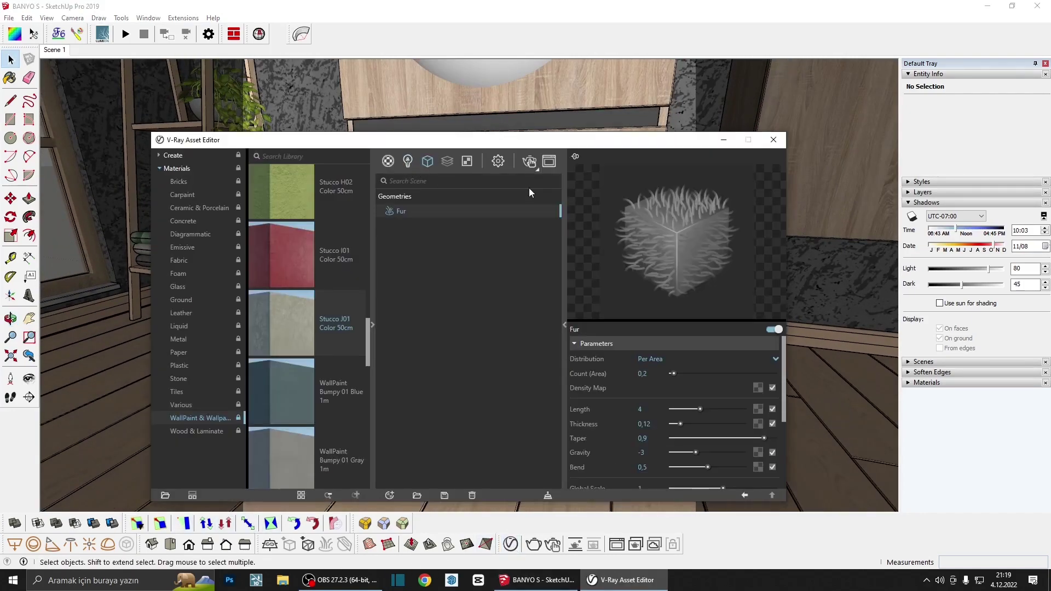
left_click(528, 161)
left_click_drag(520, 135, 261, 140)
left_click(674, 372)
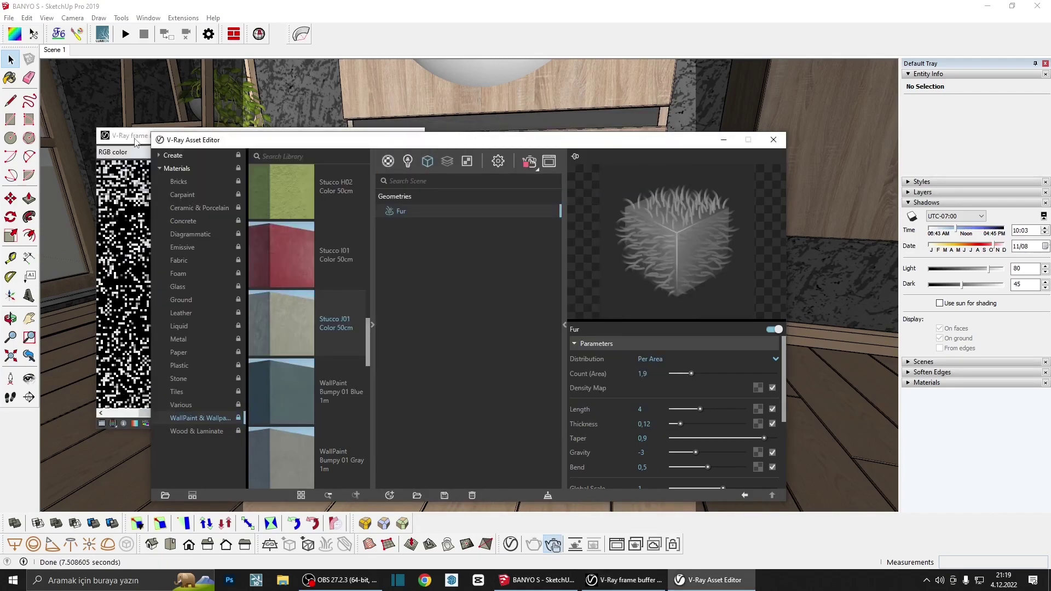
left_click(134, 139)
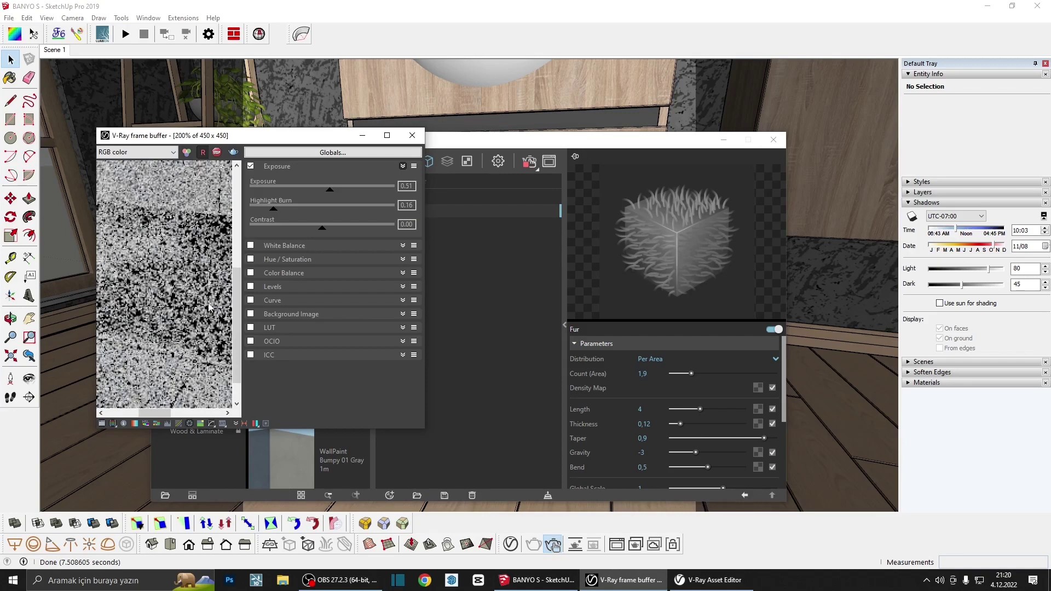
Set the fur Length to 1 and compare it in the render
scroll(197, 317, "down", 2)
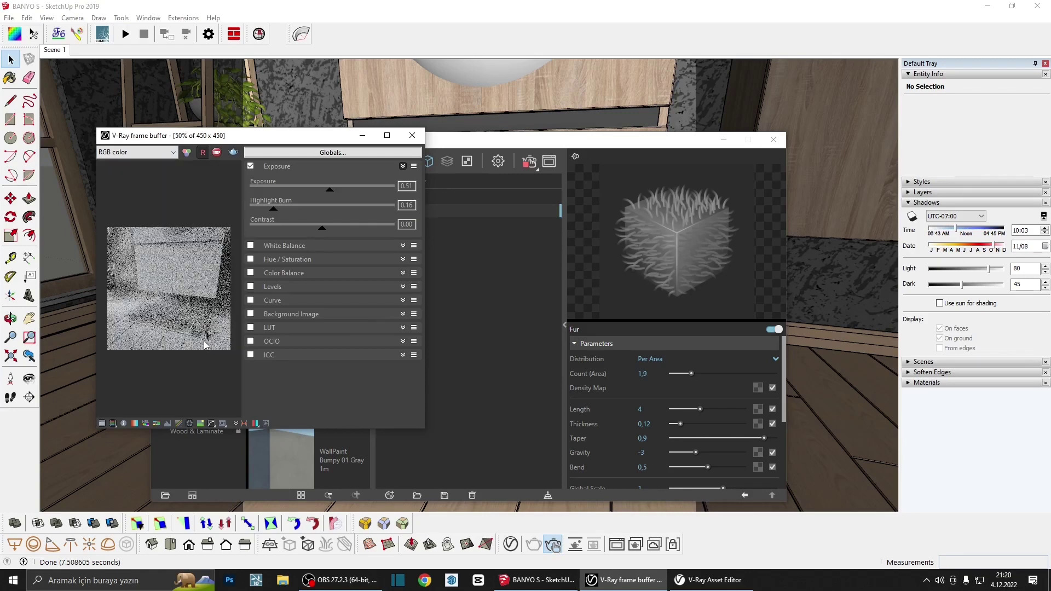
scroll(204, 343, "up", 1)
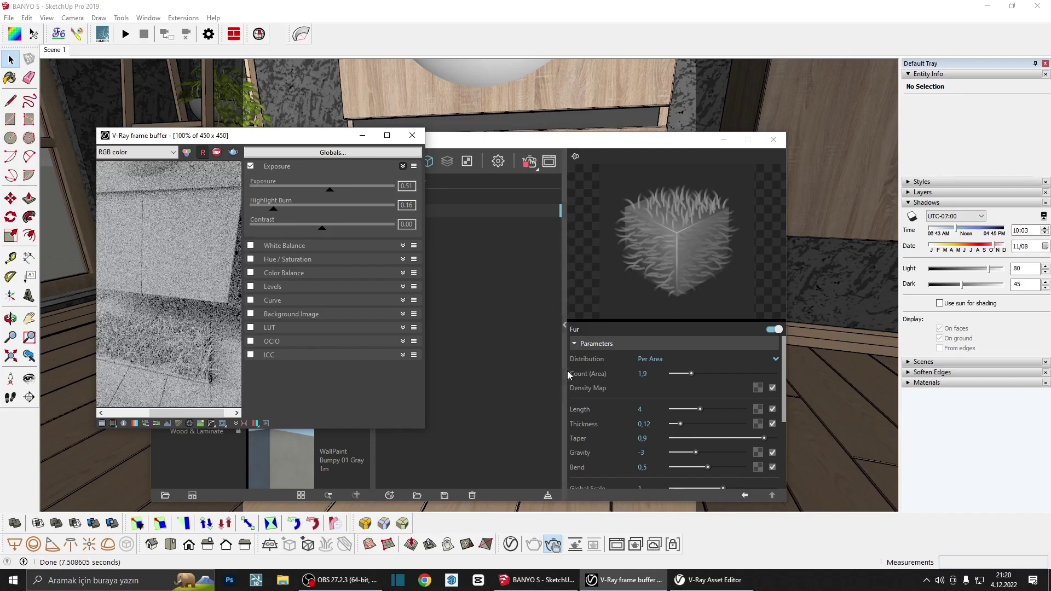
left_click(643, 374)
type("2")
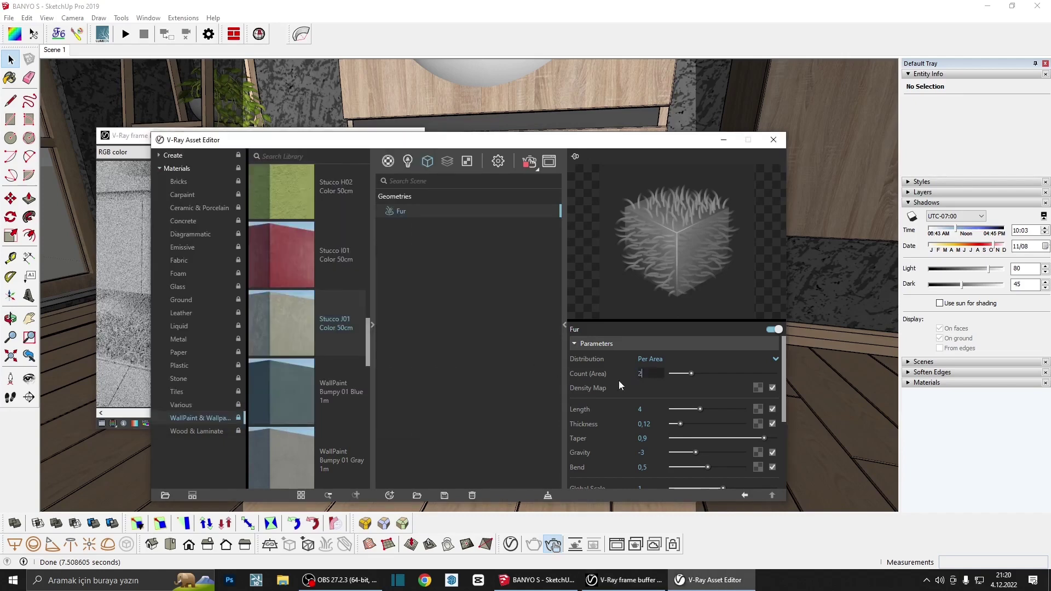
left_click(136, 142)
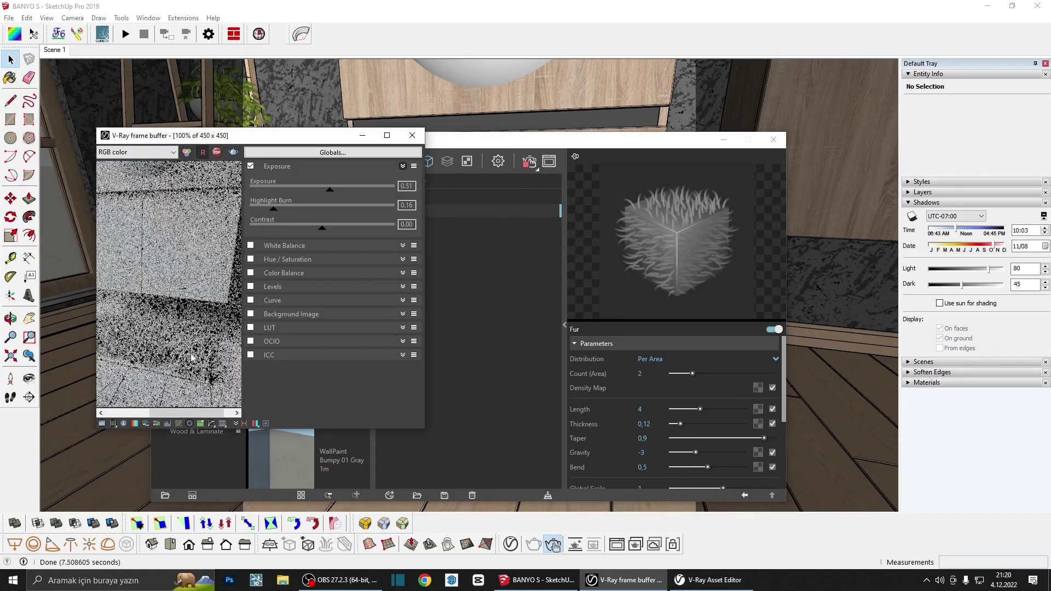
scroll(183, 373, "up", 1)
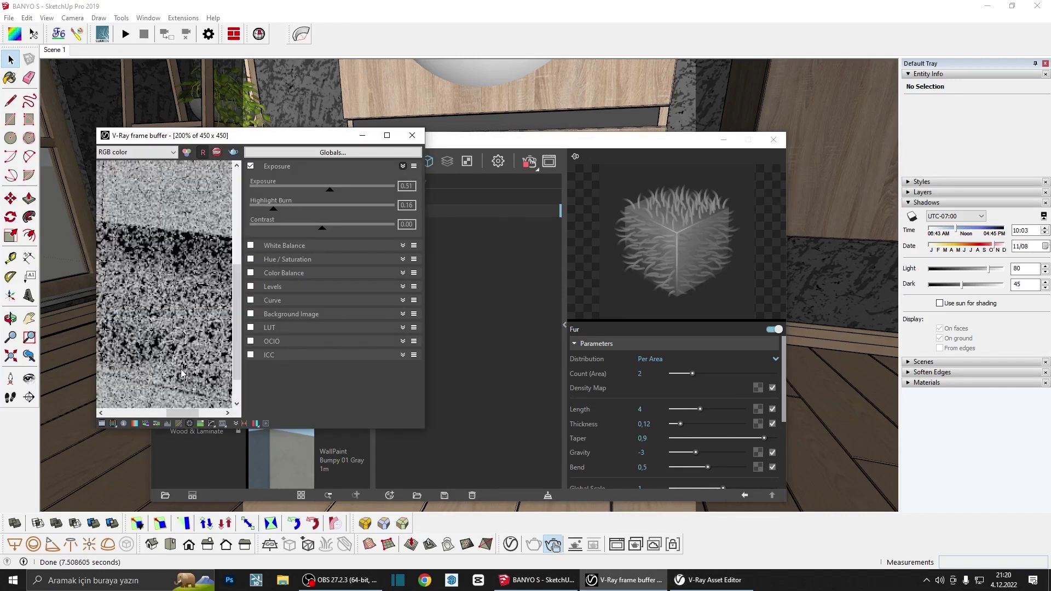
left_click(652, 410)
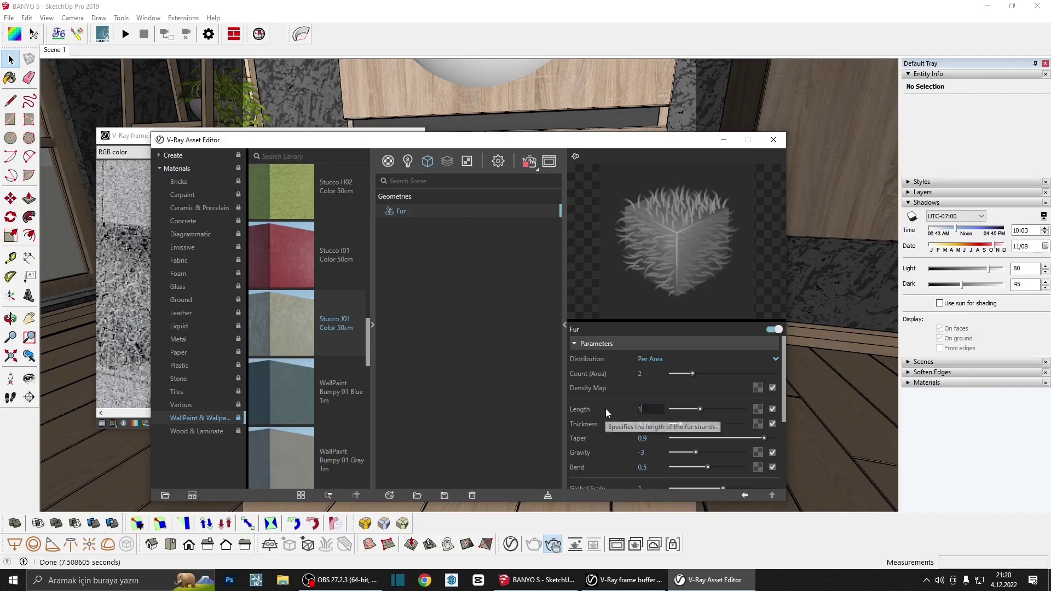
type("1")
key("Return")
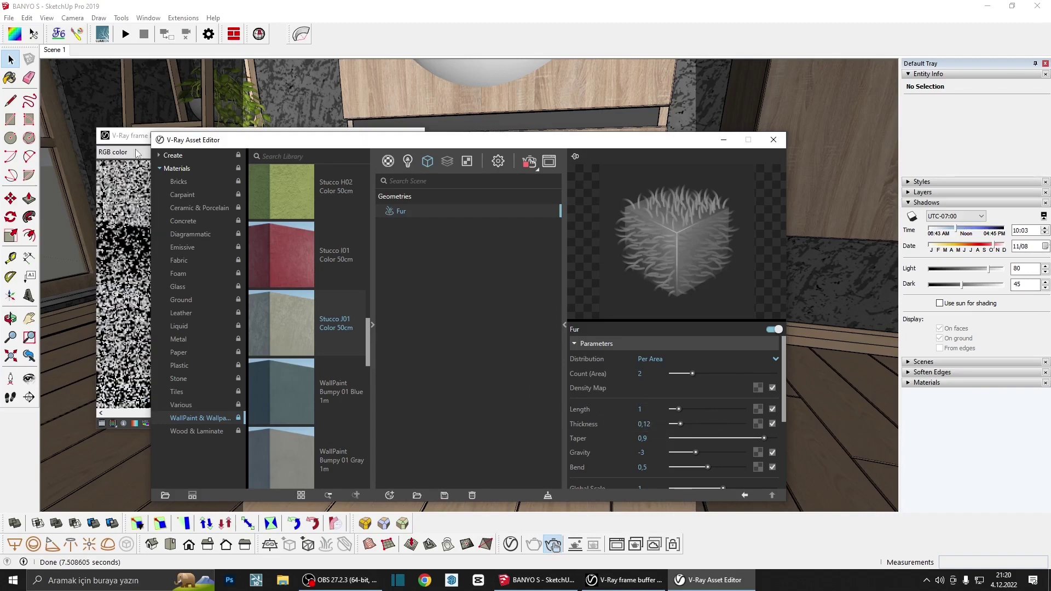
Set the fur Count (Area) to 10 and check the density in the render
left_click(140, 173)
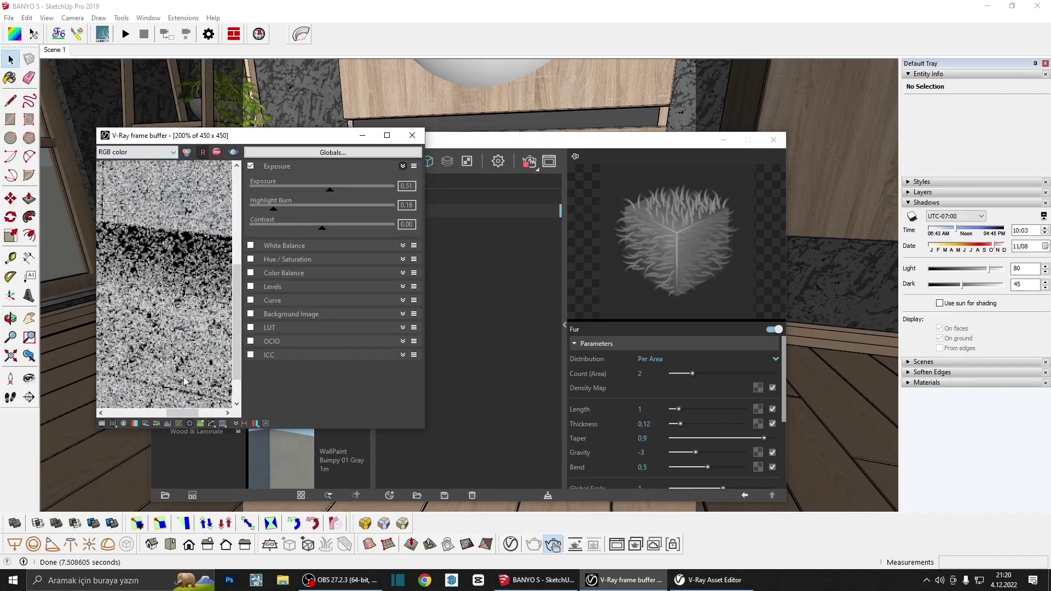
scroll(188, 371, "down", 1)
scroll(189, 372, "down", 1)
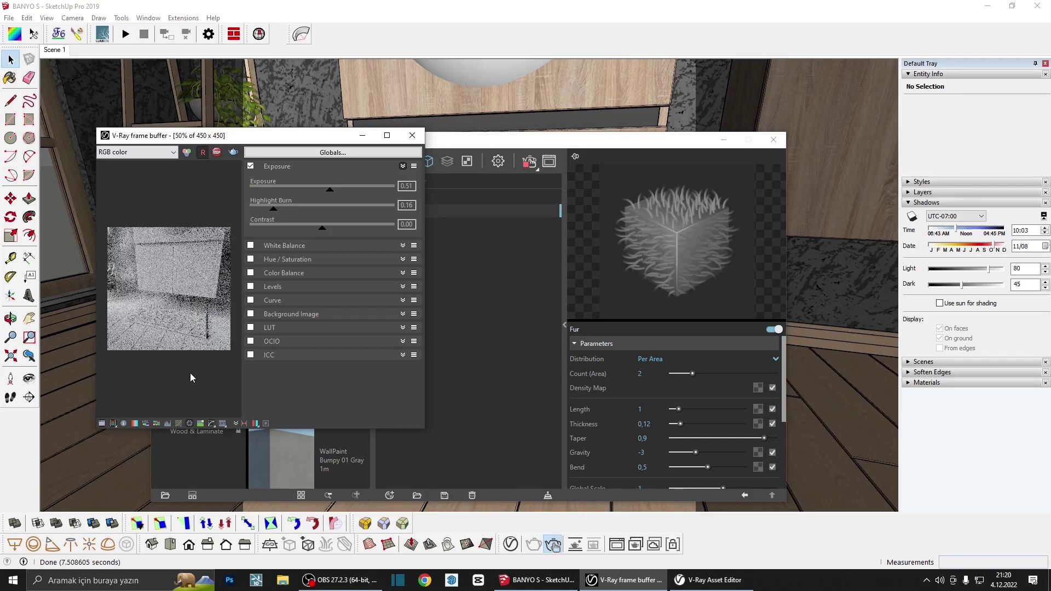
scroll(178, 349, "up", 1)
scroll(140, 322, "up", 1)
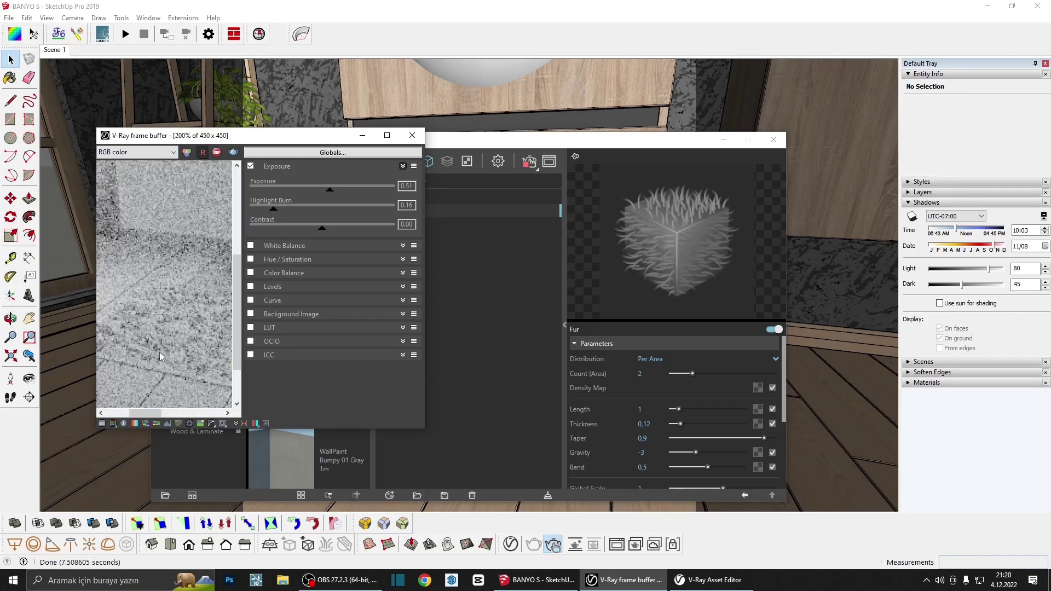
scroll(162, 351, "down", 1)
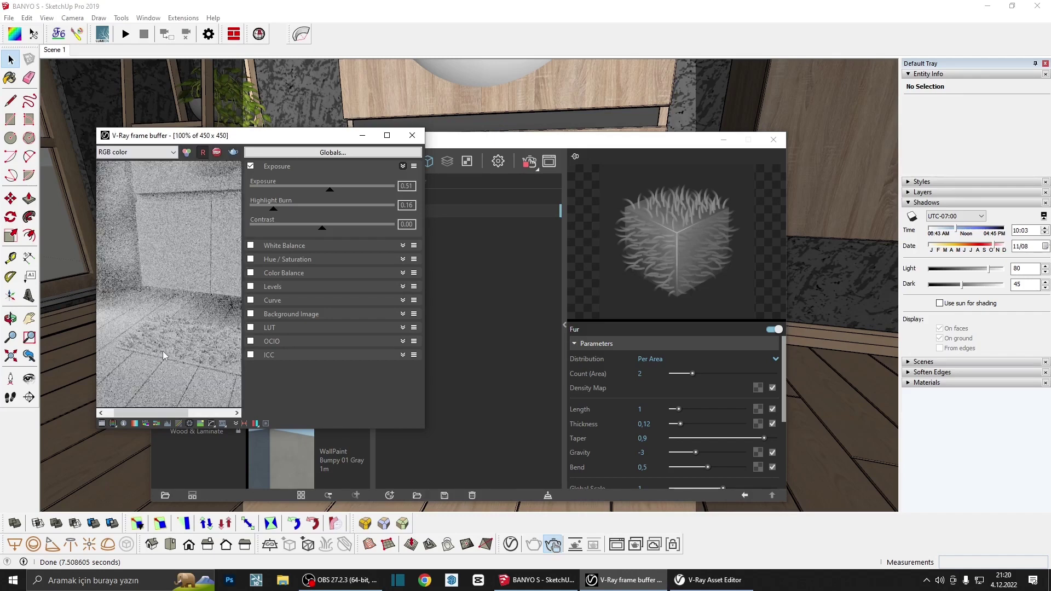
left_click(646, 373)
type("10")
key("Return")
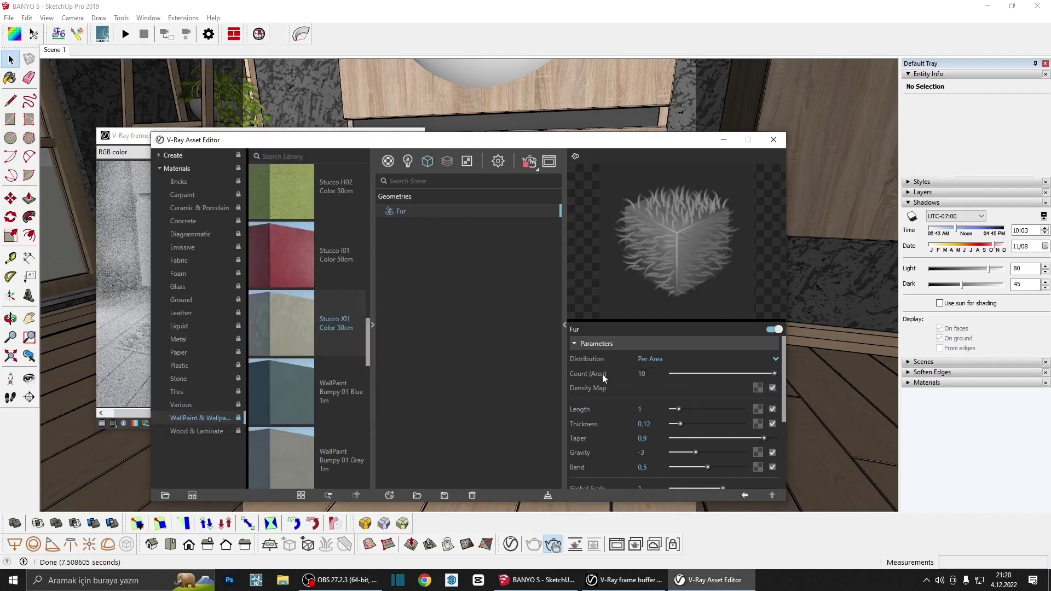
left_click(140, 274)
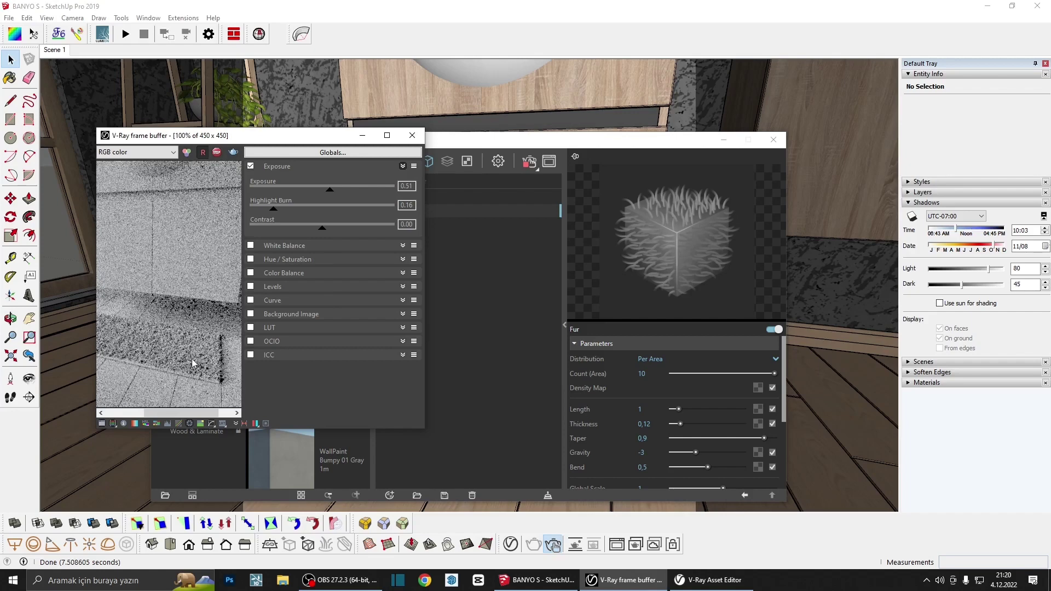
Shorten the fur Length to ,5
scroll(192, 359, "up", 1)
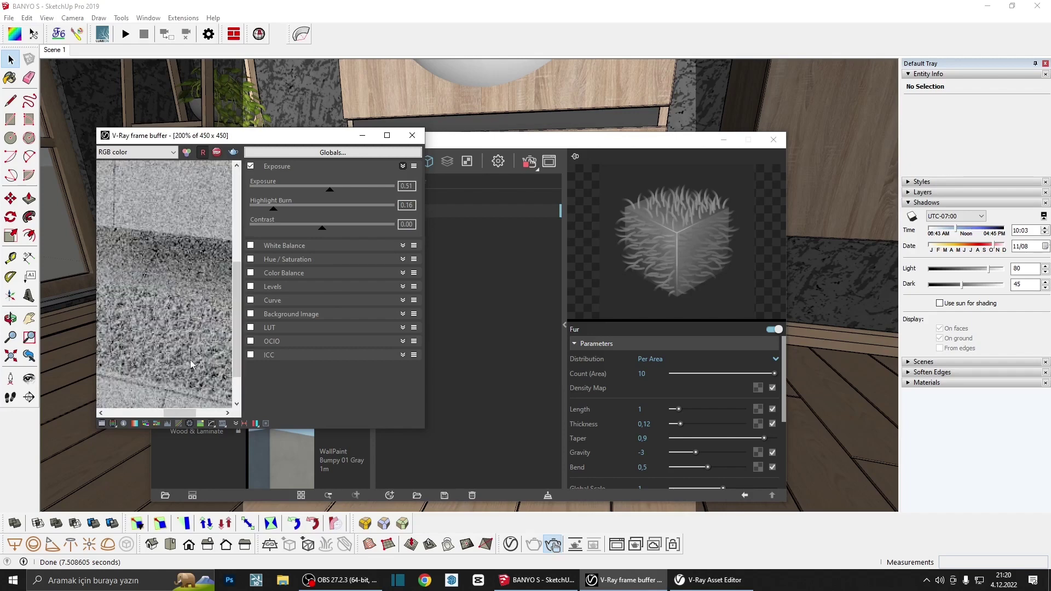
left_click_drag(189, 359, 243, 380)
left_click(640, 410)
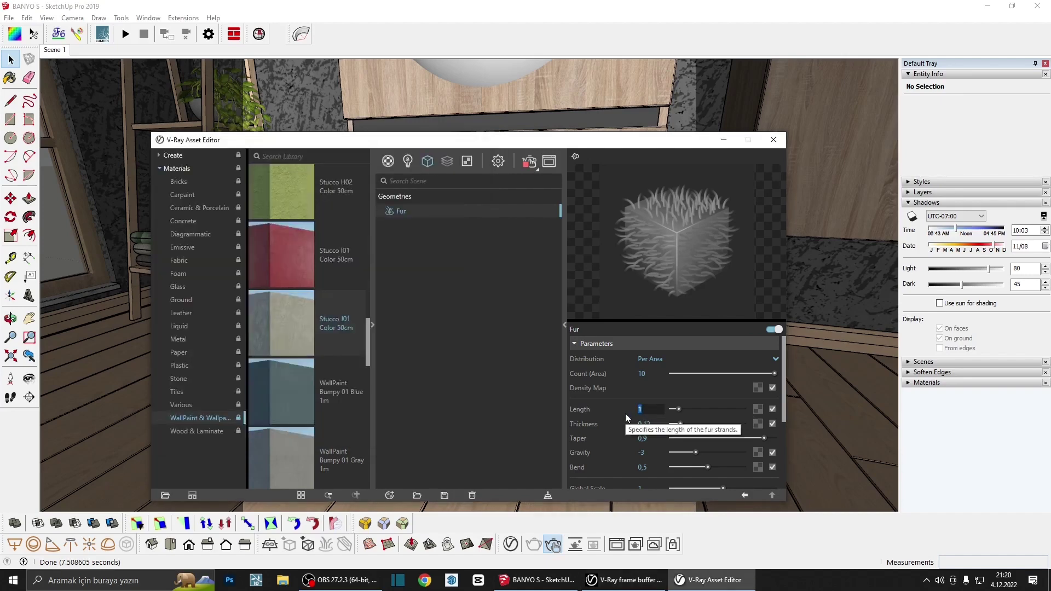
type(",5")
key("Return")
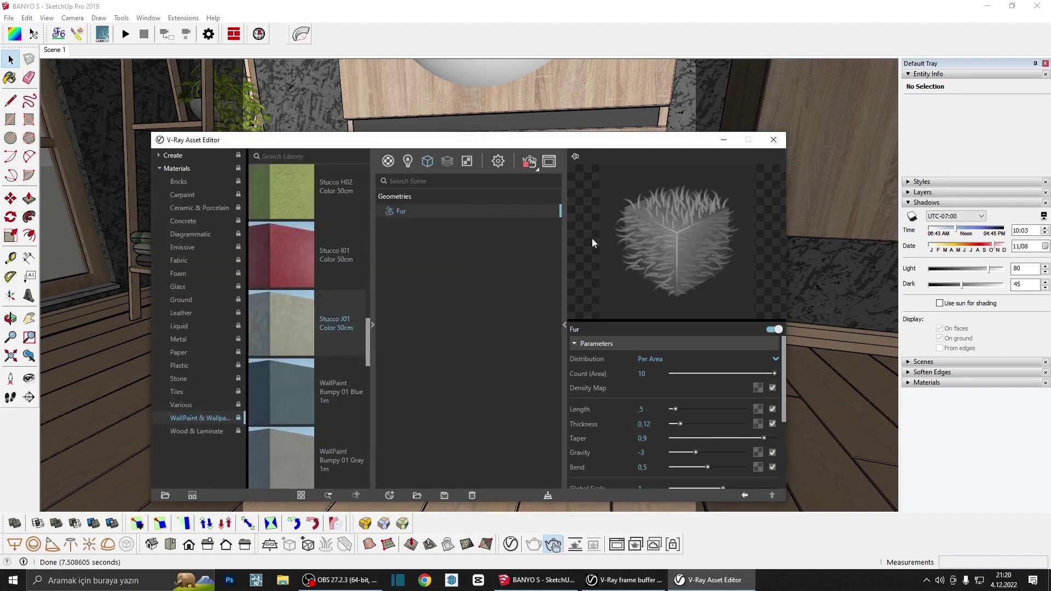
left_click_drag(510, 147, 668, 131)
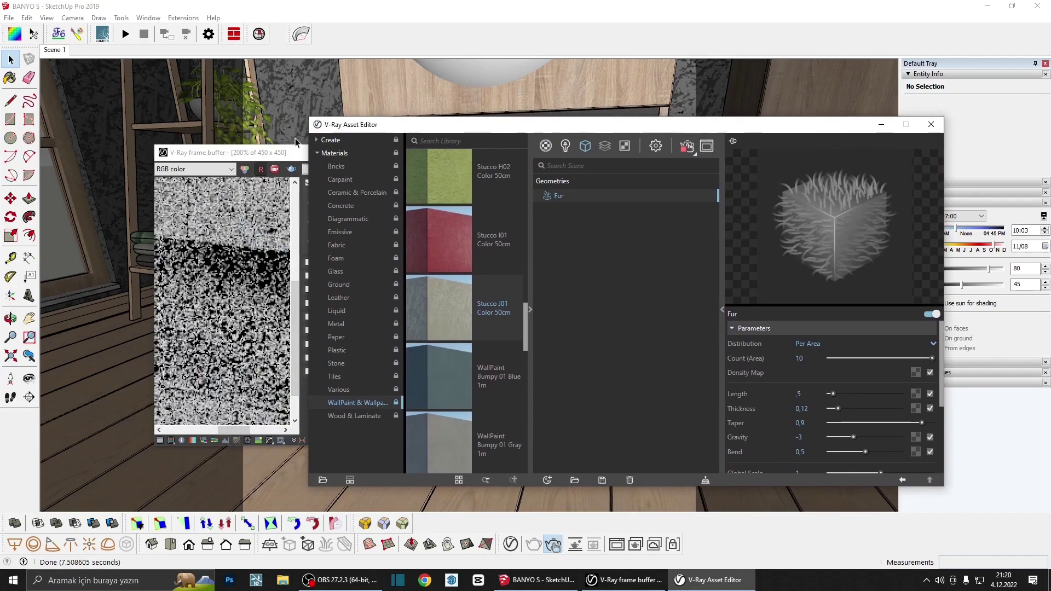
Enlarge the fur render to full screen and inspect it
left_click(300, 259)
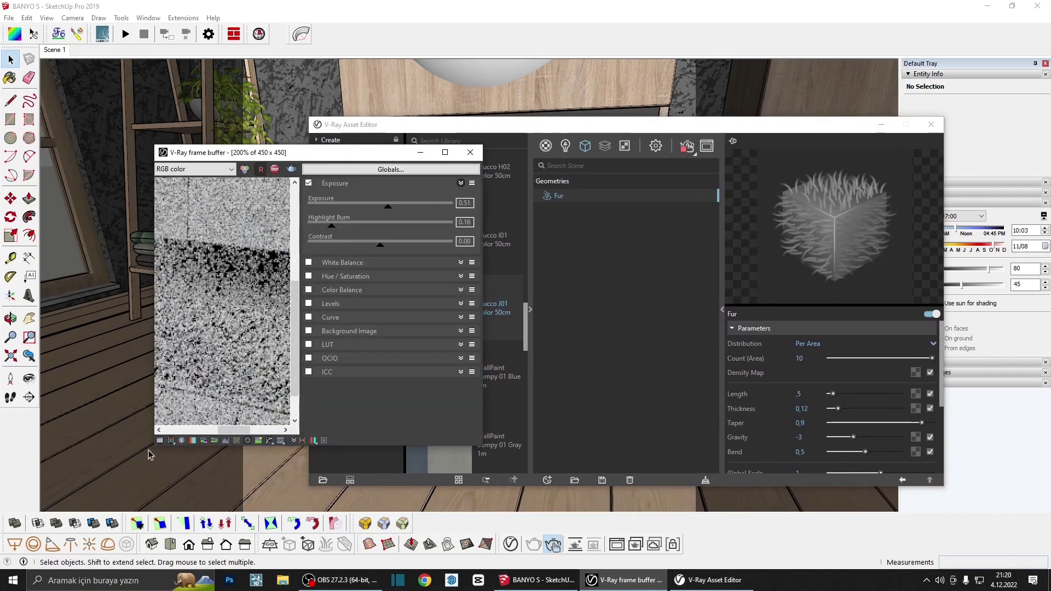
left_click_drag(300, 258, 365, 192)
left_click(338, 152)
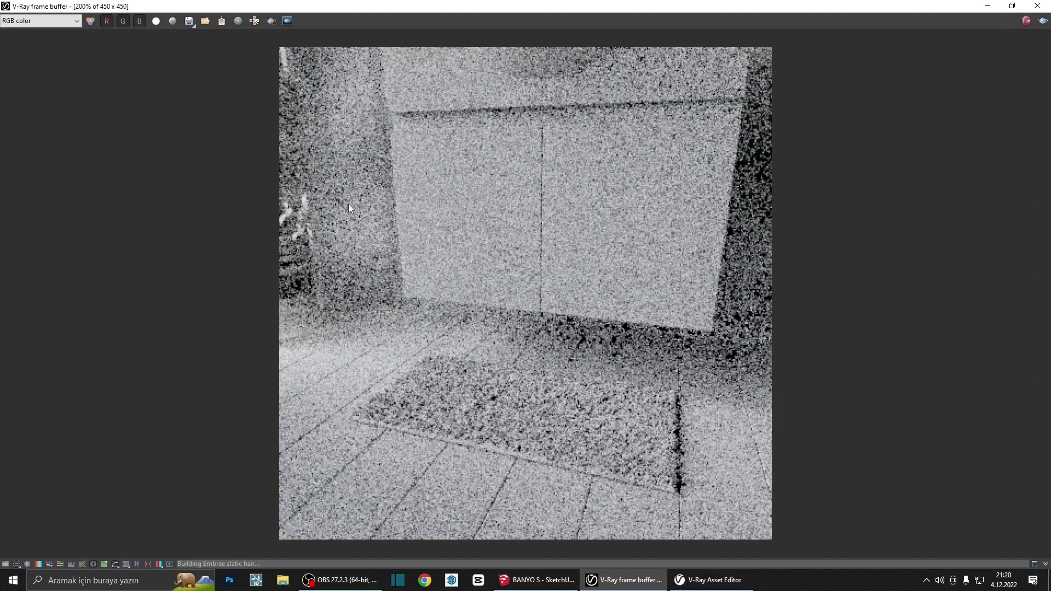
scroll(608, 465, "up", 1)
scroll(584, 443, "down", 1)
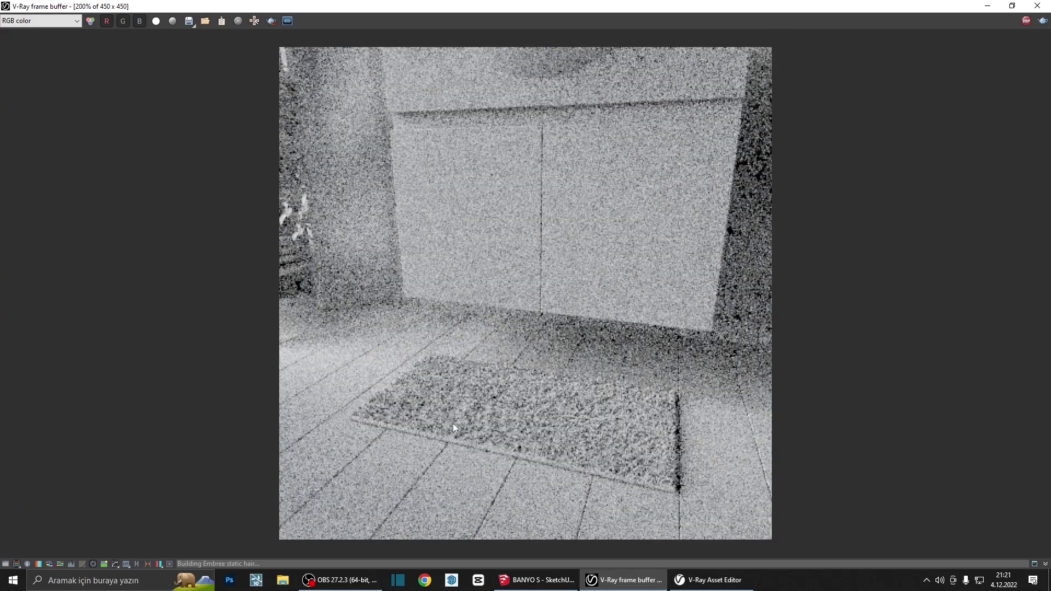
scroll(559, 441, "down", 1)
scroll(558, 436, "up", 1)
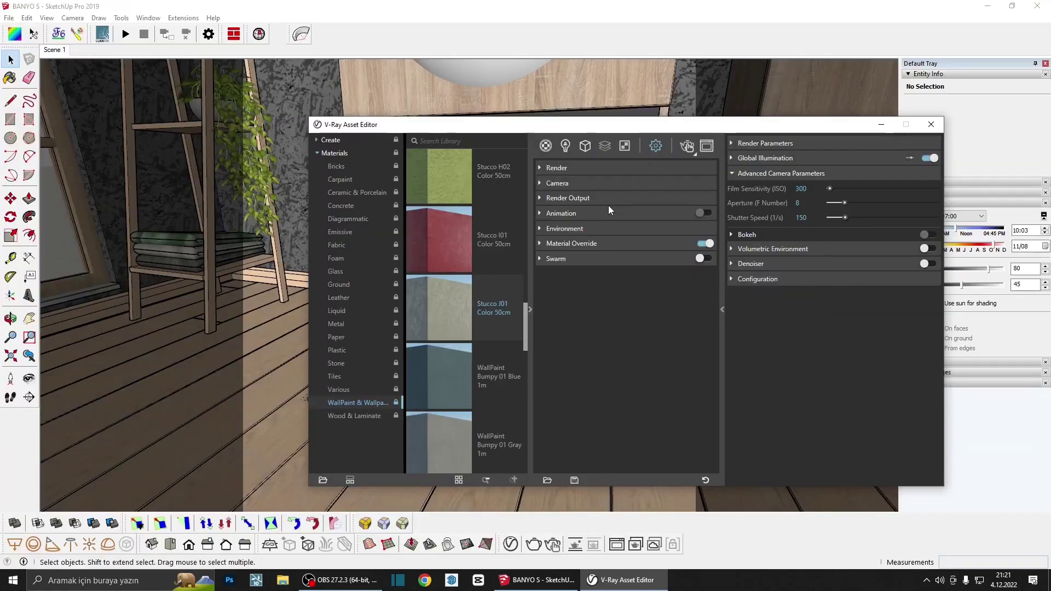
Turn off Material Override and render Scene 1 in full colour, then minimize the frame buffer
left_click(700, 244)
left_click(56, 50)
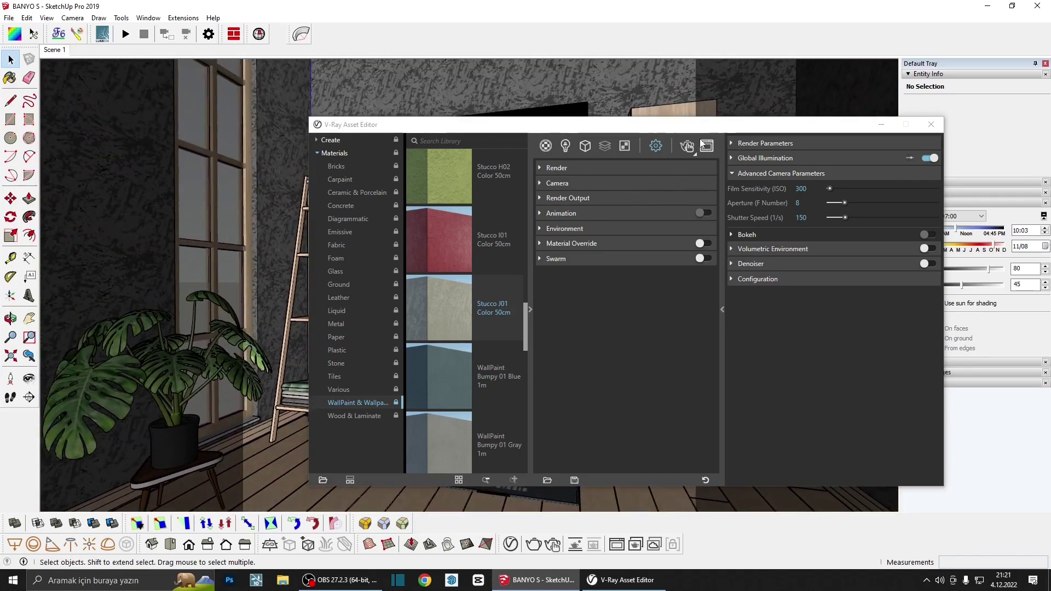
left_click(690, 151)
left_click(690, 173)
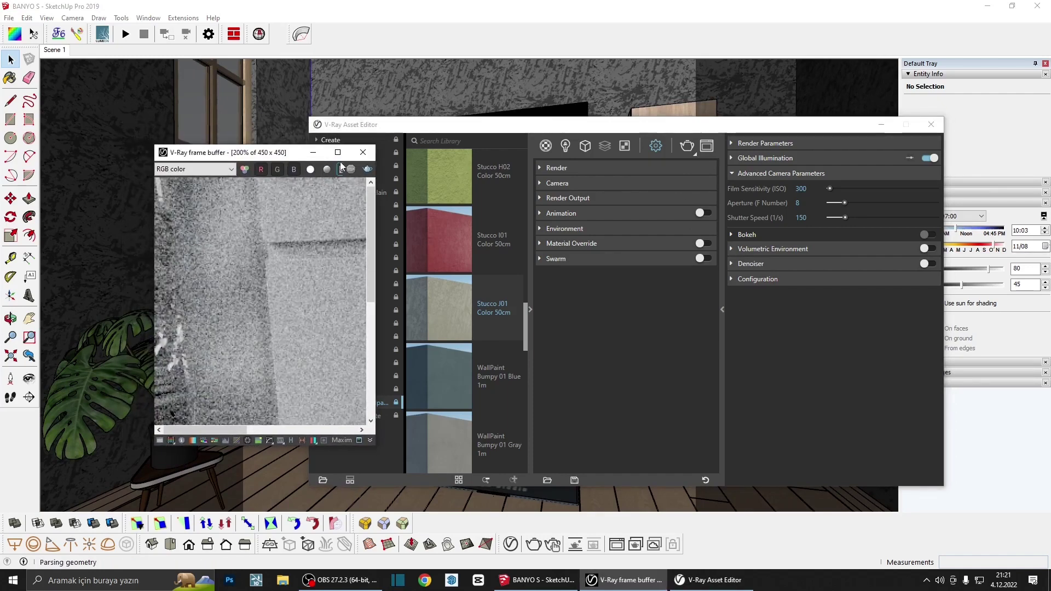
left_click(337, 152)
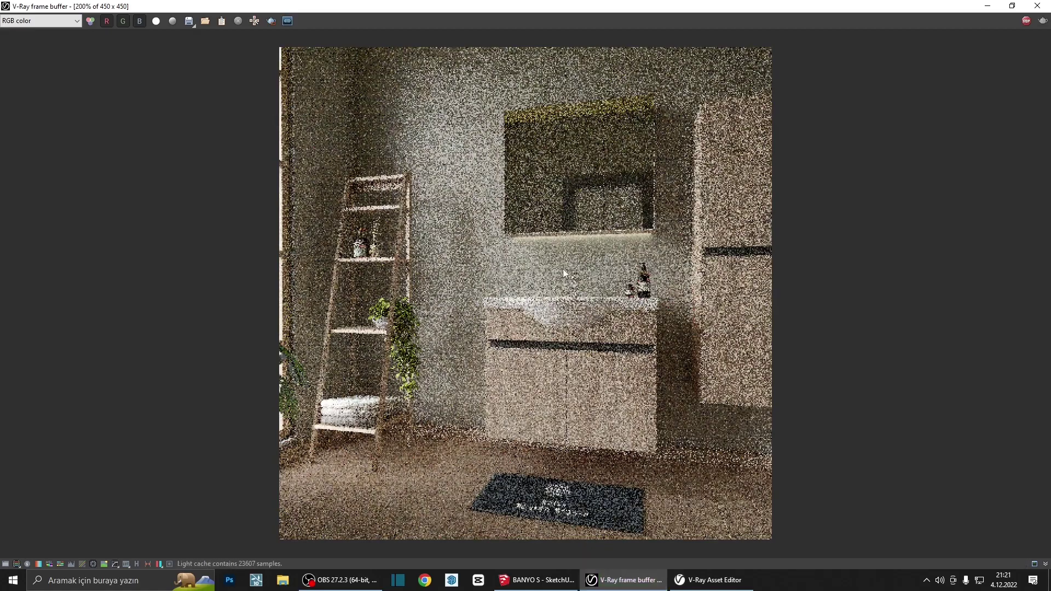
scroll(589, 284, "up", 1)
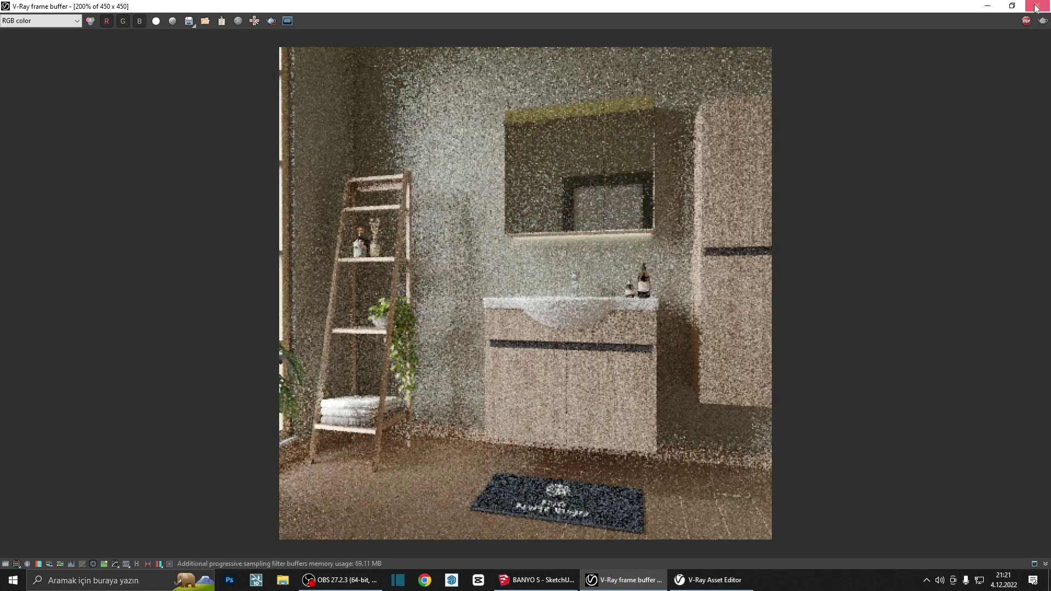
left_click(987, 6)
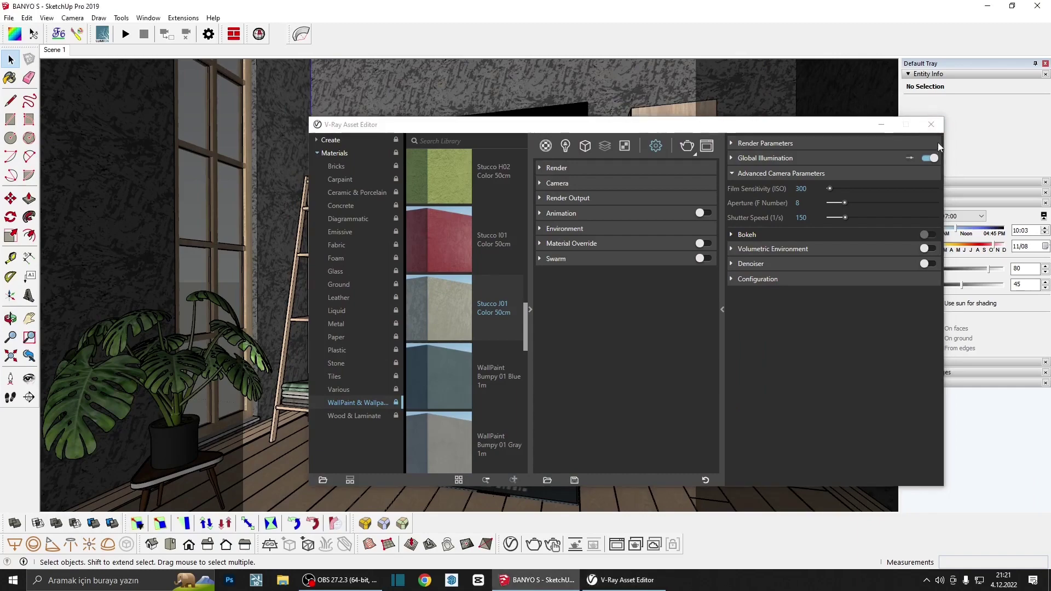
Orbit up and sample the ceiling's yellow material into the Asset Editor
left_click(931, 124)
scroll(565, 159, "up", 3)
middle_click_drag(565, 159, 601, 365)
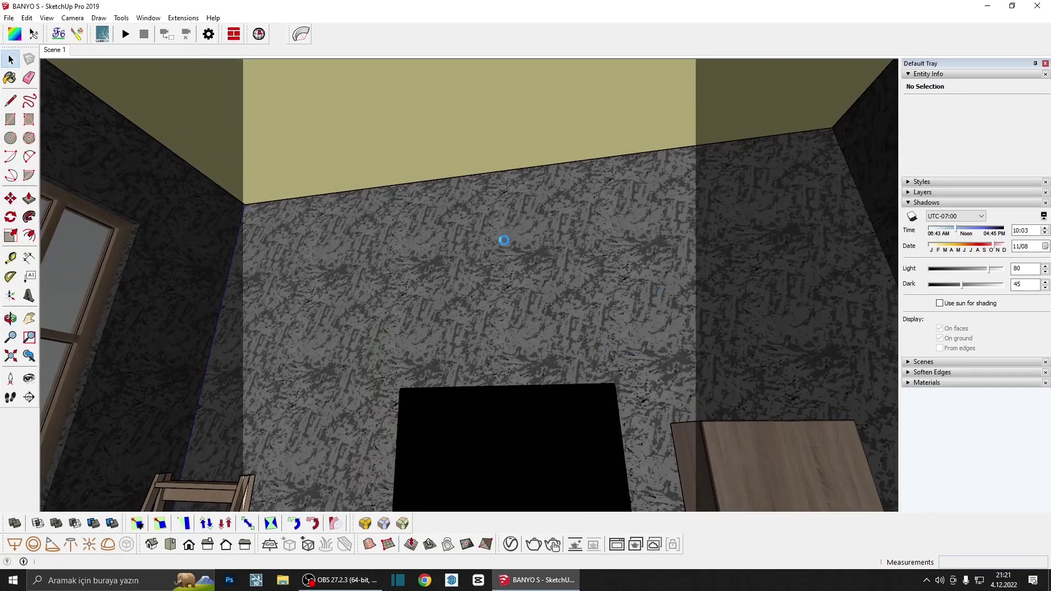
left_click(544, 104, "alt")
left_click(512, 545)
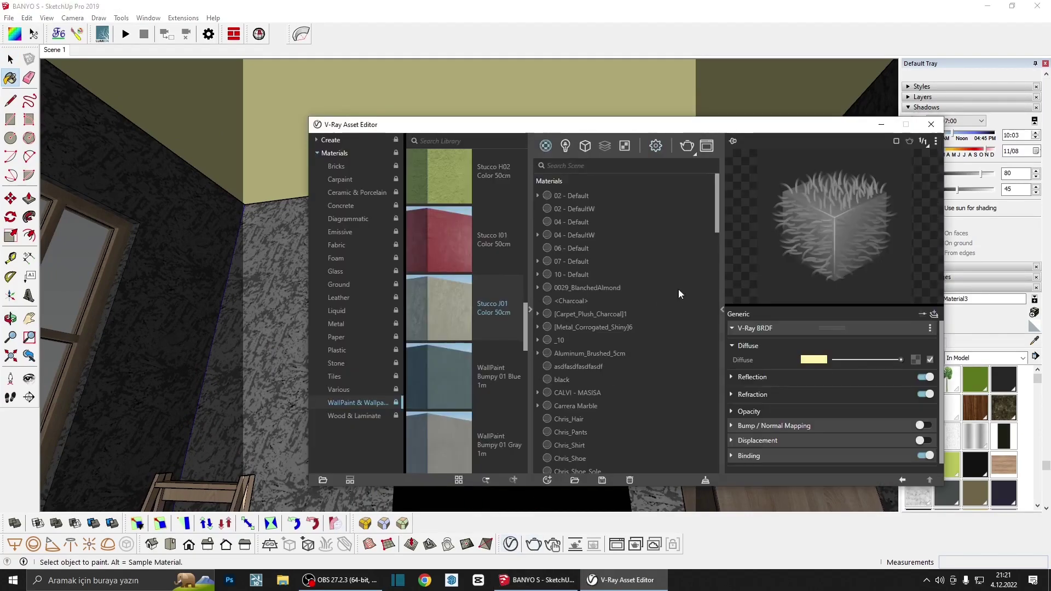
Make the ceiling material white with grey reflection at 0.85 glossiness
left_click(813, 359)
left_click_drag(369, 232, 353, 209)
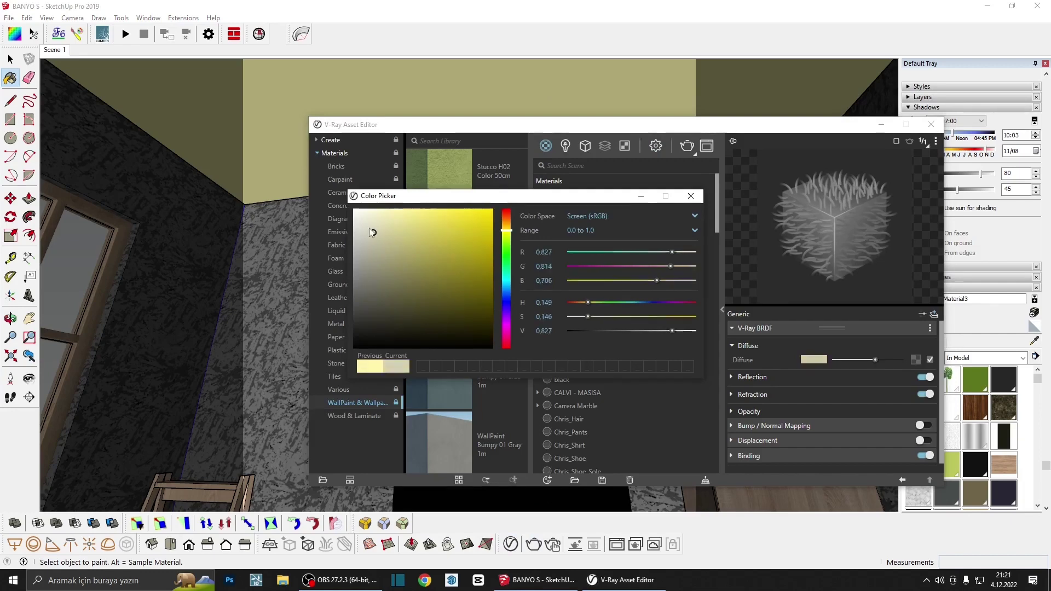
left_click(688, 197)
left_click(826, 380)
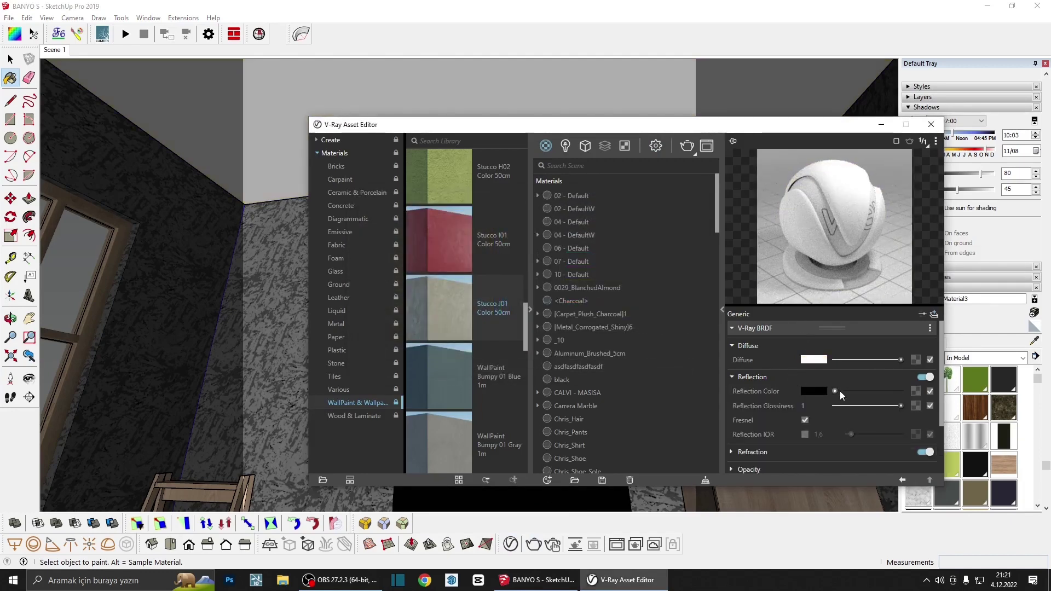
left_click(839, 392)
left_click_drag(900, 405, 876, 406)
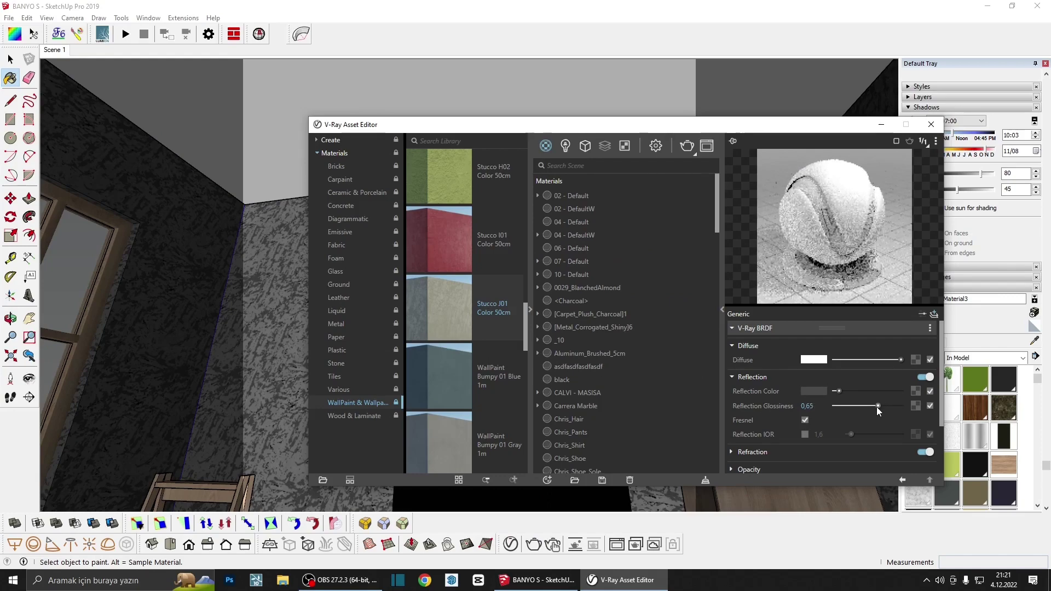
left_click(931, 124)
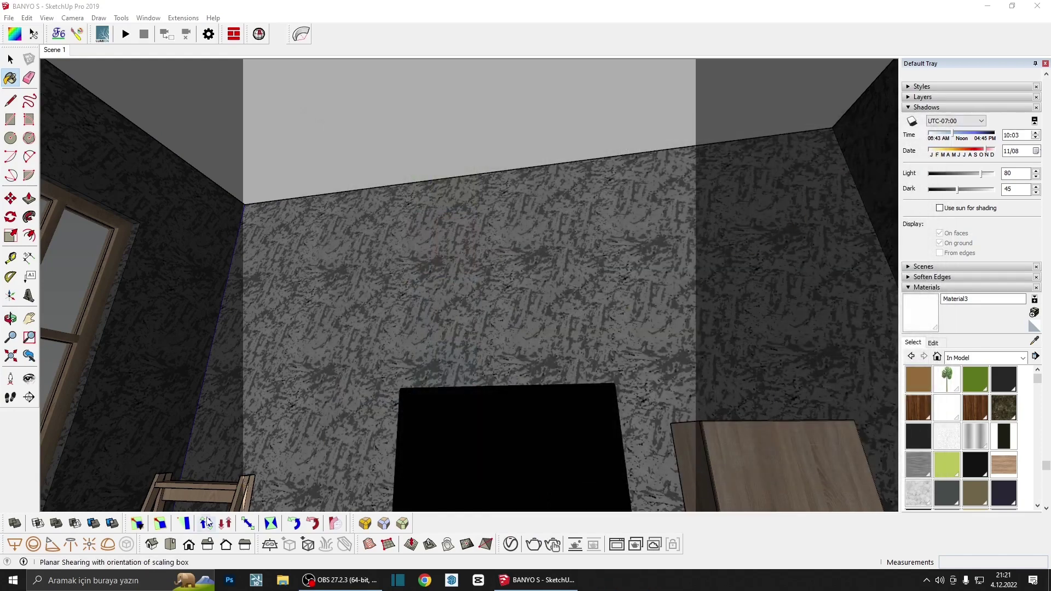
Zoom out, run and stop a brief bathroom test render, then reopen the Asset Editor
scroll(261, 294, "down", 3)
scroll(260, 294, "down", 3)
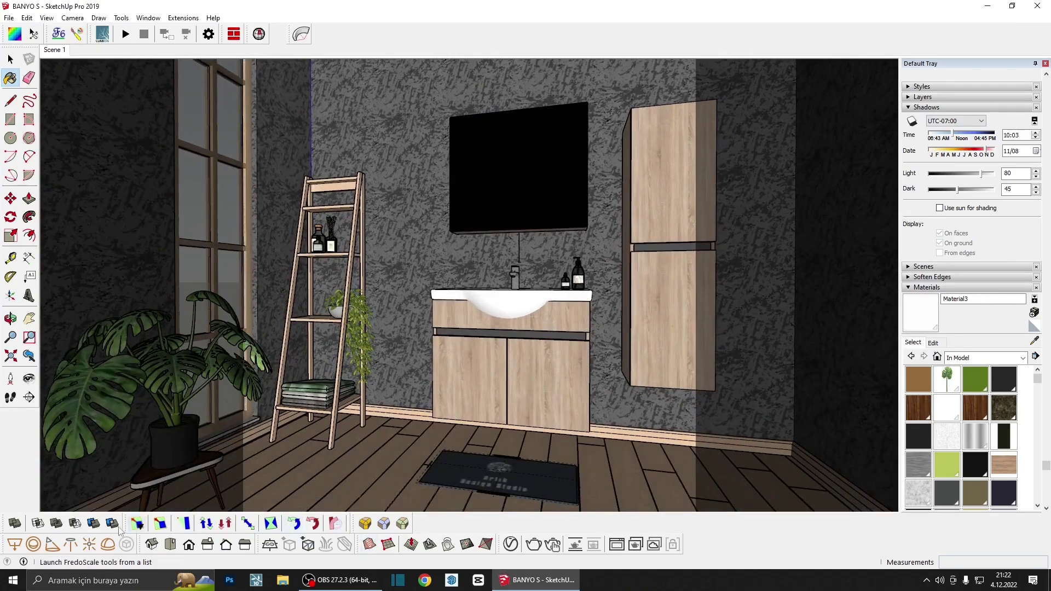
left_click(533, 544)
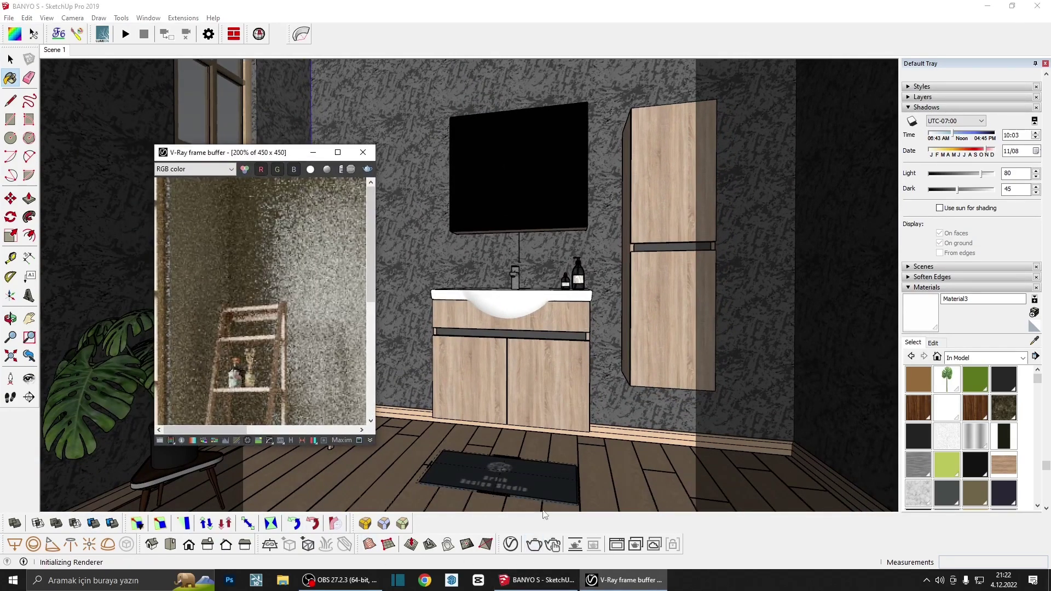
scroll(574, 470, "up", 2)
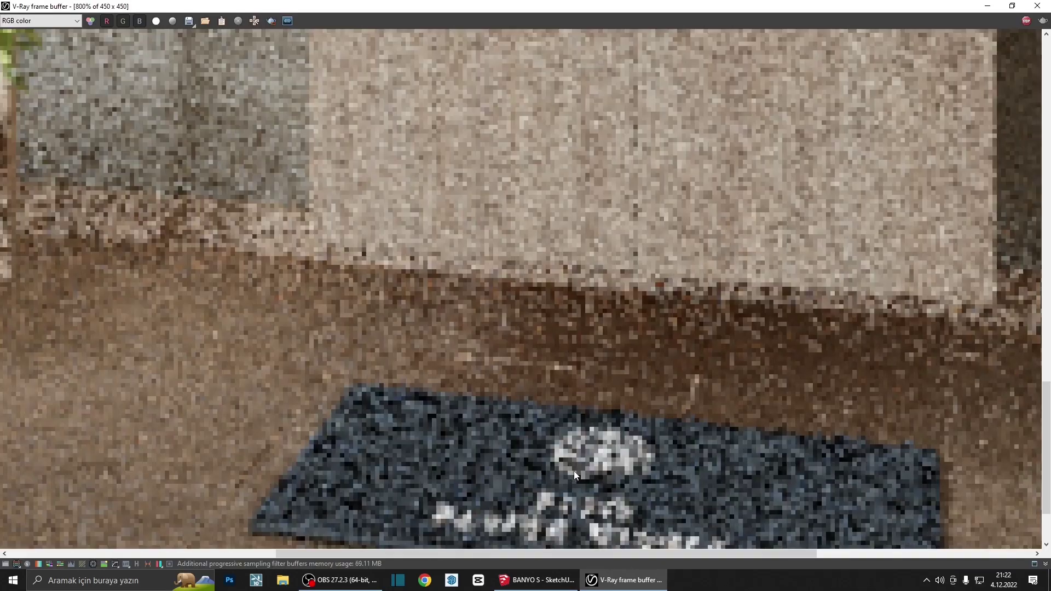
scroll(573, 470, "down", 3)
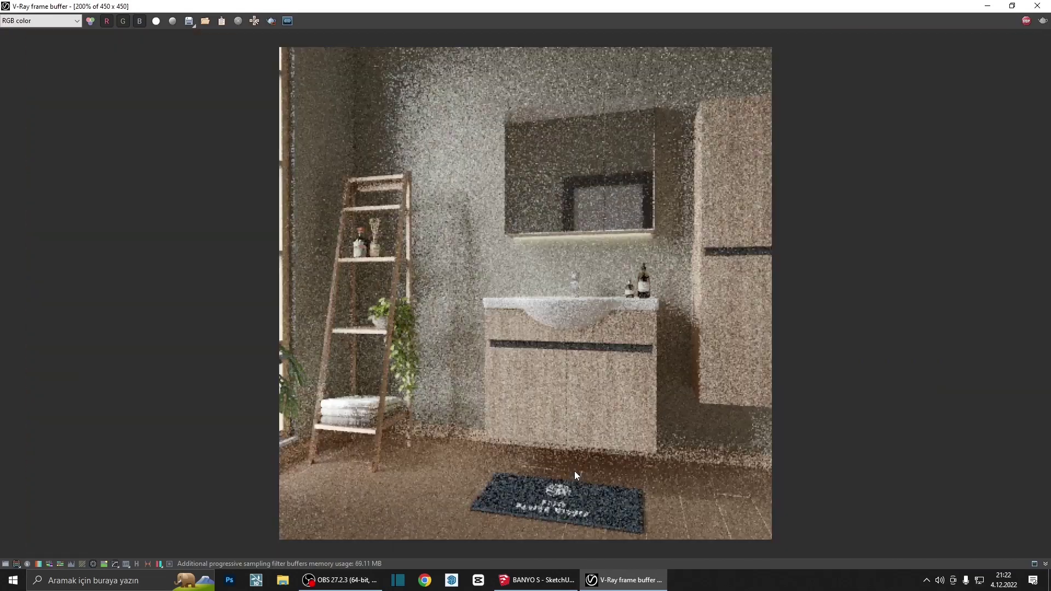
left_click(1026, 21)
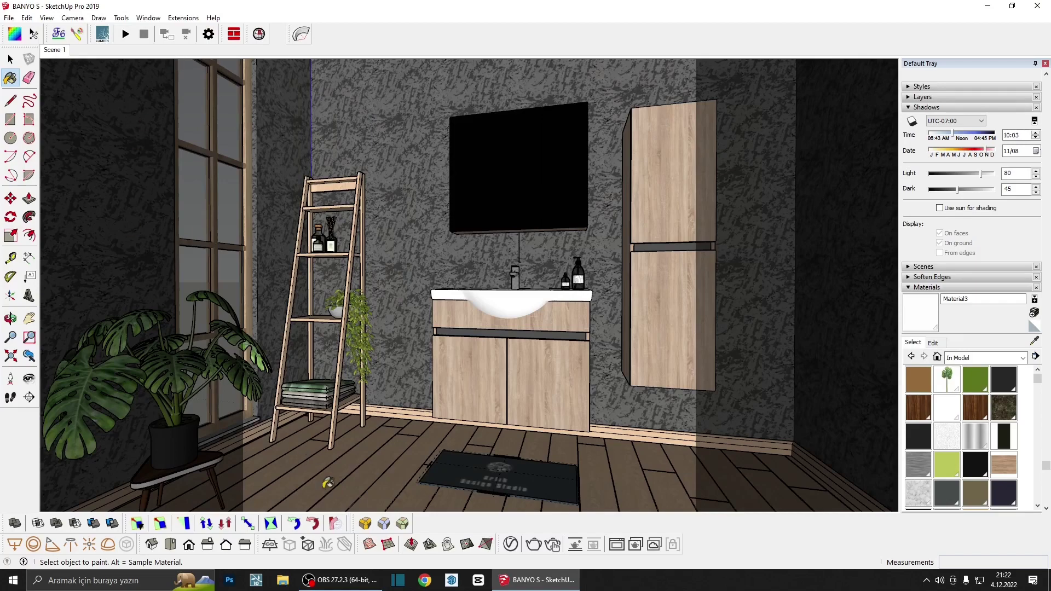
left_click(510, 544)
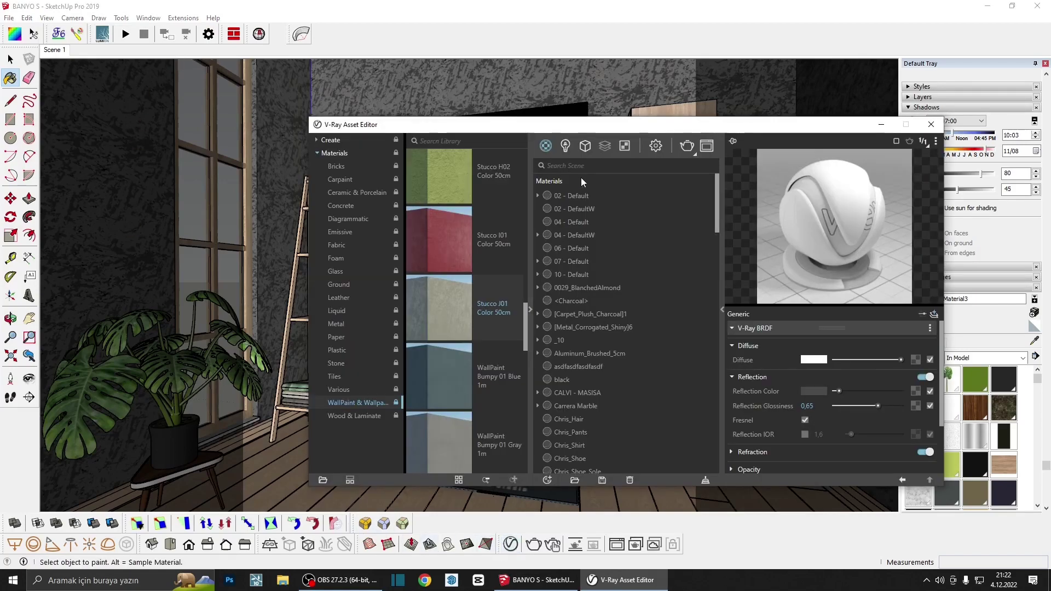
Set Global Illumination primary rays to Irradiance map
left_click(656, 146)
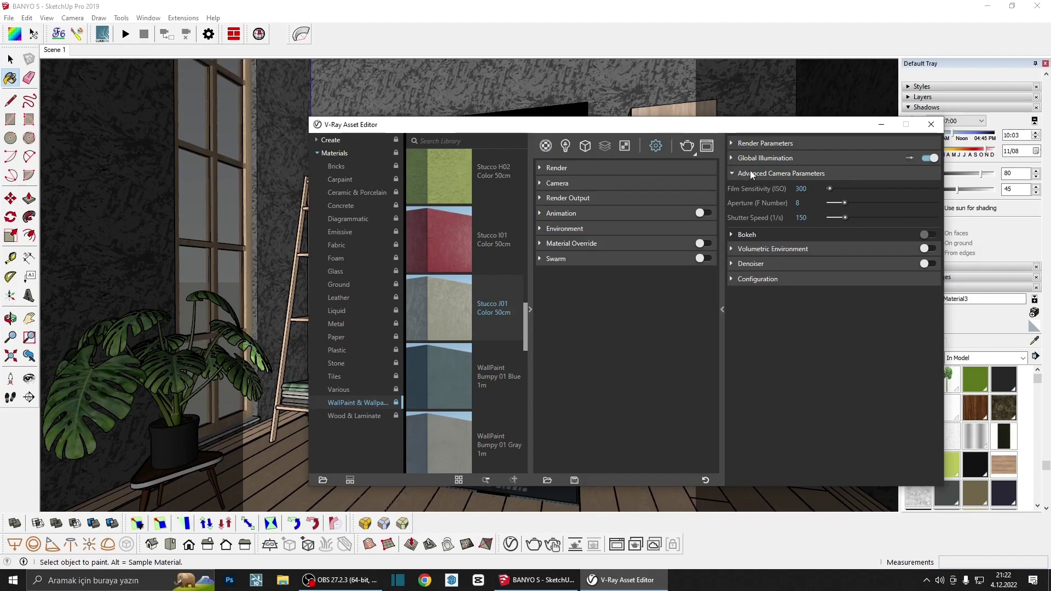
left_click(779, 173)
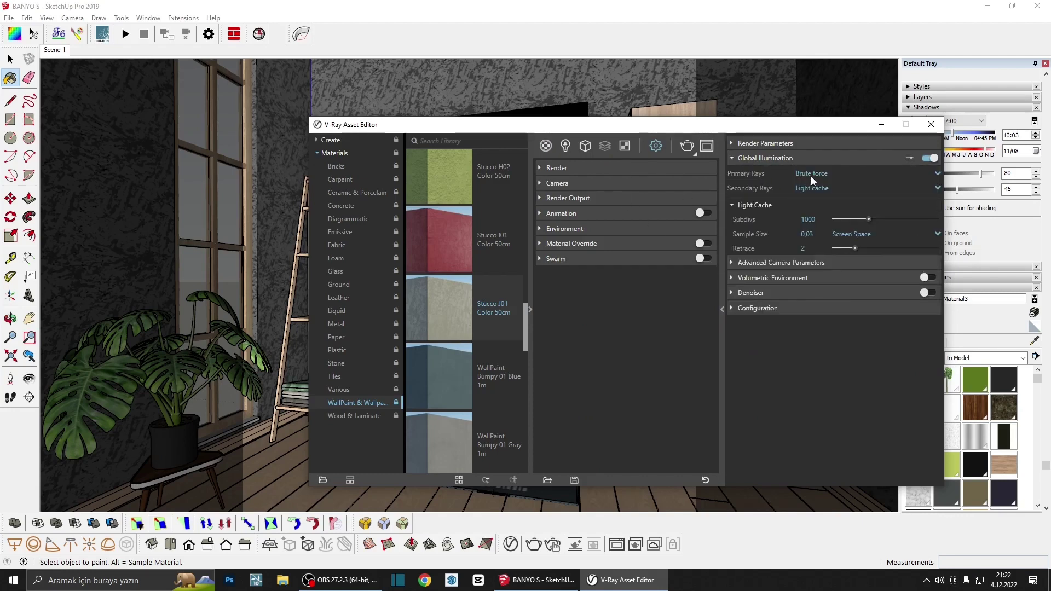
left_click(810, 176)
left_click(818, 188)
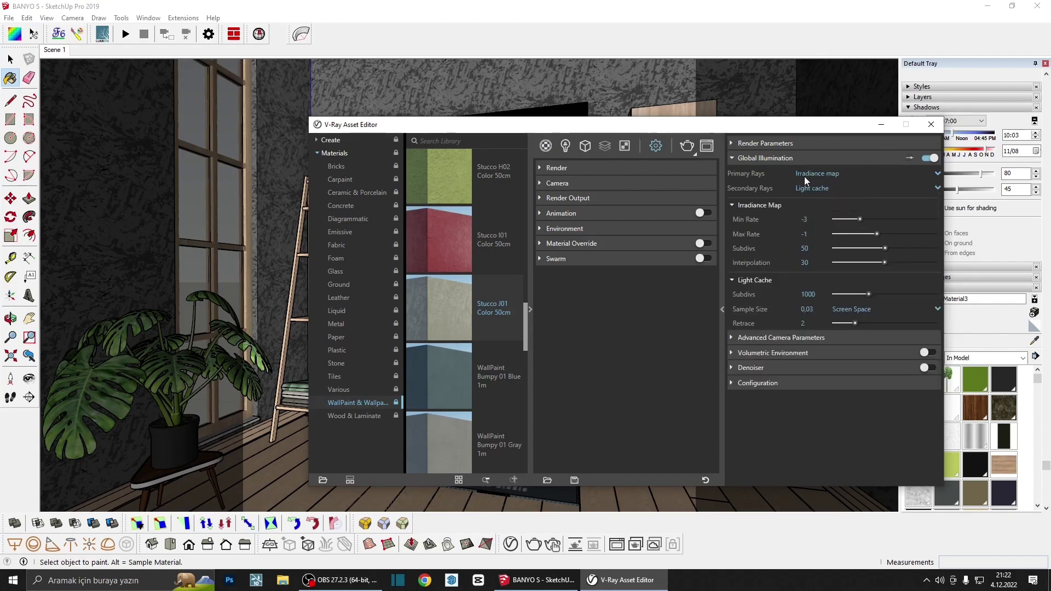
left_click(766, 158)
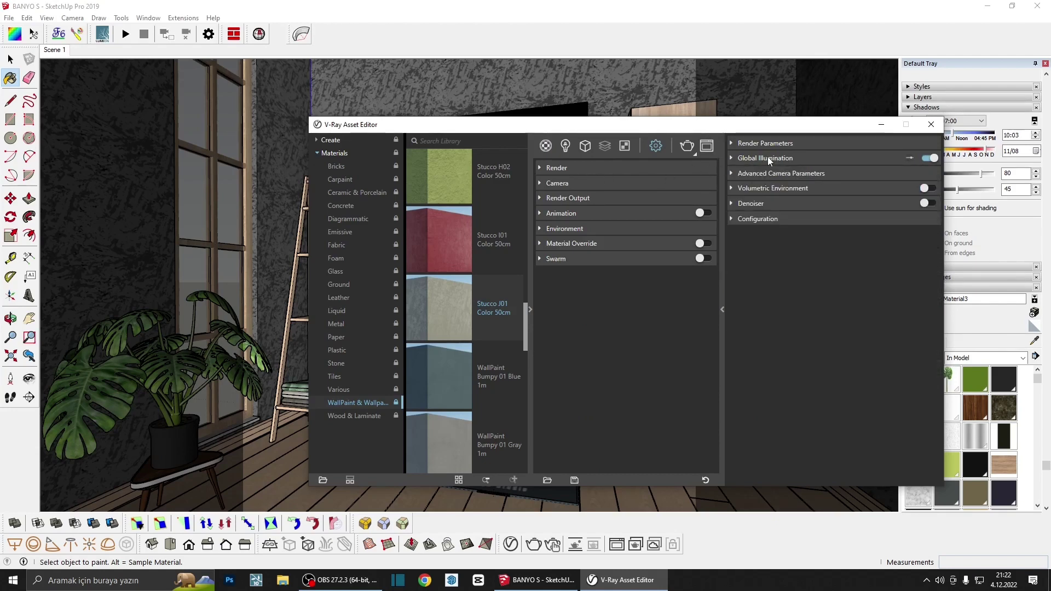
Set render Quality to High and turn off Progressive rendering
left_click(566, 183)
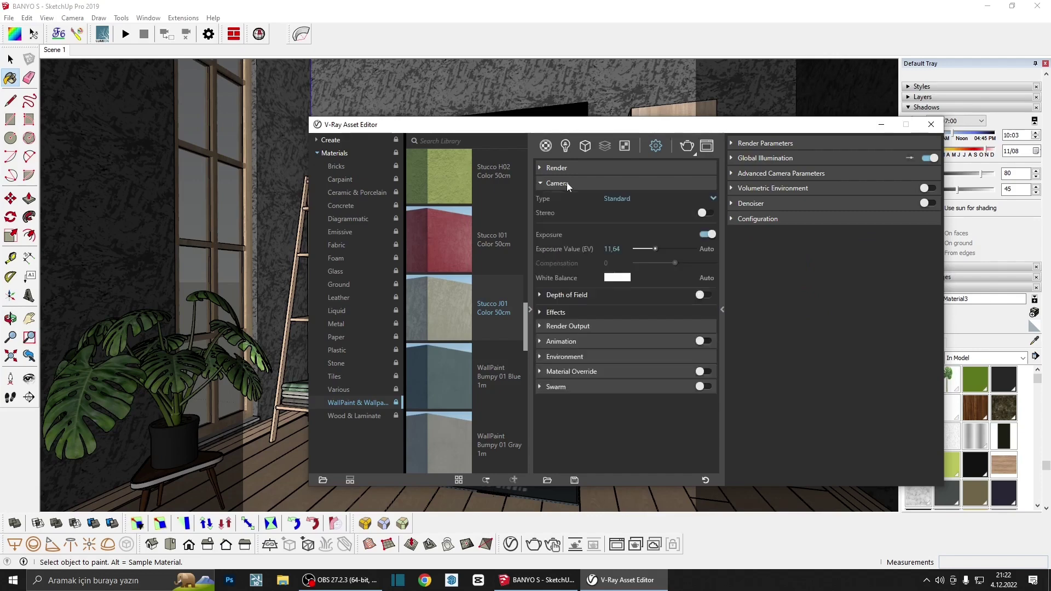
left_click(554, 169)
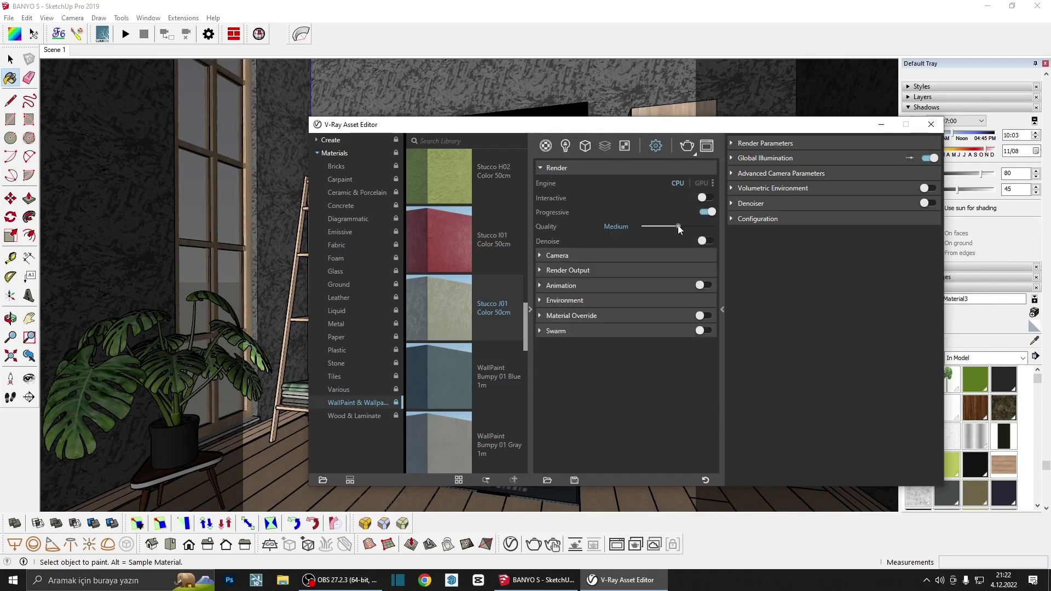
left_click_drag(679, 226, 688, 224)
left_click(697, 213)
Set the output image width to 900 and start rendering
left_click(596, 271)
left_click(609, 300)
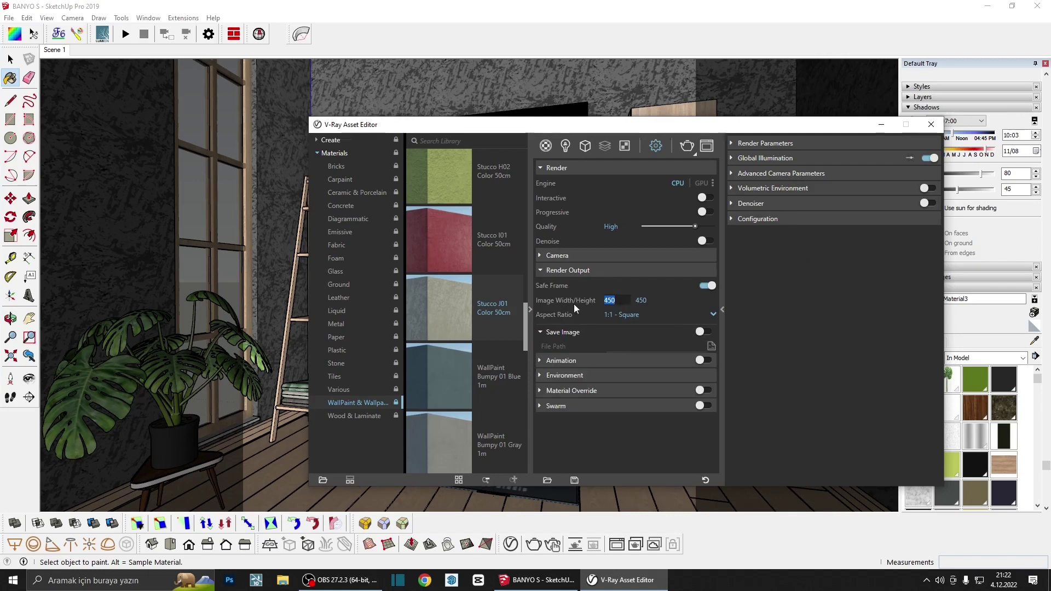
type("900")
key("Return")
left_click(619, 272)
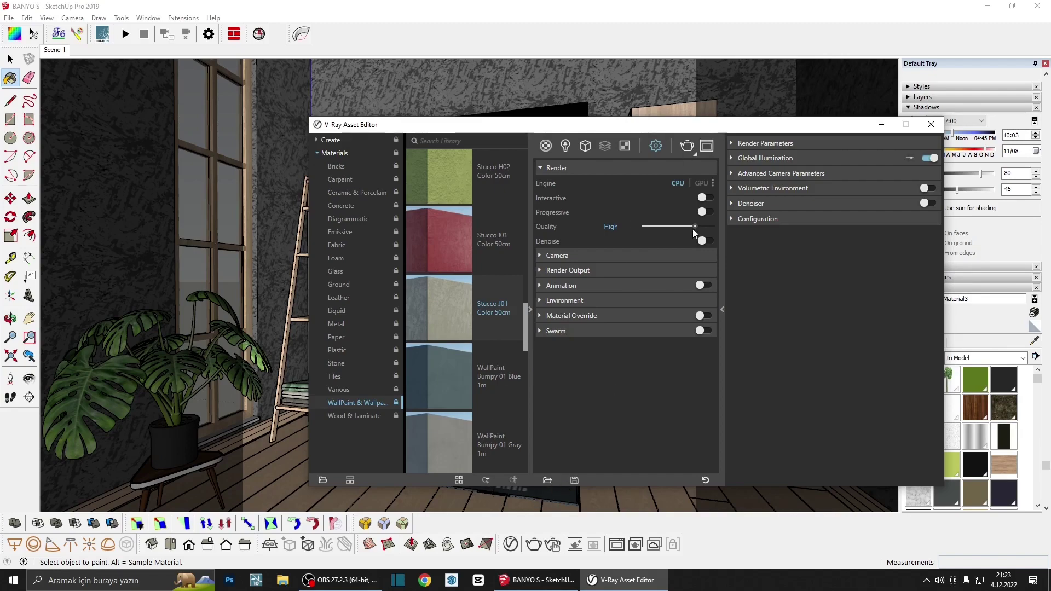
left_click(687, 146)
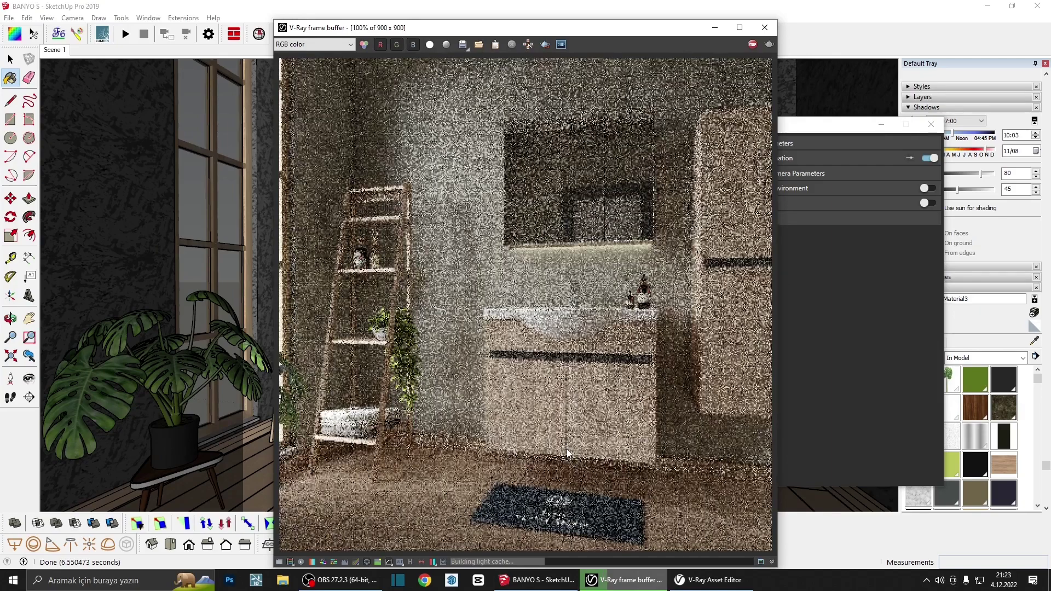
View the render at 100% zoom
double_click(560, 408)
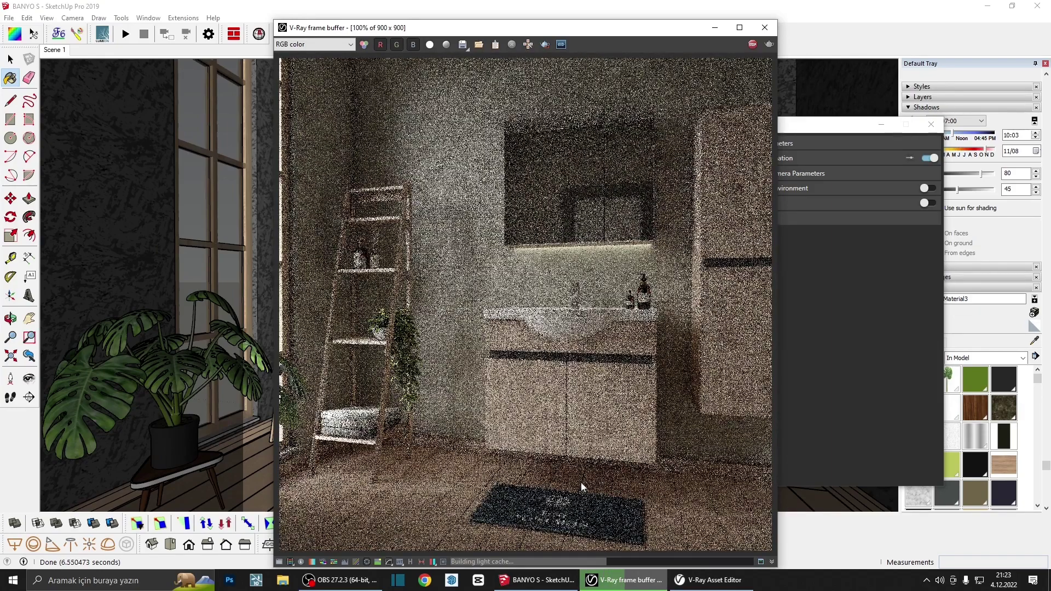
scroll(581, 481, "down", 1)
scroll(580, 476, "up", 1)
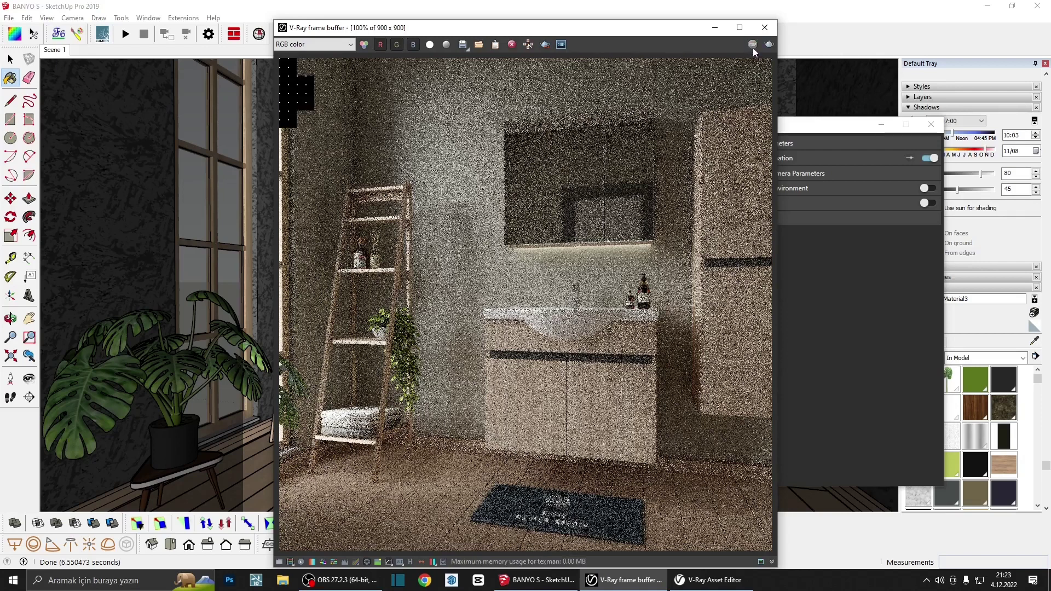
Region-render a box around the bath mat and zoom in to inspect the fur
left_click(548, 49)
mouse_move(445, 443)
left_mouse_down()
mouse_move(686, 527)
mouse_move(624, 548)
left_mouse_up()
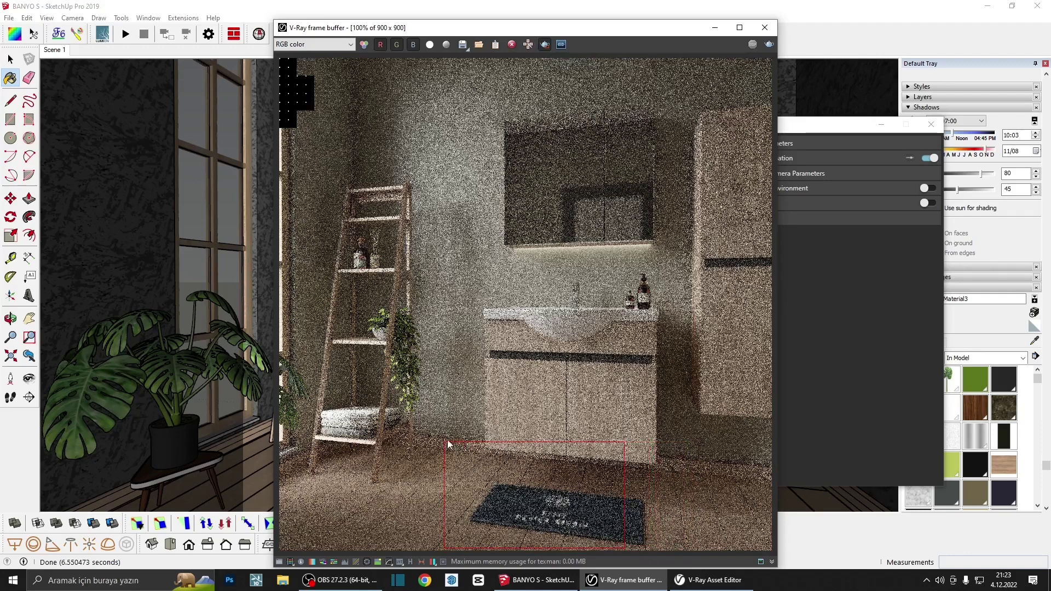
scroll(475, 433, "up", 1)
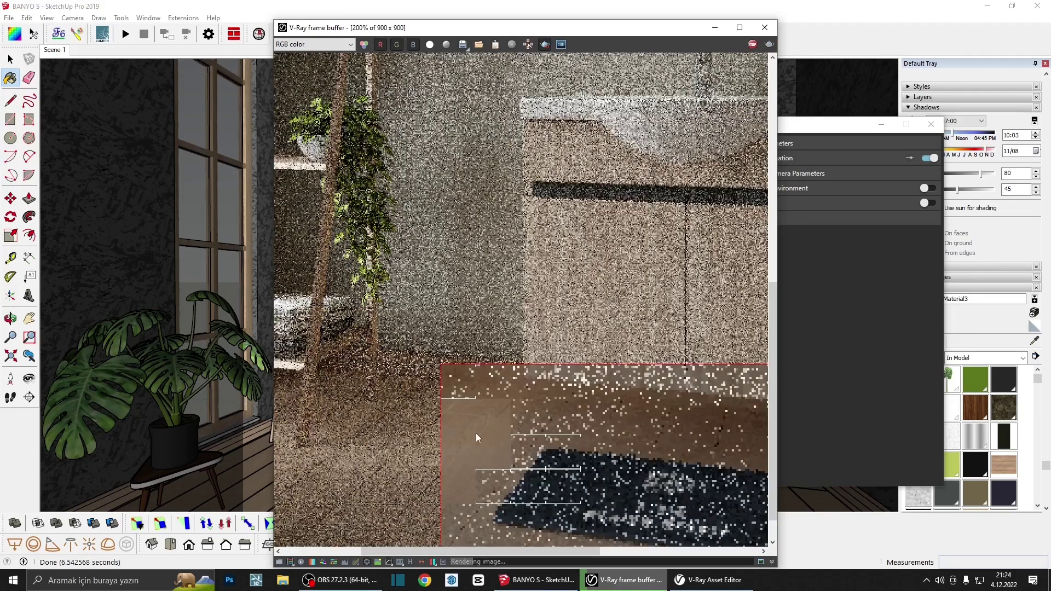
scroll(504, 419, "down", 1)
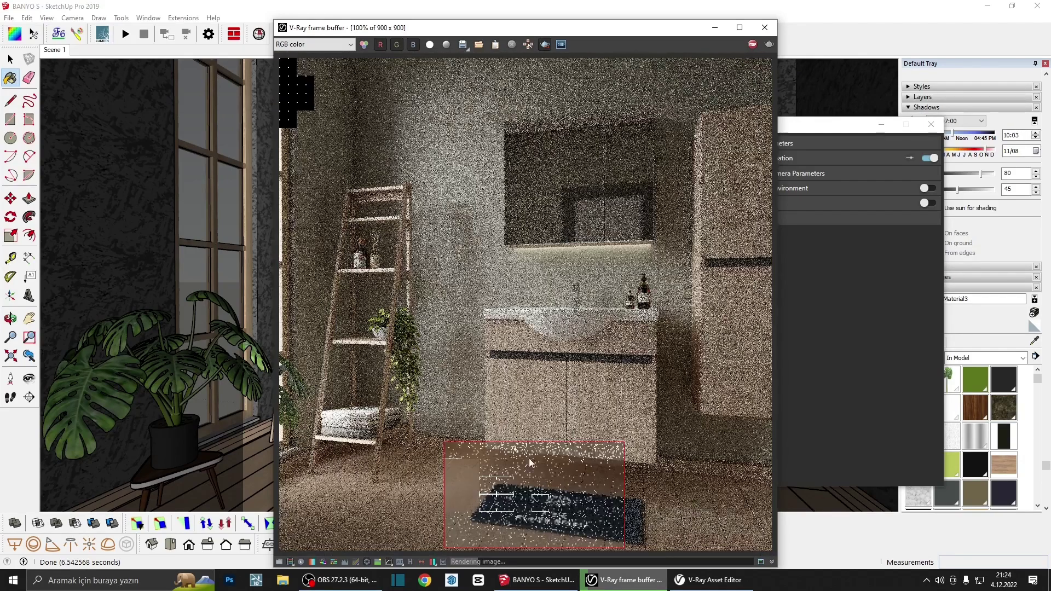
scroll(468, 474, "up", 3)
scroll(454, 473, "down", 1)
scroll(454, 473, "down", 1)
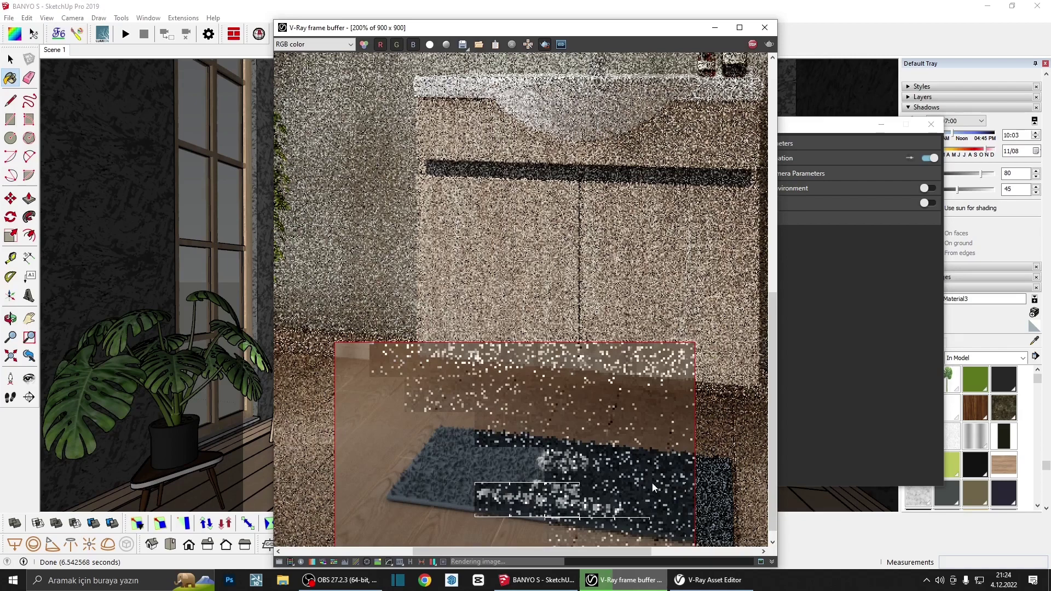
scroll(541, 504, "up", 1)
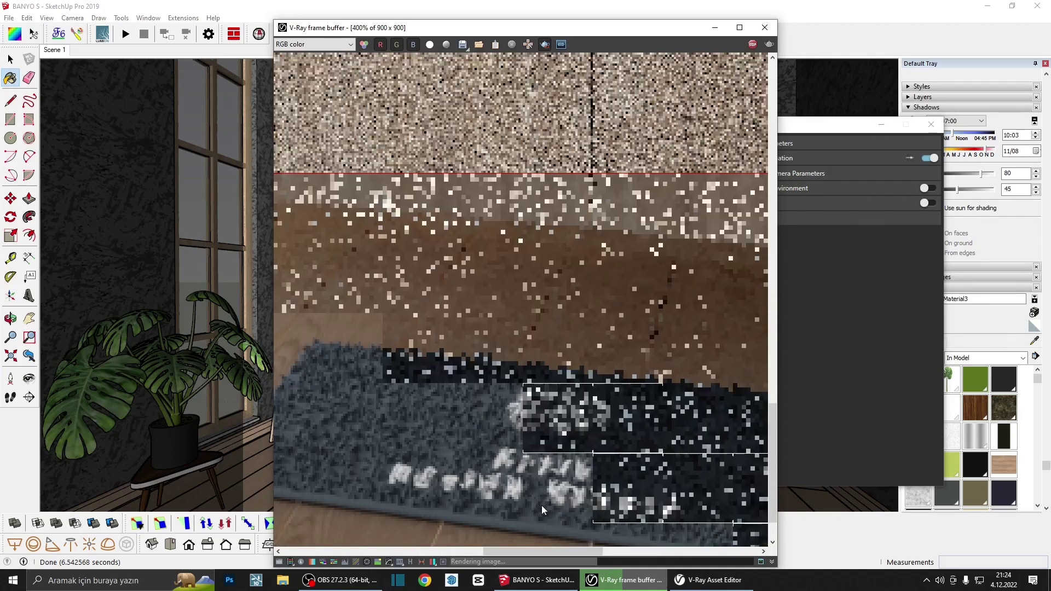
scroll(461, 482, "down", 1)
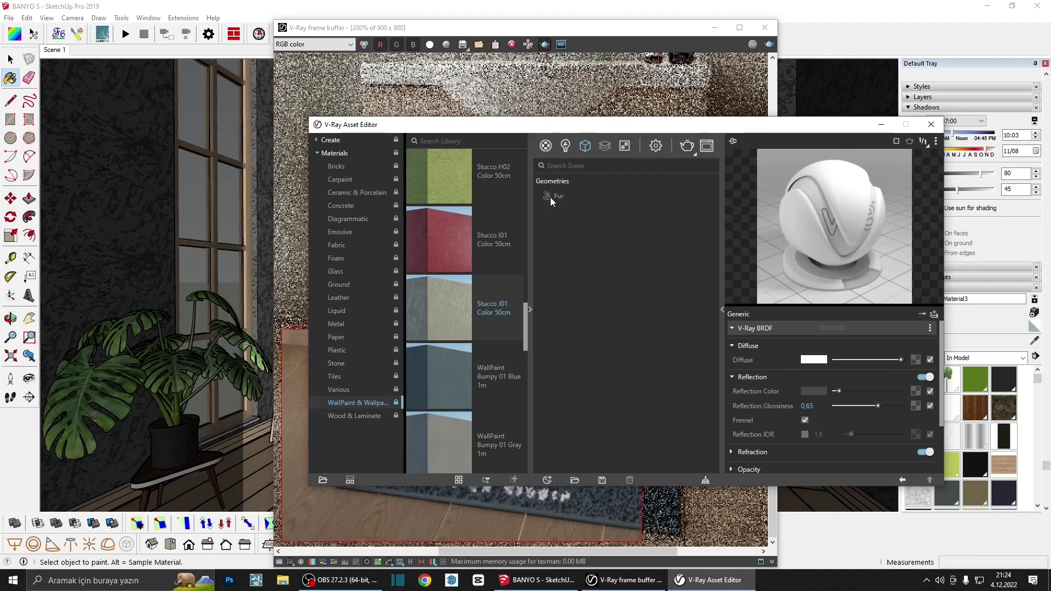
Set the Fur Count (Area) to 20 and Length to 1
left_click(581, 195)
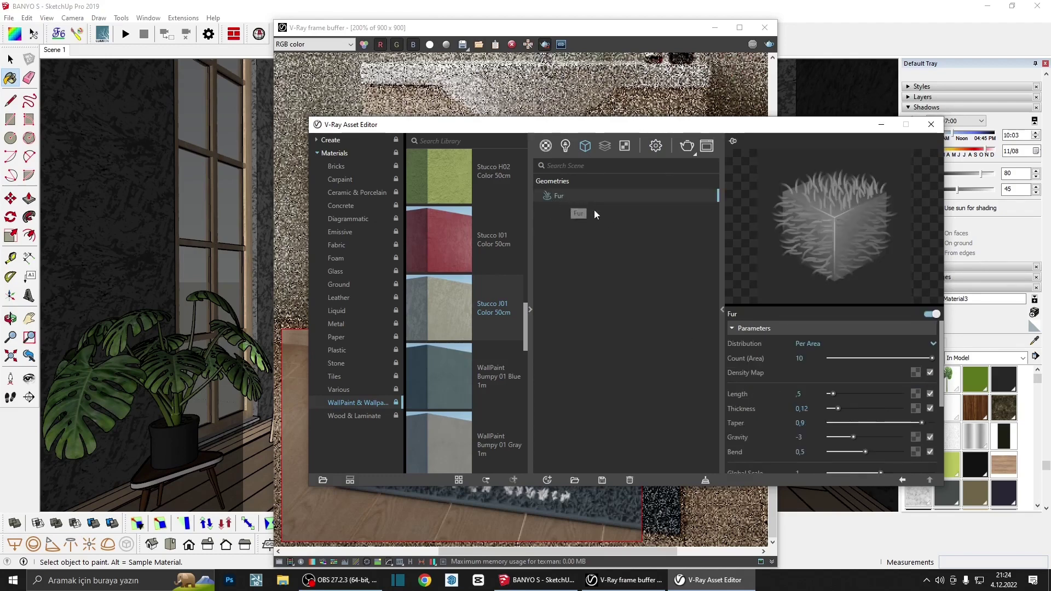
left_click(793, 359)
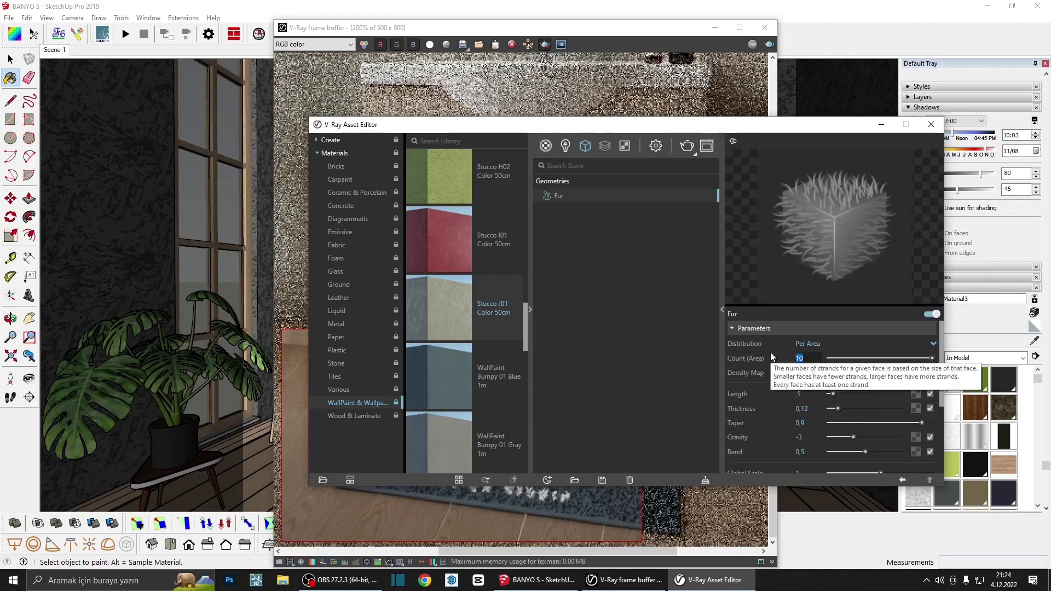
type("20")
key("Return")
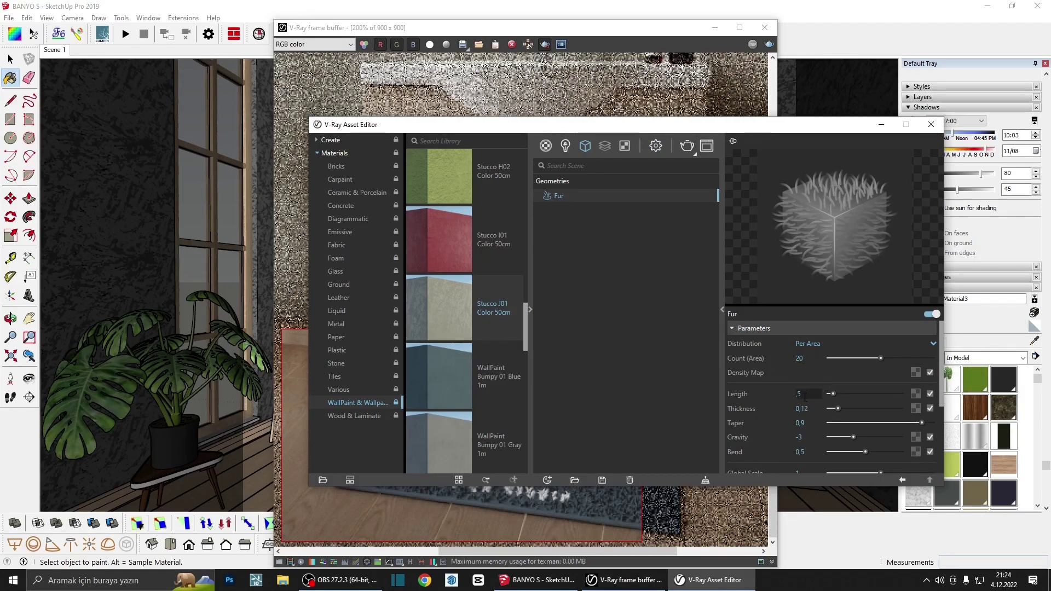
key("BackSpace")
key("BackSpace")
type("1")
key("Return")
Re-render the bath mat, inspect the denser fur up close, and close the frame buffer
left_click(682, 143)
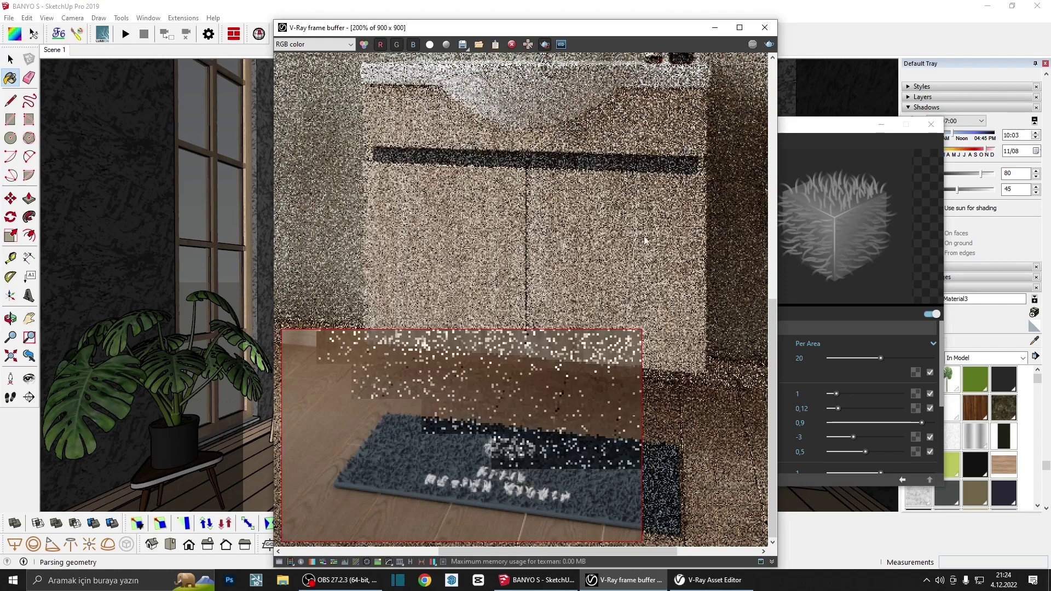
scroll(391, 435, "down", 2)
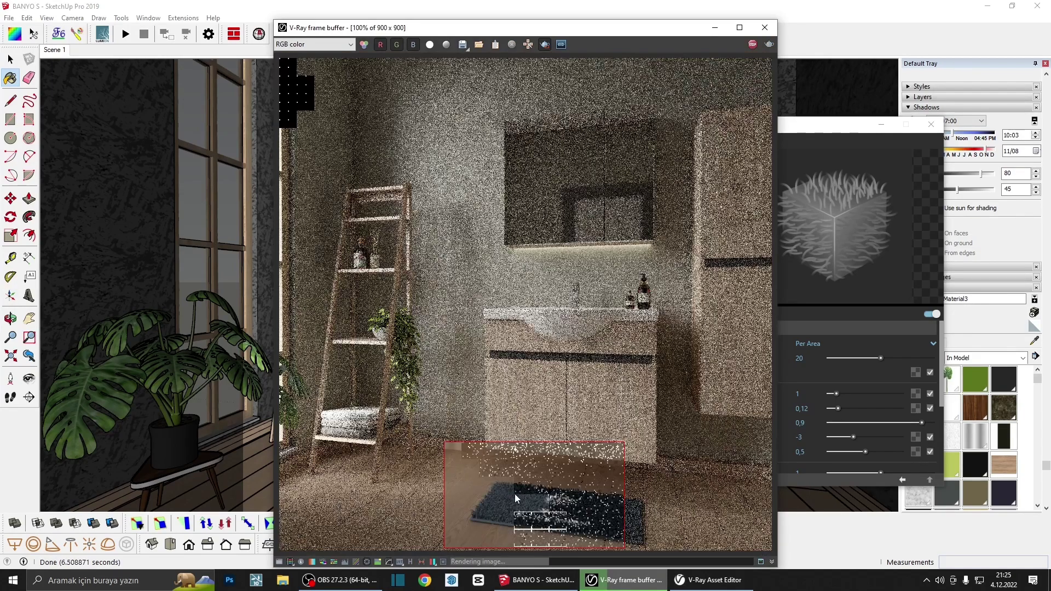
scroll(524, 506, "up", 2)
middle_click_drag(498, 496, 432, 464)
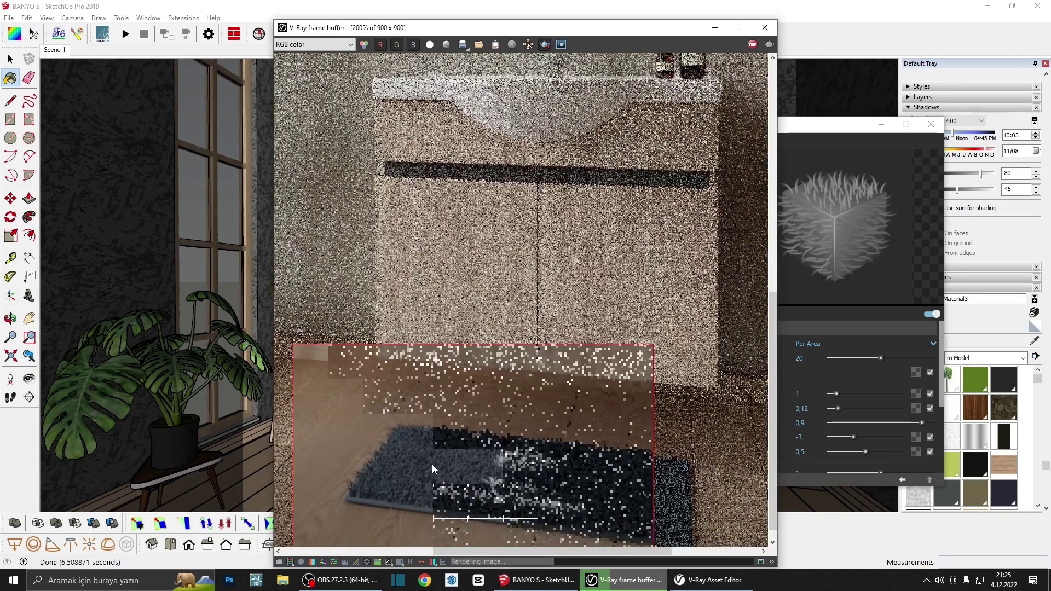
scroll(428, 464, "up", 2)
scroll(428, 466, "down", 1)
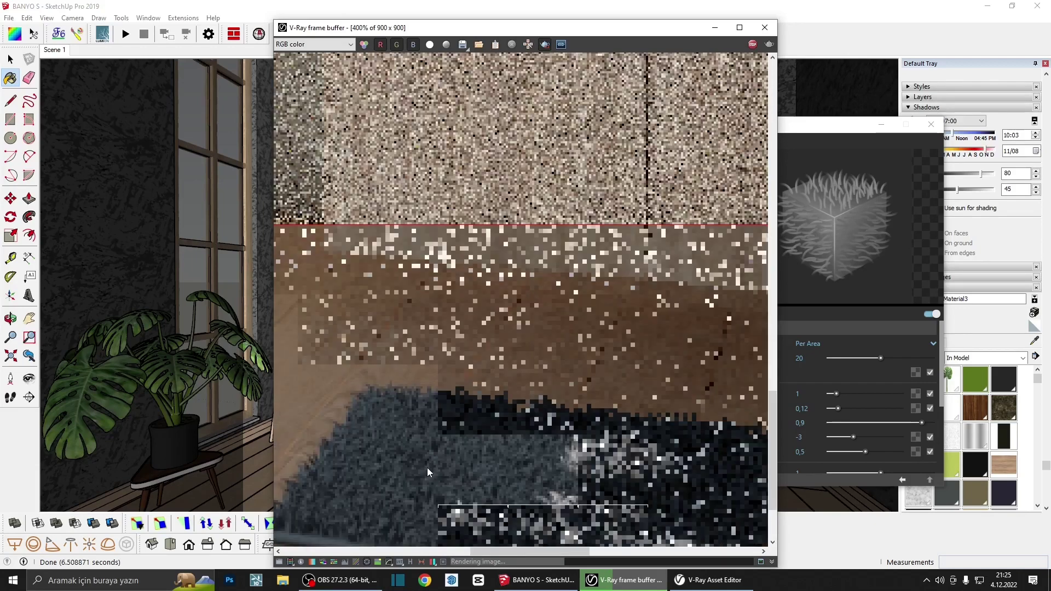
scroll(425, 465, "down", 1)
middle_click_drag(432, 434, 396, 400)
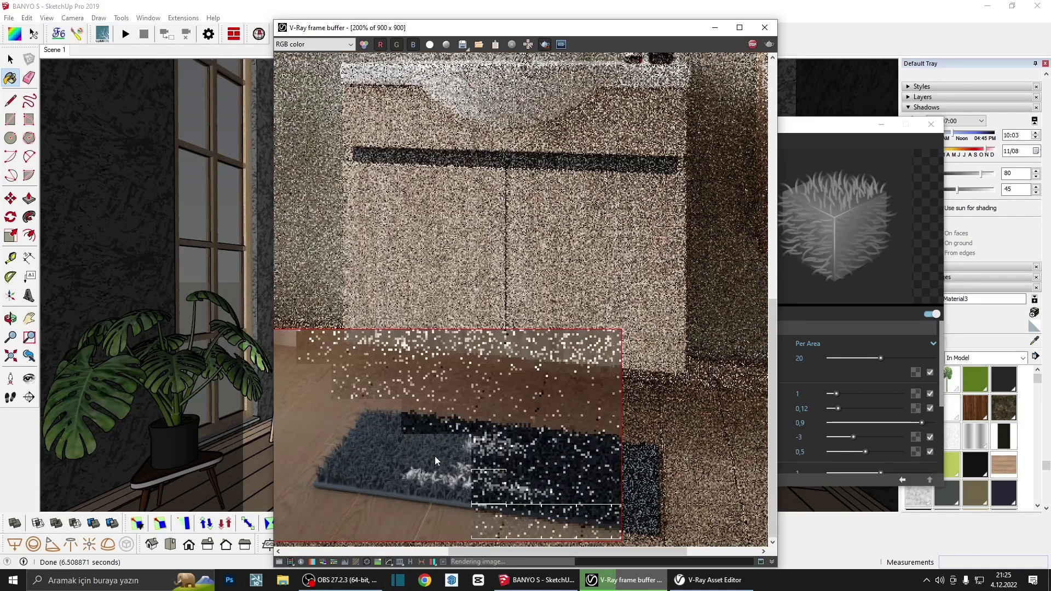
scroll(438, 458, "down", 1)
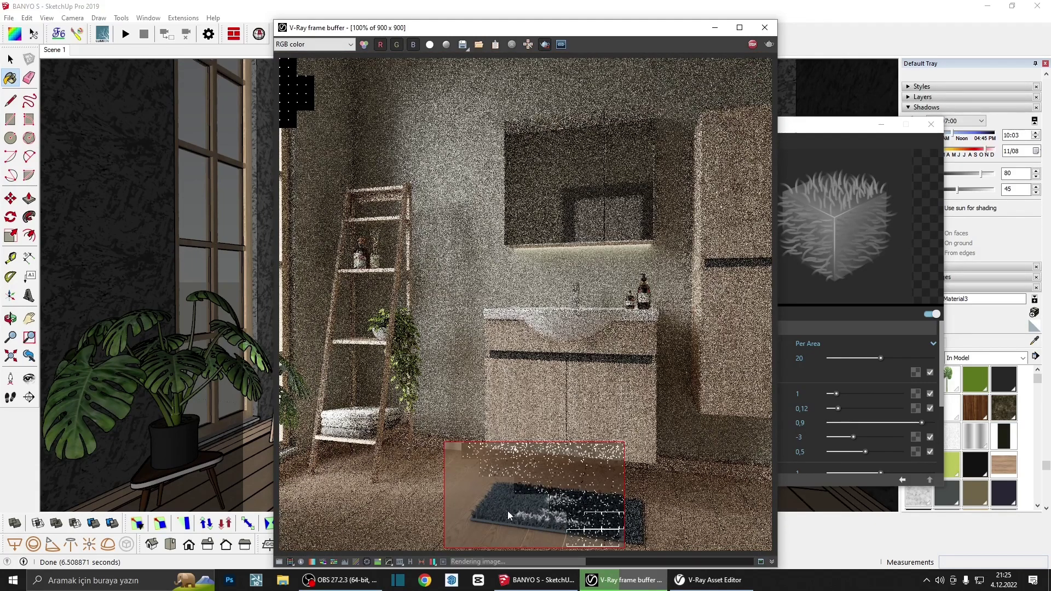
scroll(507, 514, "up", 1)
scroll(522, 522, "down", 1)
left_click(765, 27)
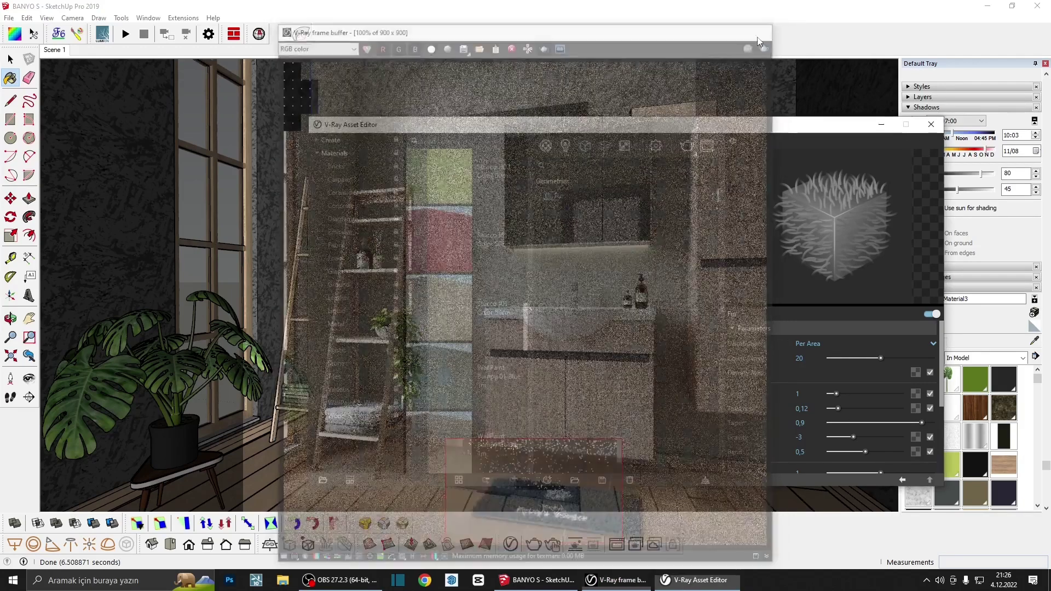
Set the V-Ray render output image width to 1080 so the height matches at 1080
left_click(656, 146)
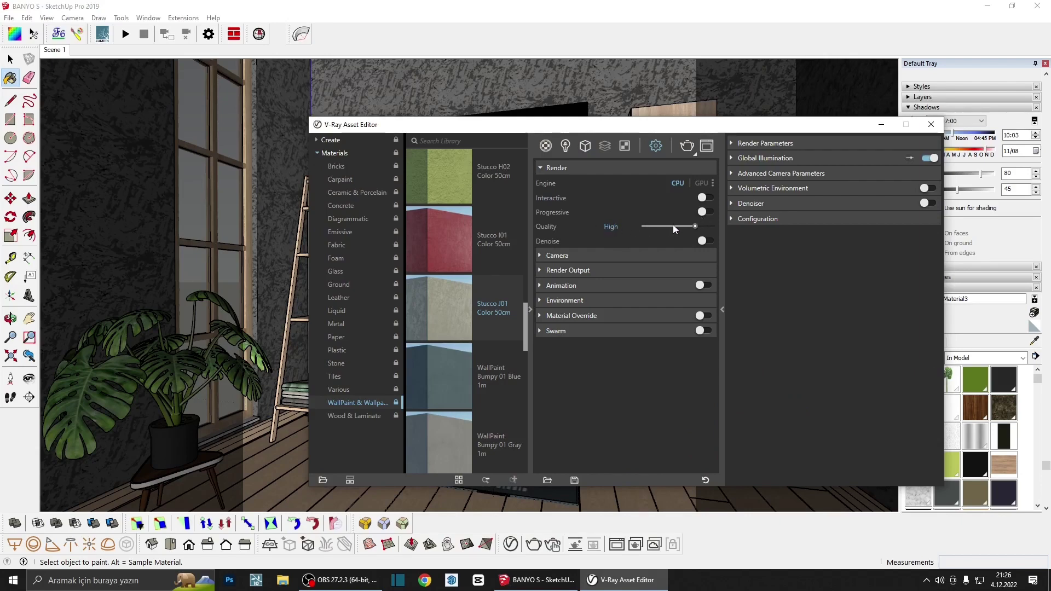
left_click(586, 268)
double_click(609, 300)
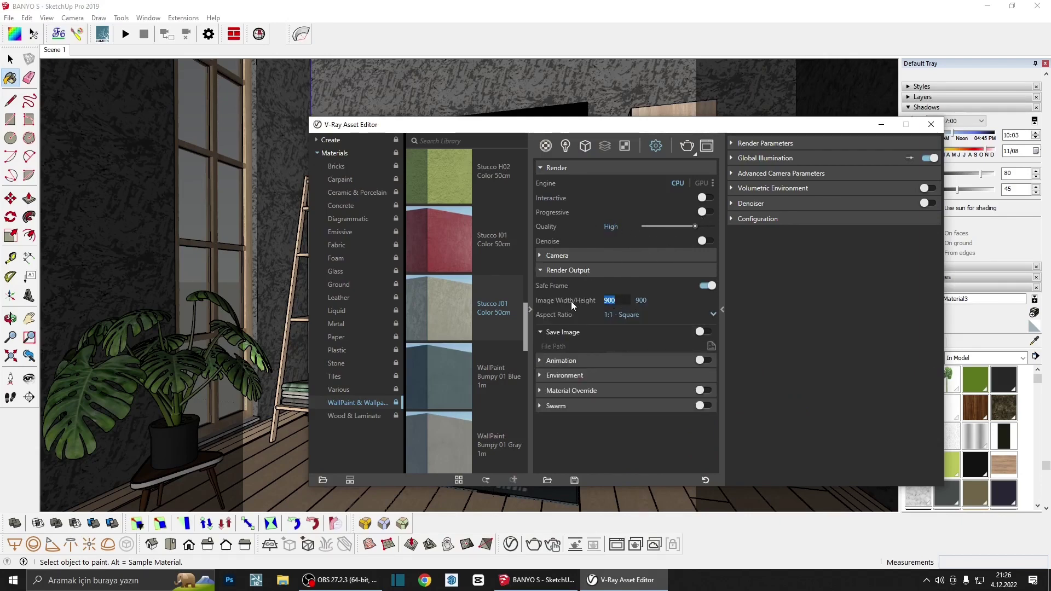
mouse_move(565, 300)
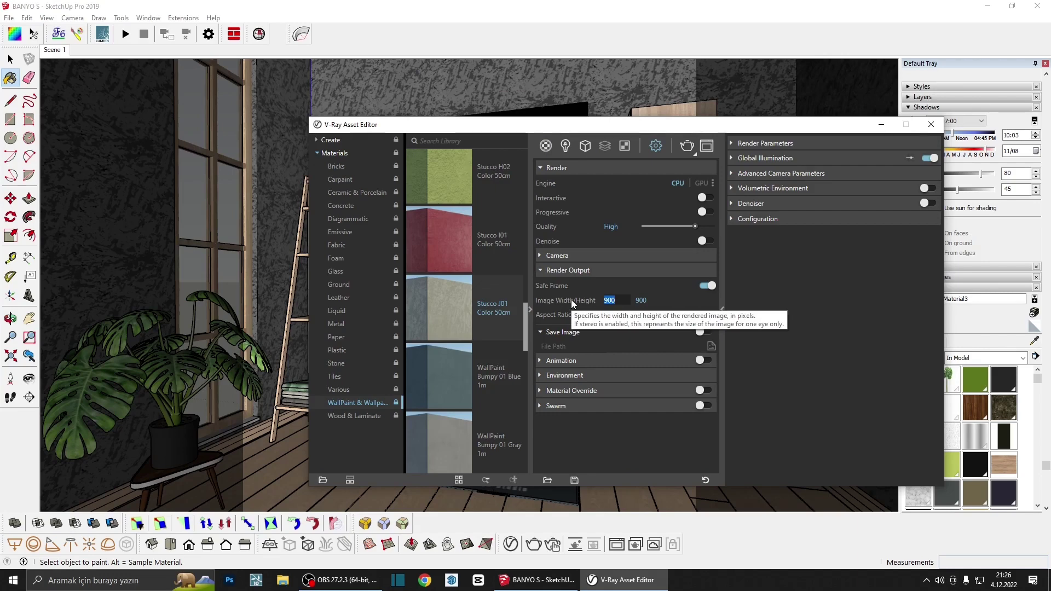
type("10")
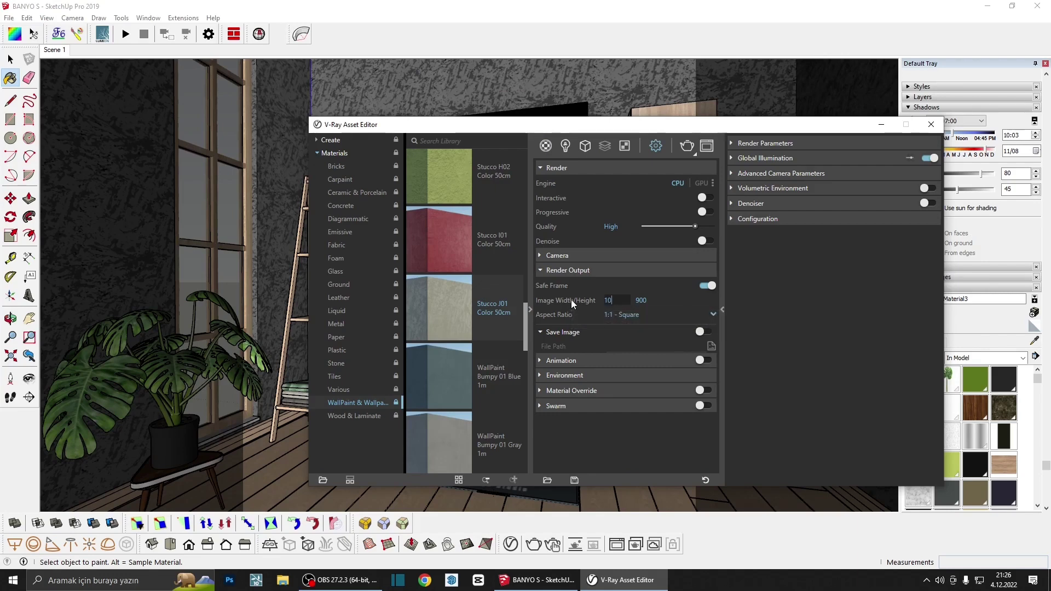
type("80")
left_click(823, 325)
Review the camera and advanced camera settings, then check the global illumination settings
left_click(563, 254)
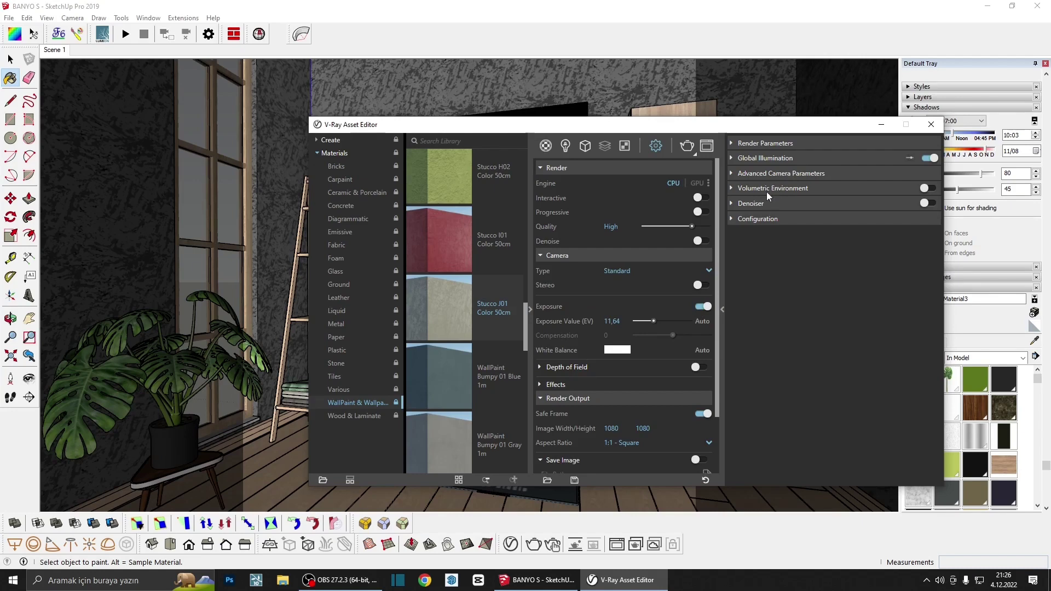
left_click(778, 171)
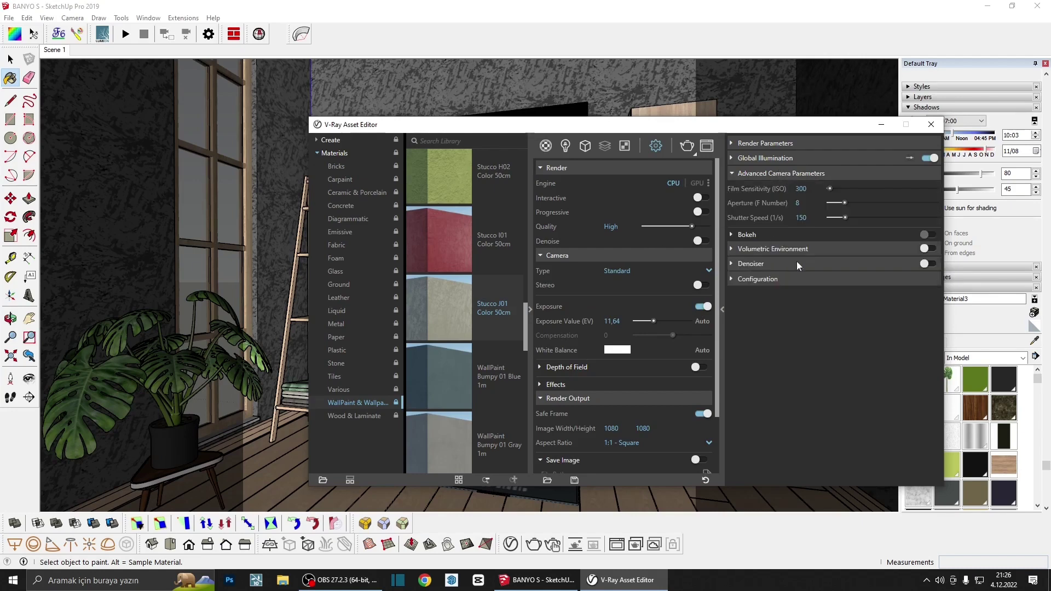
left_click(623, 260)
left_click(625, 274)
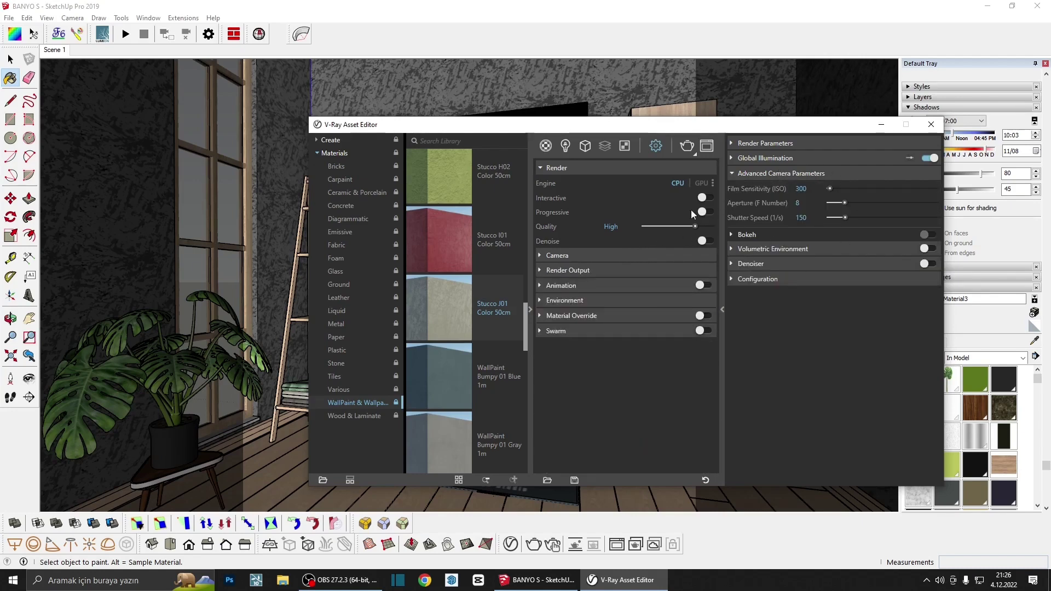
left_click(787, 158)
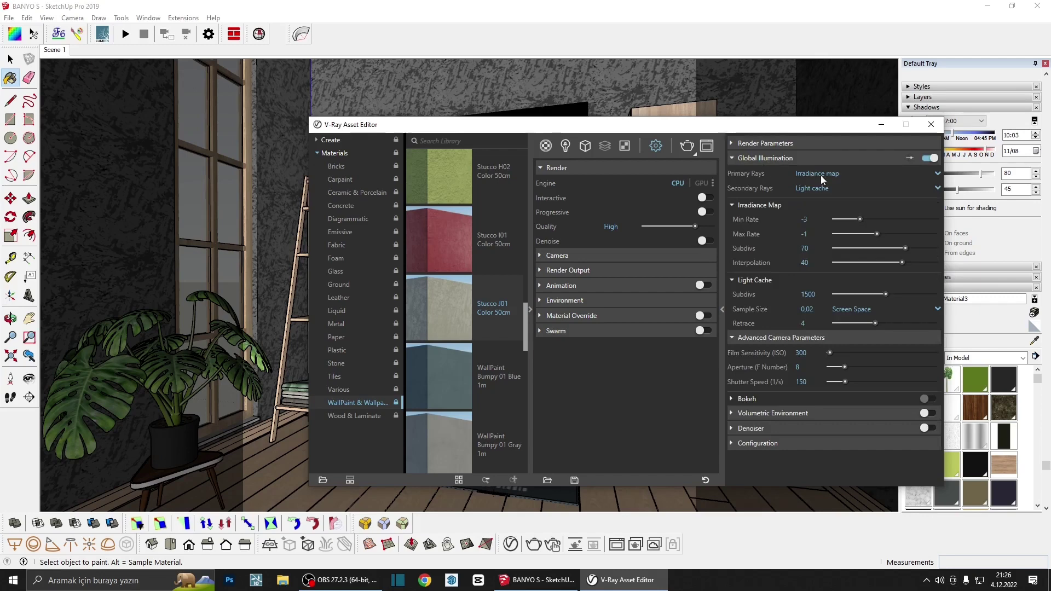
left_click(787, 159)
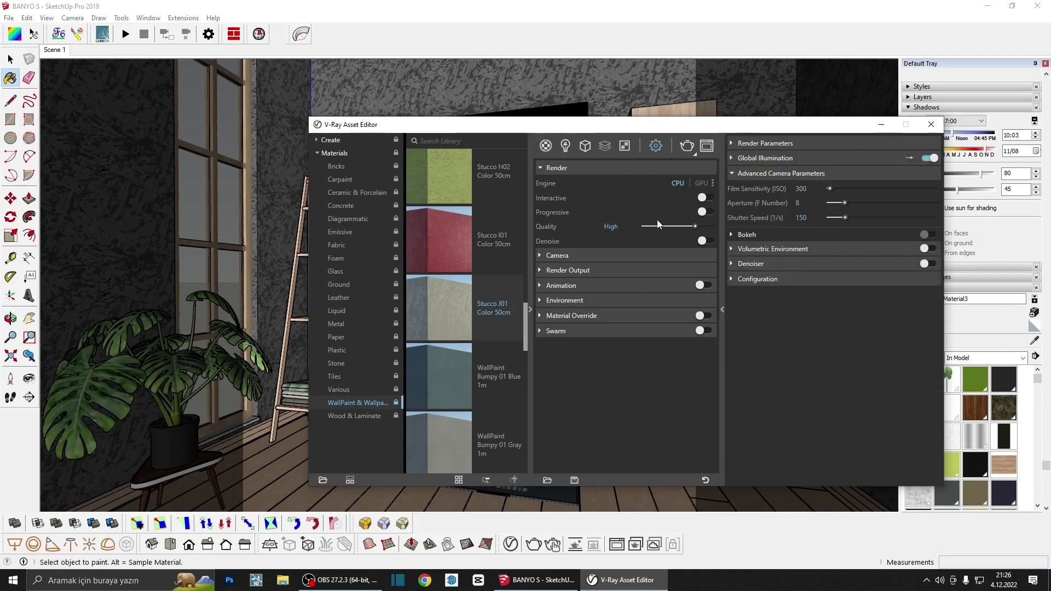
Keep the High quality render parameters and move the Asset Editor to reveal more of the model
left_click(775, 146)
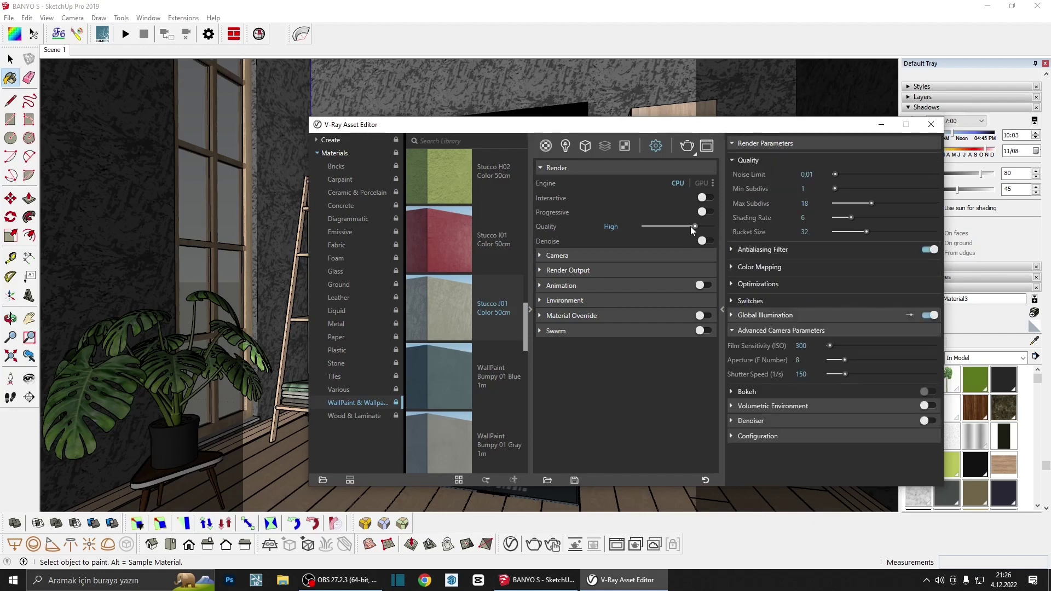
mouse_move(695, 226)
left_mouse_down()
mouse_move(675, 225)
mouse_move(695, 226)
left_mouse_up()
left_click(780, 144)
left_click(767, 174)
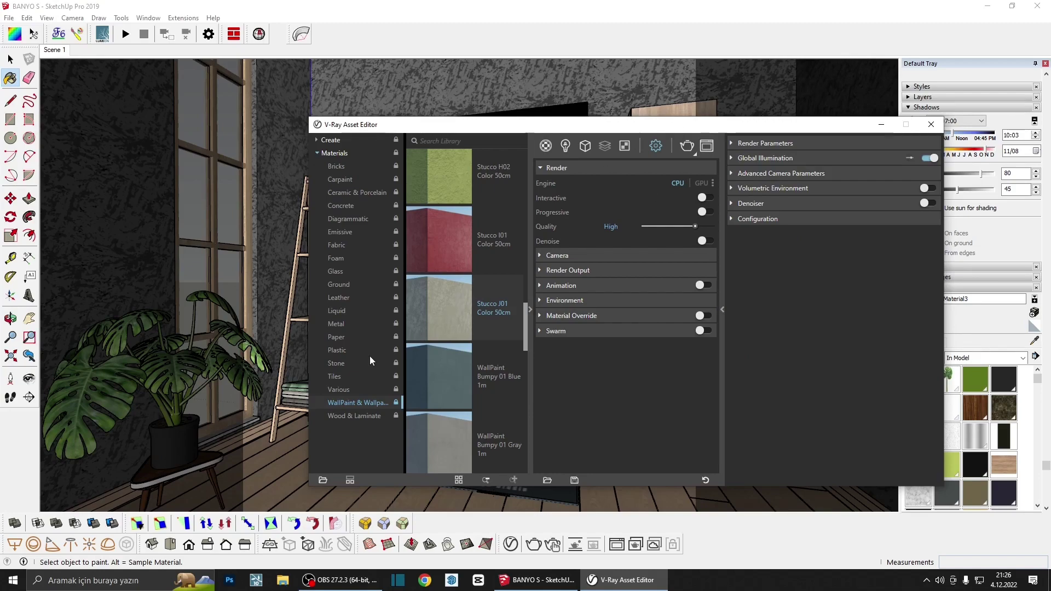
mouse_move(561, 130)
left_mouse_down()
mouse_move(605, 264)
mouse_move(584, 159)
left_mouse_up()
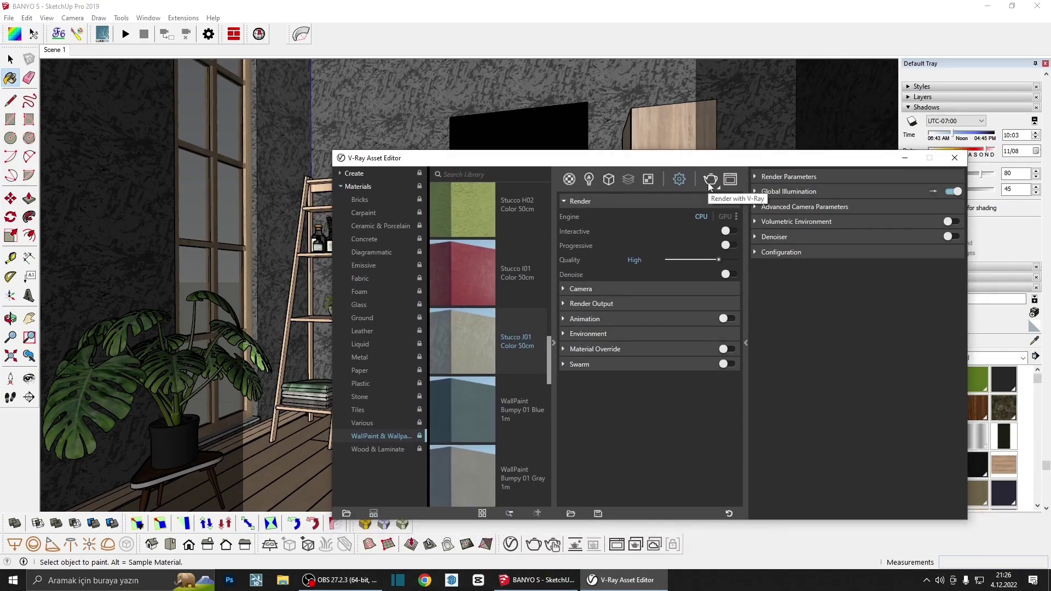